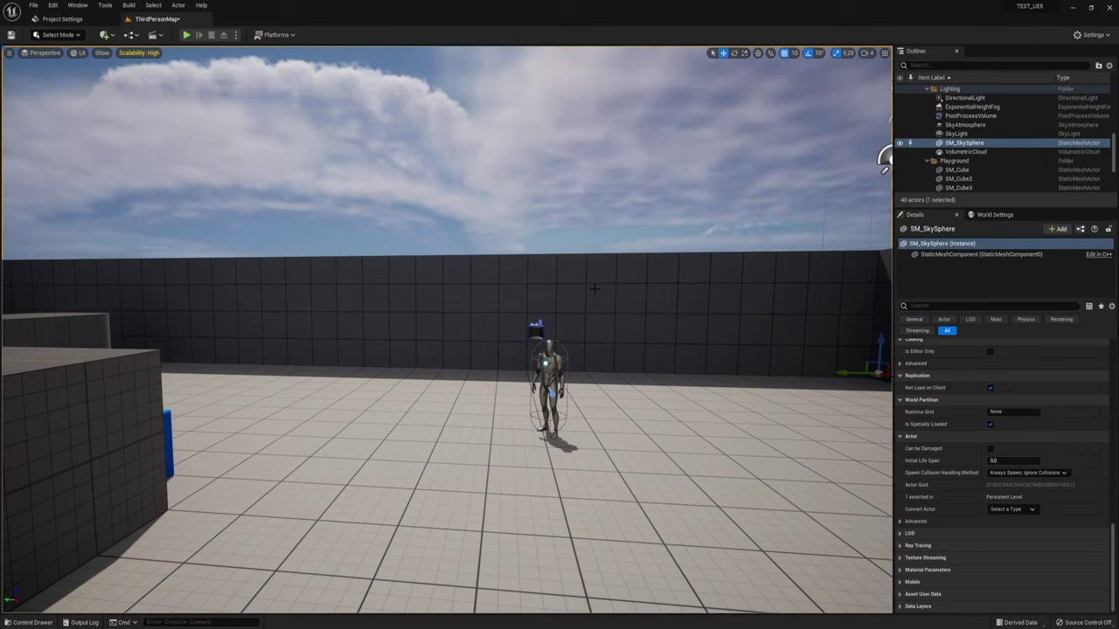
- Fly the camera up over the arena and bring up the Content Drawer at the Content folder
right_drag(885, 160, 744, 67)
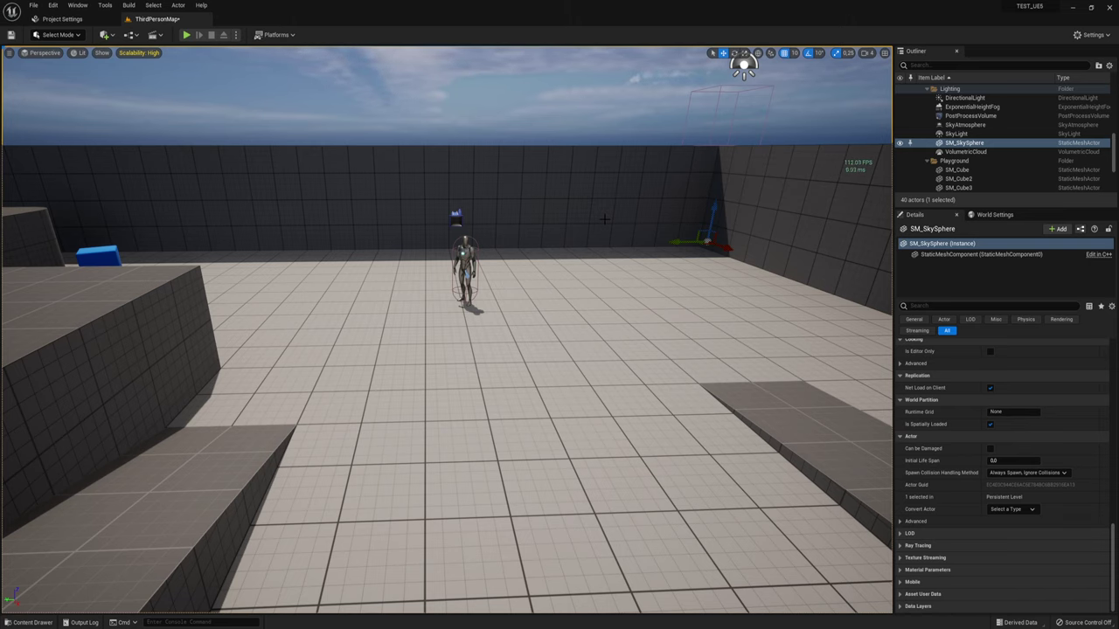
key(ctrl+space)
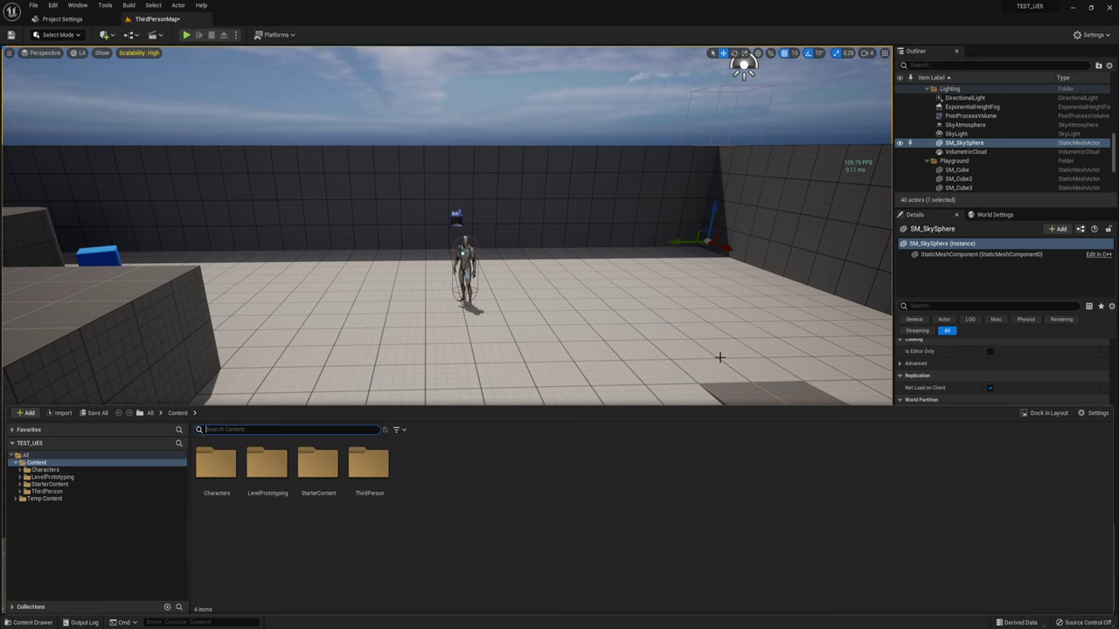
- Dock the Content Browser beneath the viewport, then drag the splitter down to make the viewport taller
key(ctrl+space)
key(ctrl+space)
key(ctrl+space)
key(ctrl+space)
key(ctrl+space)
key(ctrl+space)
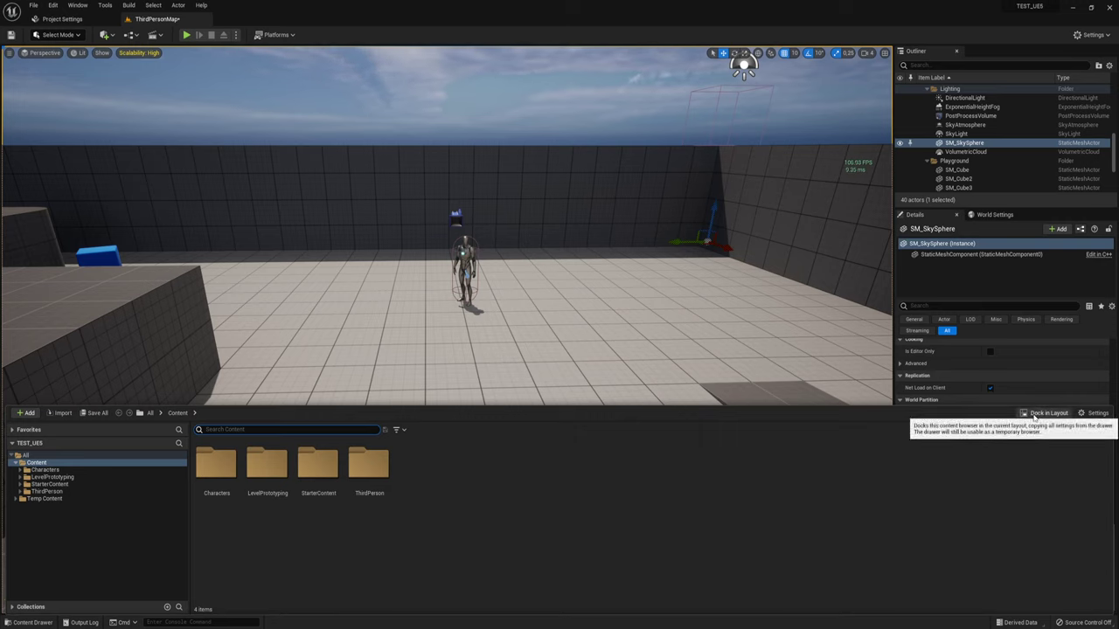
click(1041, 417)
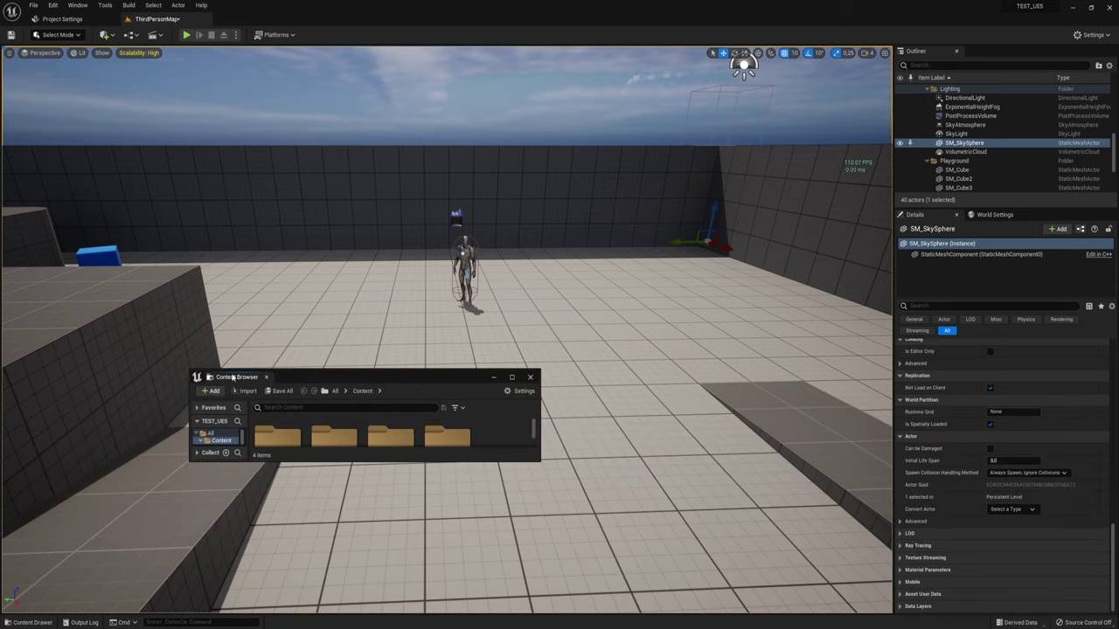
mouse_move(233, 377)
mouse_down()
mouse_move(161, 519)
mouse_move(62, 601)
mouse_up()
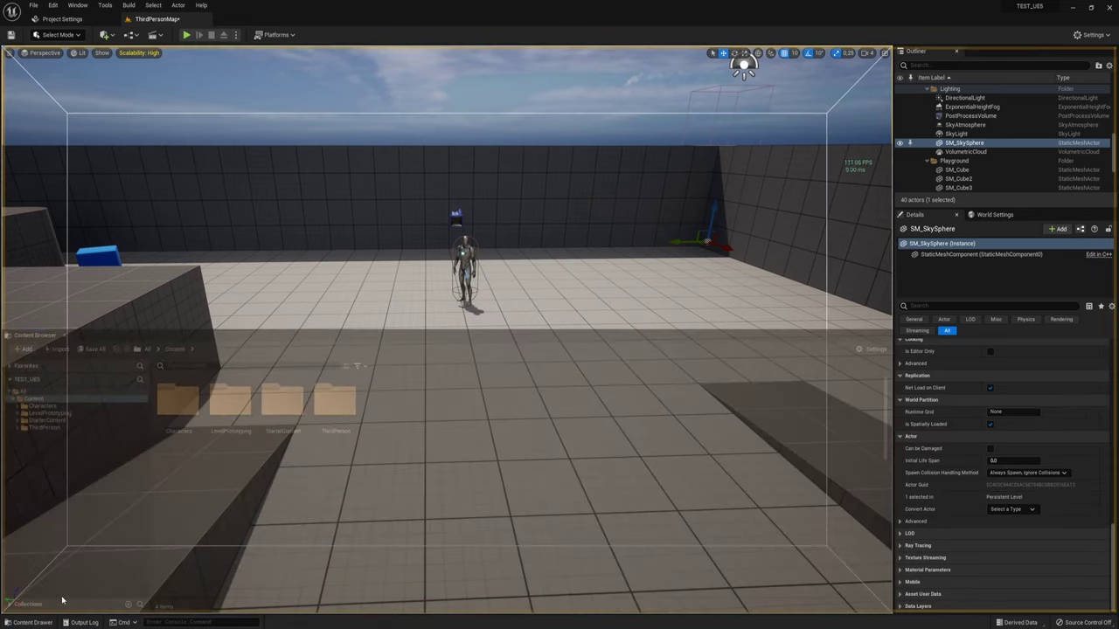
drag(59, 603, 59, 603)
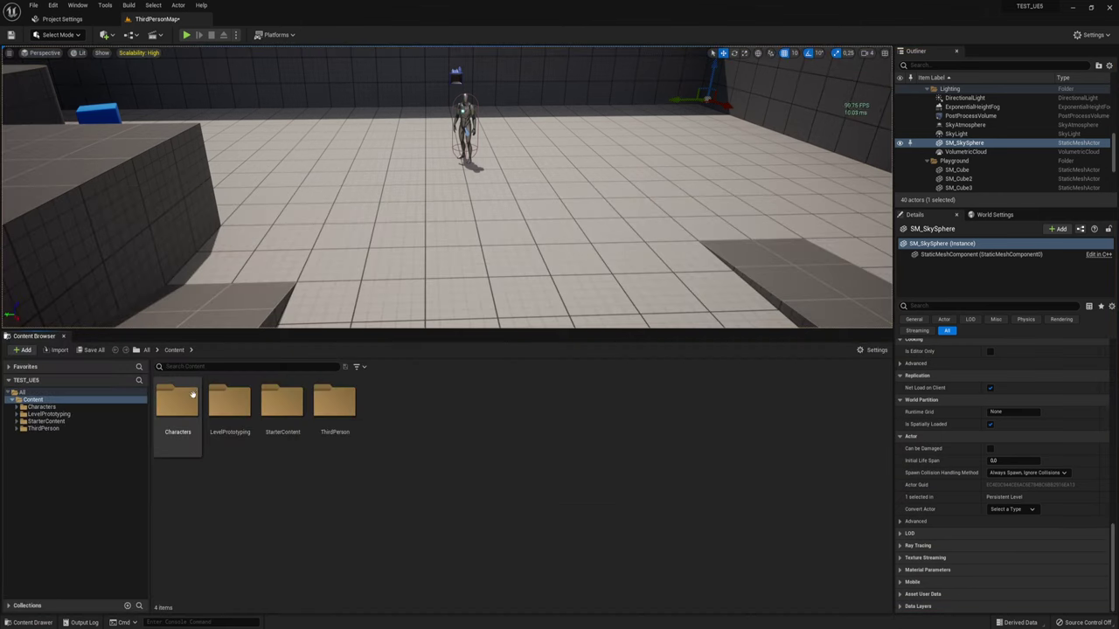
drag(222, 331, 222, 449)
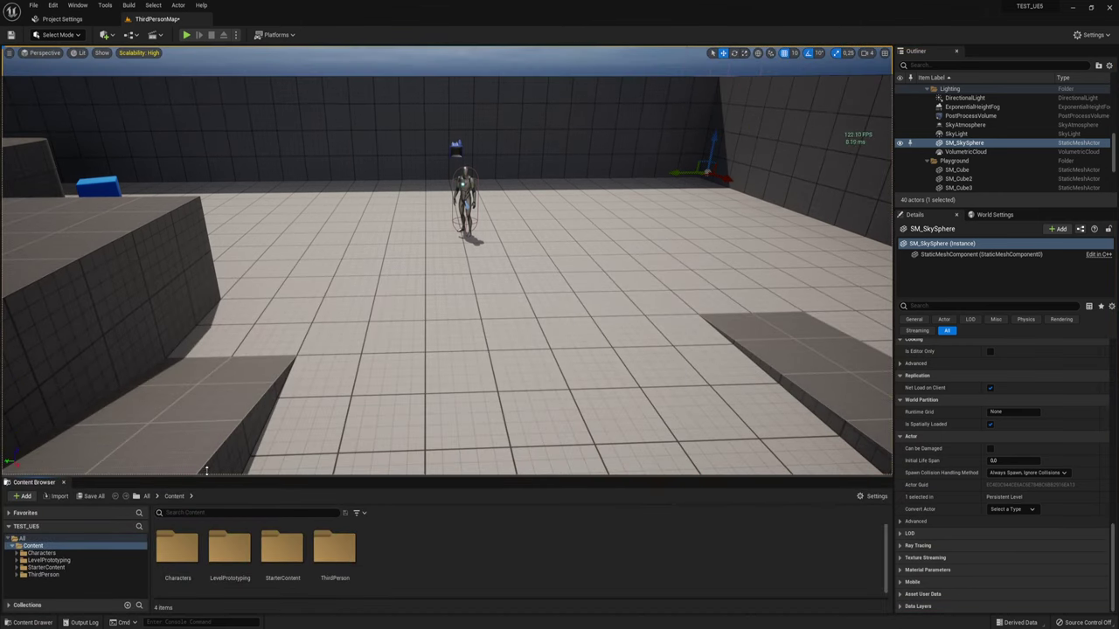
- Resize the Content Browser thumbnails and browse the asset type filters without choosing one
ctrl+scroll(435, 530, down, 2)
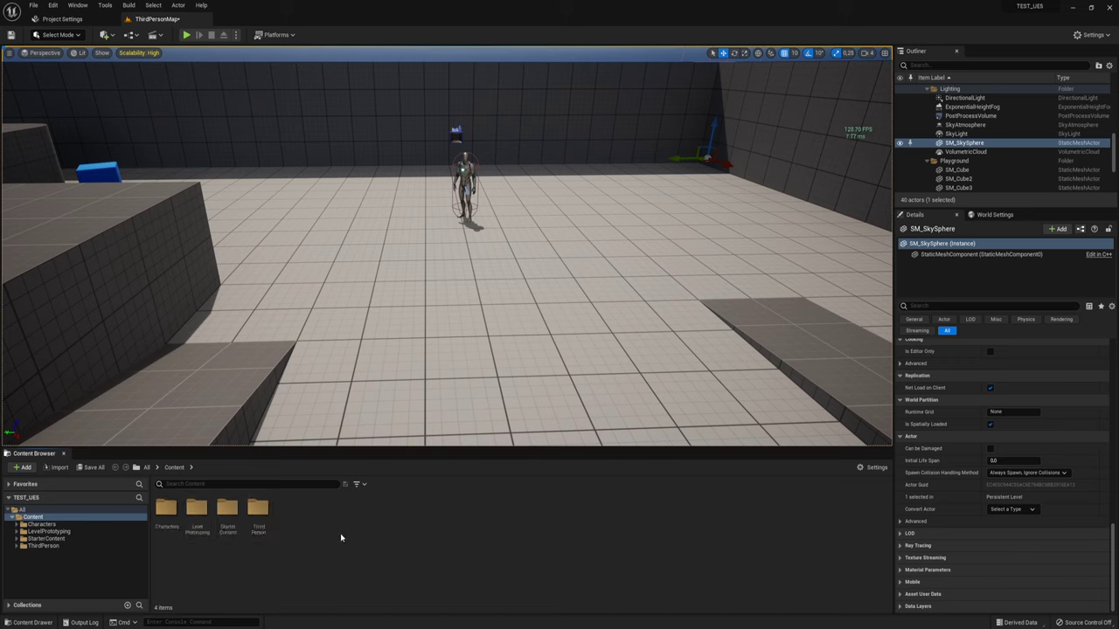
ctrl+scroll(340, 533, down, 1)
ctrl+scroll(340, 534, up, 3)
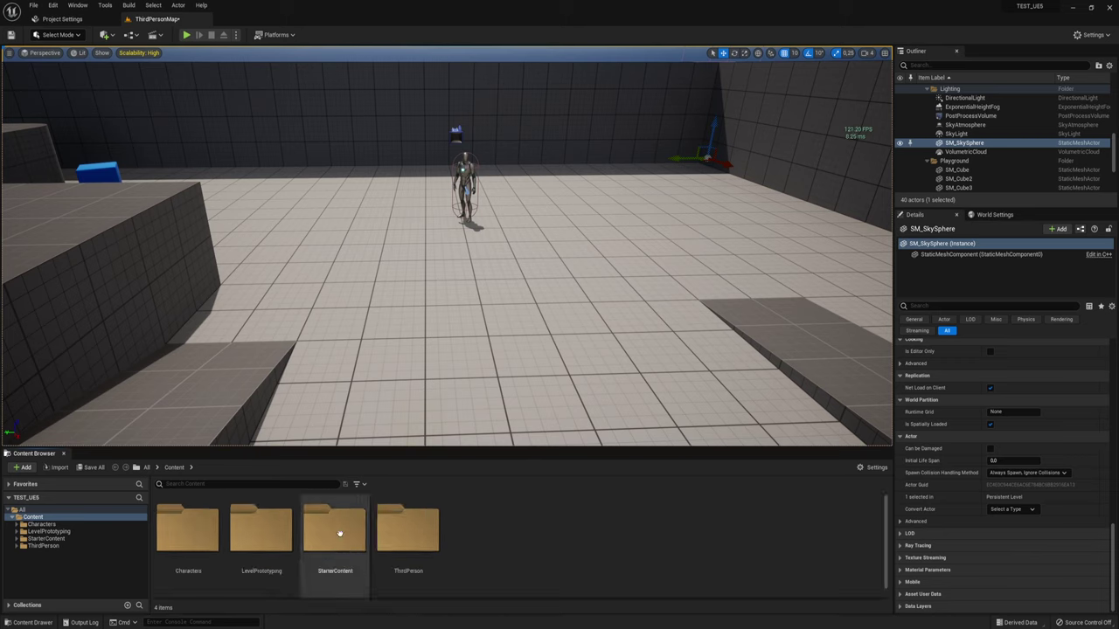
ctrl+scroll(340, 534, down, 3)
ctrl+scroll(340, 534, up, 1)
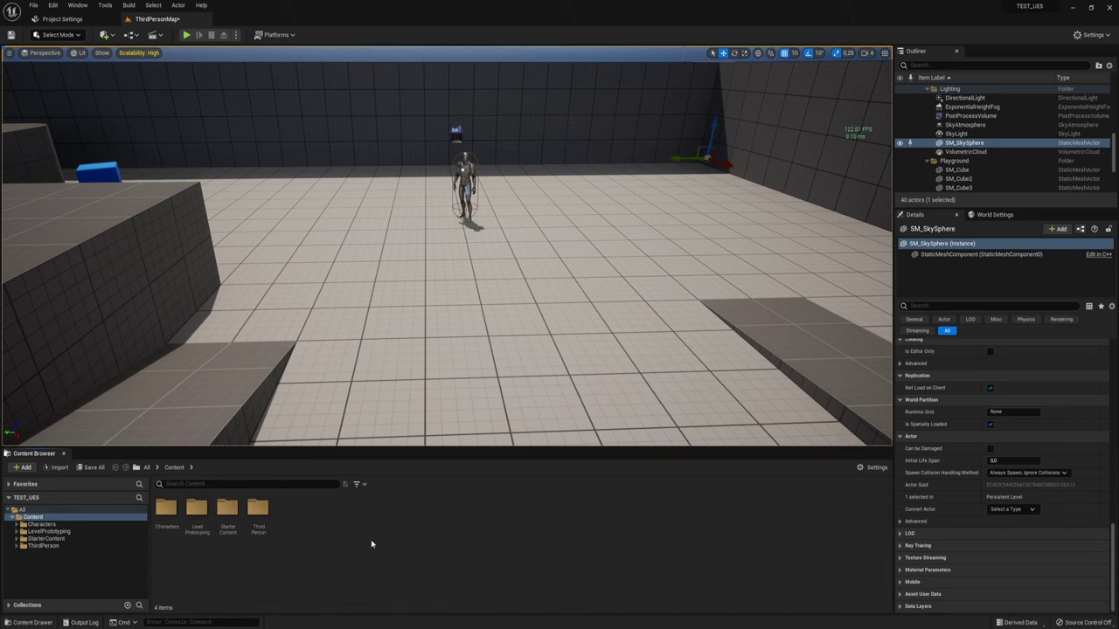
click(358, 485)
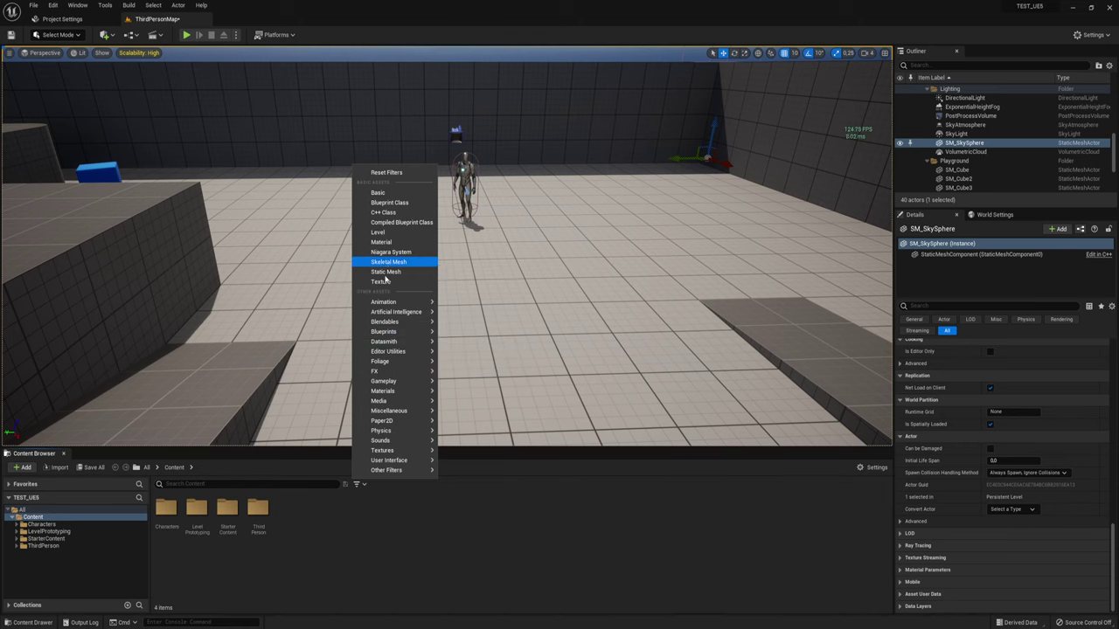
mouse_move(389, 301)
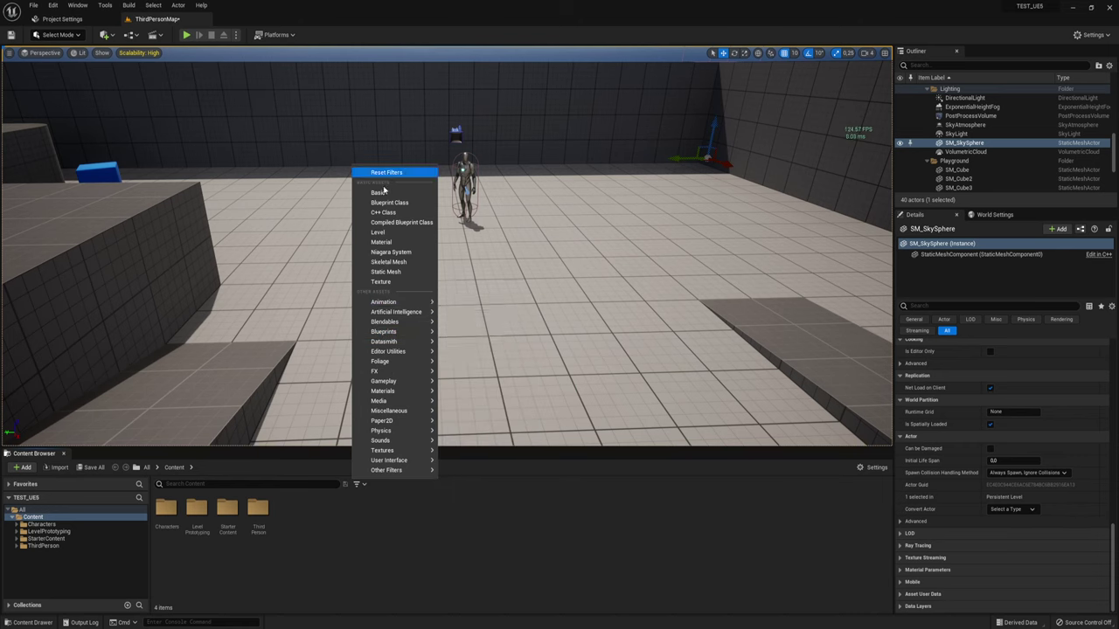
mouse_move(419, 322)
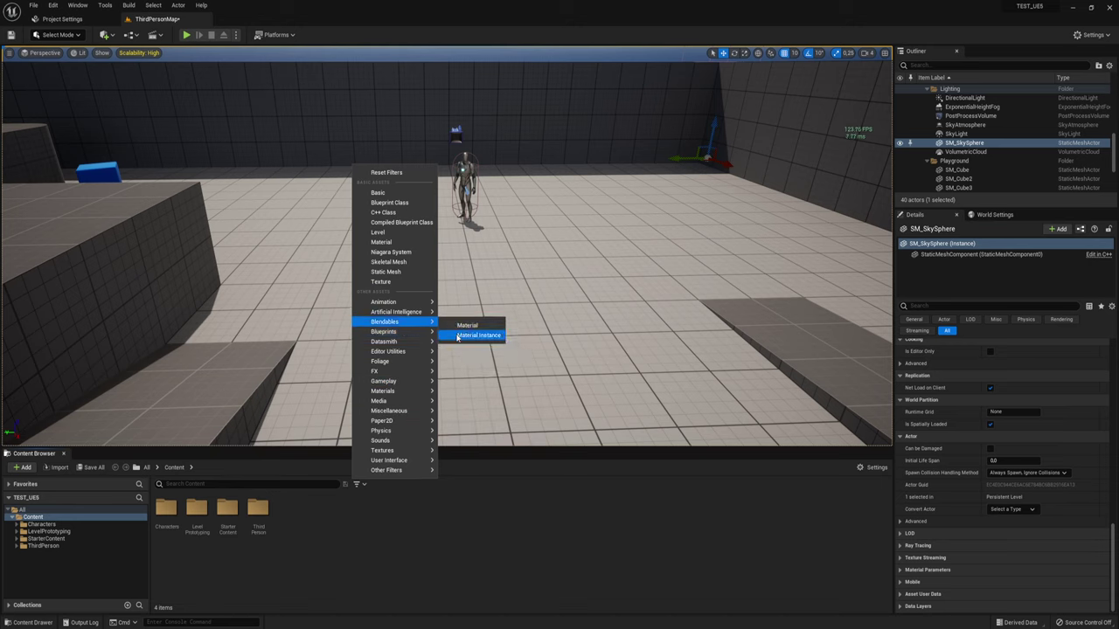
mouse_move(392, 332)
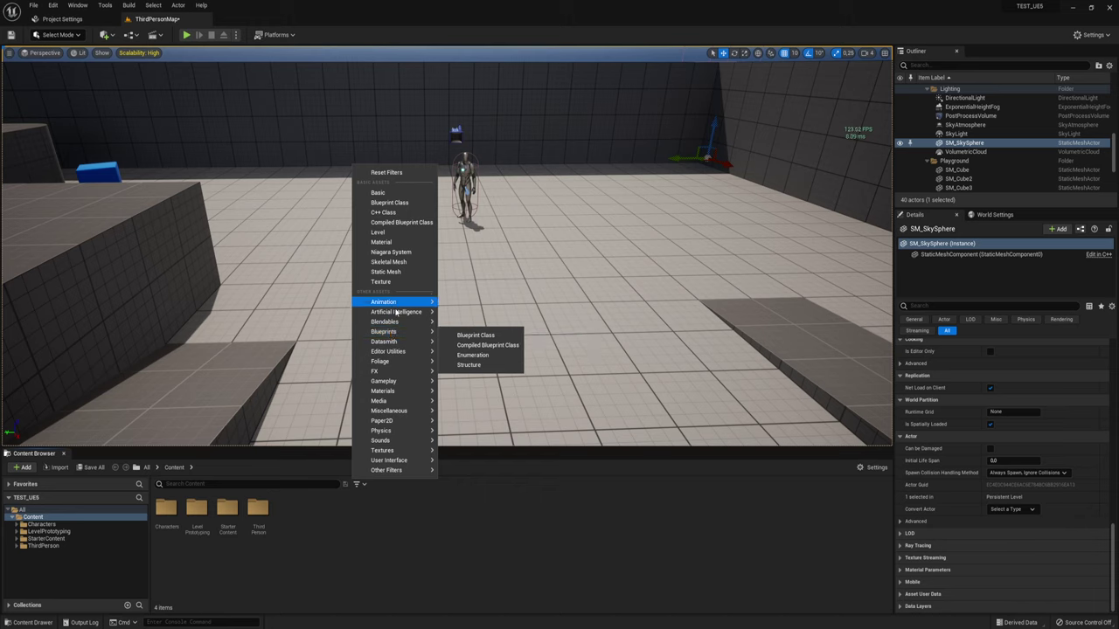
click(361, 512)
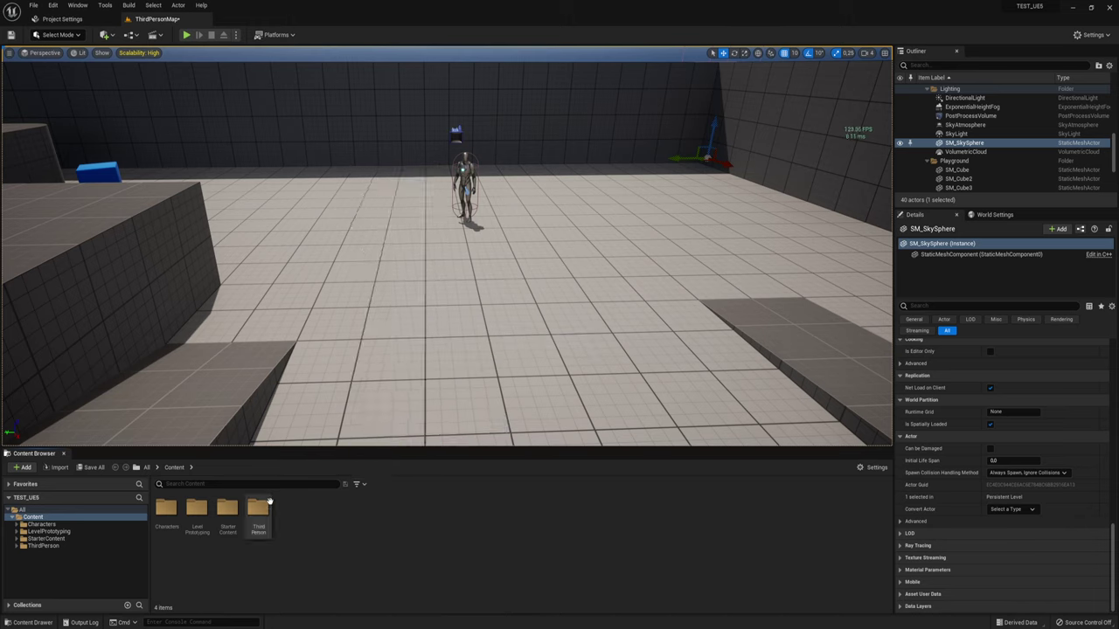
- Add the Materials > Material filter so the browser lists only the 71 material assets
click(357, 485)
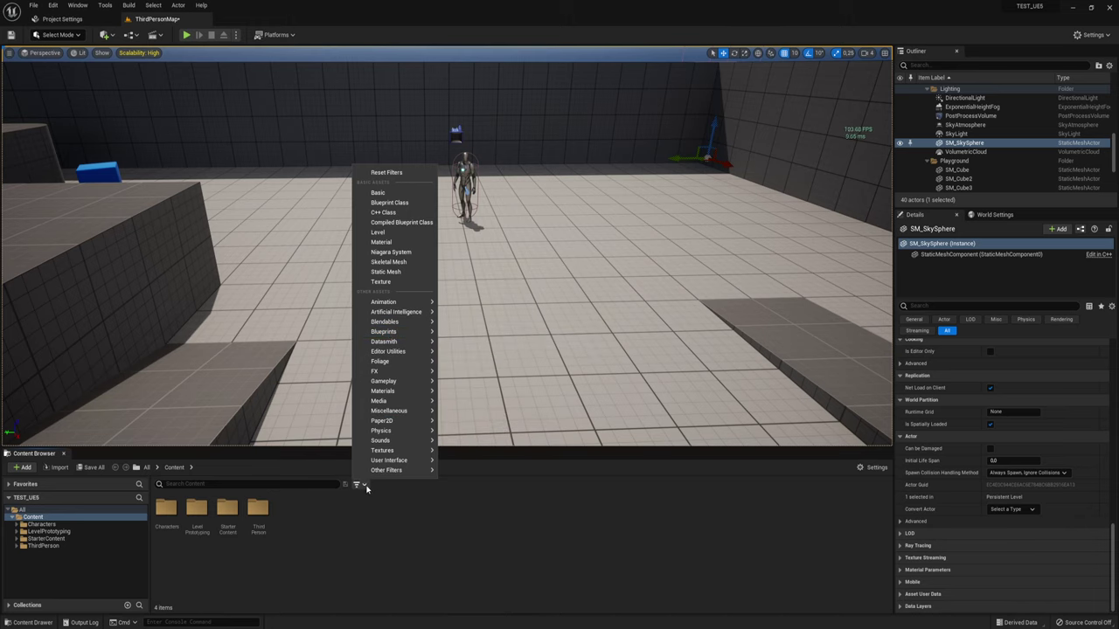
mouse_move(390, 337)
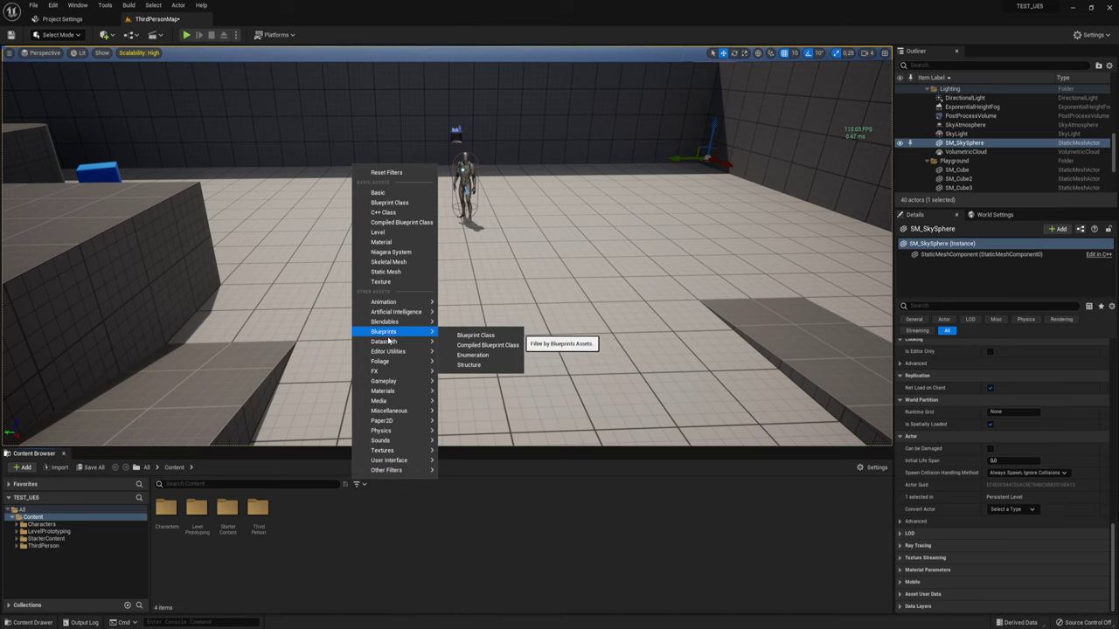
mouse_move(387, 361)
mouse_move(415, 393)
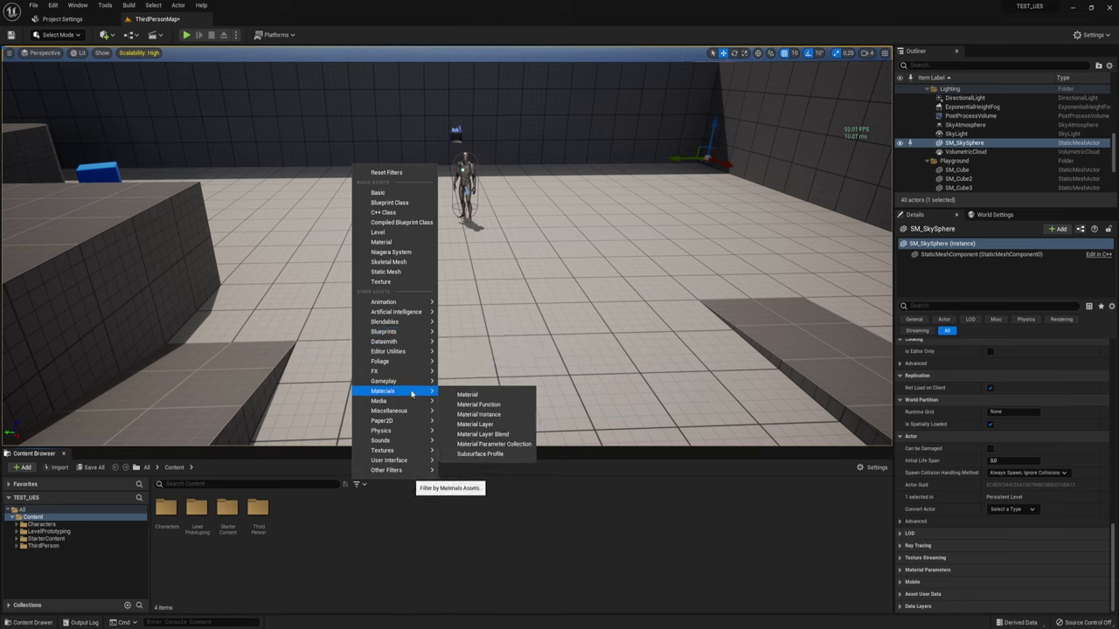
click(463, 394)
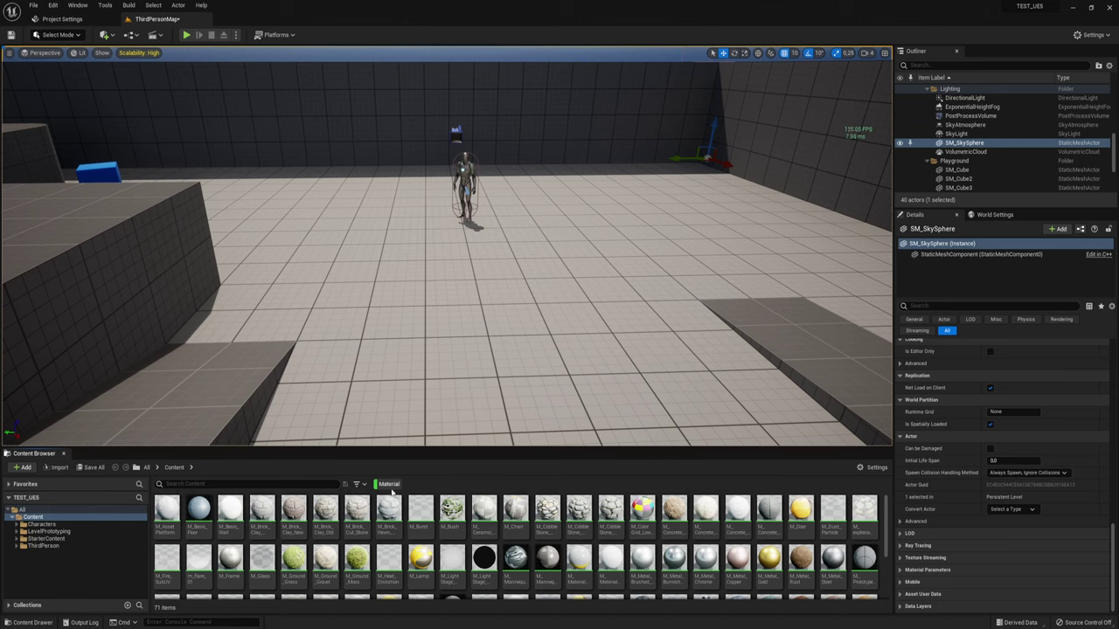
- Add a Media > Media Player asset filter to the Content Browser
click(359, 484)
mouse_move(399, 405)
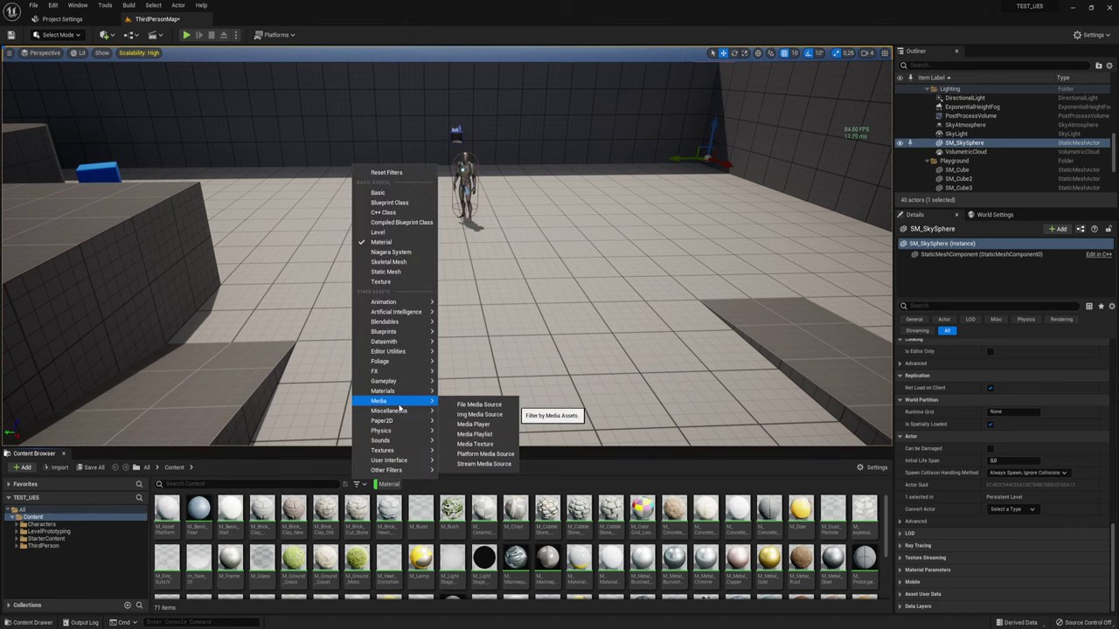
click(473, 424)
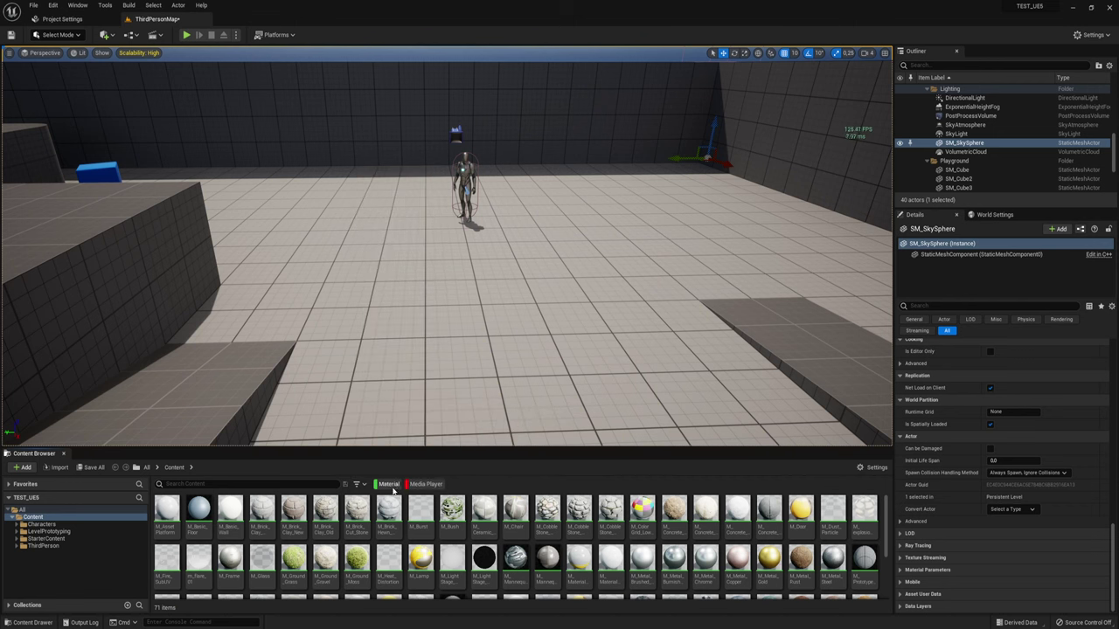
scroll(419, 525, down, 1)
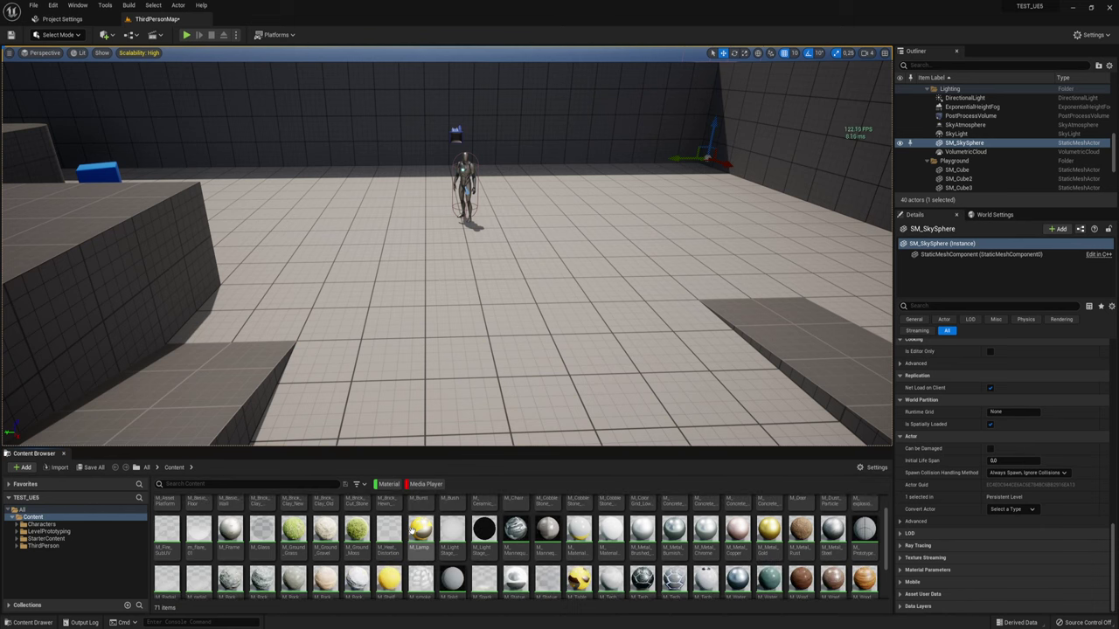
scroll(411, 530, up, 1)
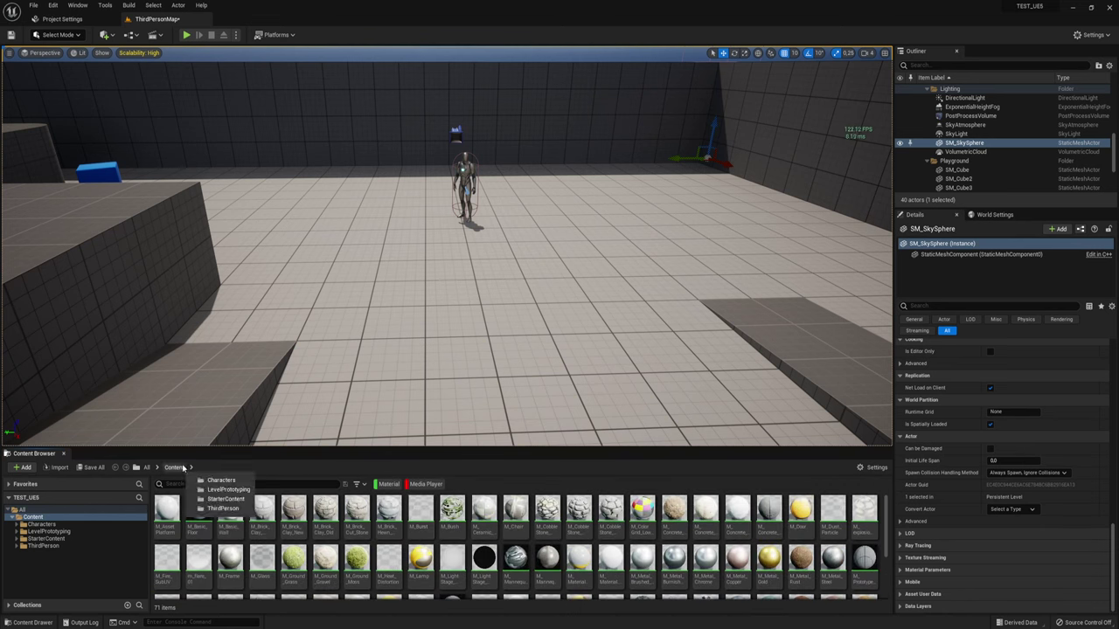
- Toggle the Material and Media Player filters on and off, leaving both disabled
click(376, 486)
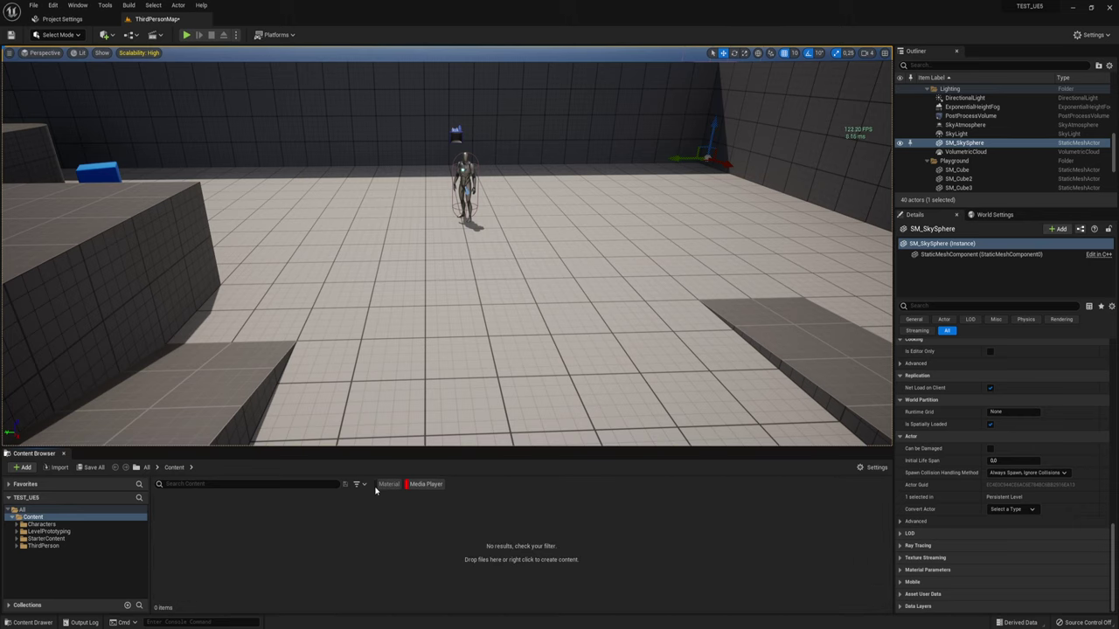
click(408, 486)
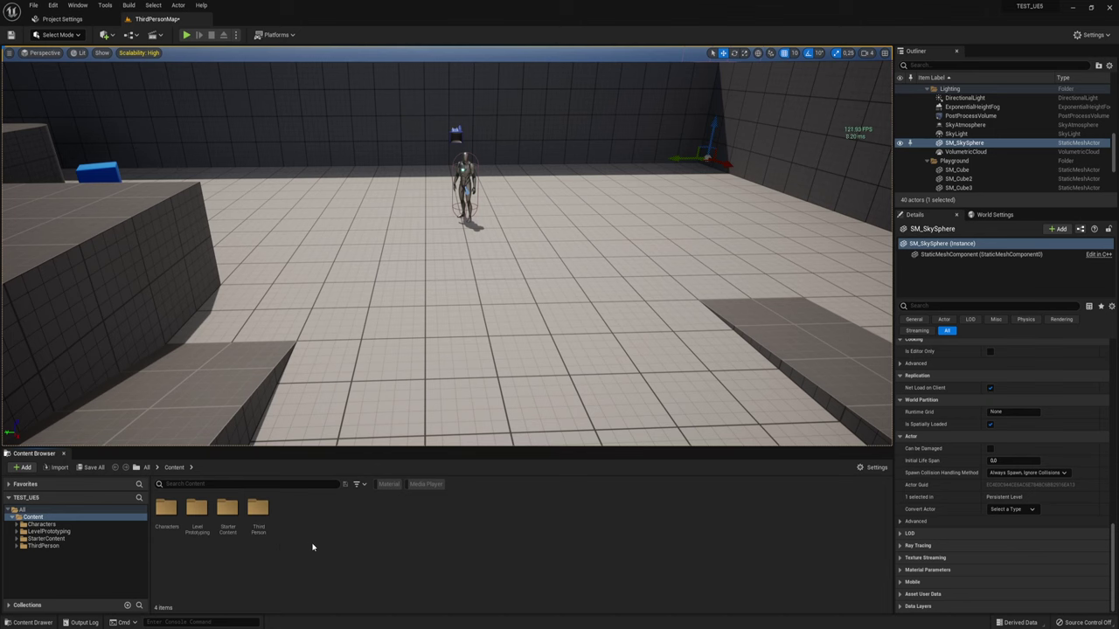
click(385, 485)
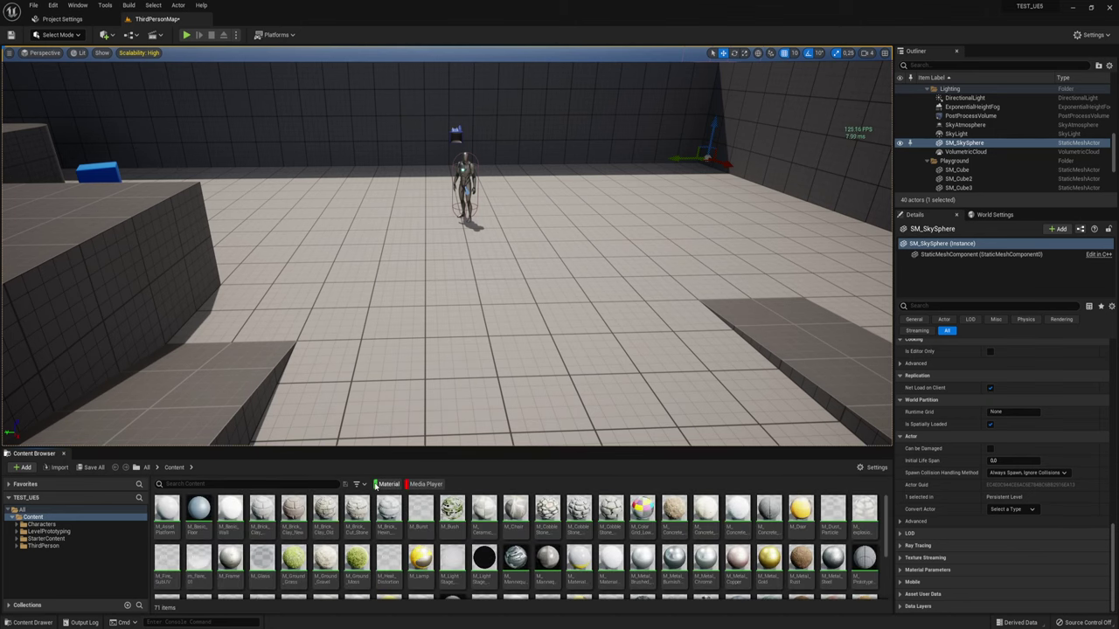
click(411, 486)
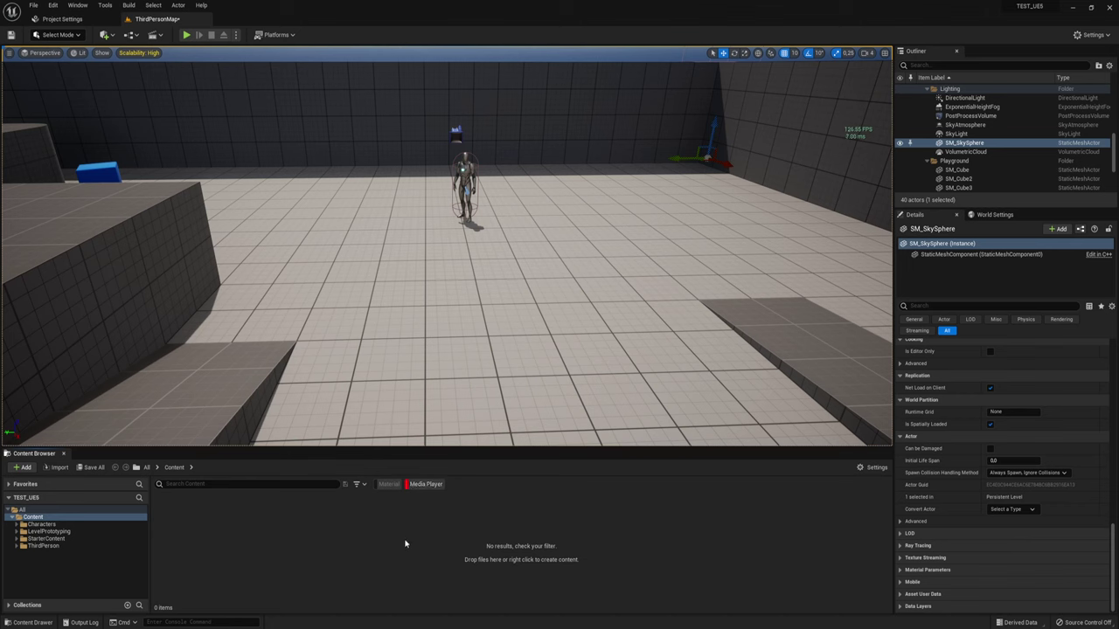
click(380, 485)
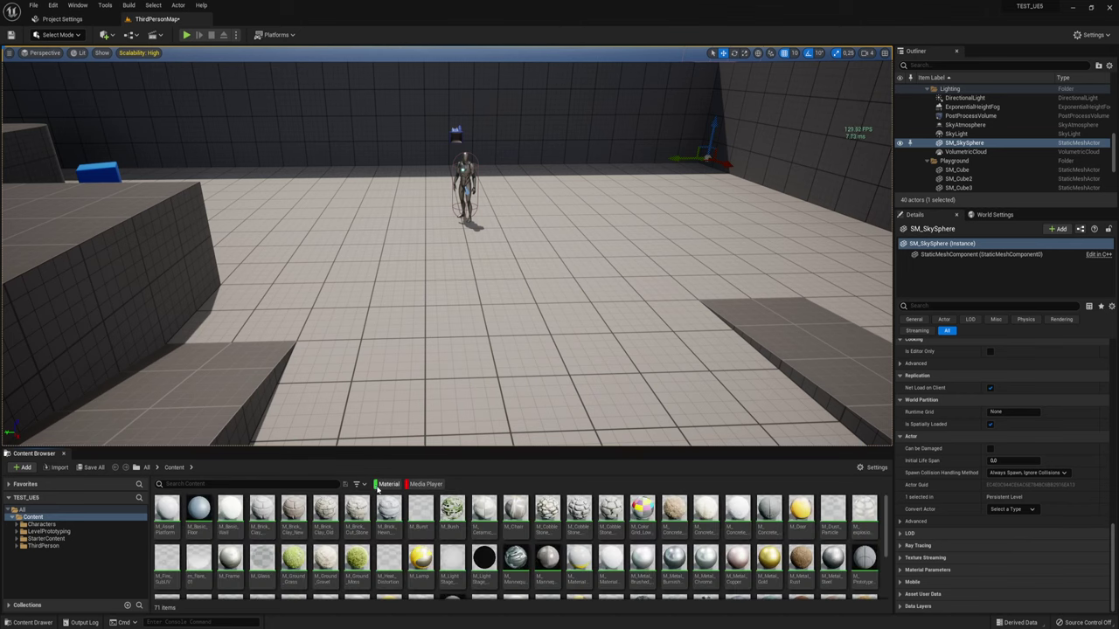
click(421, 484)
click(387, 484)
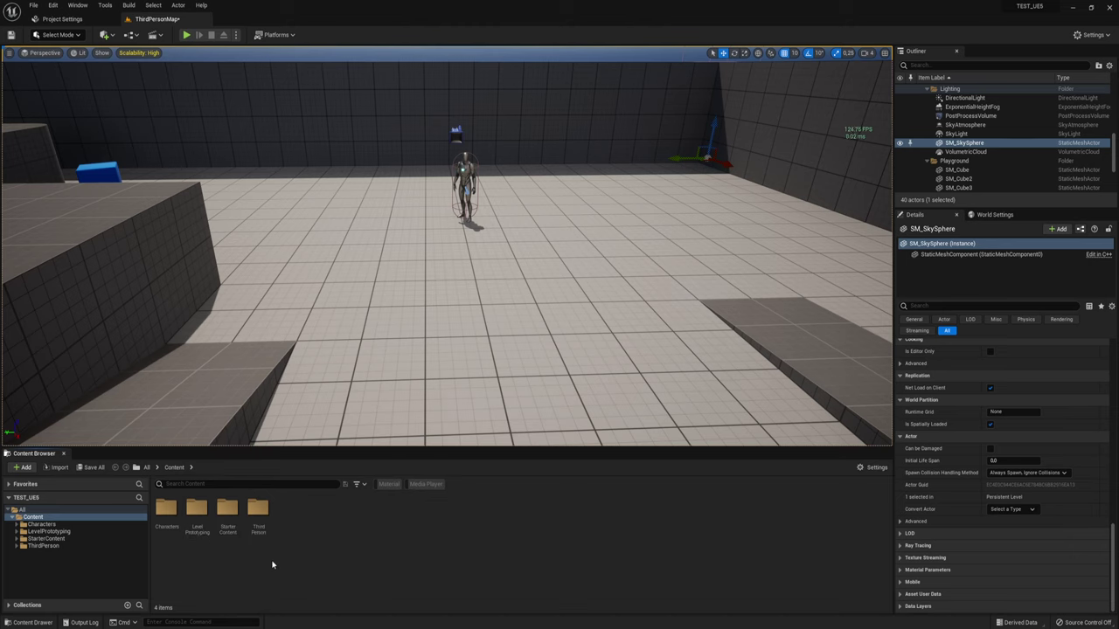
- Set engine scalability to Cinematic on every quality row
right_drag(434, 261, 441, 272)
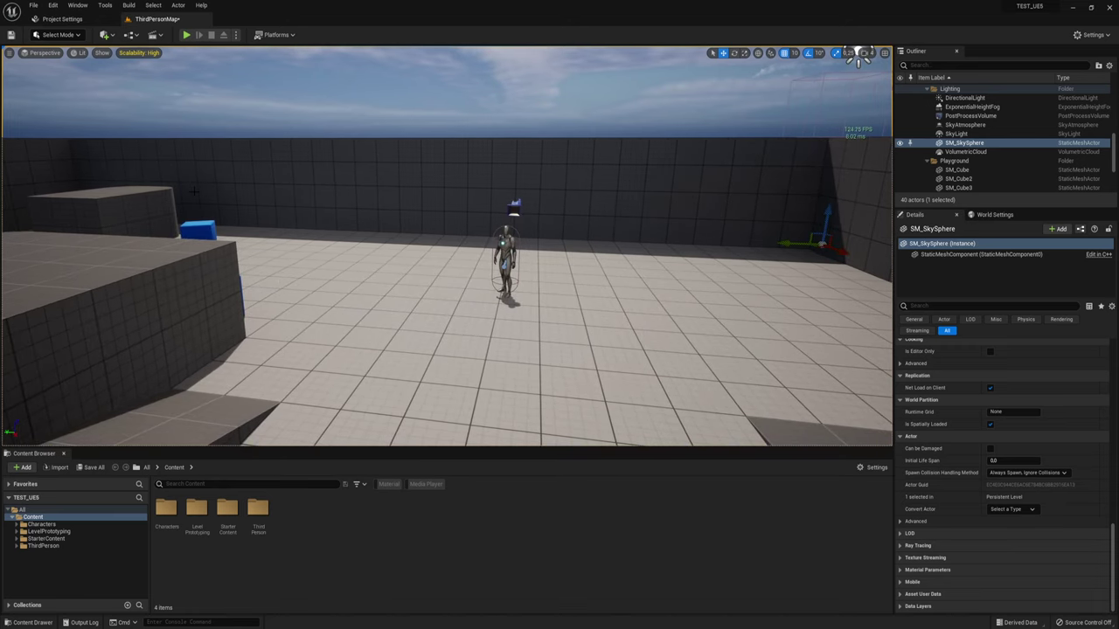
click(139, 53)
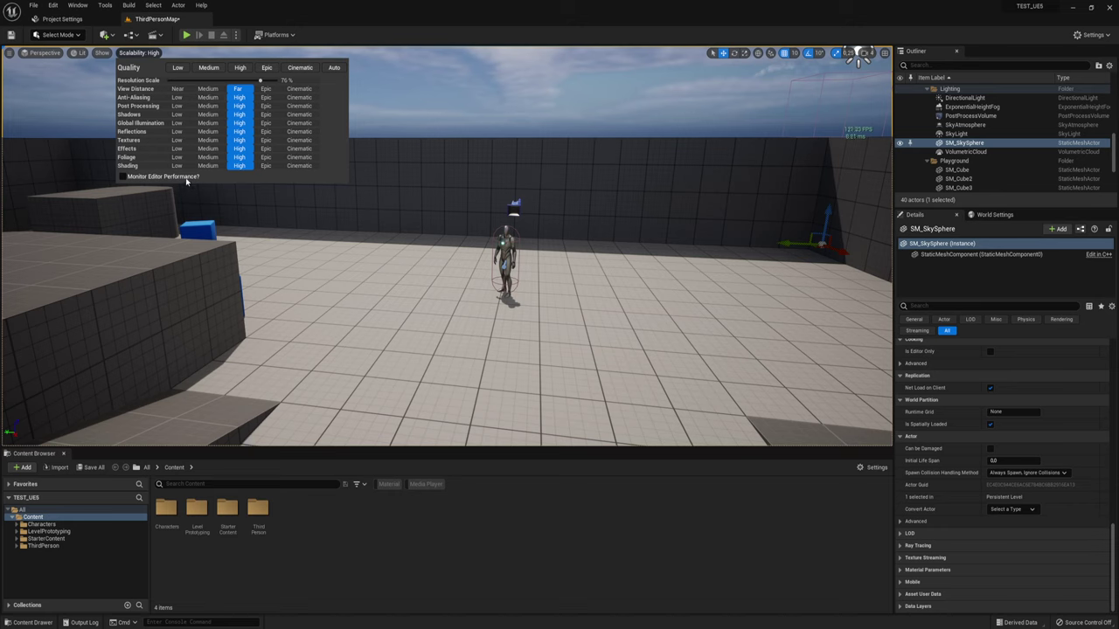
click(291, 67)
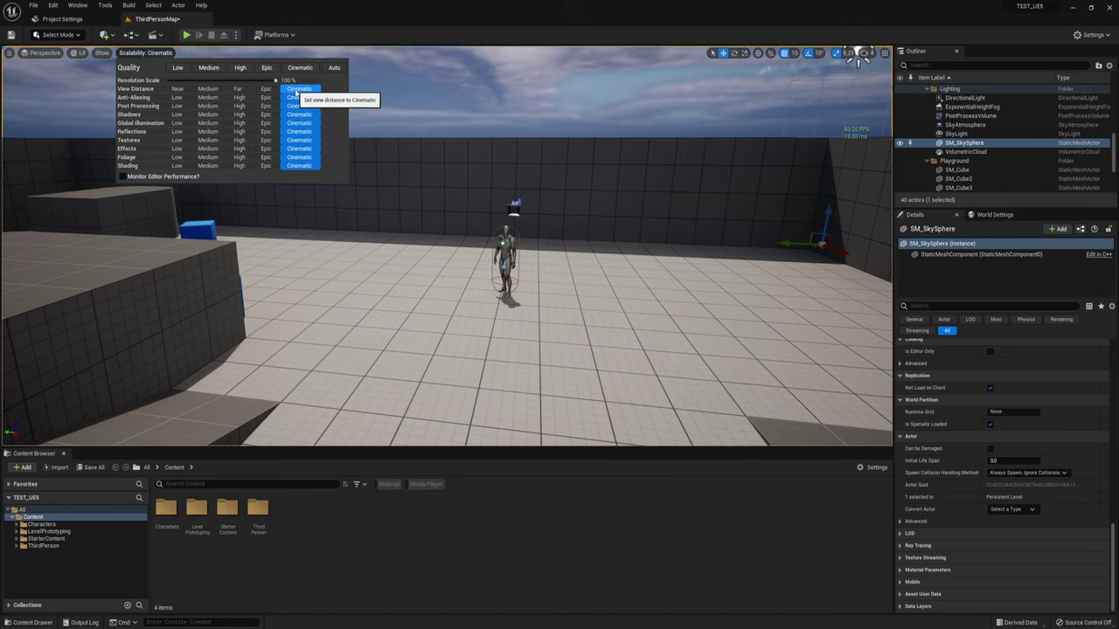
click(494, 90)
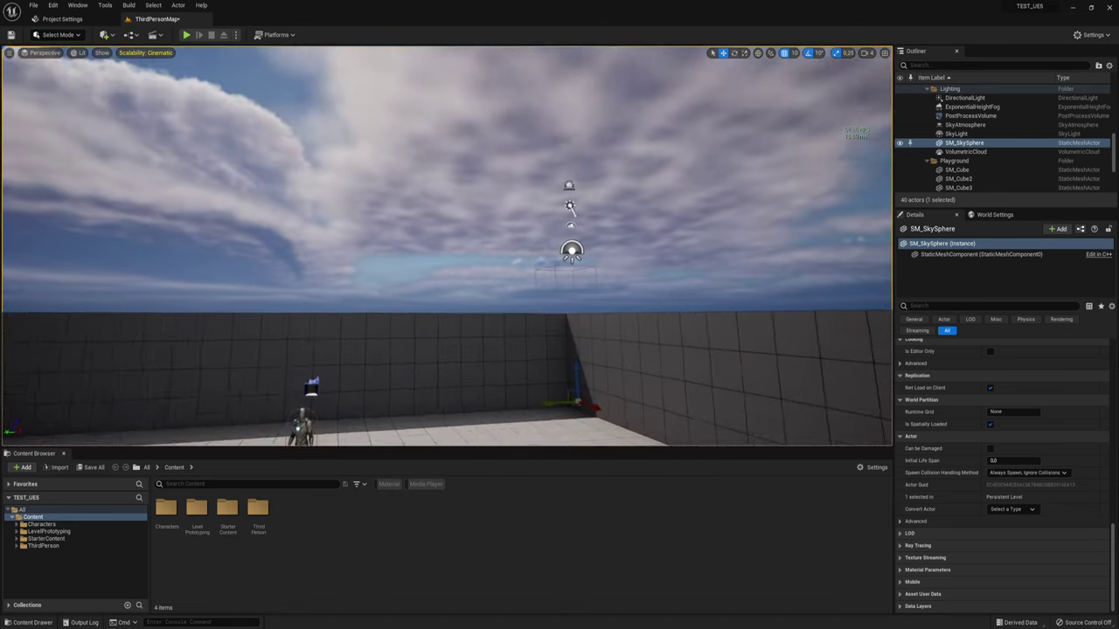
- Compare High against Cinematic quality, leaving scalability on Cinematic with the view near the character
right_drag(489, 111, 490, 78)
scroll(487, 110, down, 5)
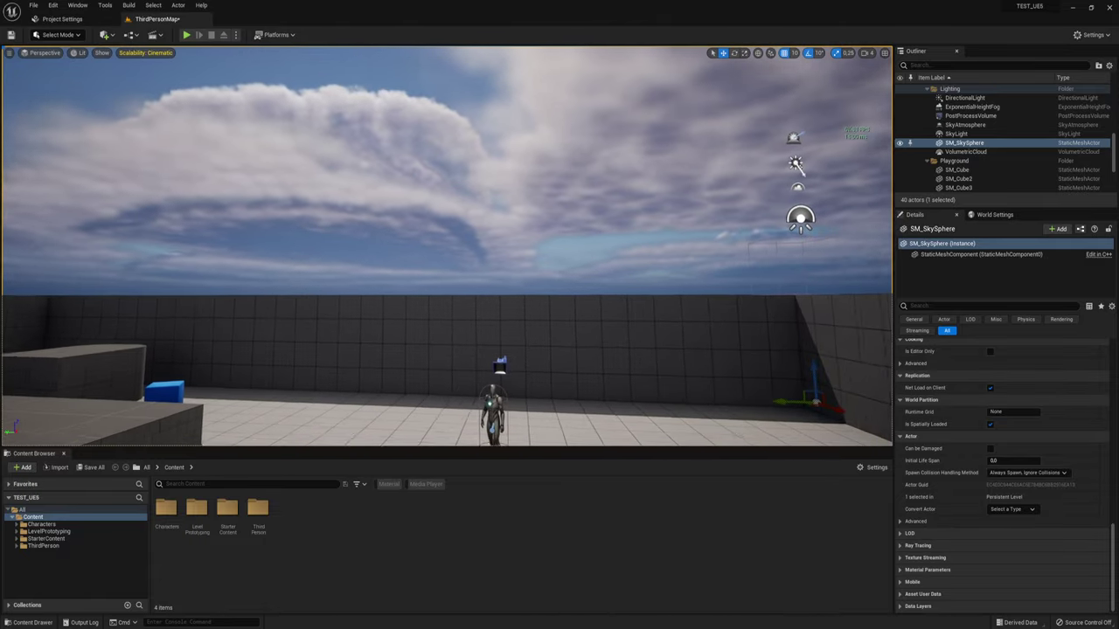
right_drag(554, 139, 264, 85)
click(146, 52)
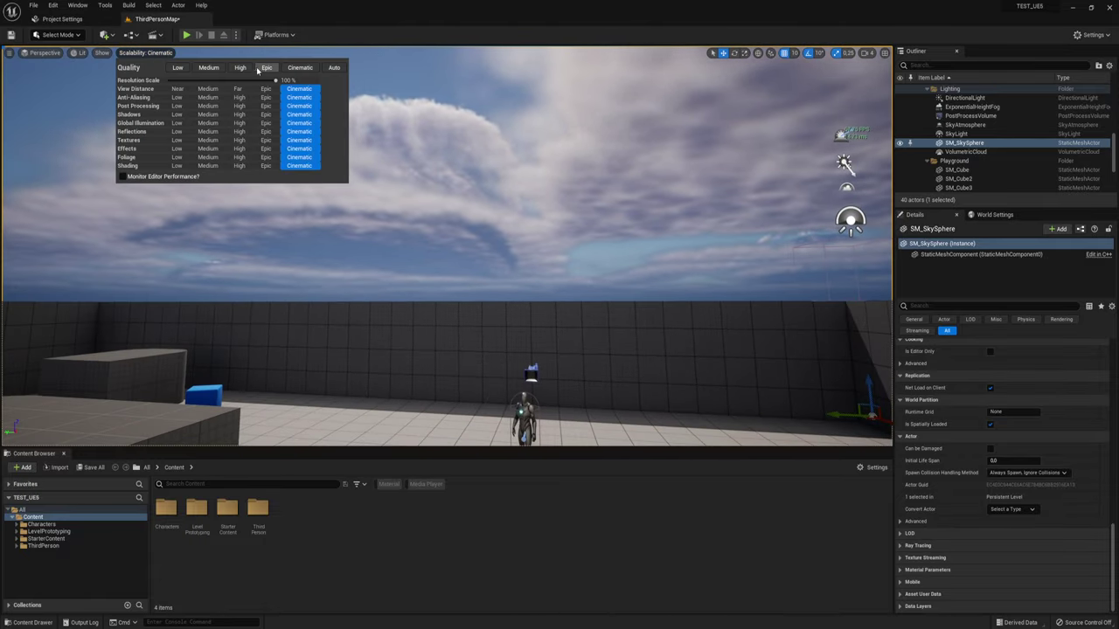
click(243, 67)
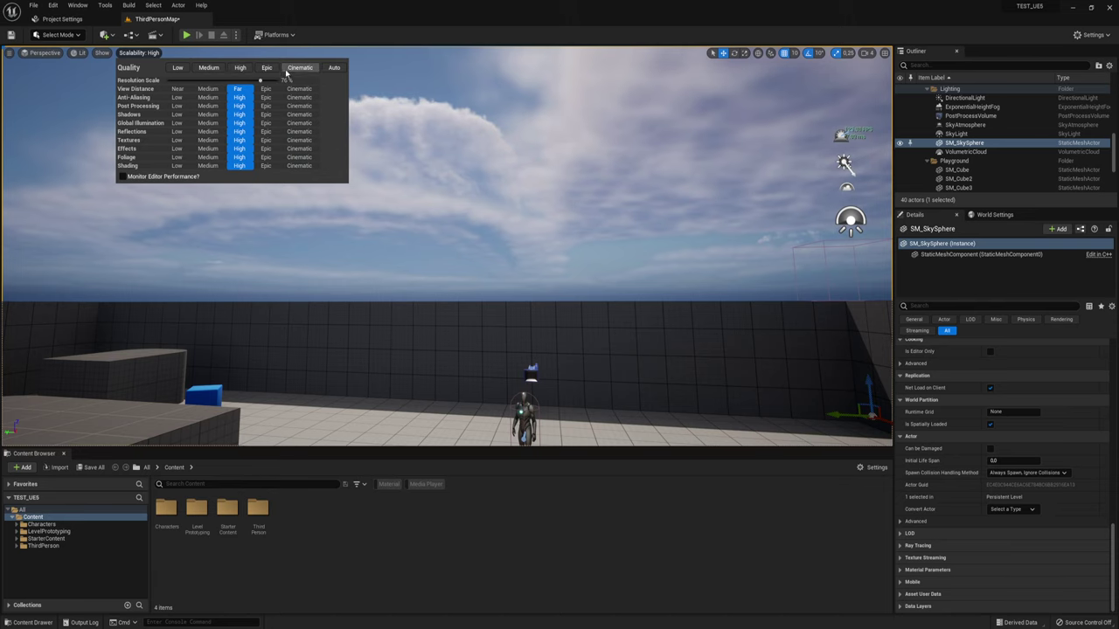
click(293, 68)
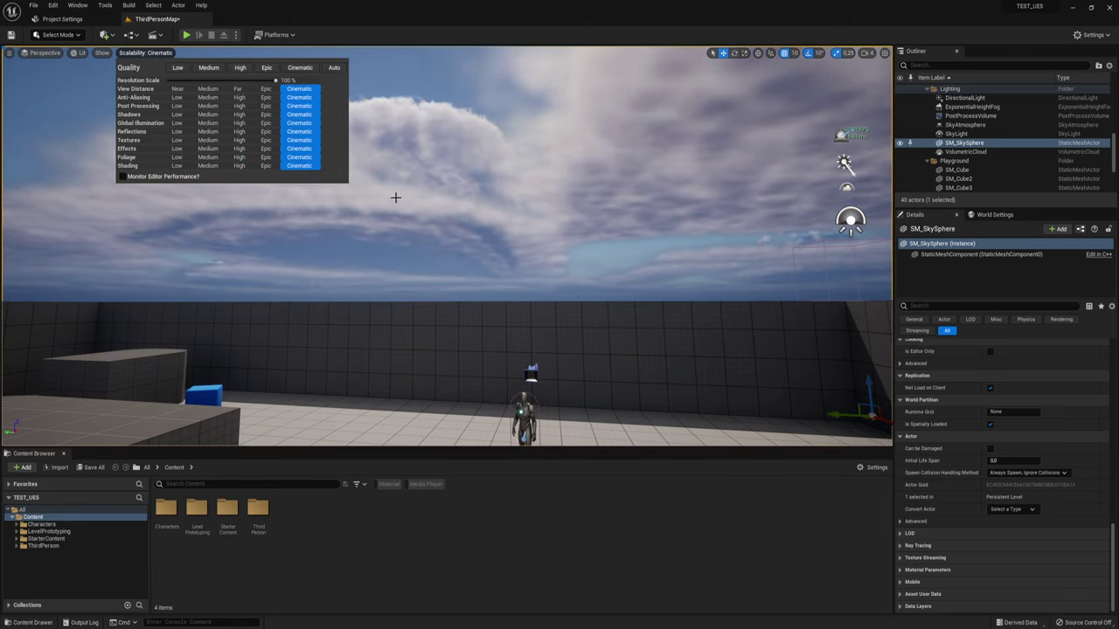
click(423, 128)
mouse_move(336, 159)
right_down()
mouse_move(337, 210)
mouse_move(398, 197)
right_up()
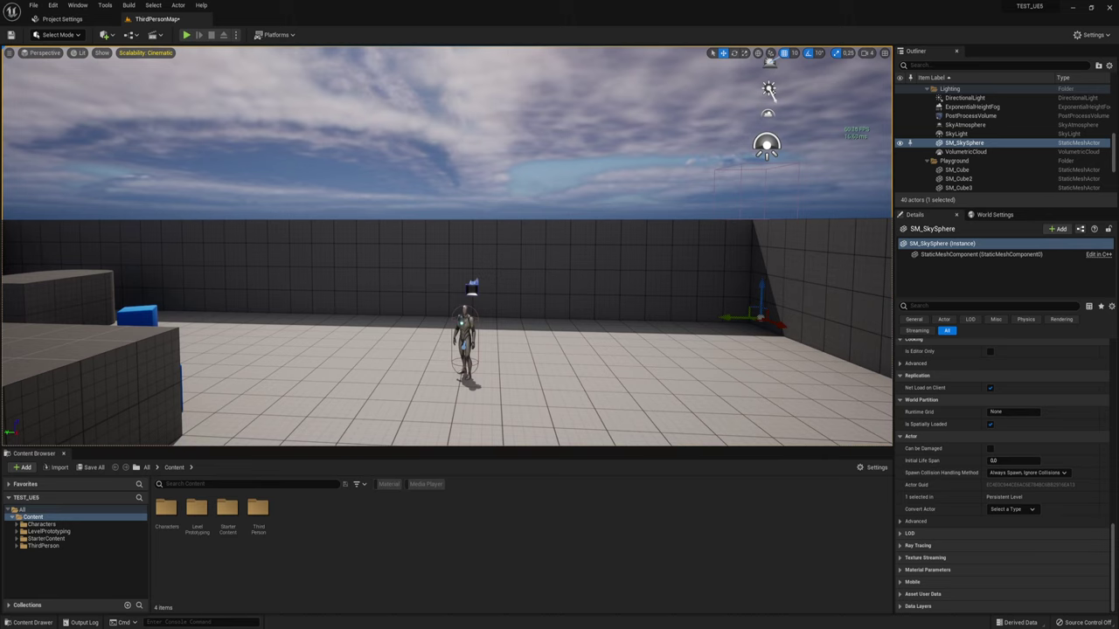
click(102, 53)
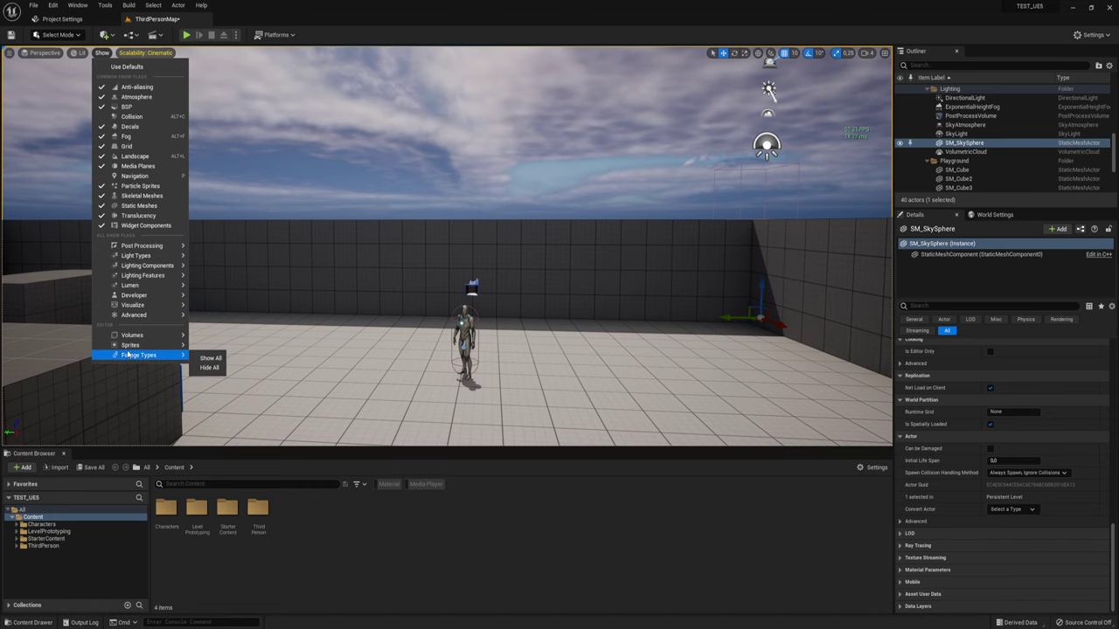
mouse_move(129, 306)
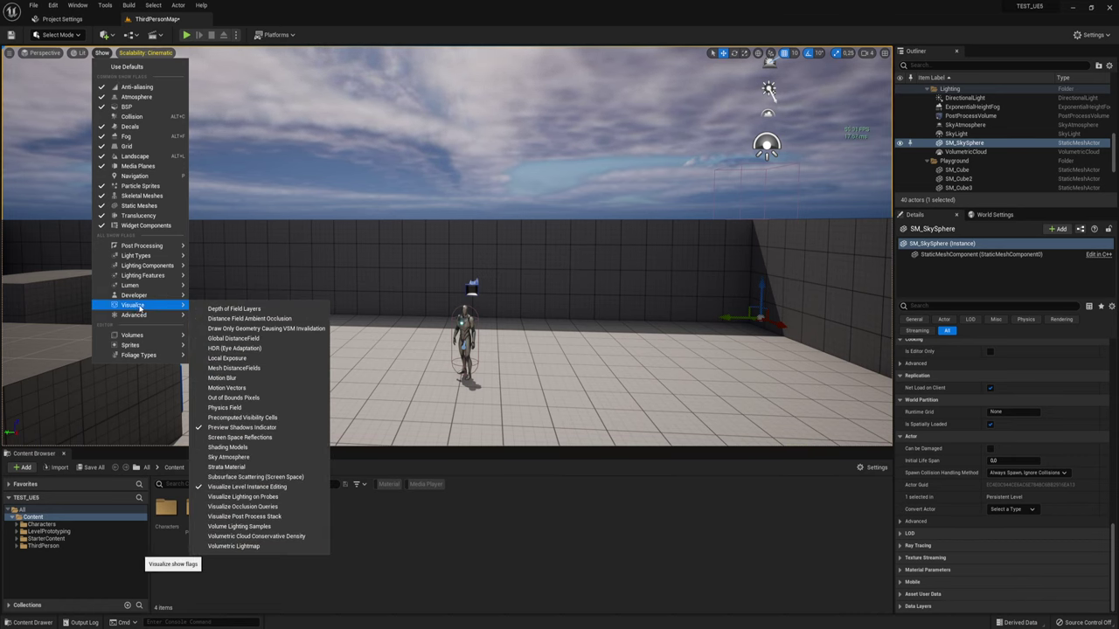
click(104, 53)
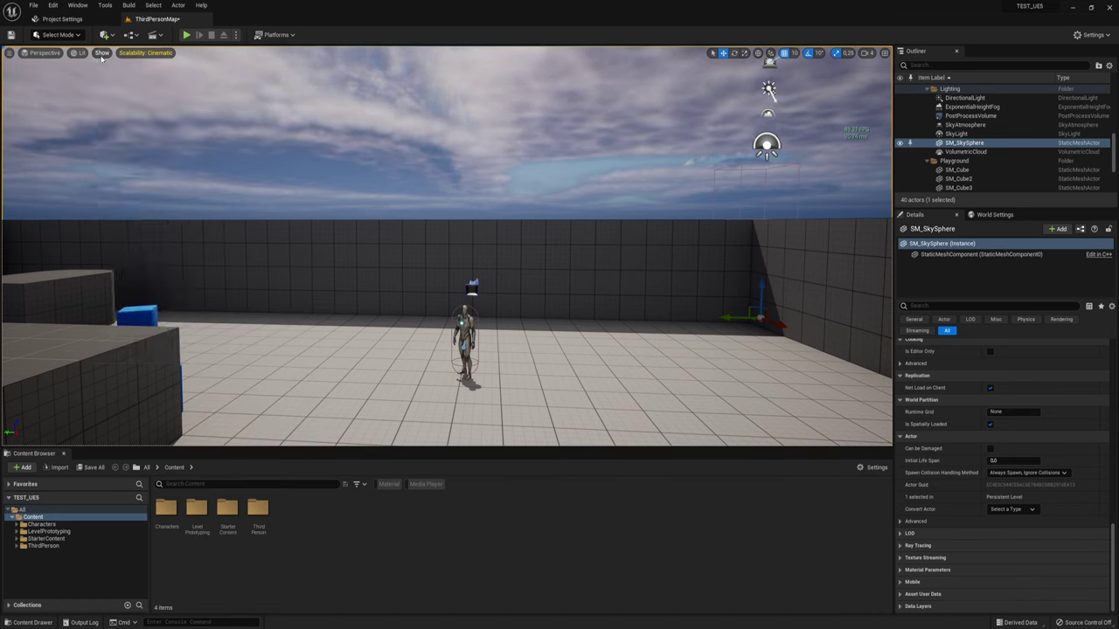
- Open Project Settings on Maps & Modes, where ThirdPersonMap is the default map
click(58, 19)
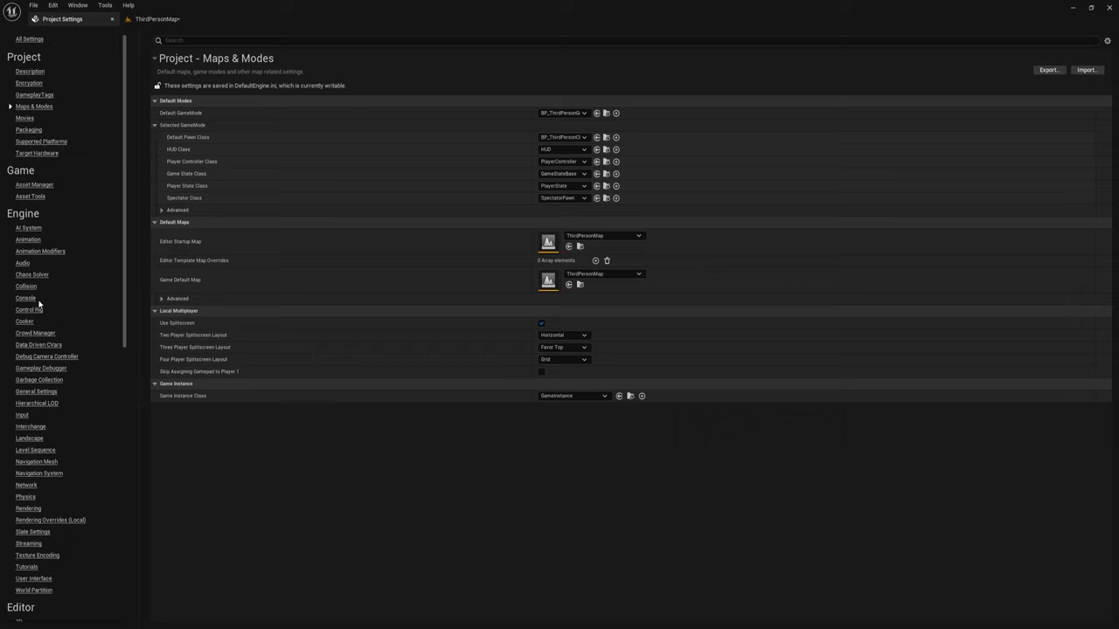
scroll(40, 363, down, 1)
scroll(41, 419, down, 4)
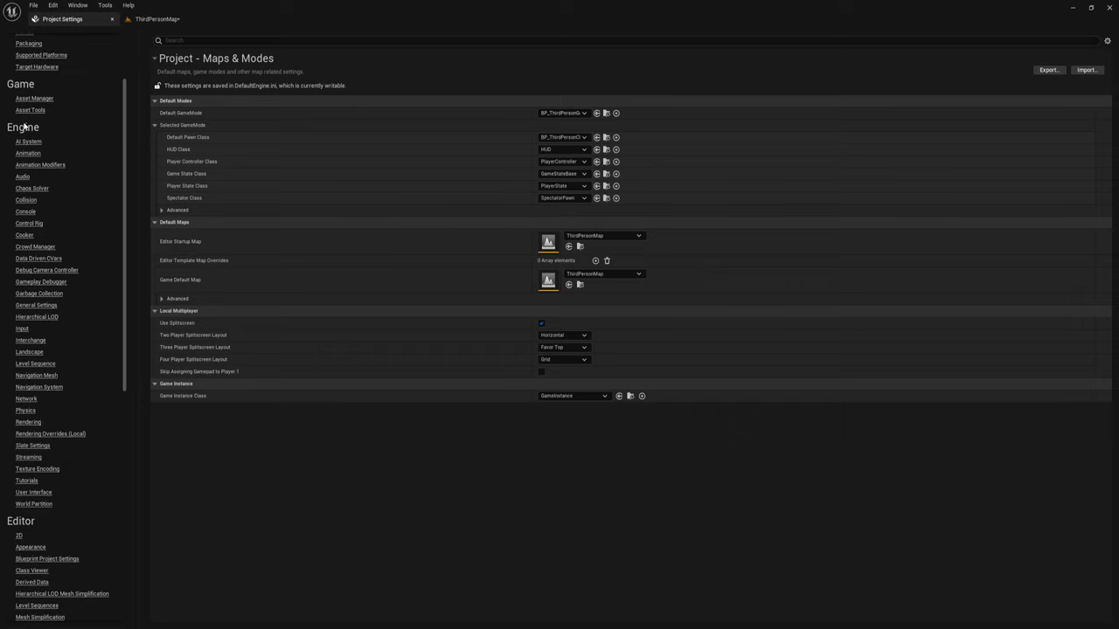
- Open the Engine - Rendering settings page and scroll down to the lighting options
click(28, 424)
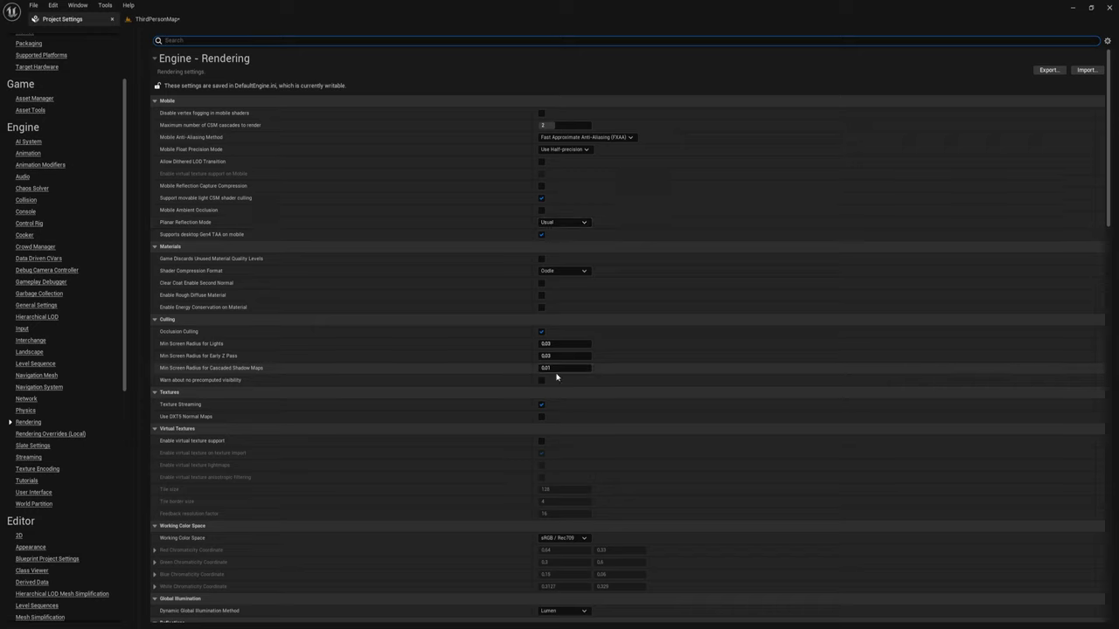
scroll(560, 316, down, 1)
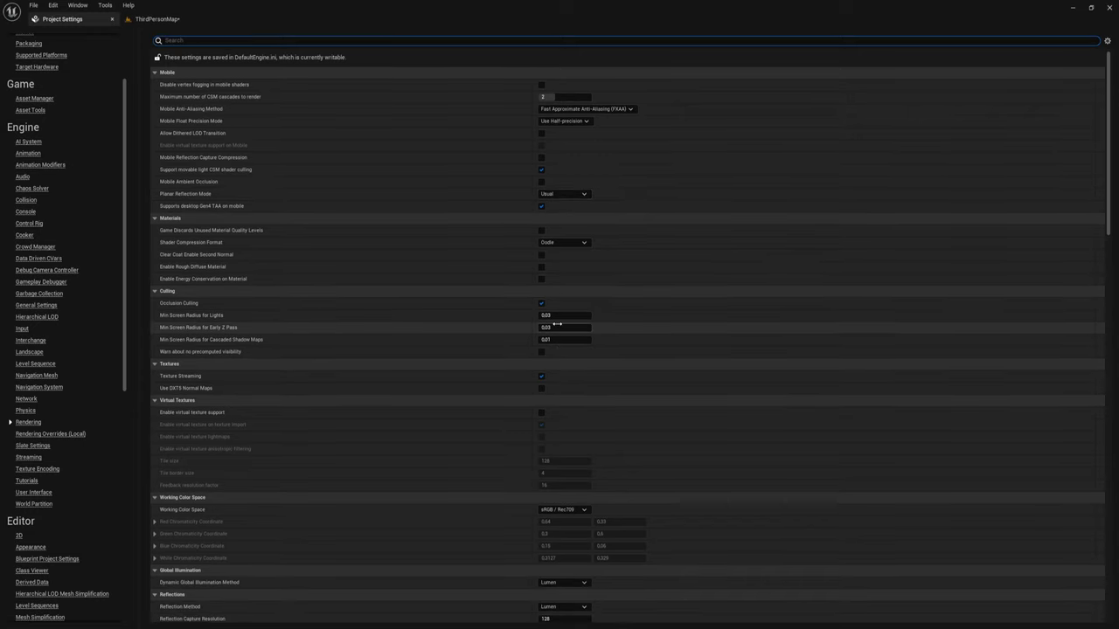
scroll(559, 318, down, 1)
scroll(559, 320, down, 1)
scroll(557, 324, down, 1)
scroll(556, 324, down, 3)
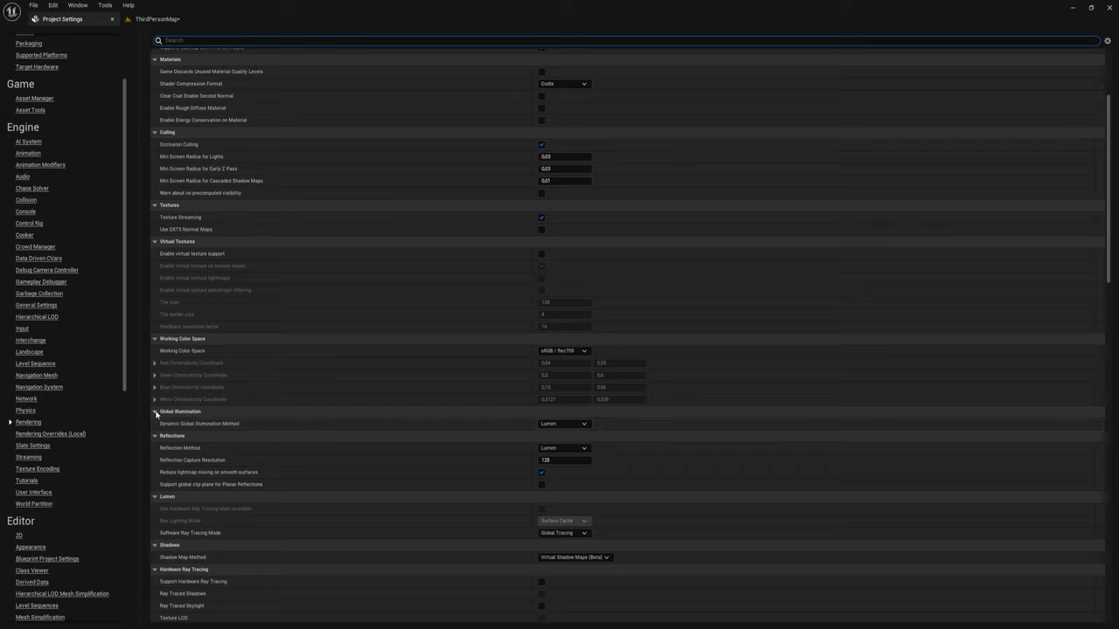
- Keep Lumen for both Global Illumination and Reflection Method
click(585, 425)
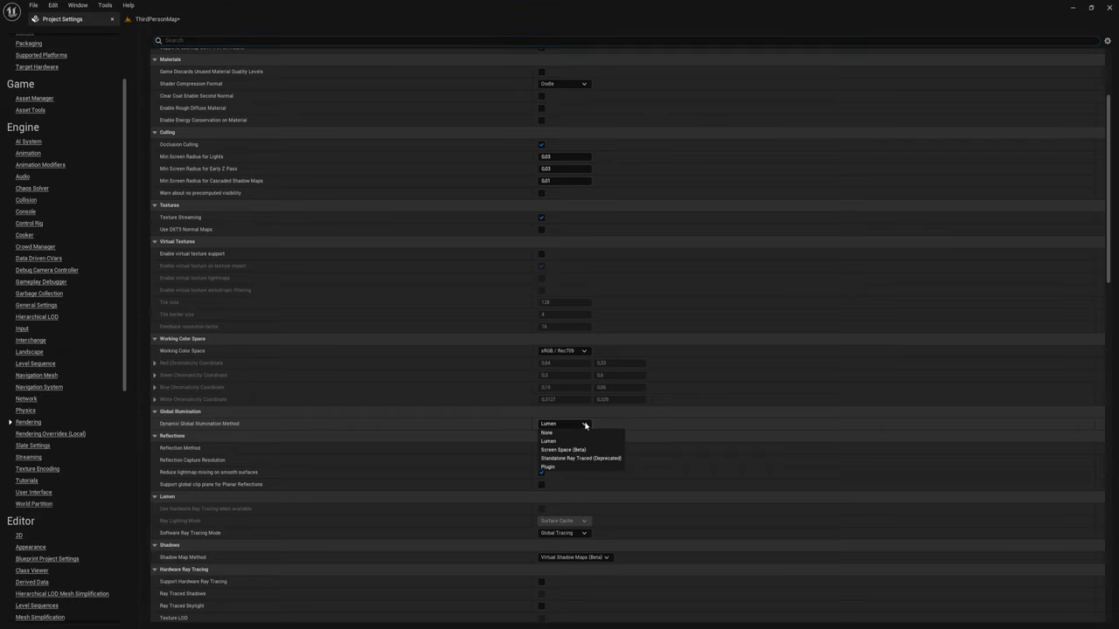
click(585, 425)
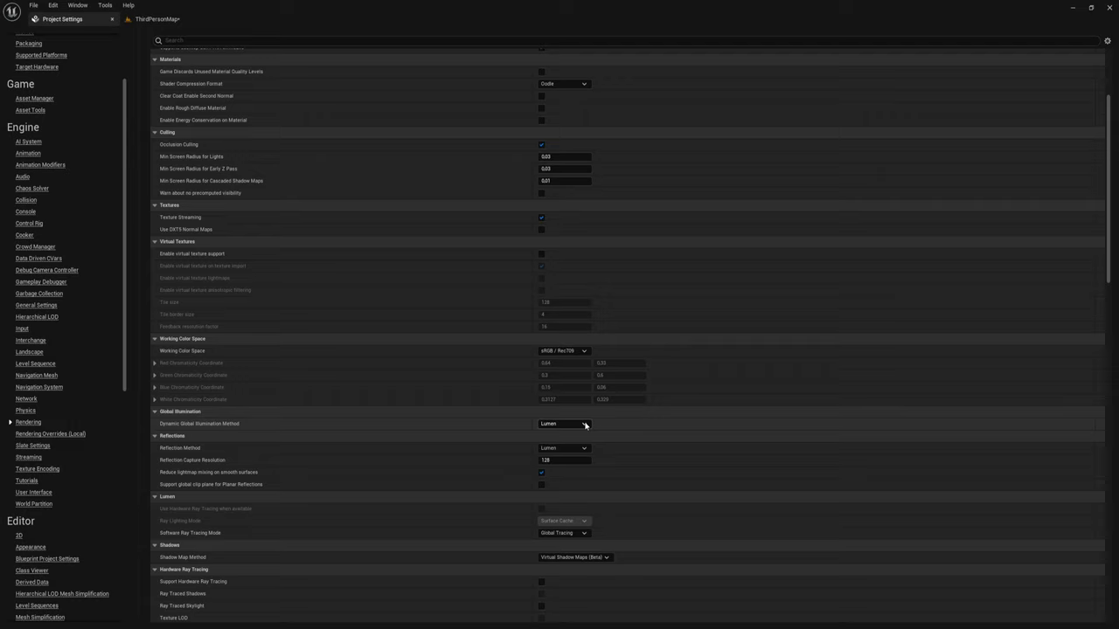
click(585, 425)
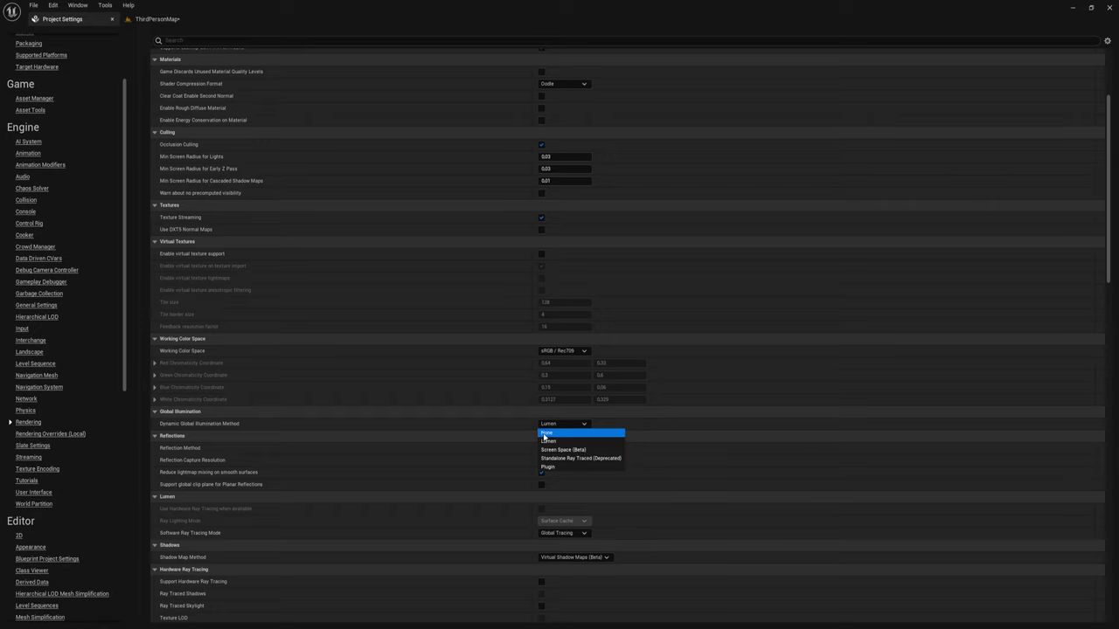
click(588, 426)
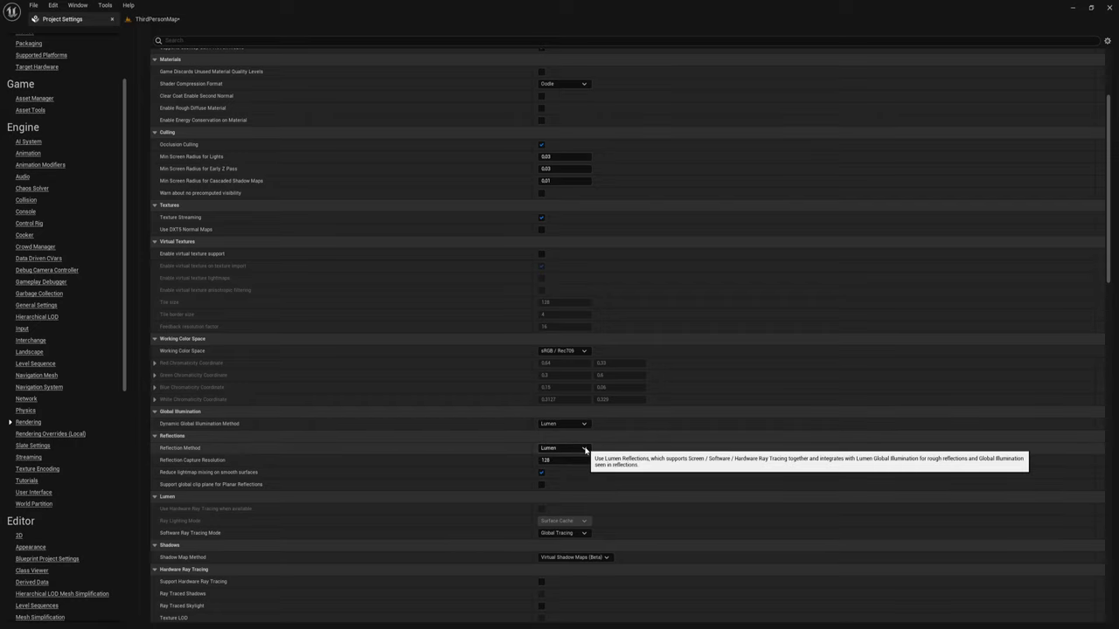
click(585, 450)
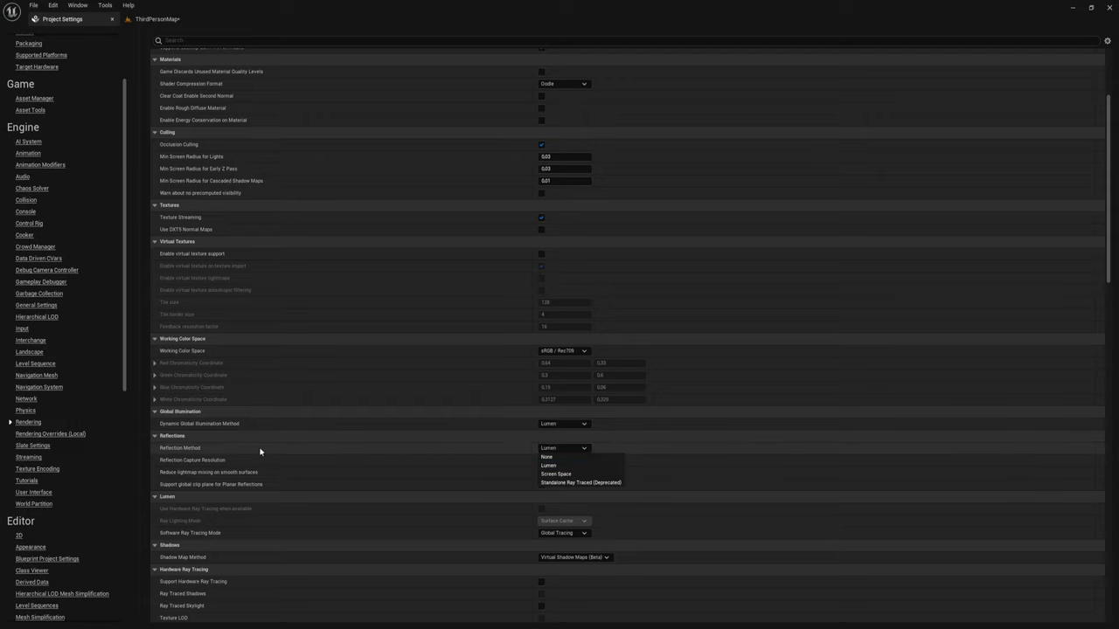
click(618, 448)
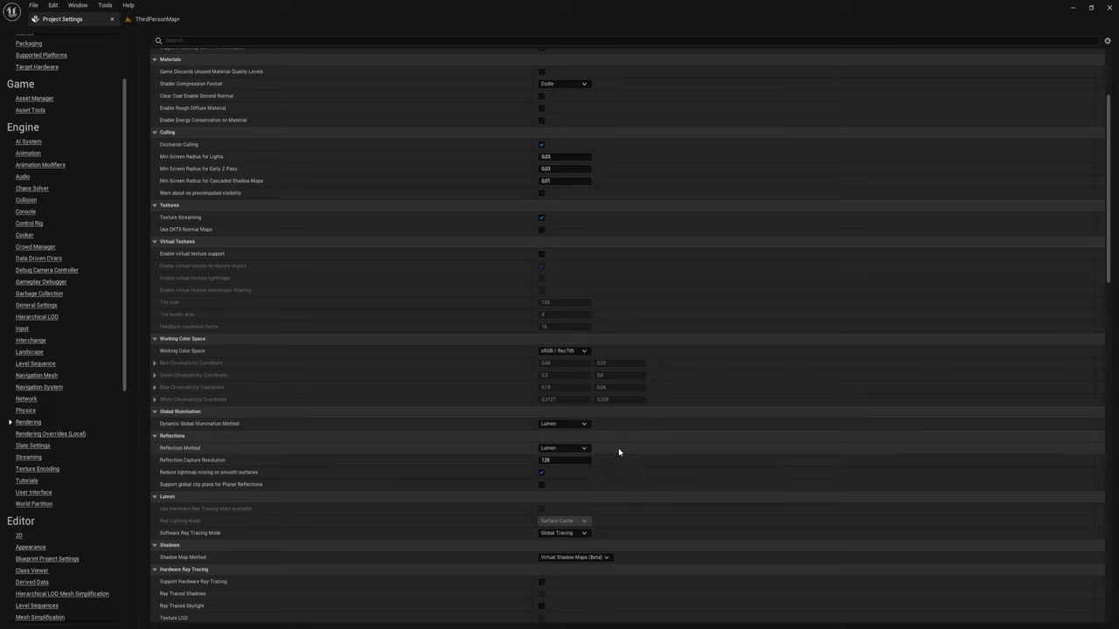
scroll(560, 438, down, 2)
scroll(584, 411, down, 2)
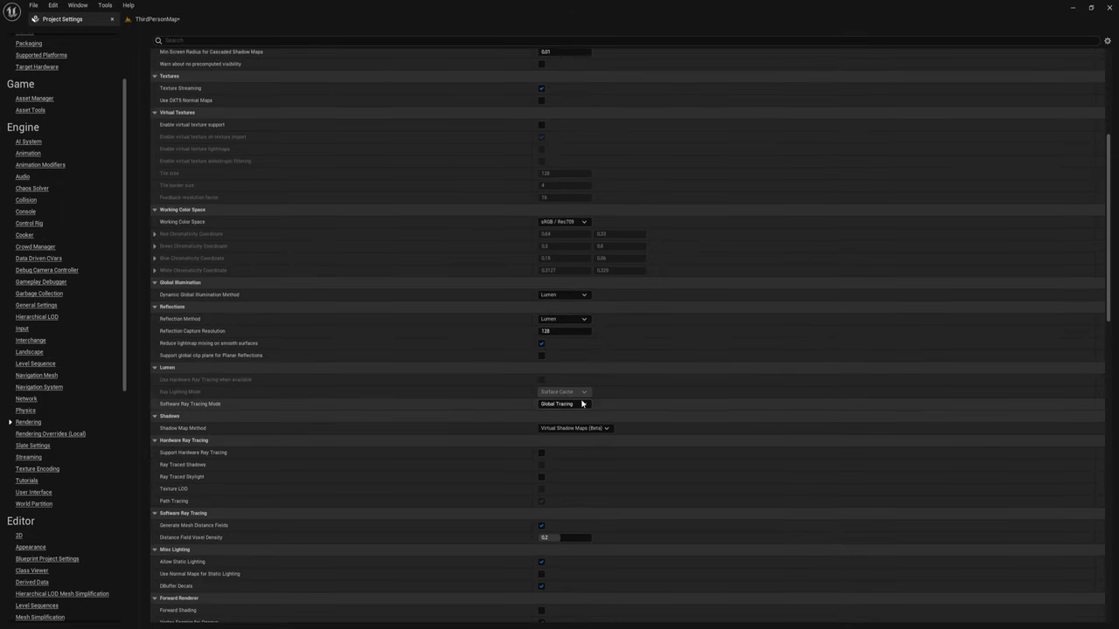
mouse_move(165, 431)
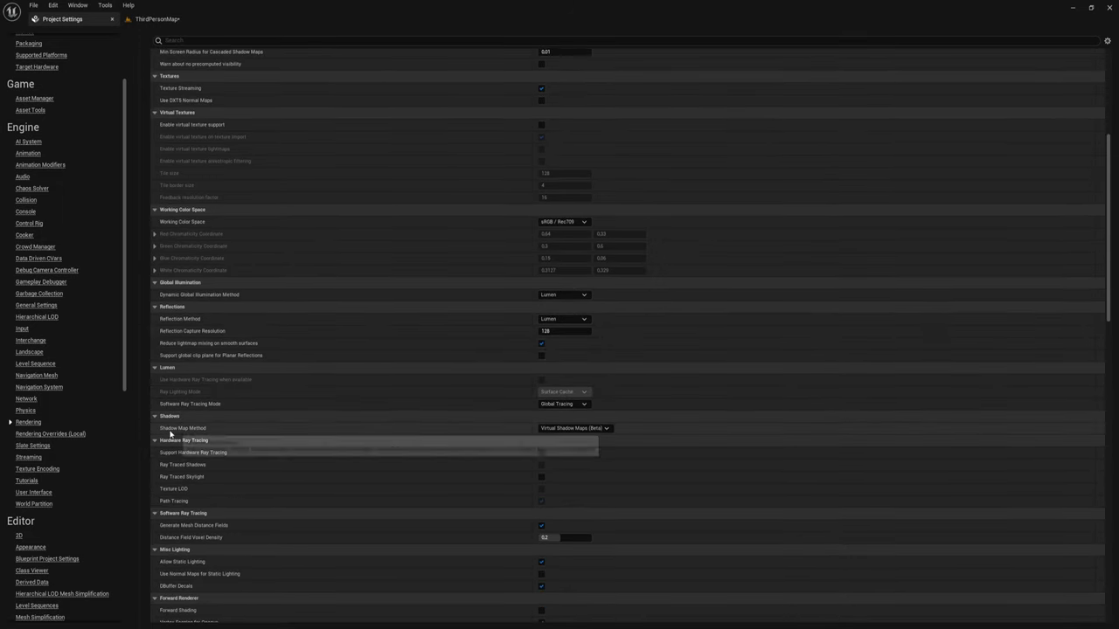
click(601, 429)
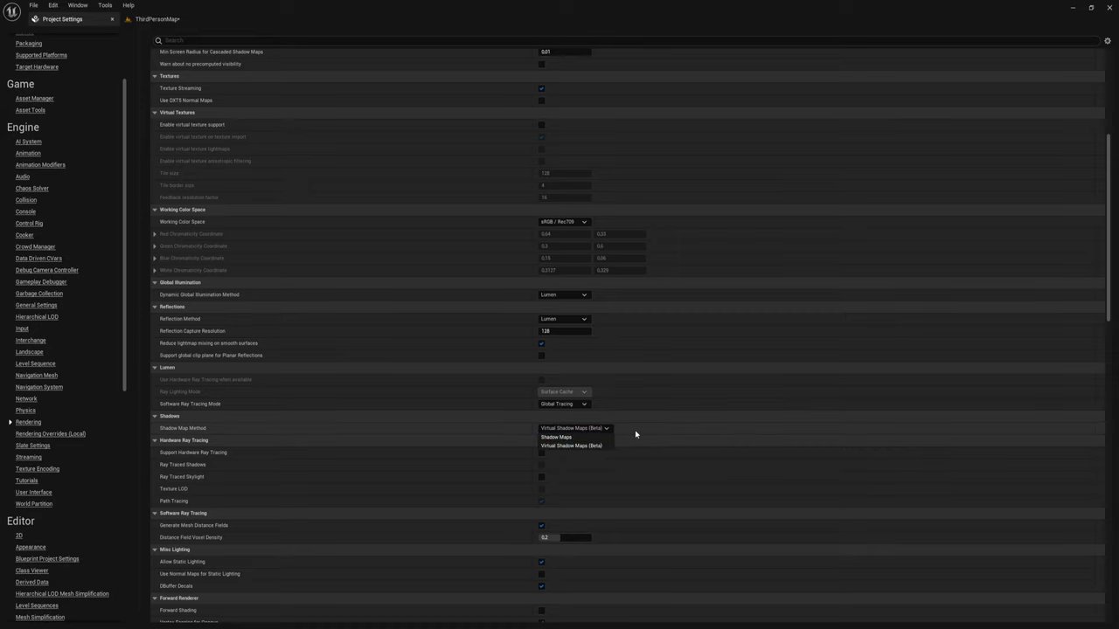
click(635, 432)
scroll(645, 449, down, 3)
scroll(644, 448, down, 3)
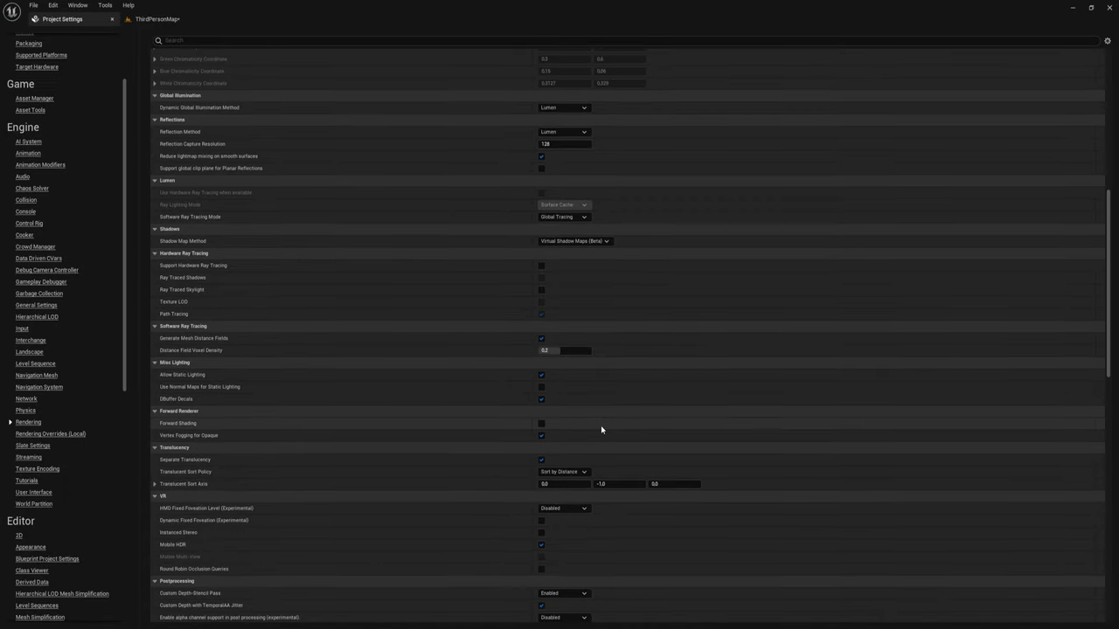
scroll(599, 427, down, 3)
scroll(600, 428, down, 3)
scroll(600, 428, down, 3)
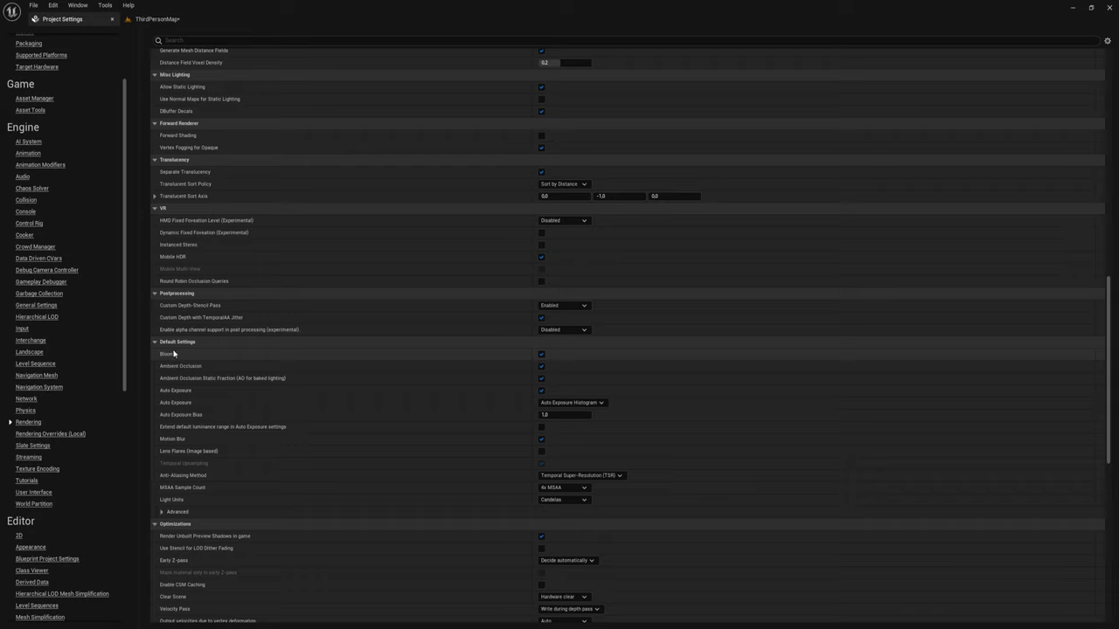
- Turn off Bloom and Auto Exposure by default, keeping the method at Auto Exposure Histogram
click(542, 354)
scroll(570, 265, down, 2)
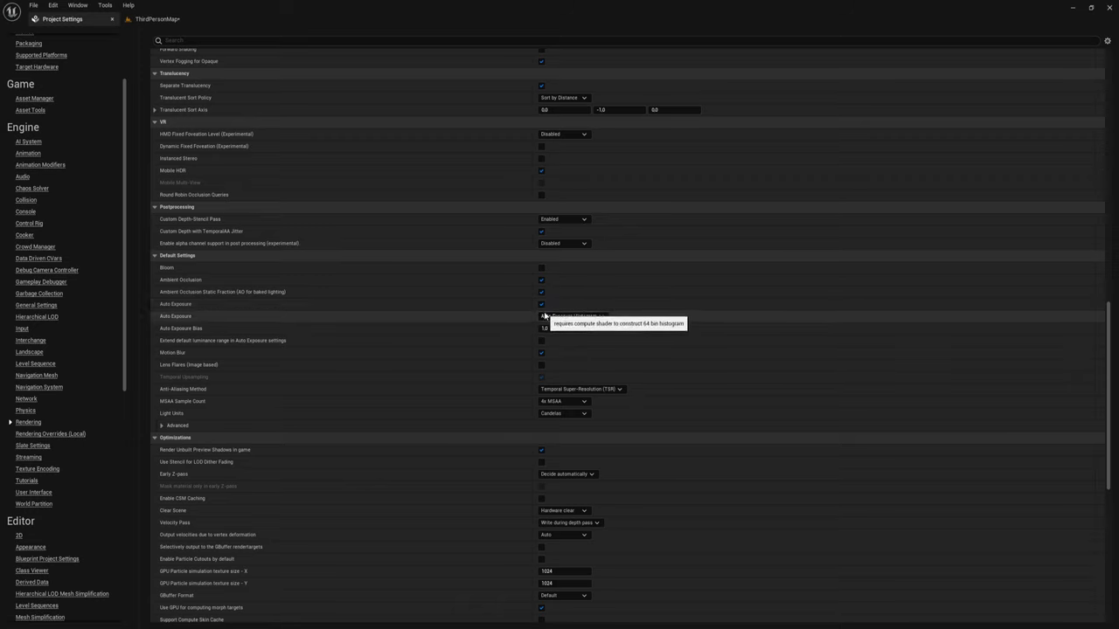
click(542, 304)
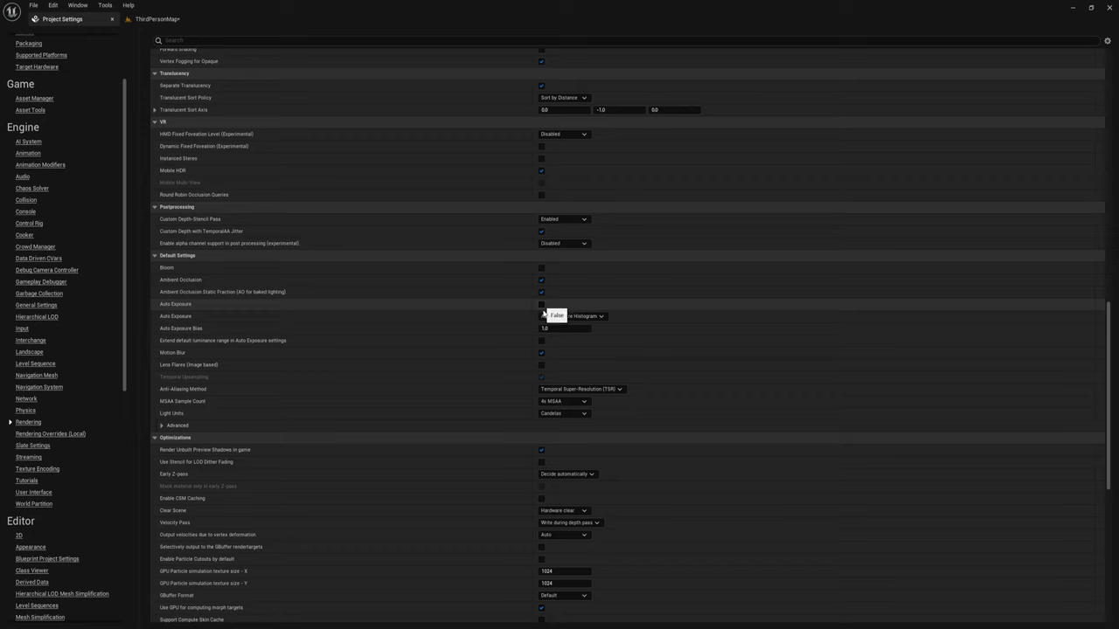
click(586, 316)
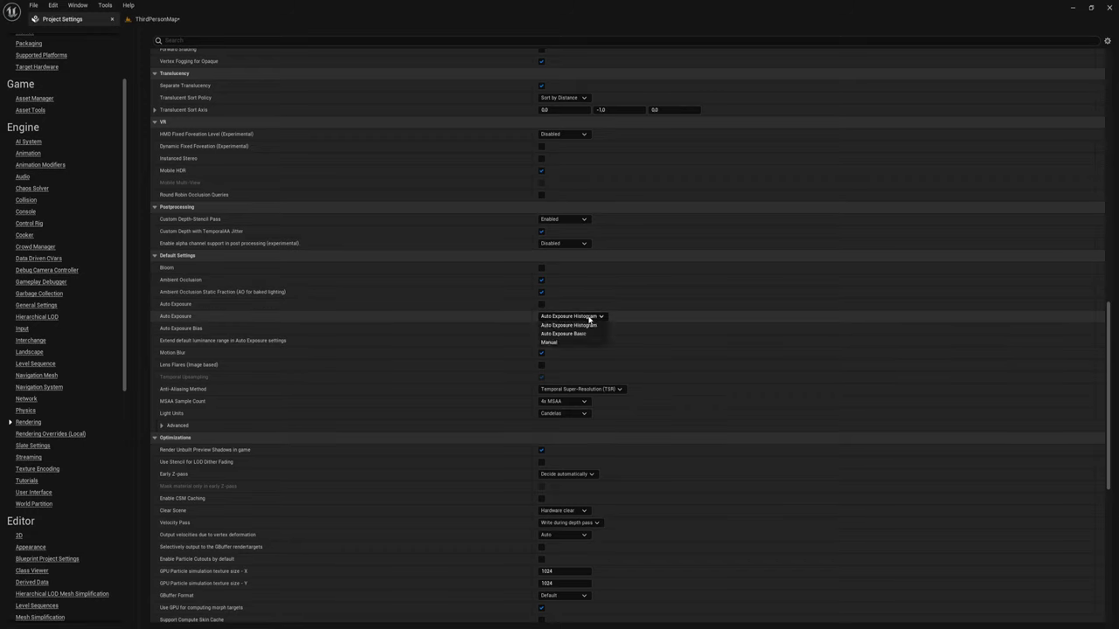
click(589, 322)
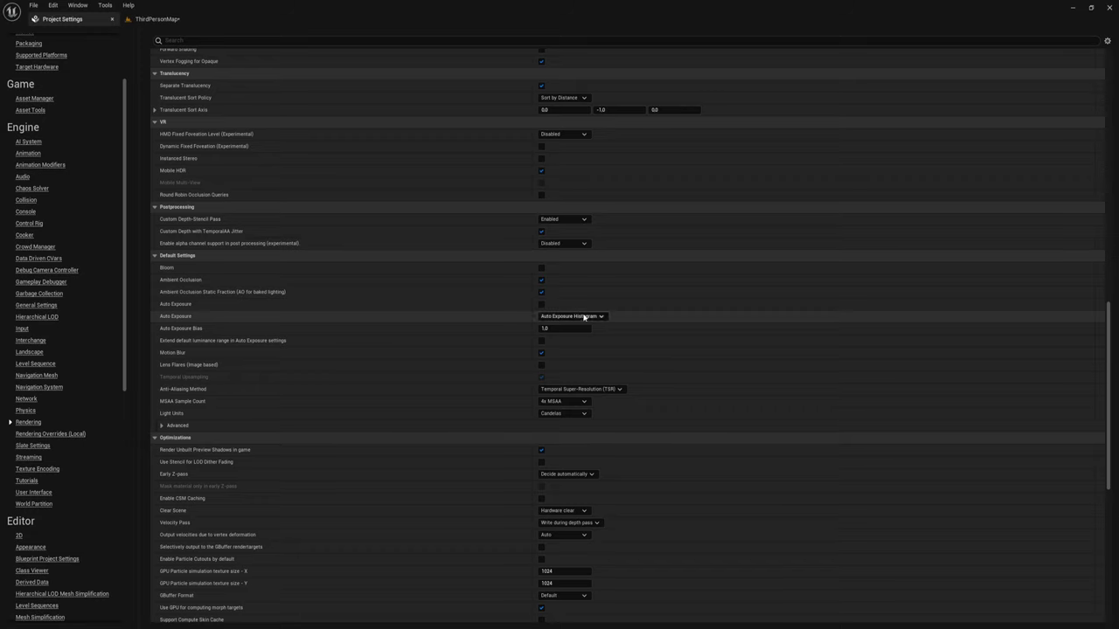
click(588, 316)
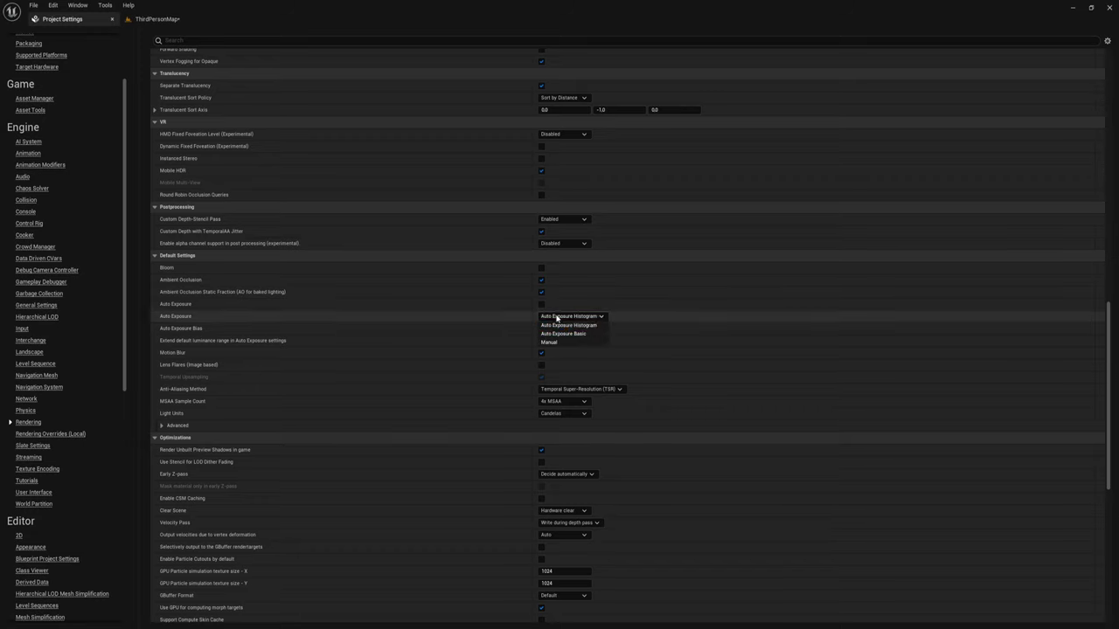
click(567, 325)
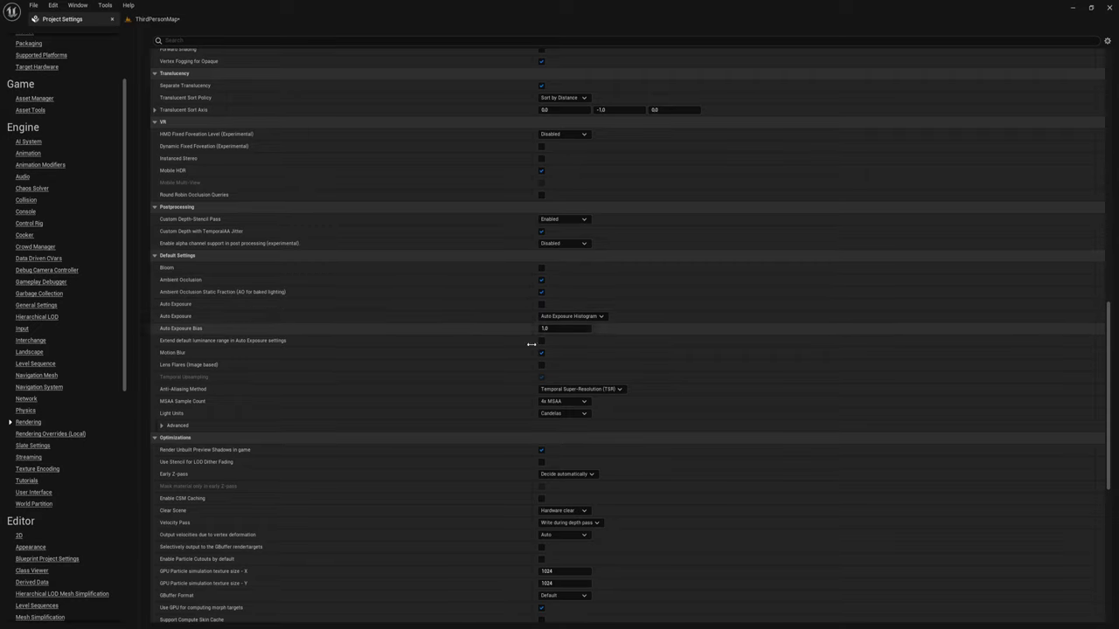
scroll(346, 374, down, 2)
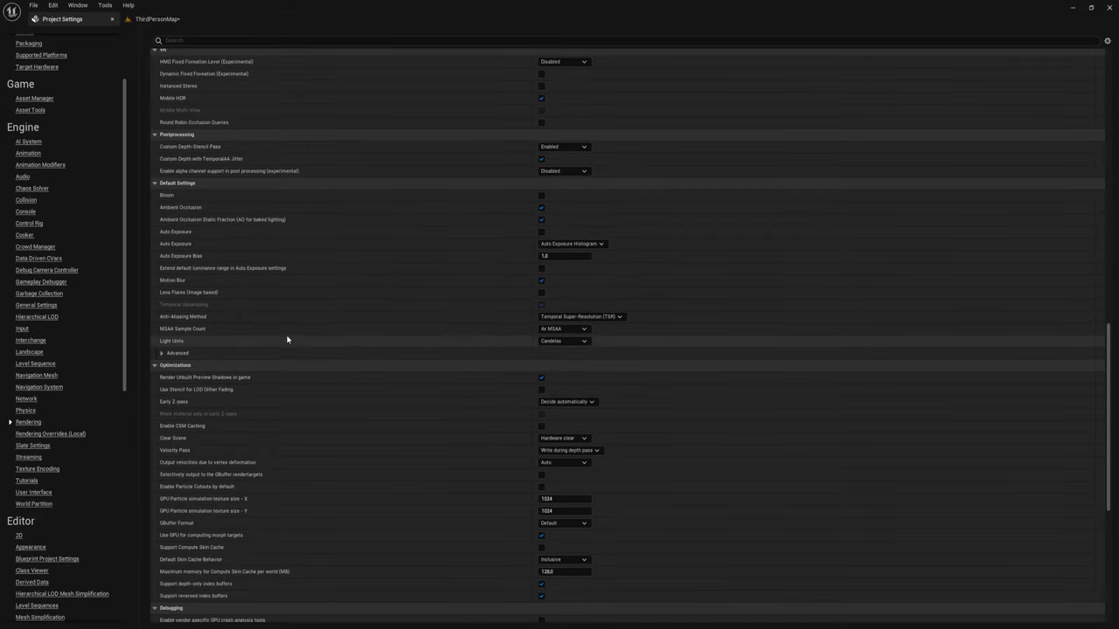
click(541, 281)
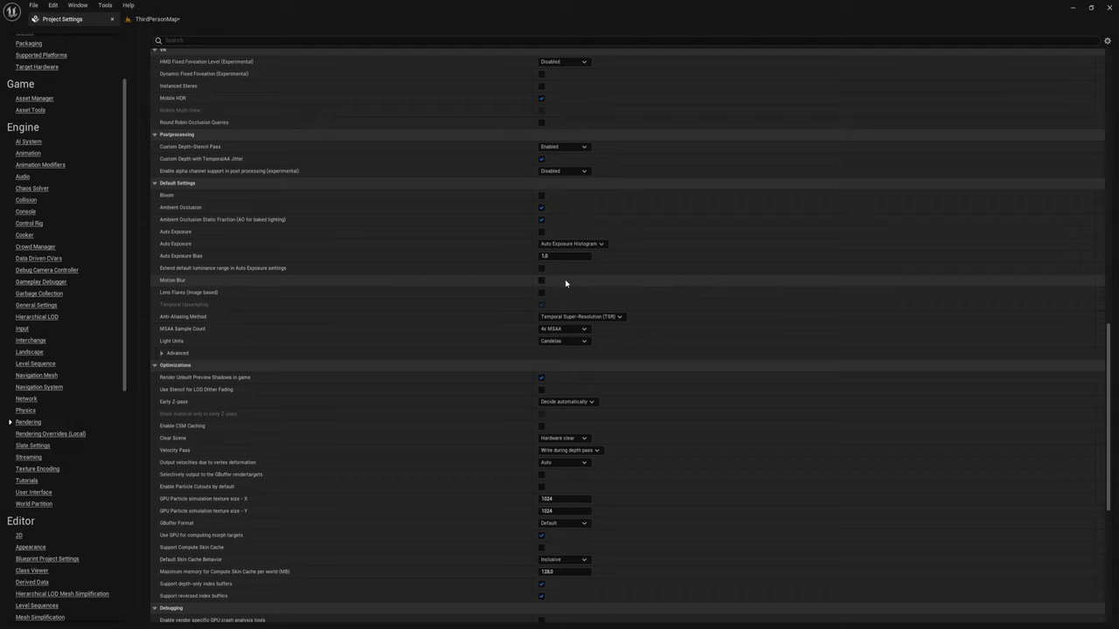
click(541, 281)
mouse_move(164, 286)
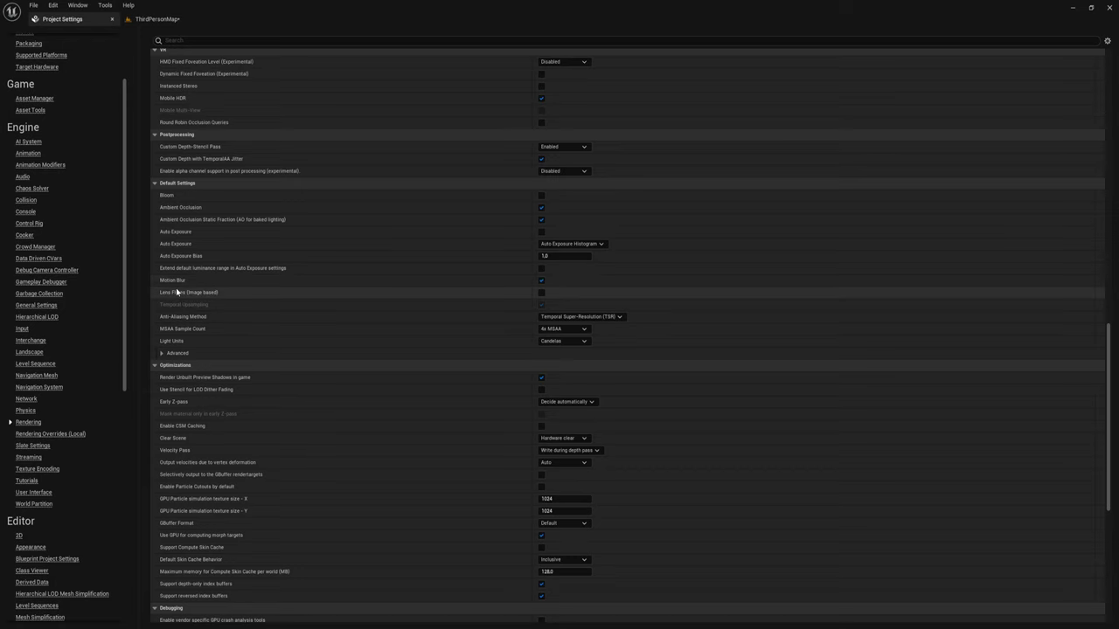
scroll(432, 378, down, 2)
scroll(424, 374, down, 3)
scroll(458, 347, down, 1)
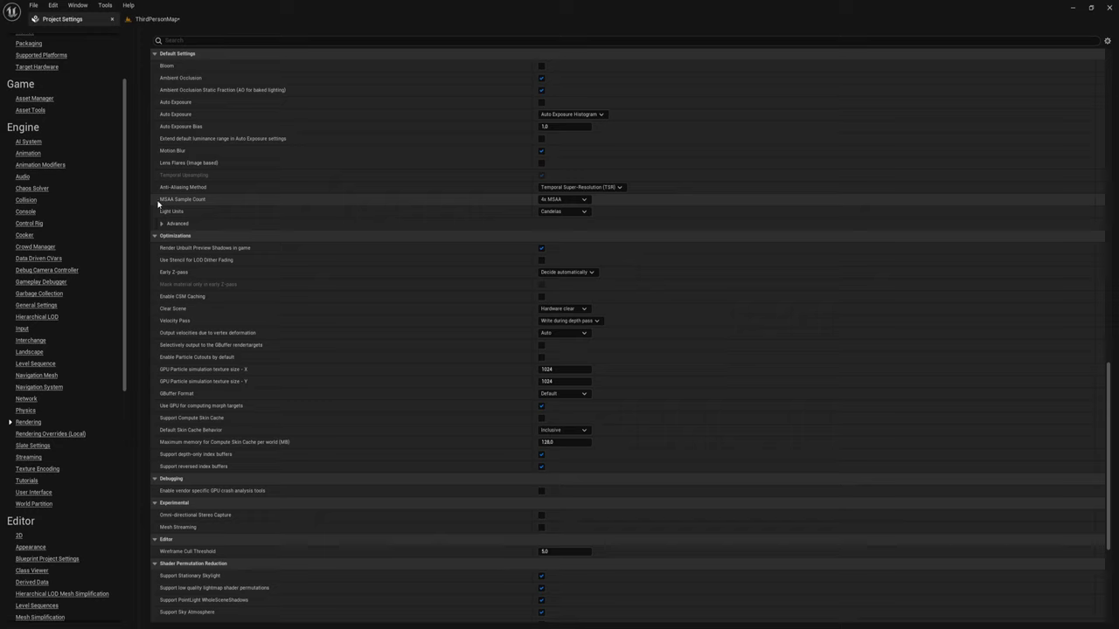
mouse_move(171, 202)
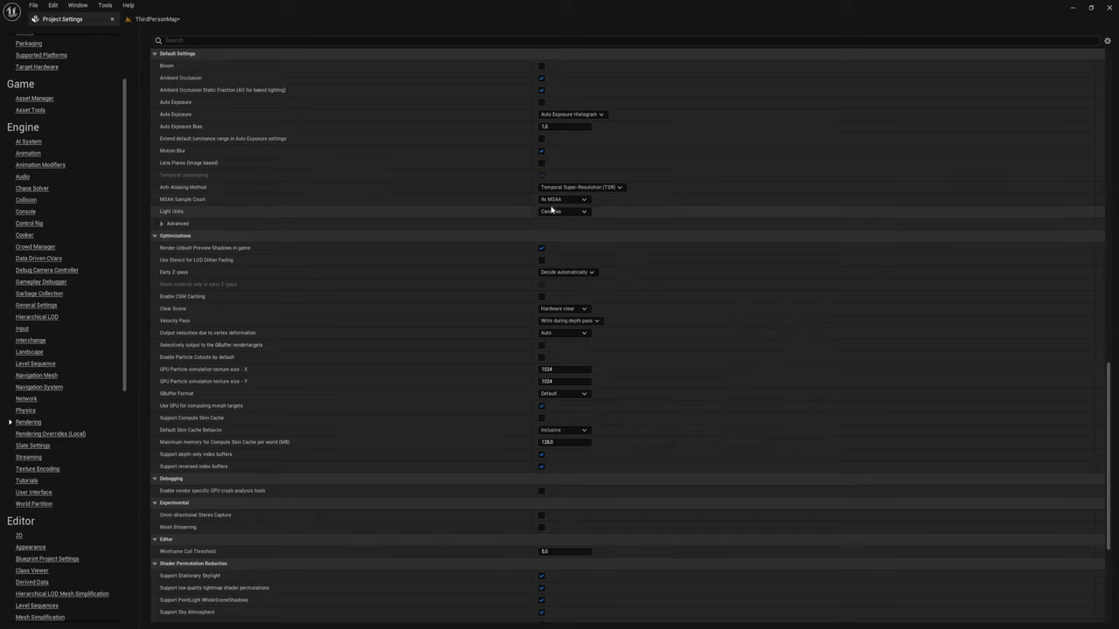
click(579, 199)
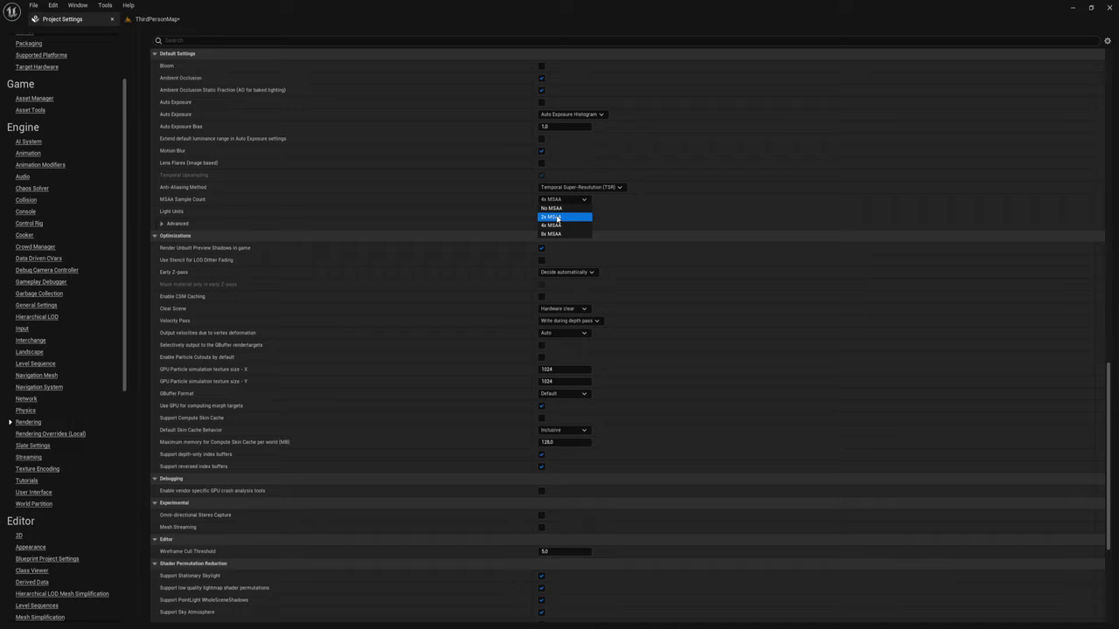
click(585, 202)
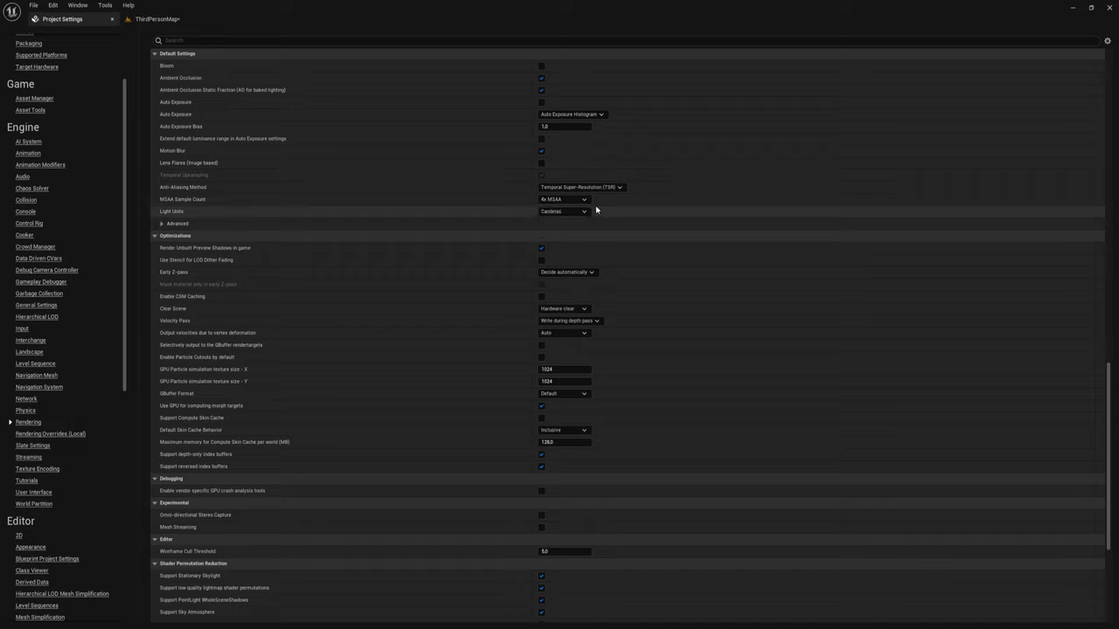
scroll(675, 264, down, 2)
scroll(675, 264, down, 1)
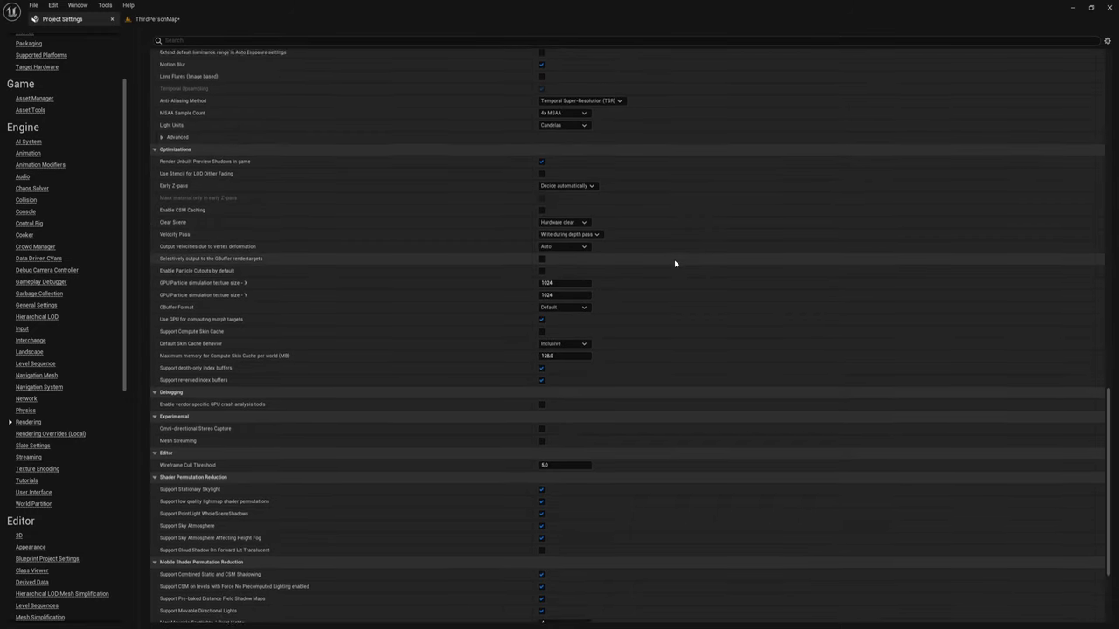
scroll(675, 264, down, 3)
scroll(675, 264, down, 2)
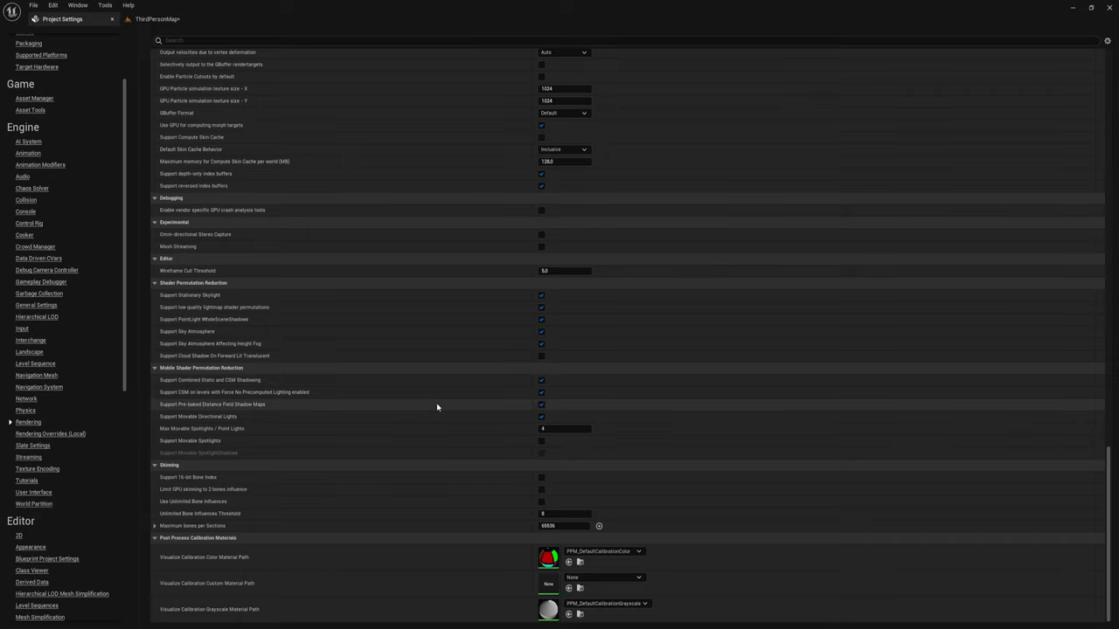
scroll(437, 407, up, 1)
scroll(437, 407, up, 5)
scroll(437, 407, up, 3)
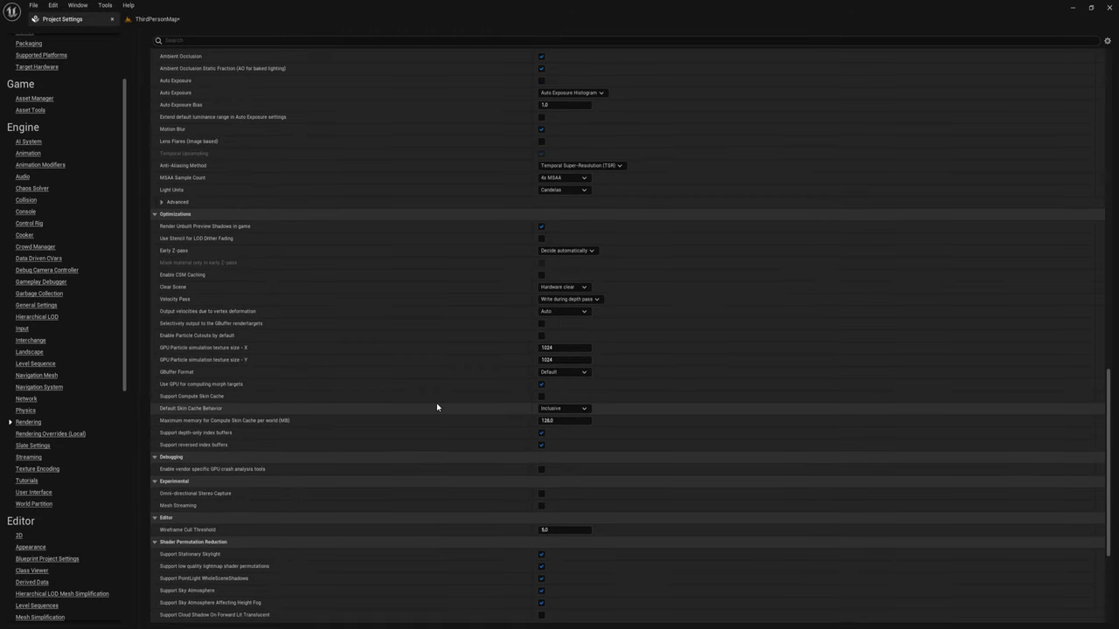
scroll(437, 408, up, 2)
scroll(437, 407, up, 6)
scroll(437, 407, up, 3)
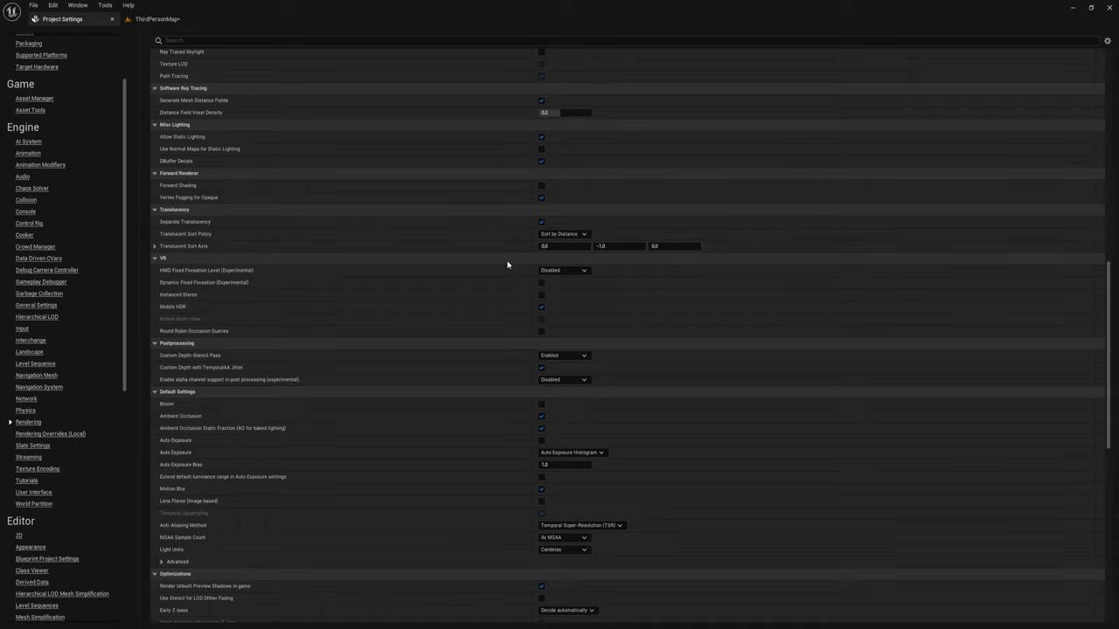
scroll(255, 240, up, 2)
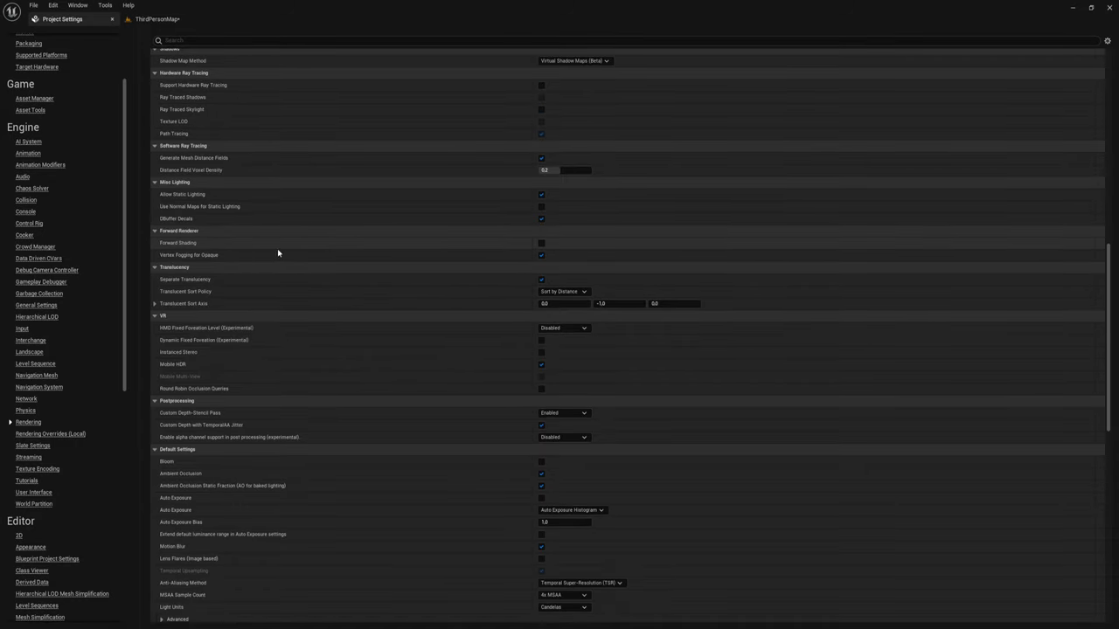
scroll(269, 207, up, 2)
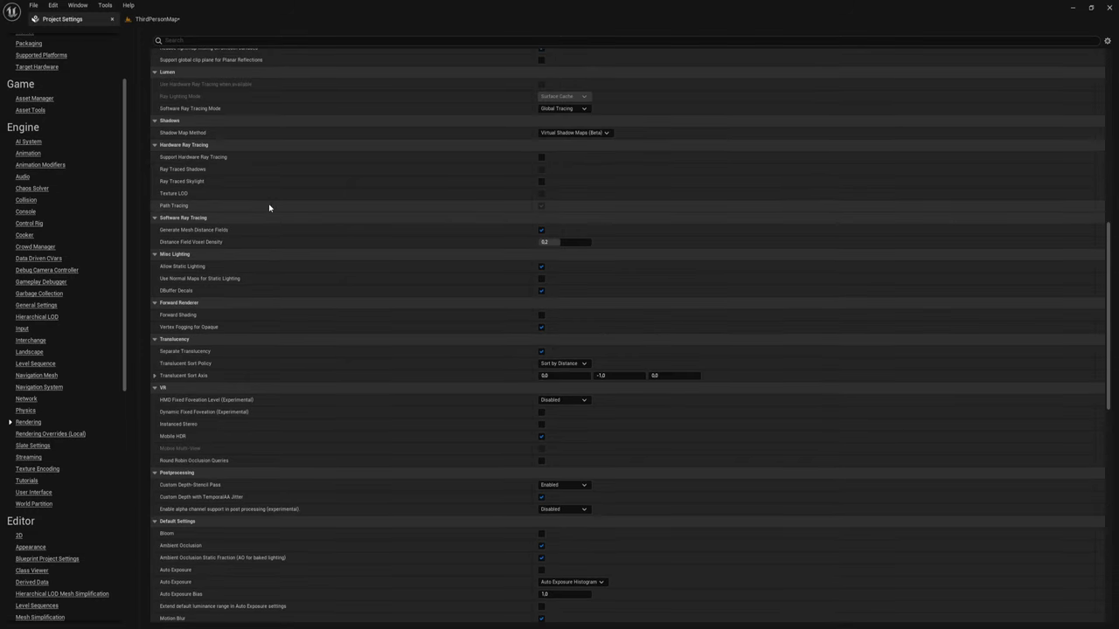
scroll(267, 231, up, 2)
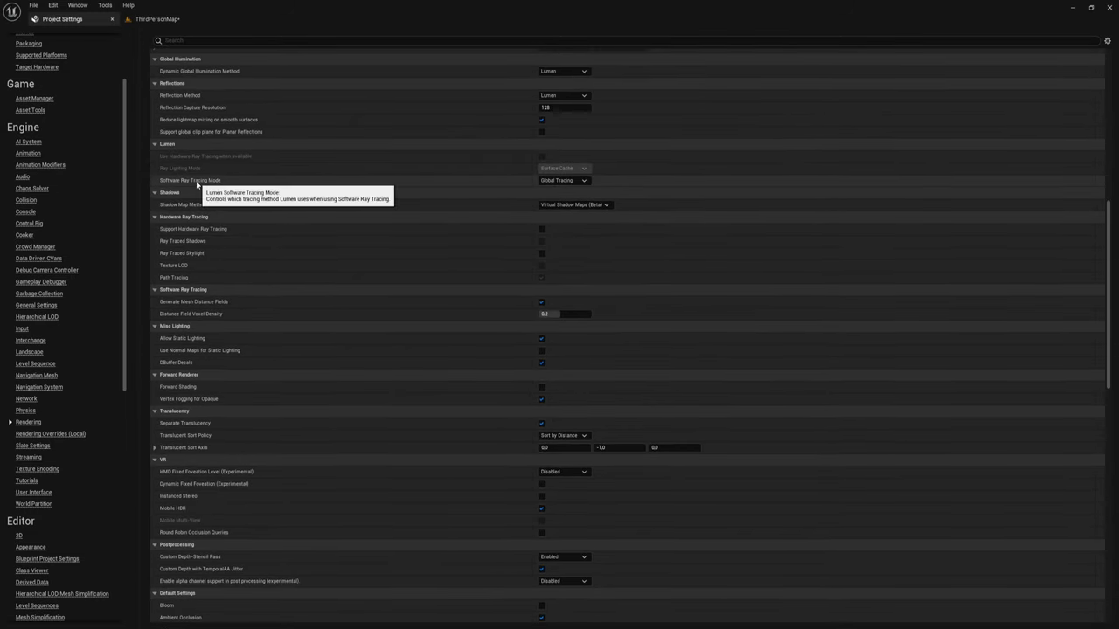
click(568, 182)
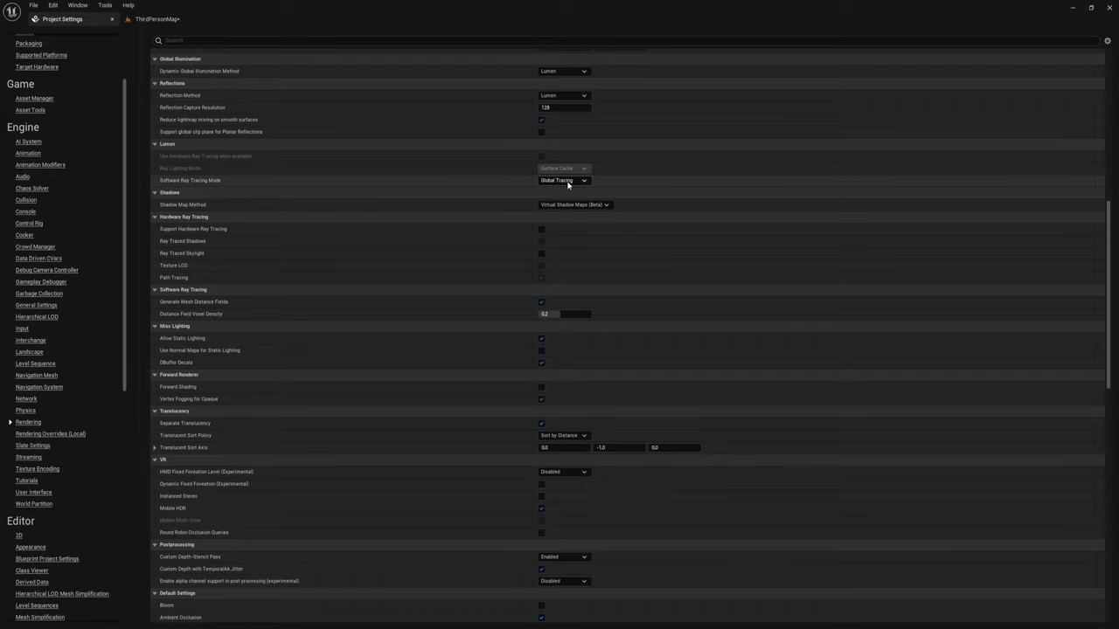
click(568, 182)
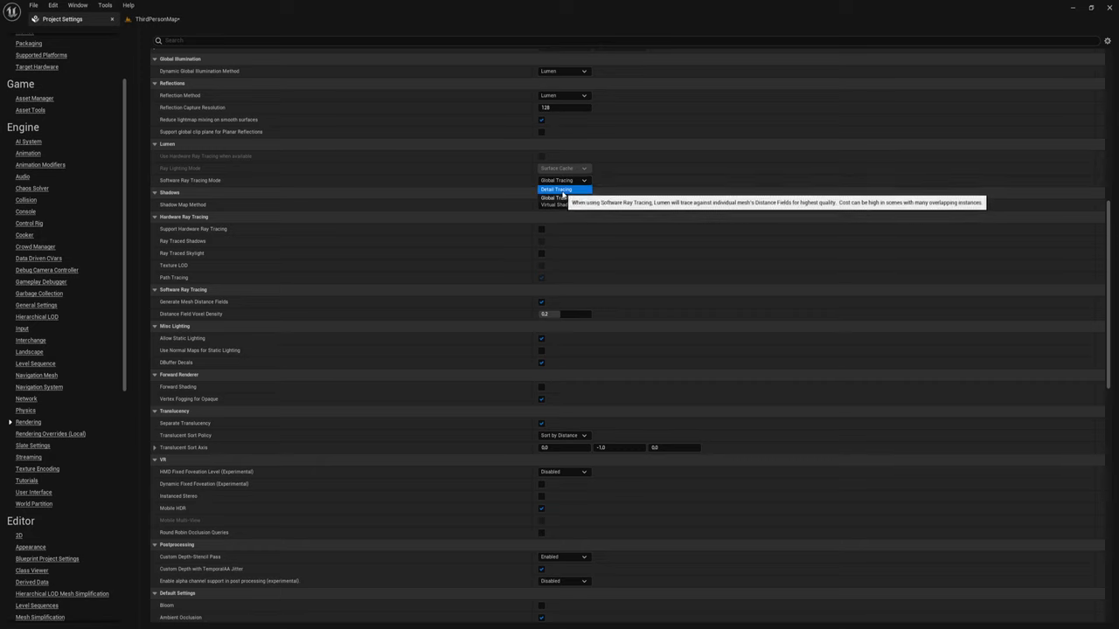
click(559, 198)
scroll(342, 230, up, 5)
scroll(342, 232, up, 3)
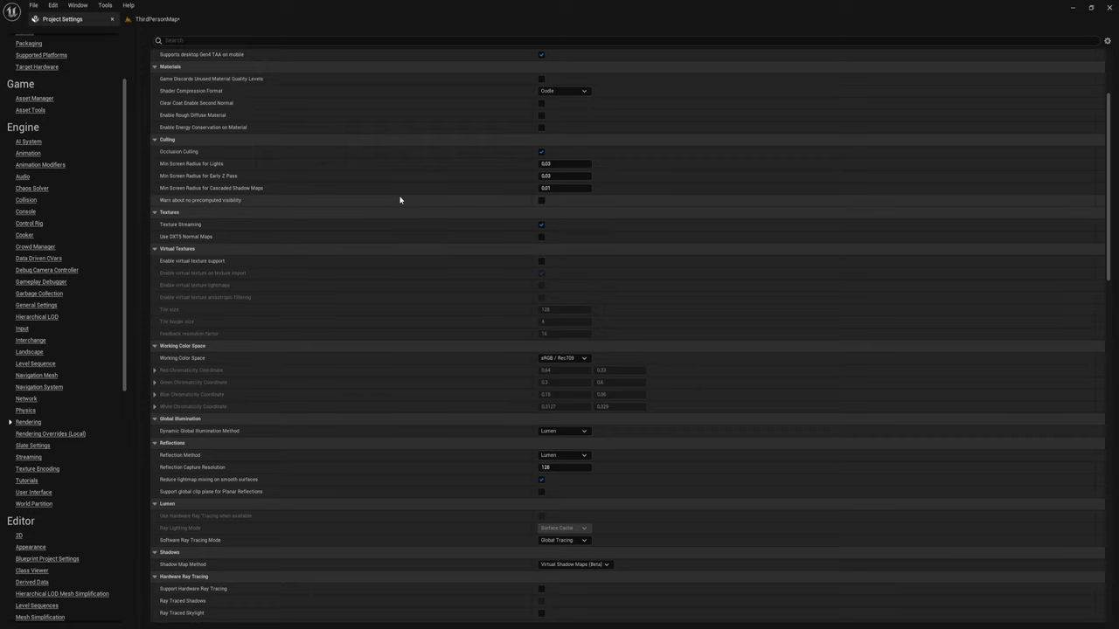
scroll(310, 175, up, 2)
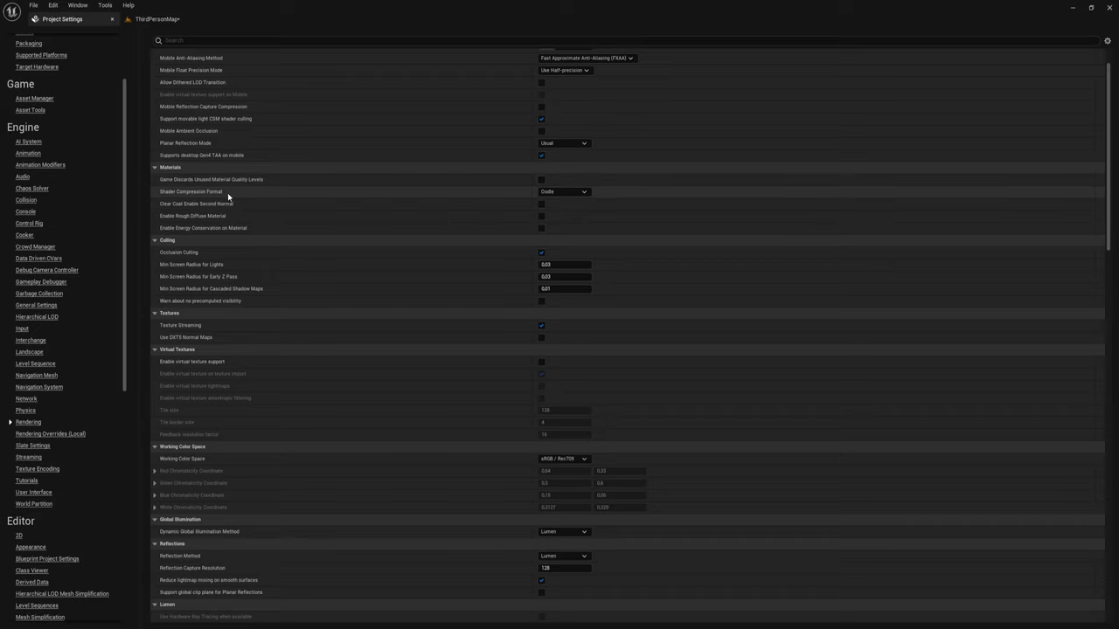
click(583, 192)
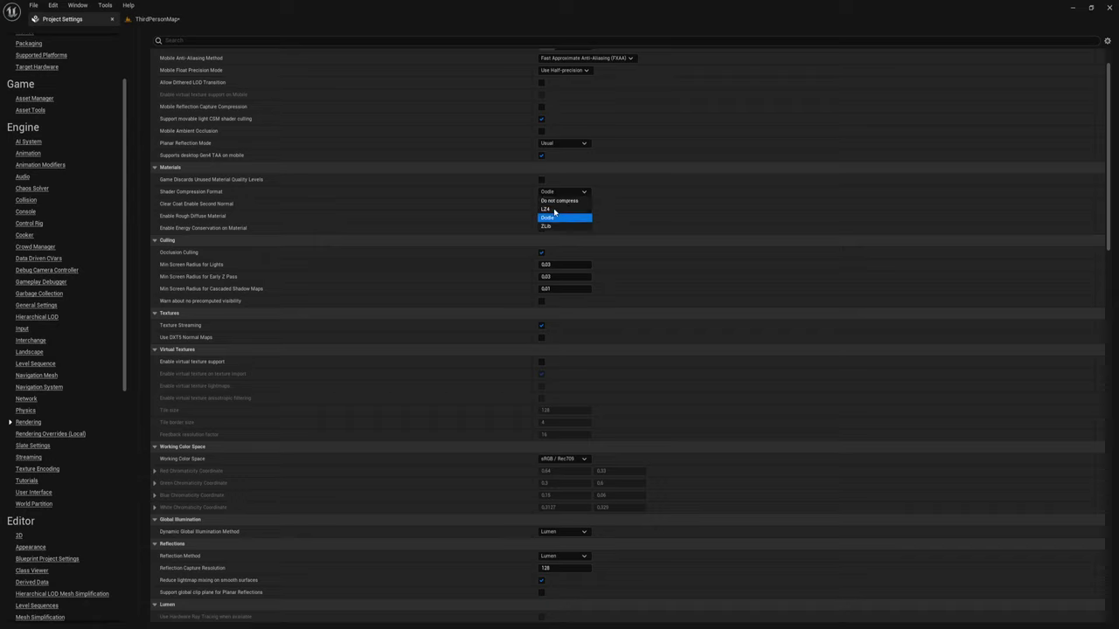
click(583, 195)
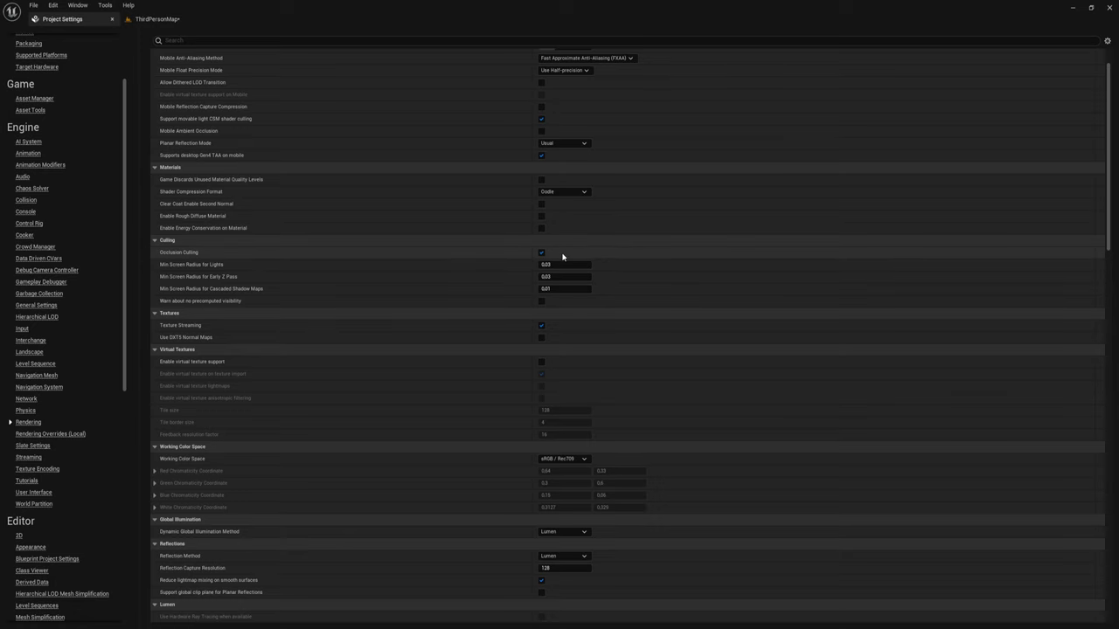
scroll(579, 273, up, 3)
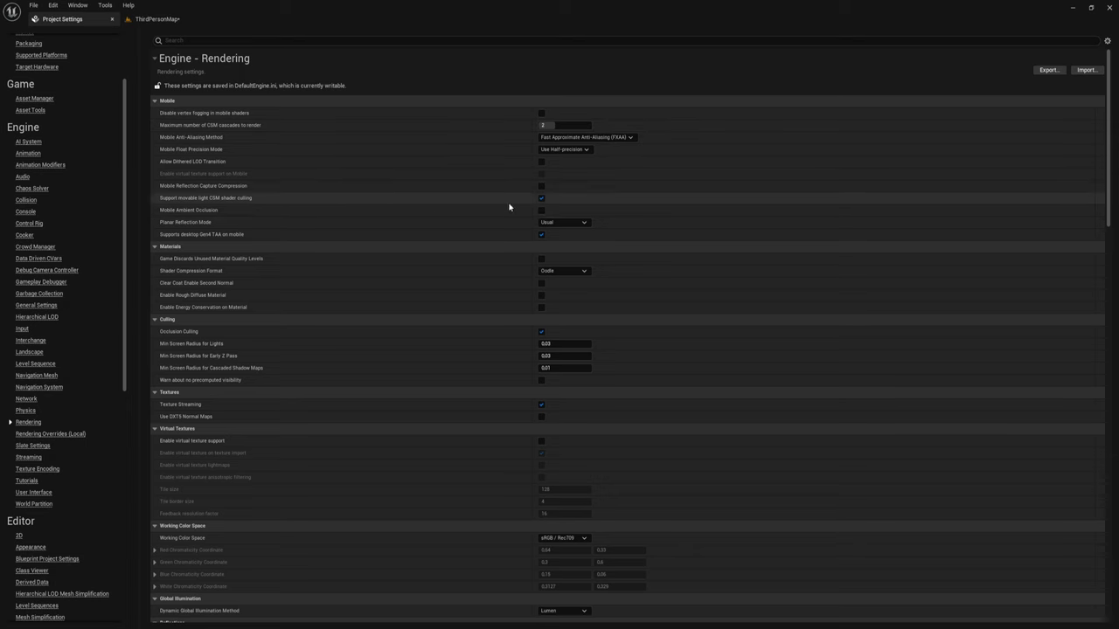
- Return to ThirdPersonMap, view the whole arena from above, select front wall SM_Cube5, and open File
click(157, 18)
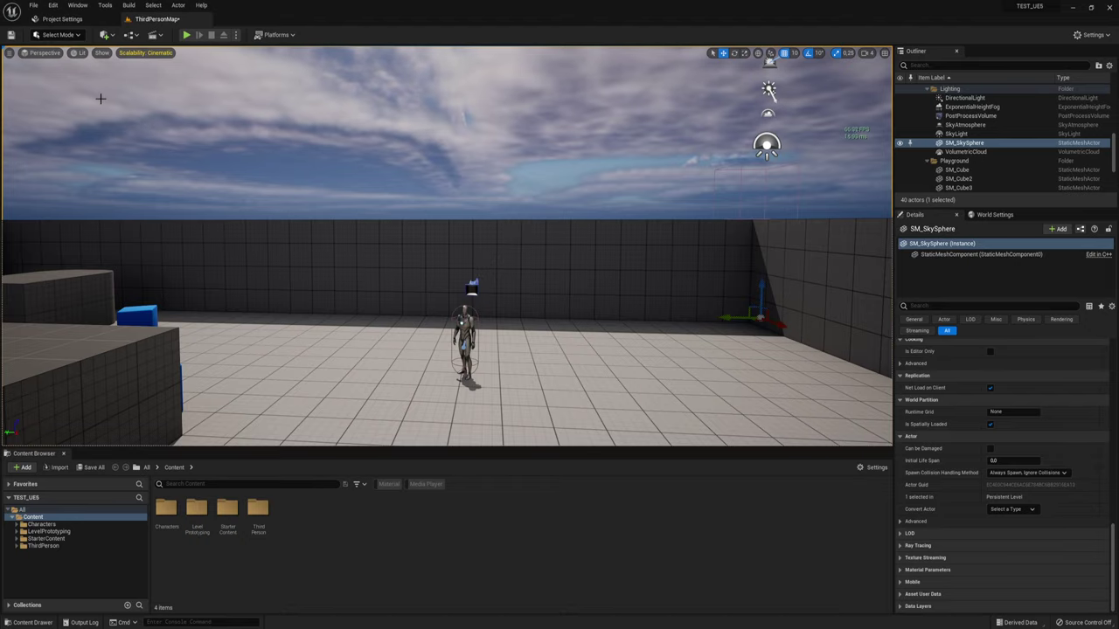
right_drag(463, 193, 464, 262)
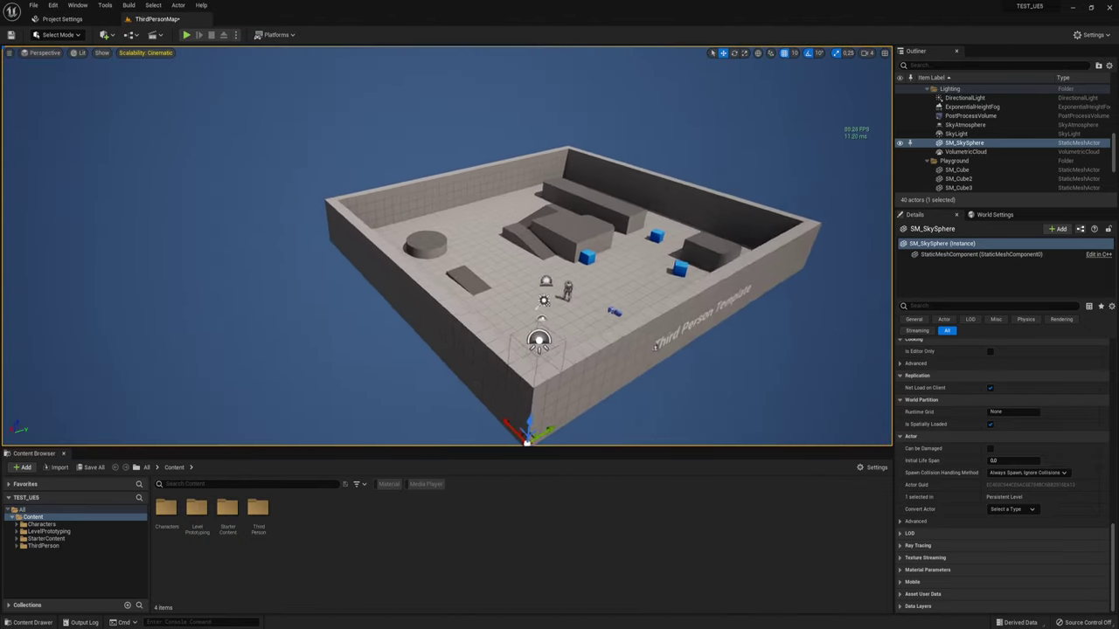
mouse_move(463, 262)
right_down()
mouse_move(448, 216)
mouse_move(411, 216)
right_up()
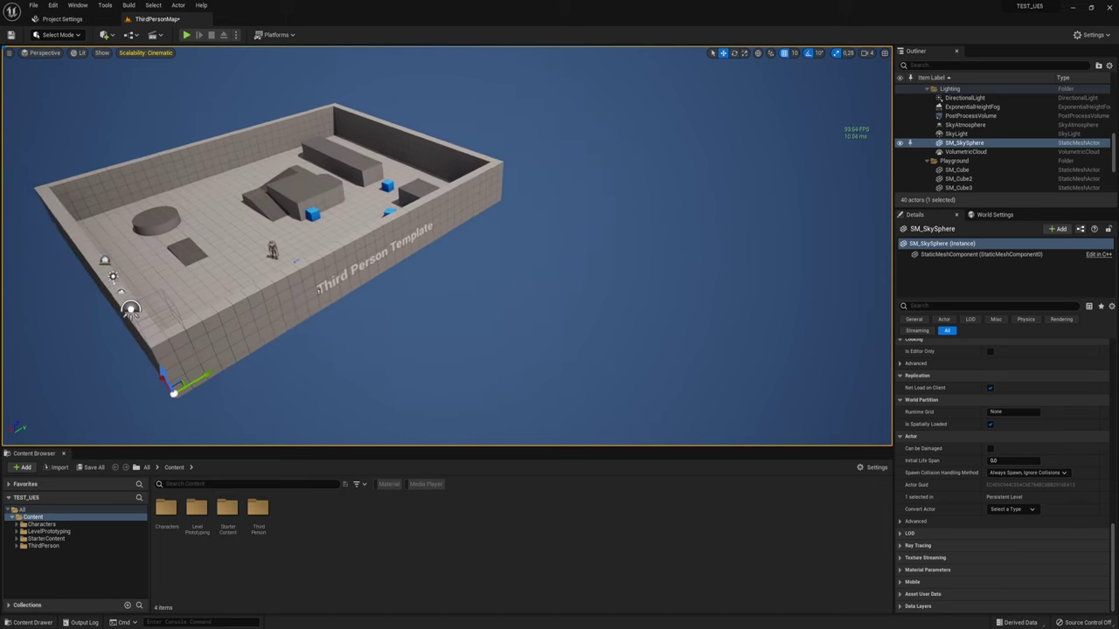
click(533, 275)
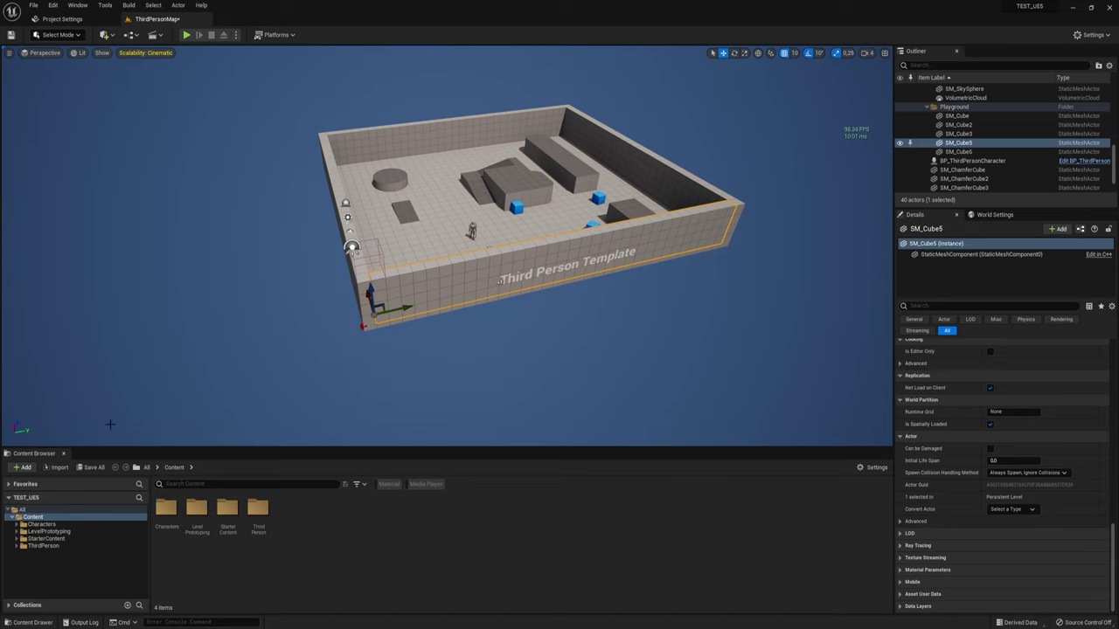
click(52, 5)
click(35, 7)
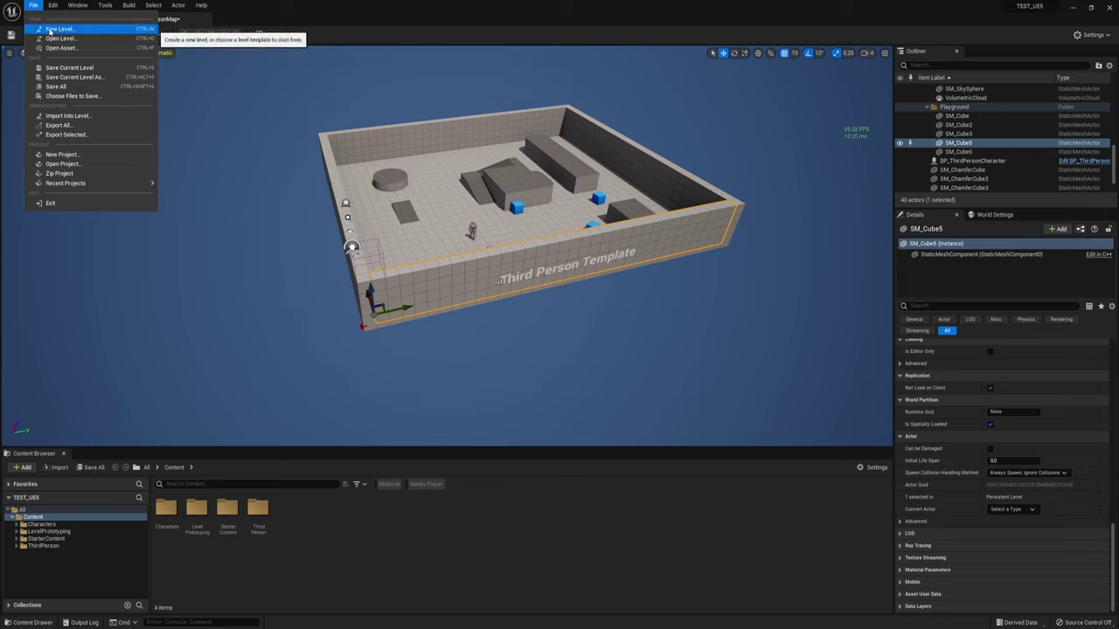
- Create a new level from the Basic template, saving the previous map's unsaved changes
click(48, 31)
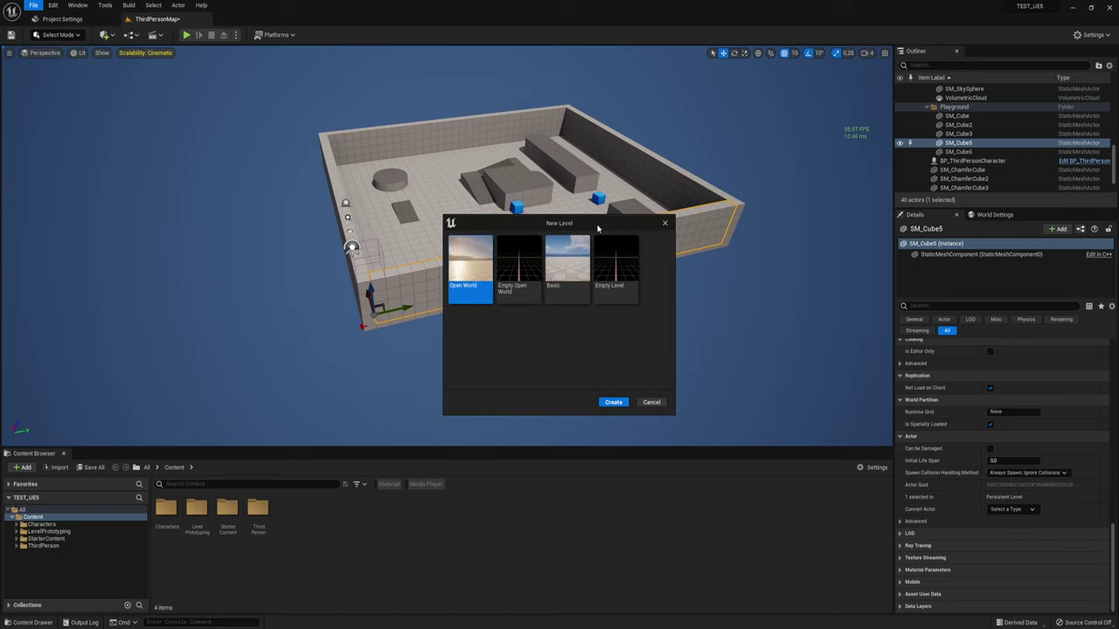
drag(598, 228, 528, 191)
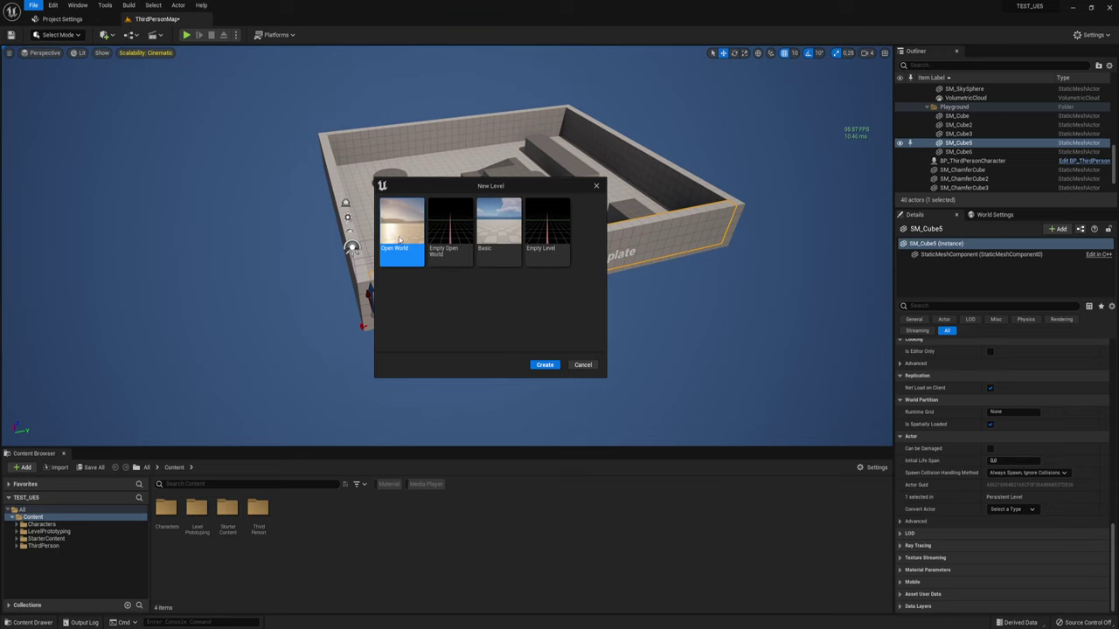
click(502, 259)
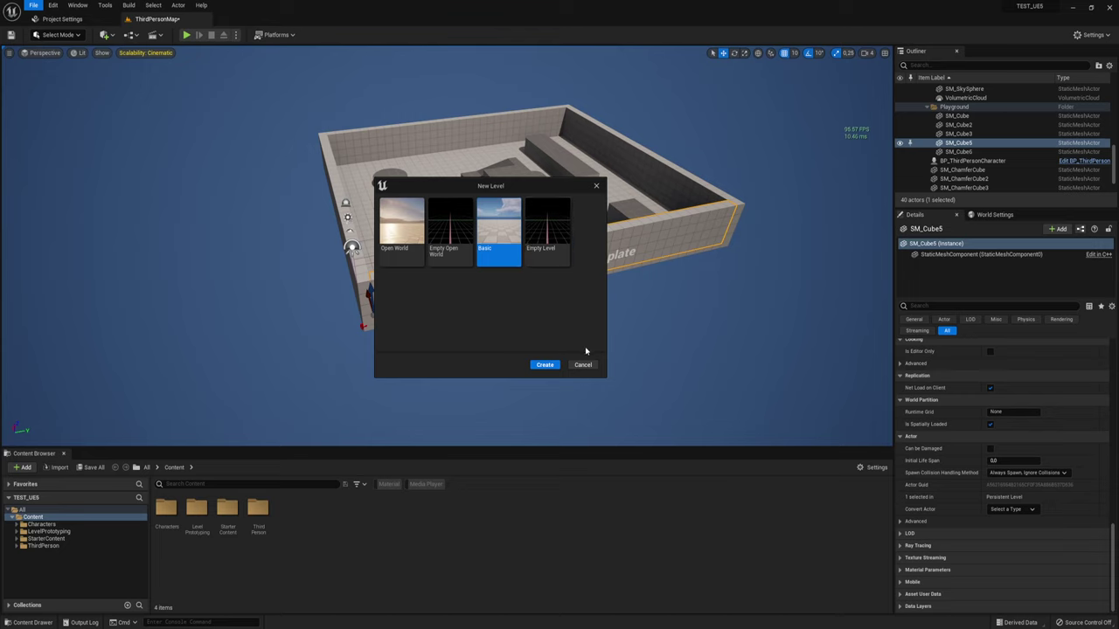
click(545, 365)
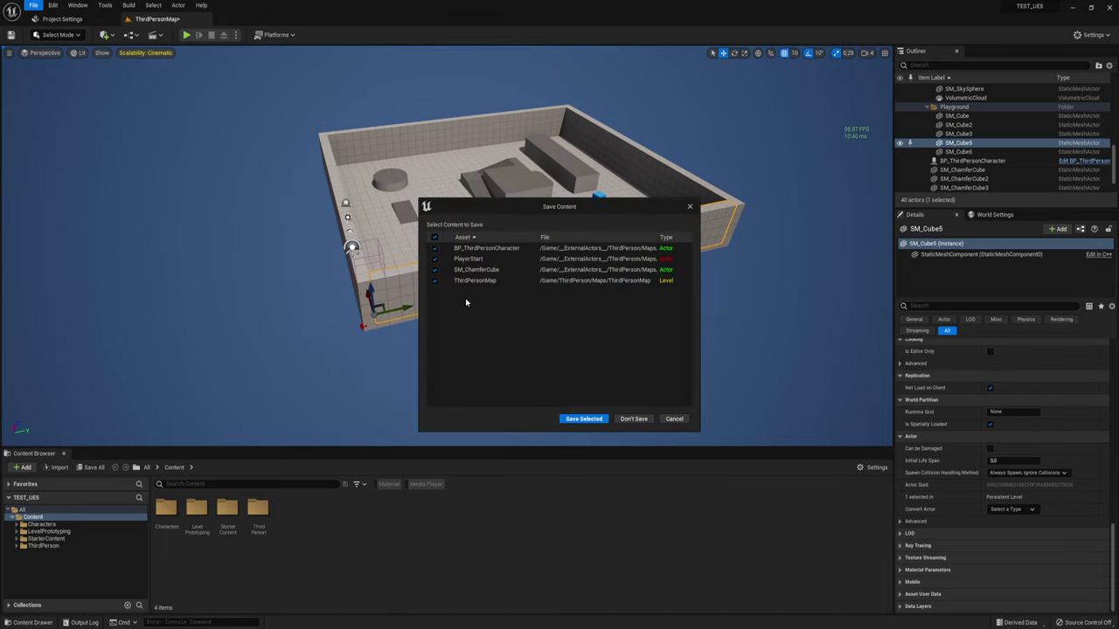
click(595, 419)
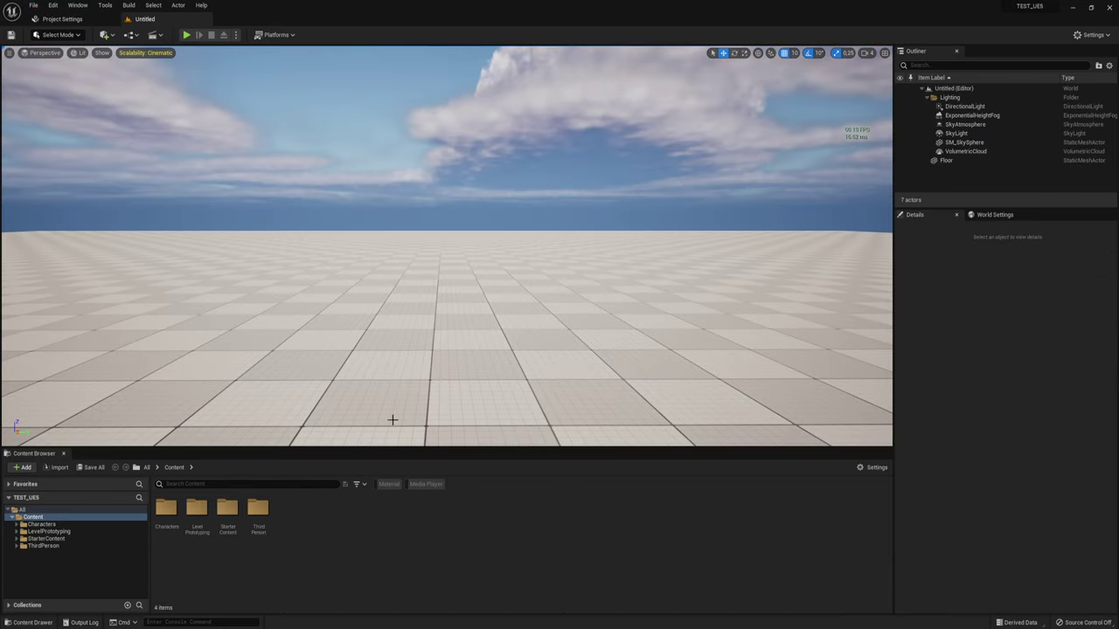
- Inspect the sky atmosphere, directional light and volumetric clouds, then select the Floor actor
mouse_move(457, 361)
right_down()
mouse_move(458, 420)
mouse_move(457, 384)
right_up()
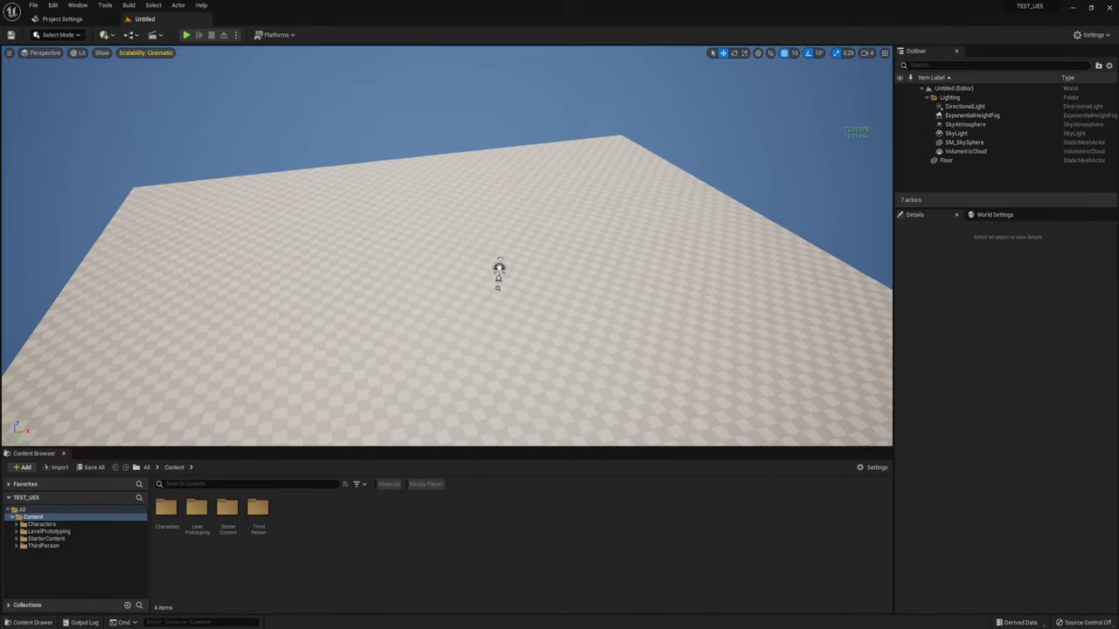
mouse_move(458, 385)
right_down()
mouse_move(465, 227)
mouse_move(466, 307)
right_up()
click(465, 309)
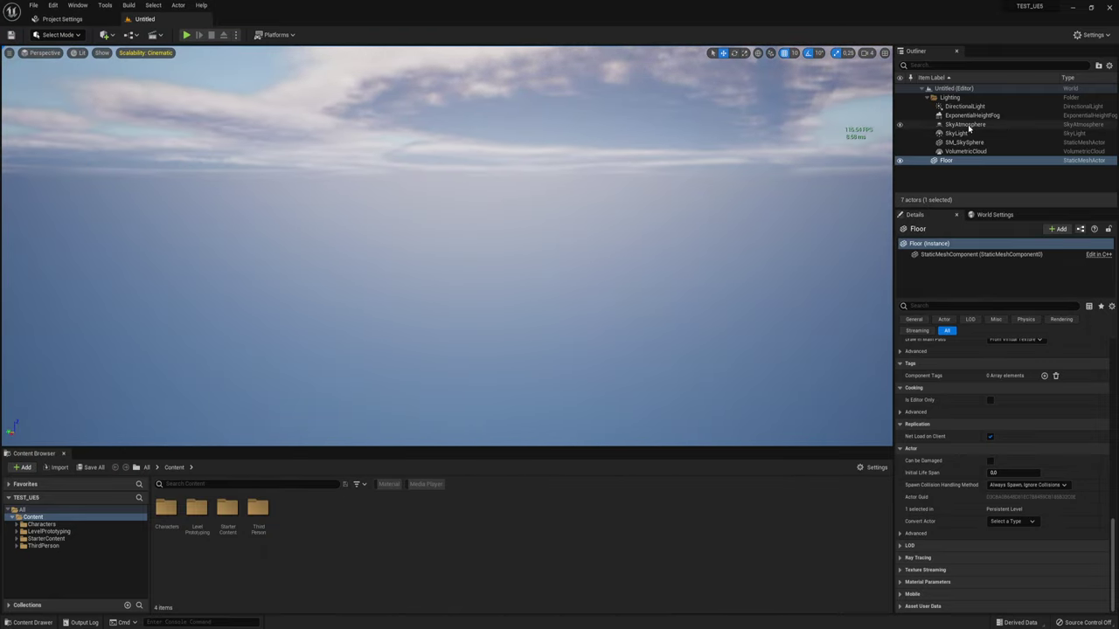
click(966, 125)
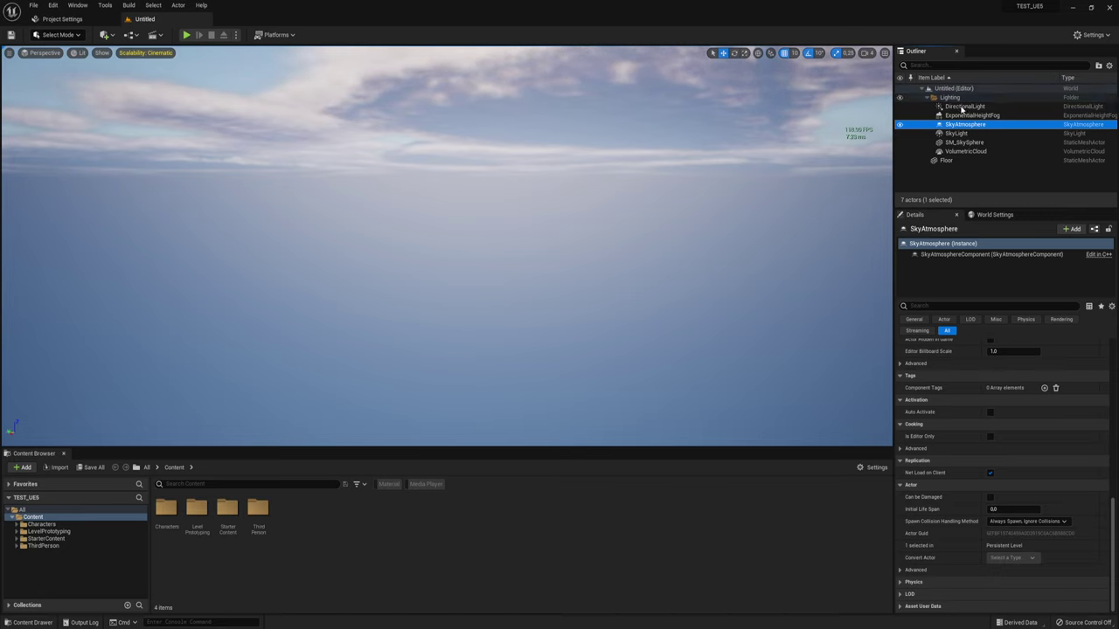
click(962, 107)
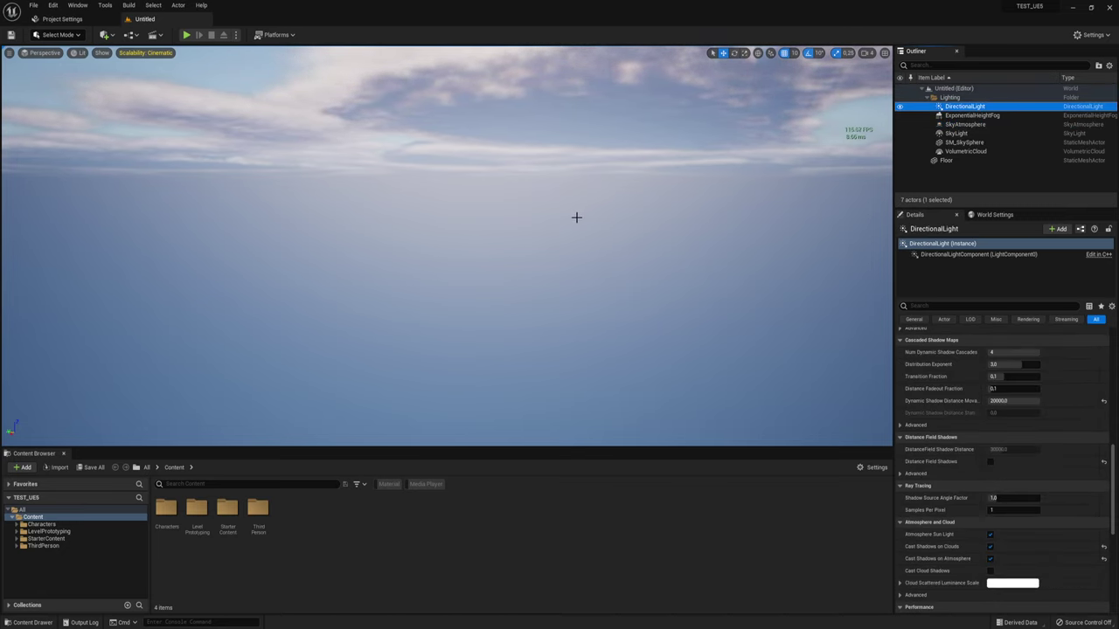
key(f)
right_drag(503, 161, 503, 122)
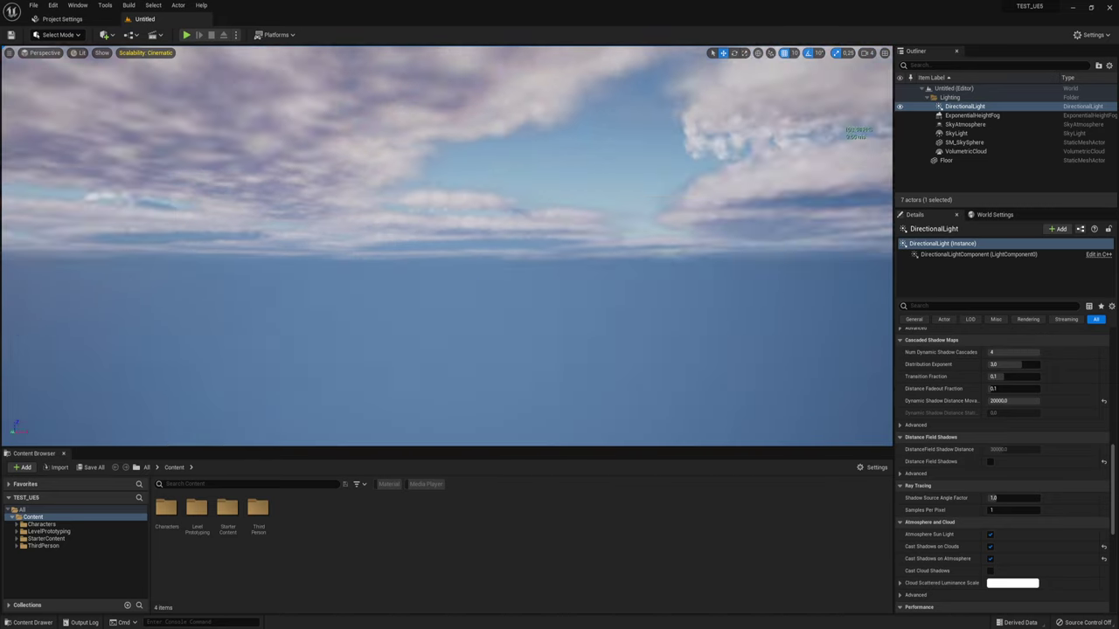
click(997, 152)
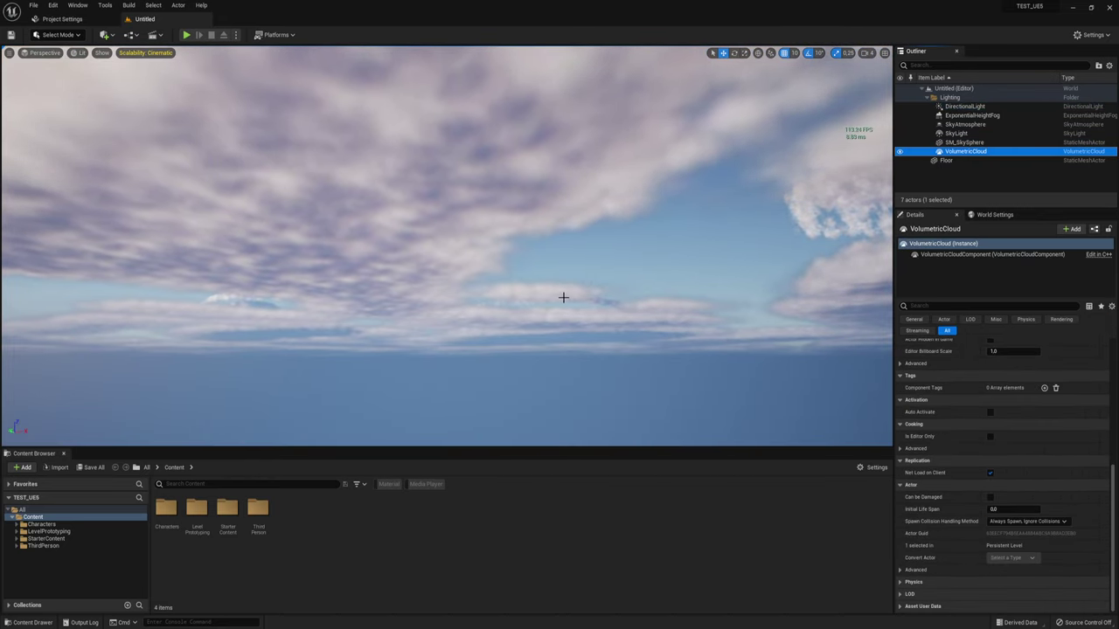
right_drag(519, 239, 519, 210)
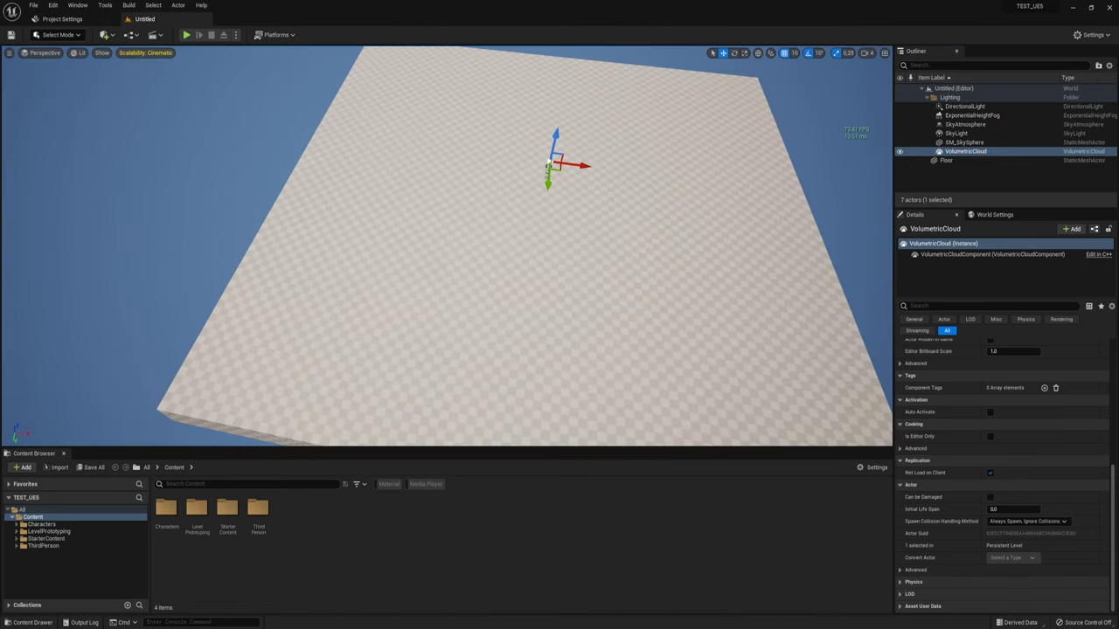
click(519, 239)
- Delete the Floor actor and switch the editor to Landscape mode
key(Delete)
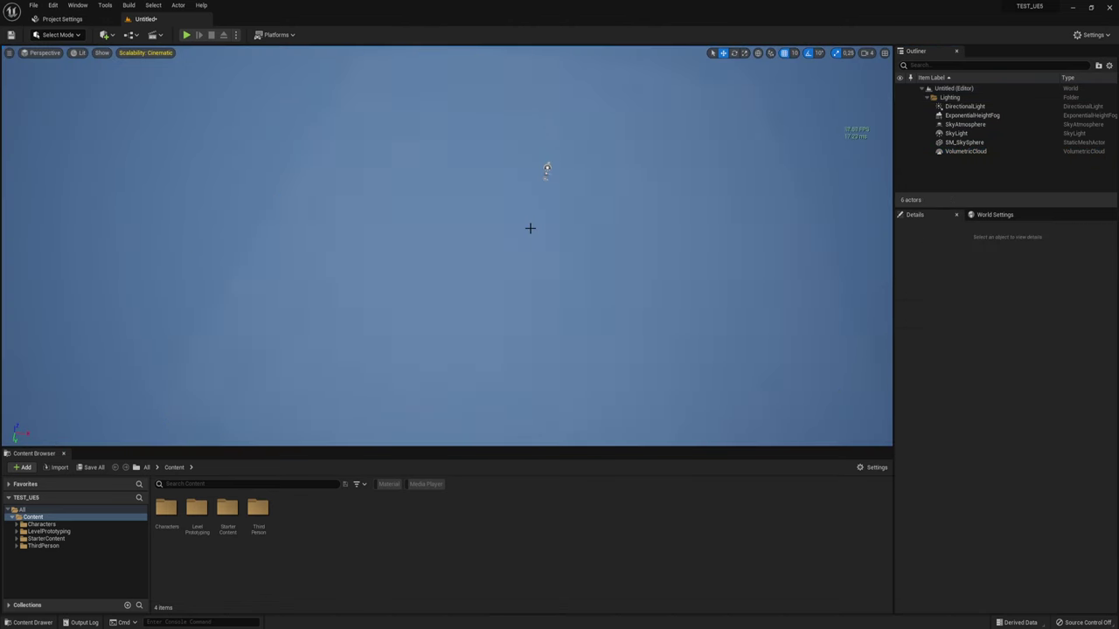
right_drag(81, 166, 81, 157)
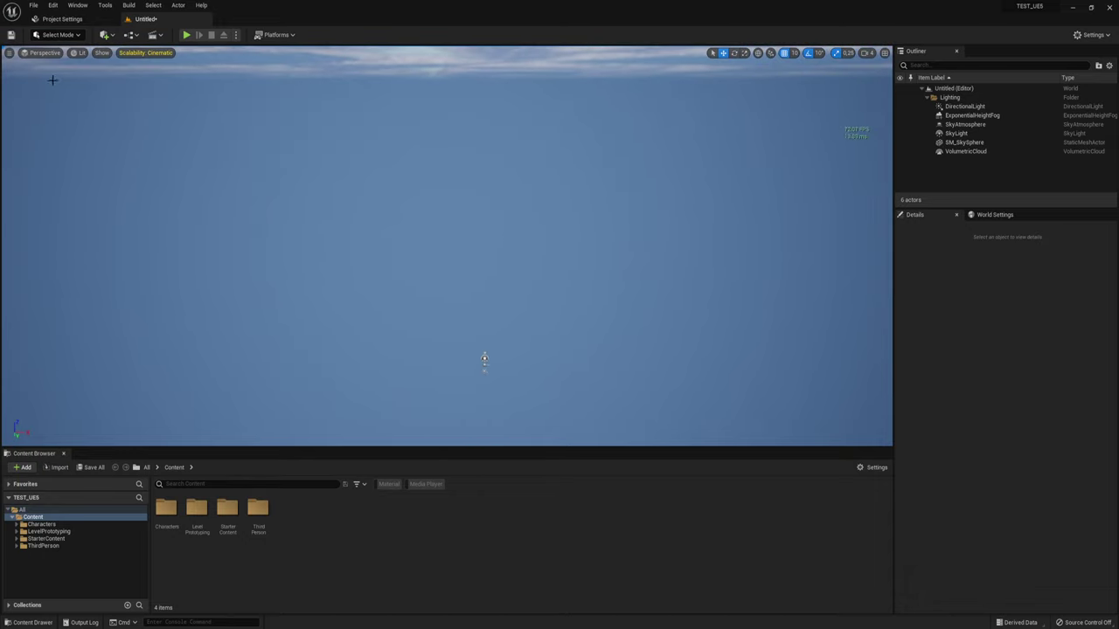
click(72, 35)
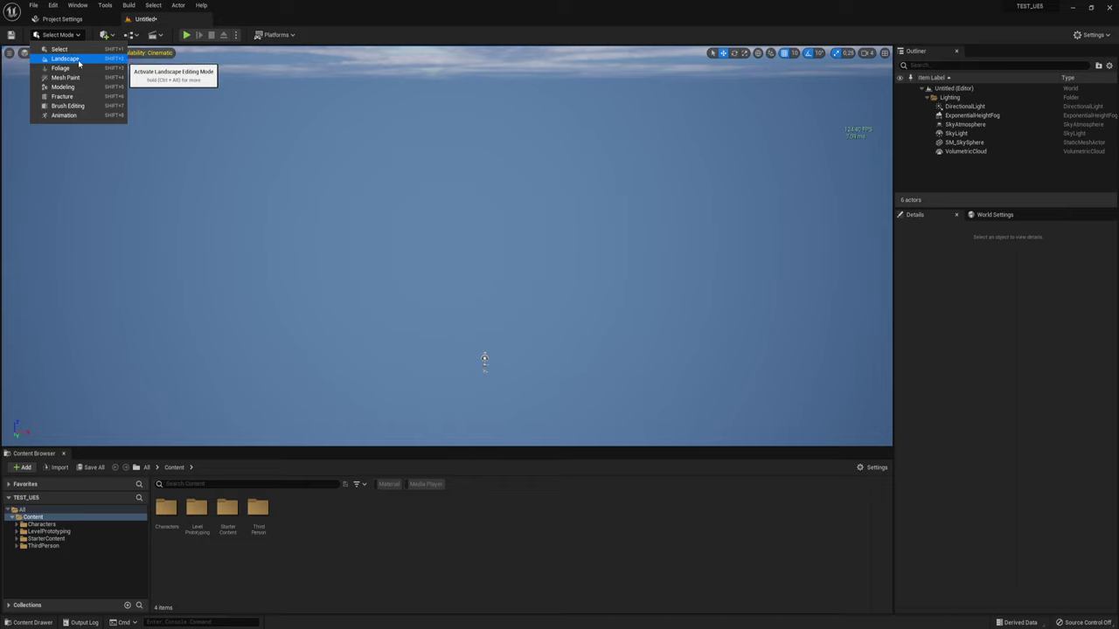
click(76, 37)
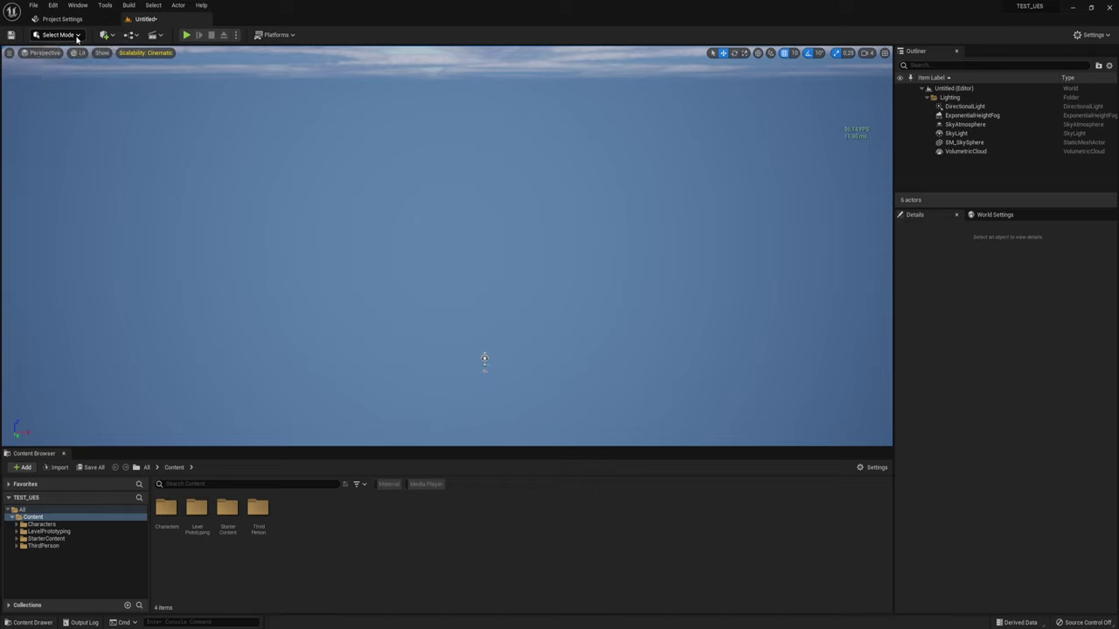
click(76, 36)
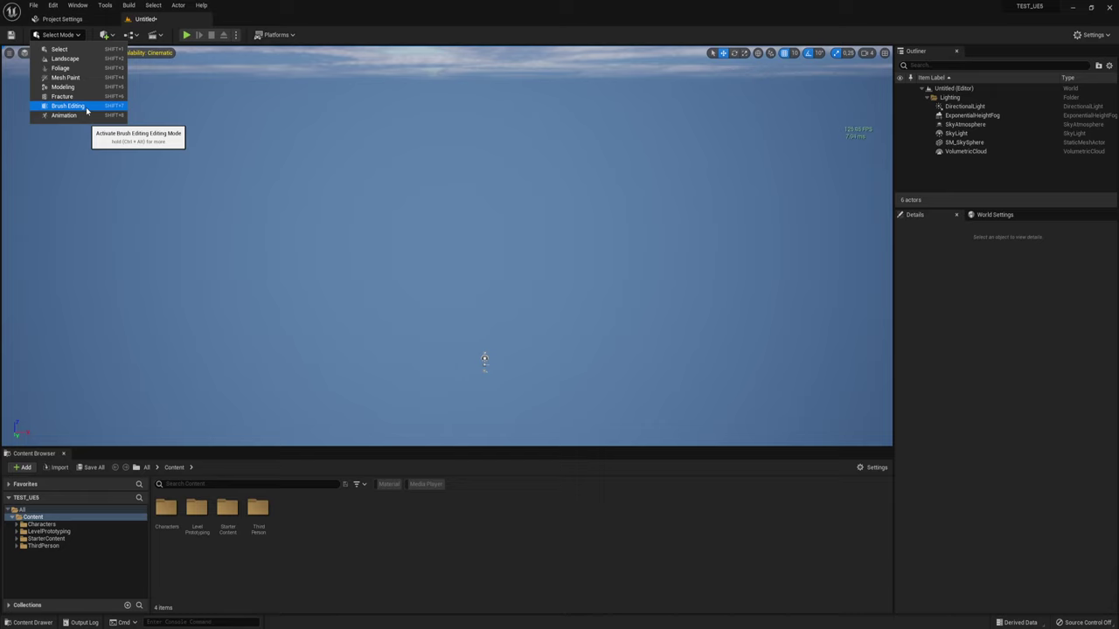
click(74, 60)
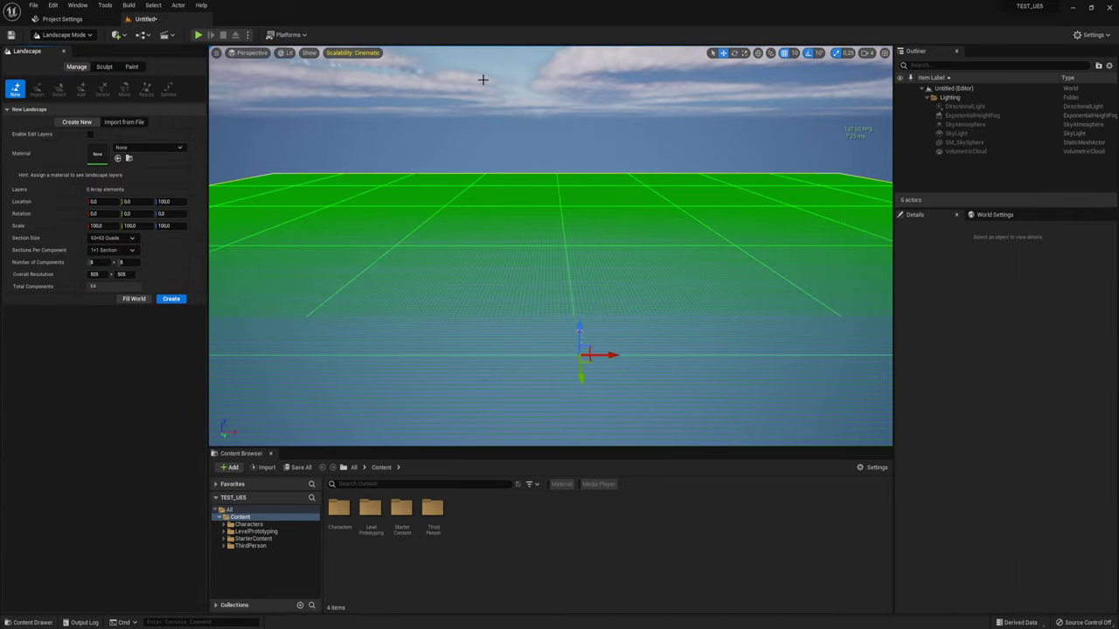
- Survey the green landscape preview grid from above and beside the light actors
mouse_move(573, 169)
right_down()
mouse_move(612, 228)
mouse_move(451, 348)
right_up()
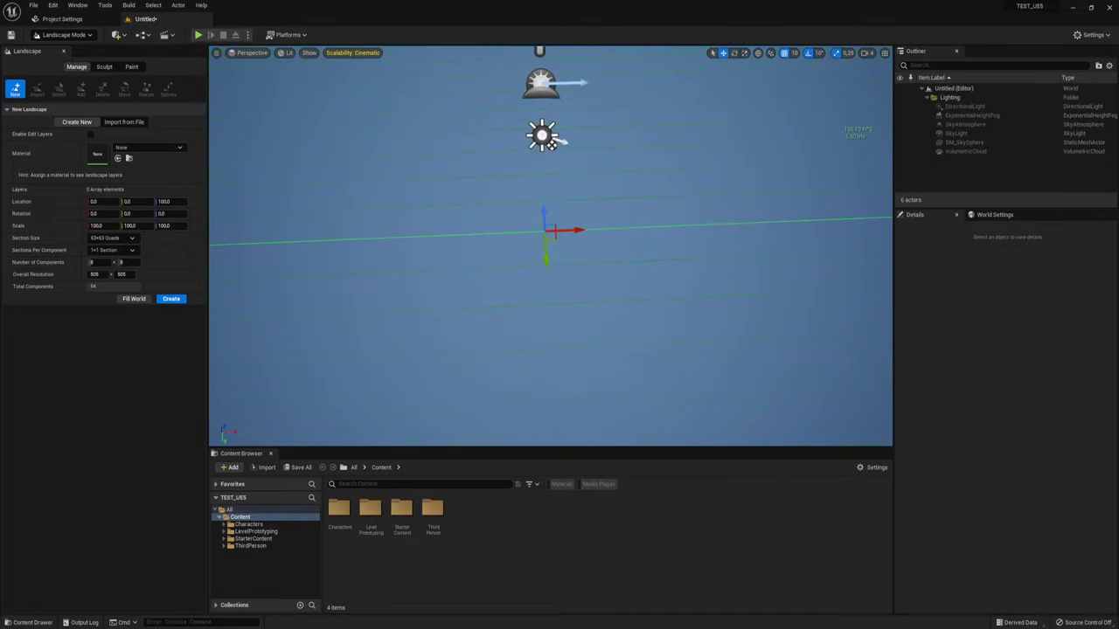
mouse_move(451, 348)
right_down()
mouse_move(524, 262)
mouse_move(252, 88)
right_up()
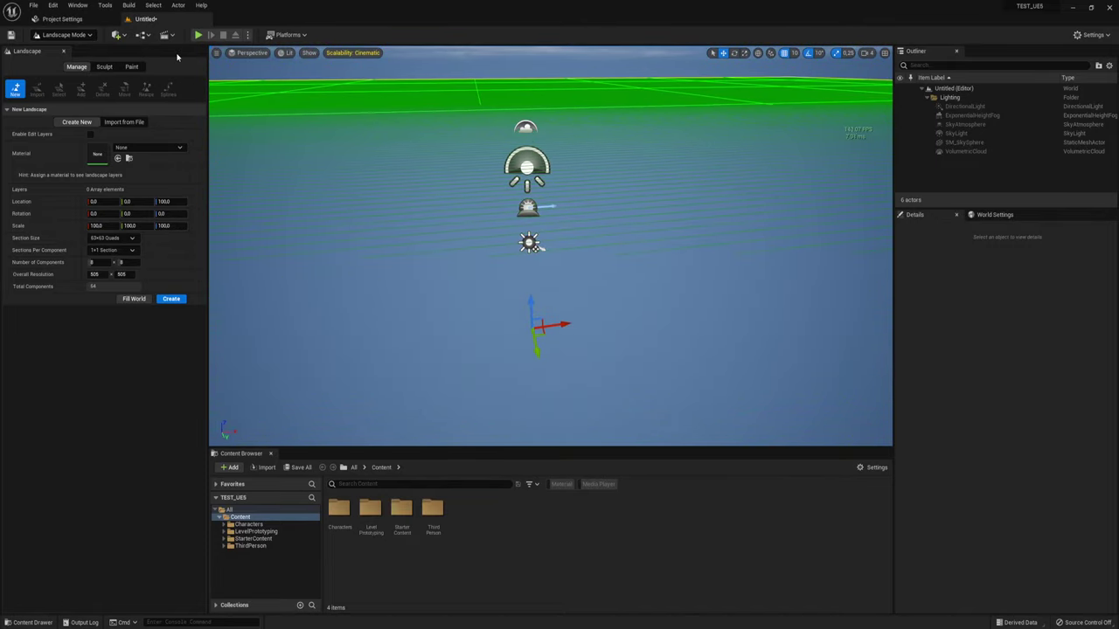
click(91, 35)
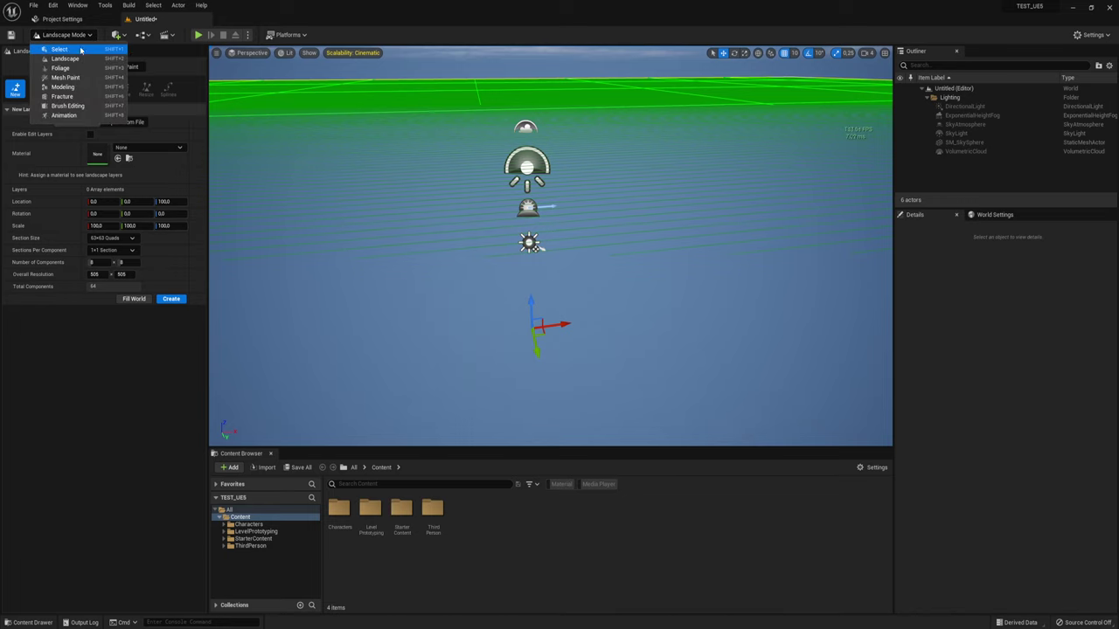
- Return to Select Mode and place a Player Start from Quick Add > Basic beside the lights
click(112, 51)
click(105, 35)
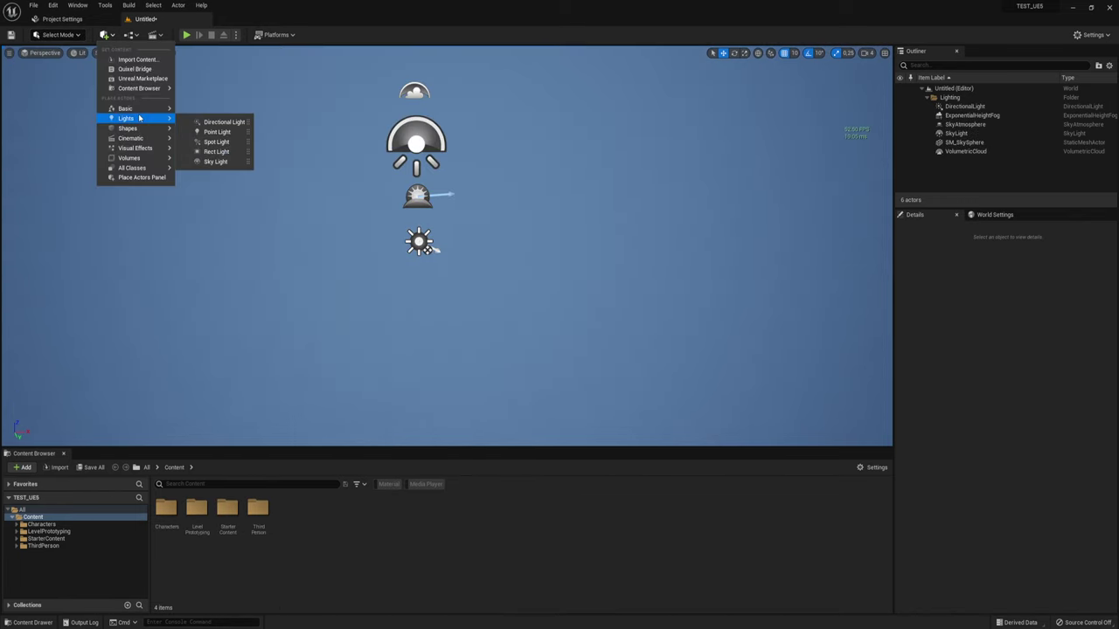
mouse_move(138, 112)
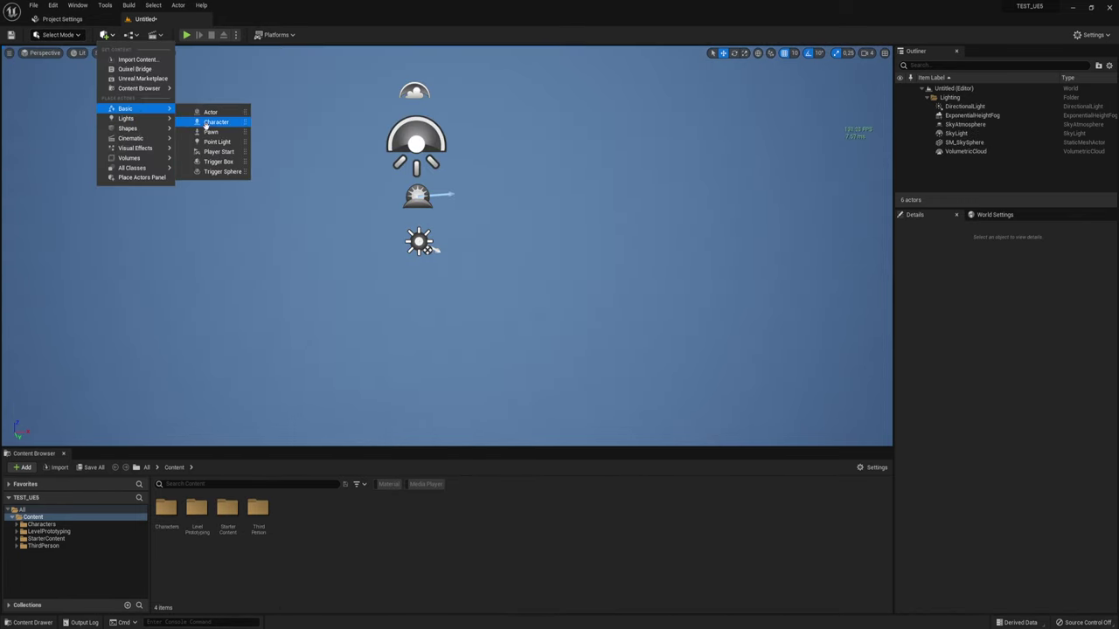
drag(226, 153, 494, 280)
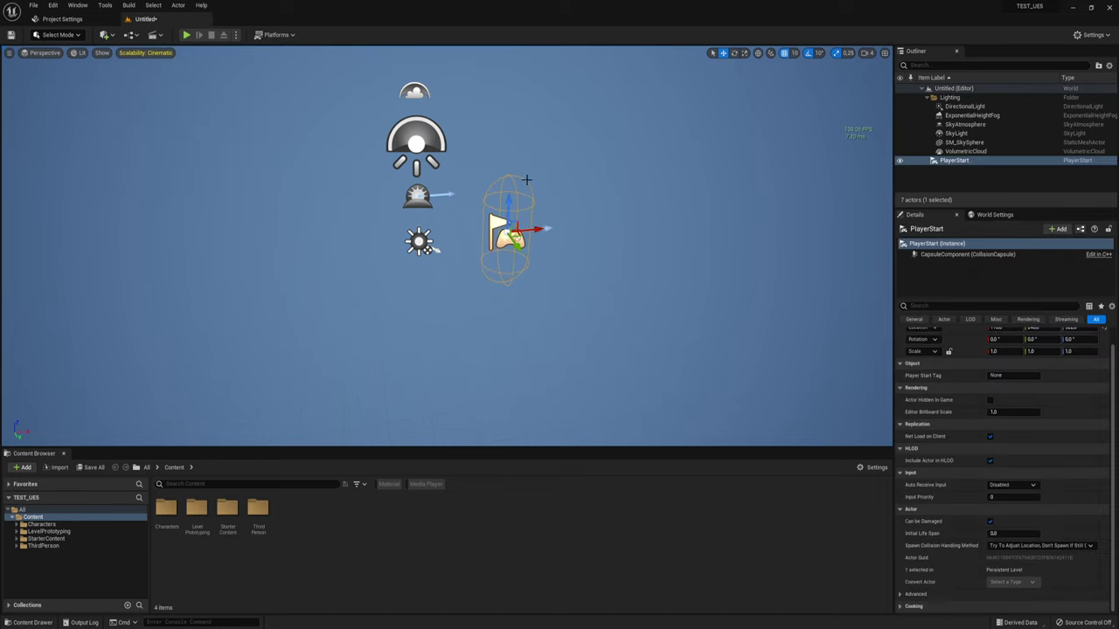
right_drag(518, 110, 331, 114)
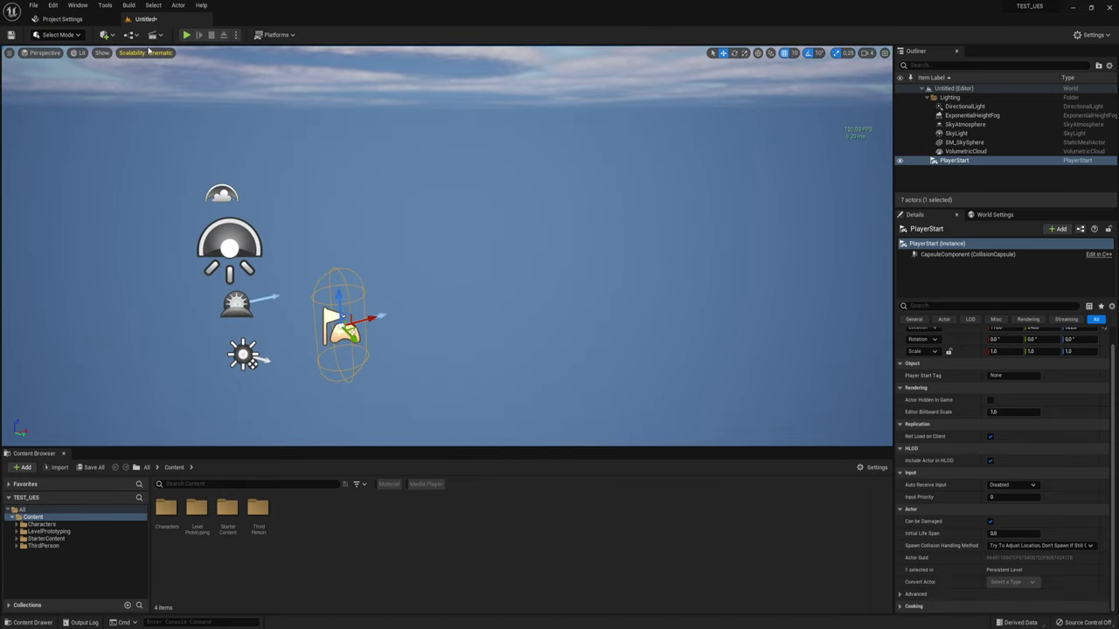
click(59, 35)
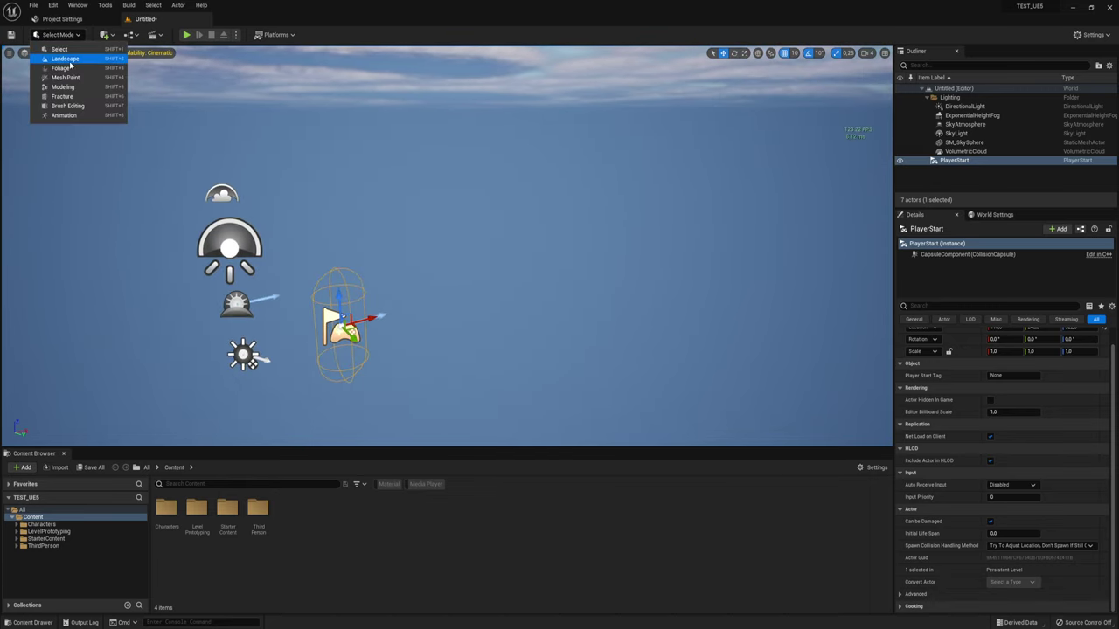
- Re-enter Landscape mode and try a 31x31 Quads section size
click(65, 58)
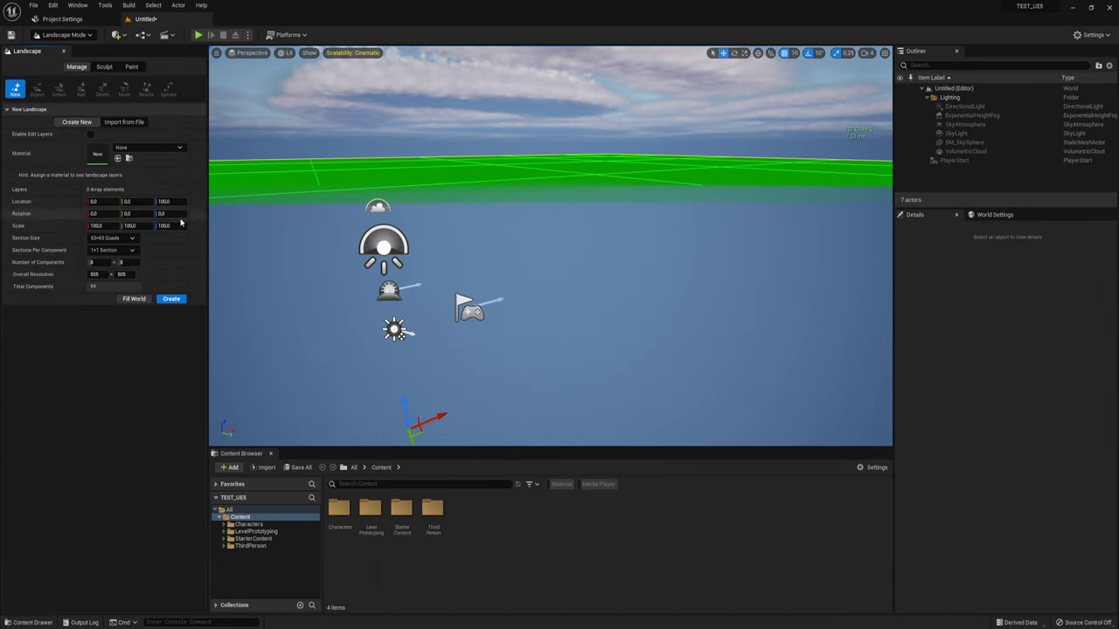
scroll(482, 186, down, 5)
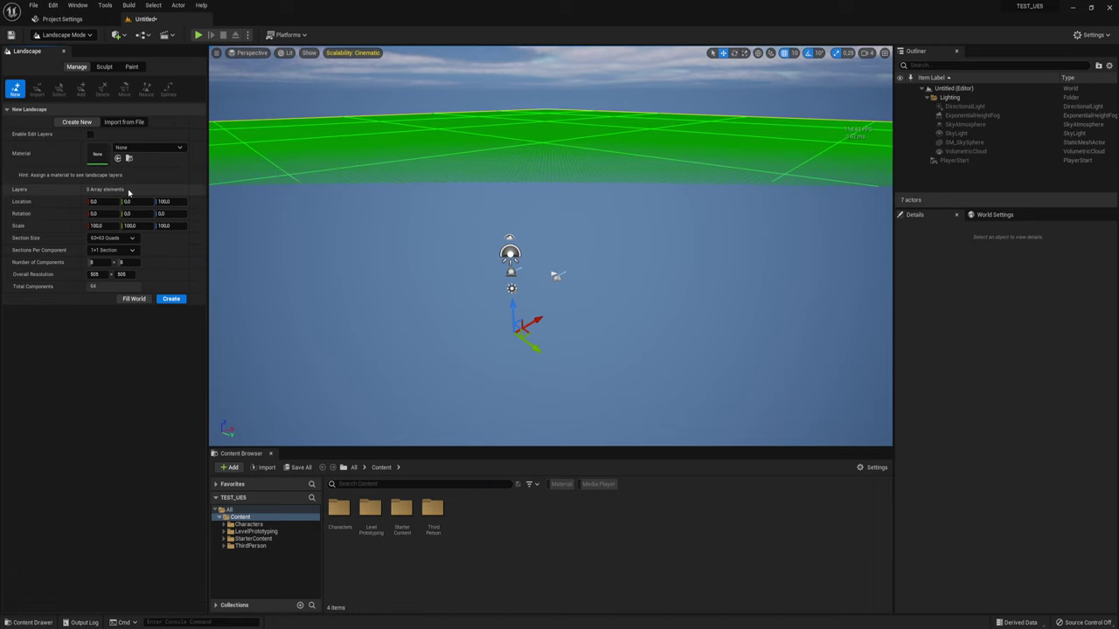
click(114, 238)
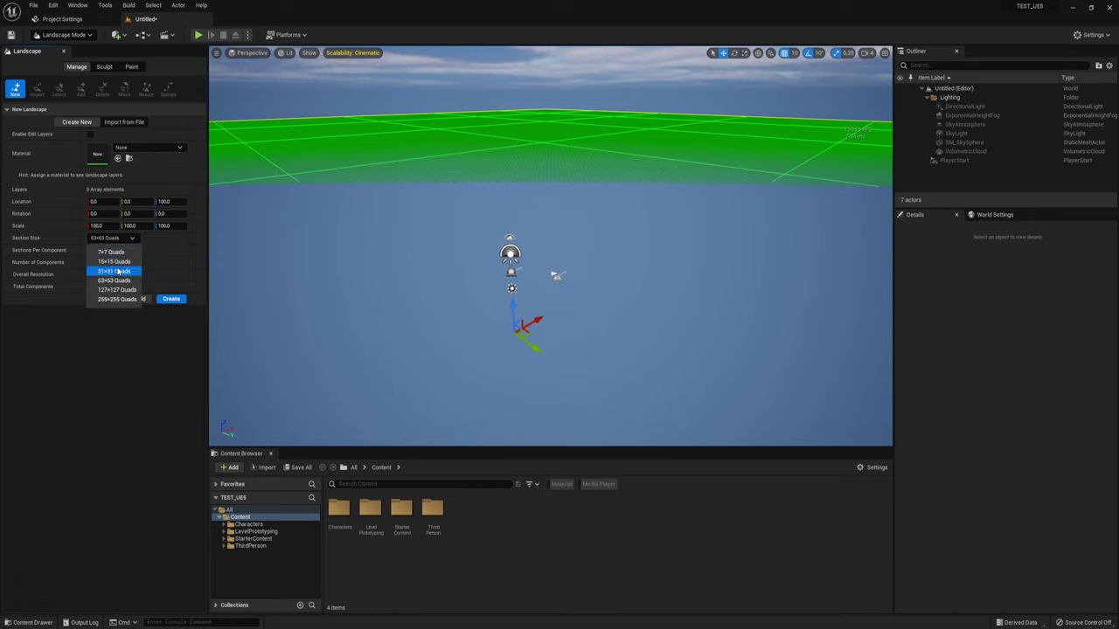
click(114, 271)
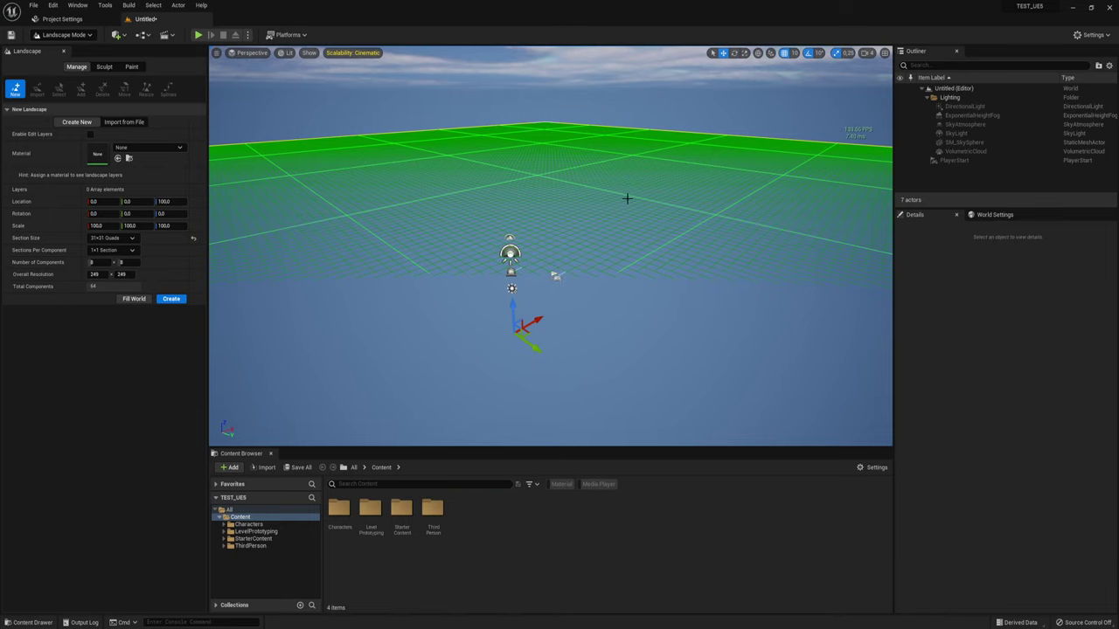
mouse_move(627, 199)
right_down()
mouse_move(690, 175)
mouse_move(583, 193)
right_up()
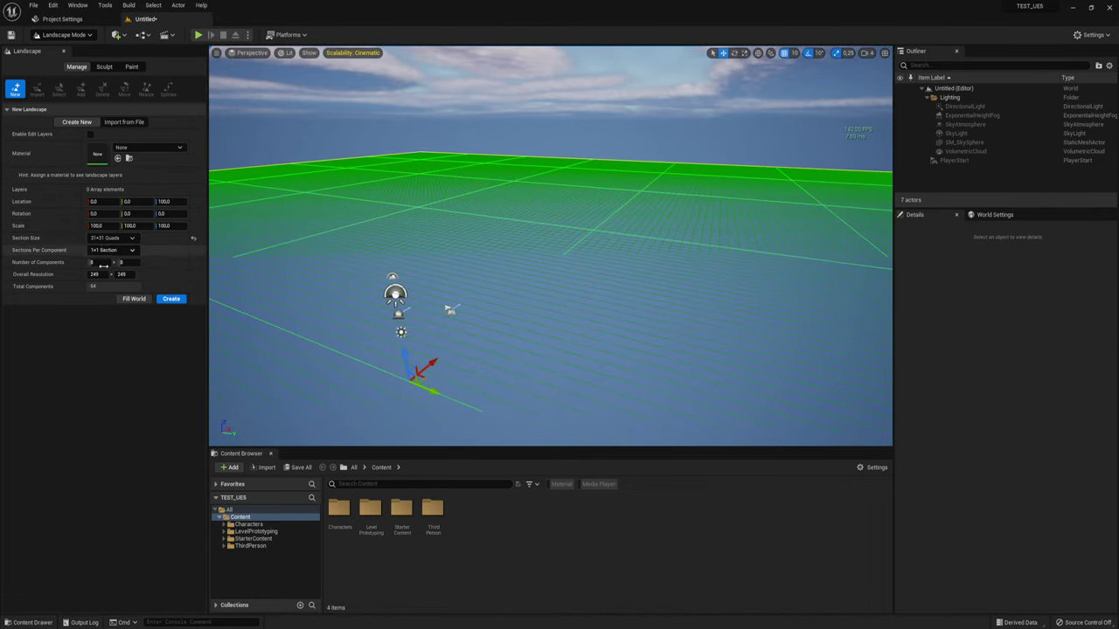
- Adjust the component counts, settling on 5 components along Y
drag(99, 262, 101, 263)
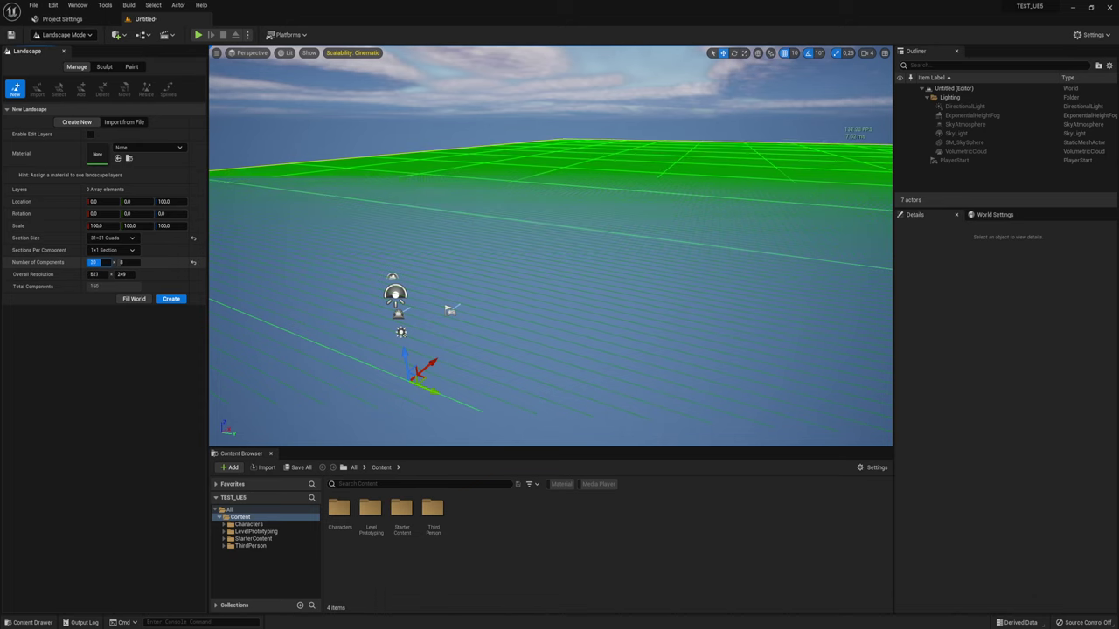
click(123, 262)
text(5)
key(Return)
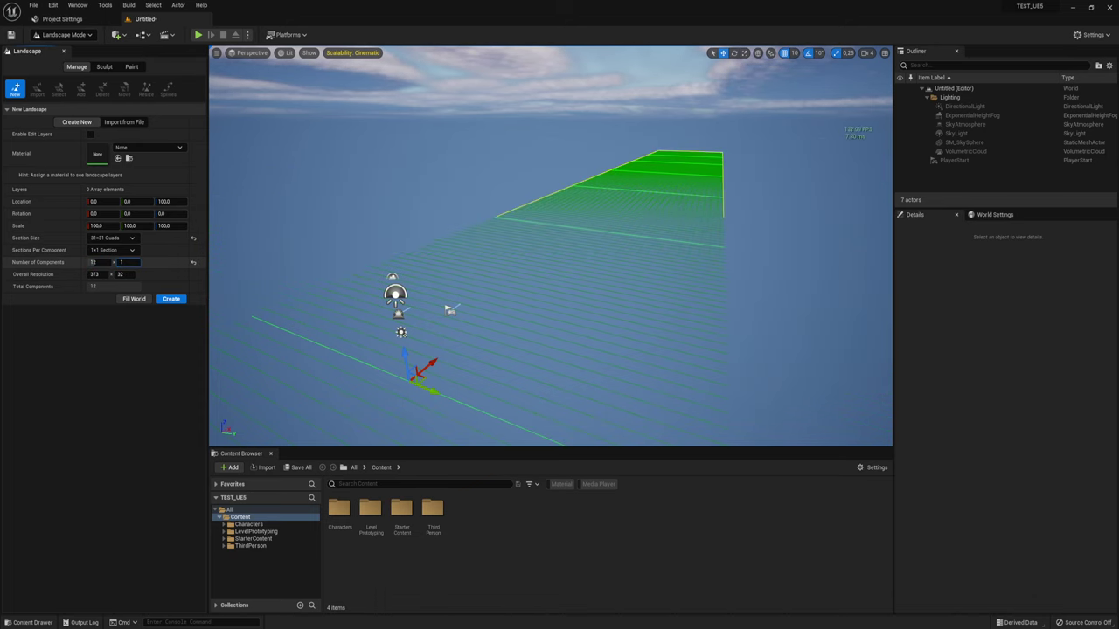
drag(489, 262, 525, 332)
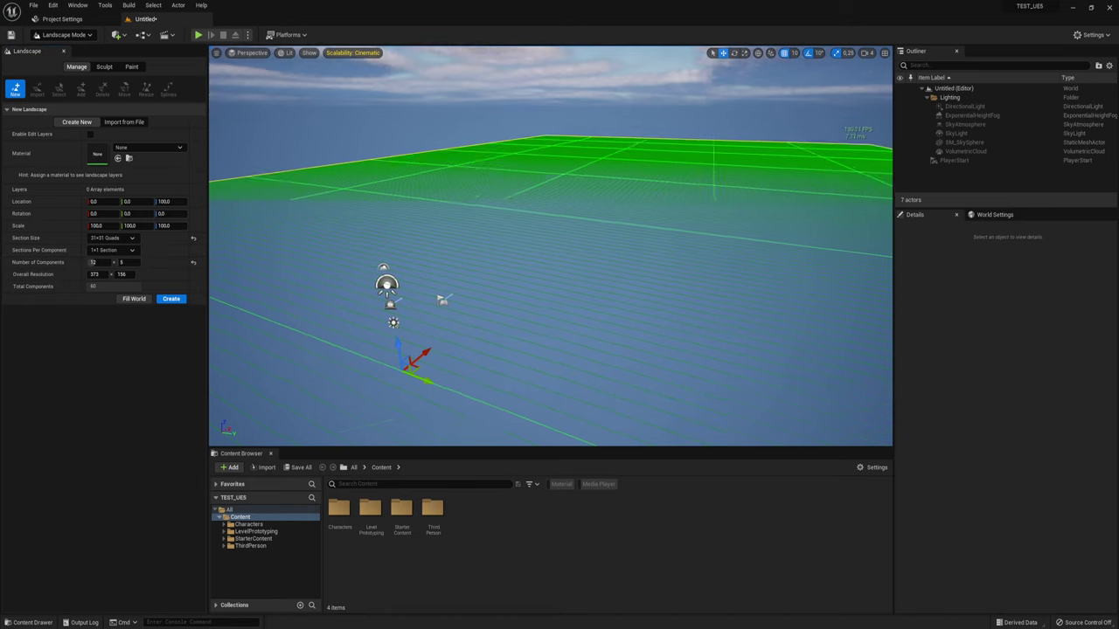
drag(369, 227, 370, 182)
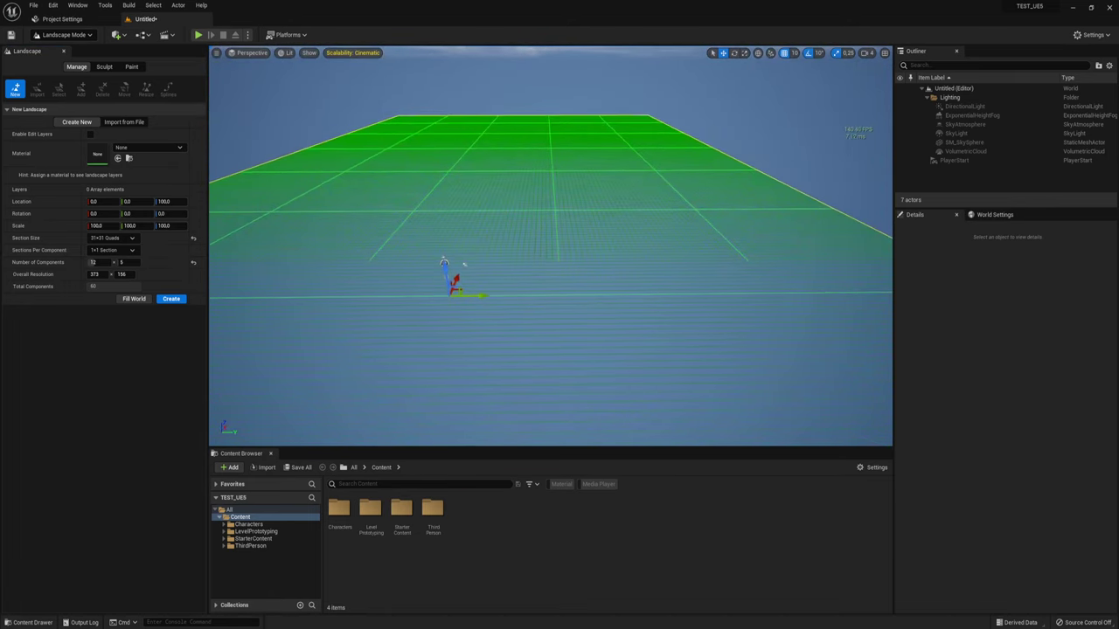
drag(123, 262, 115, 262)
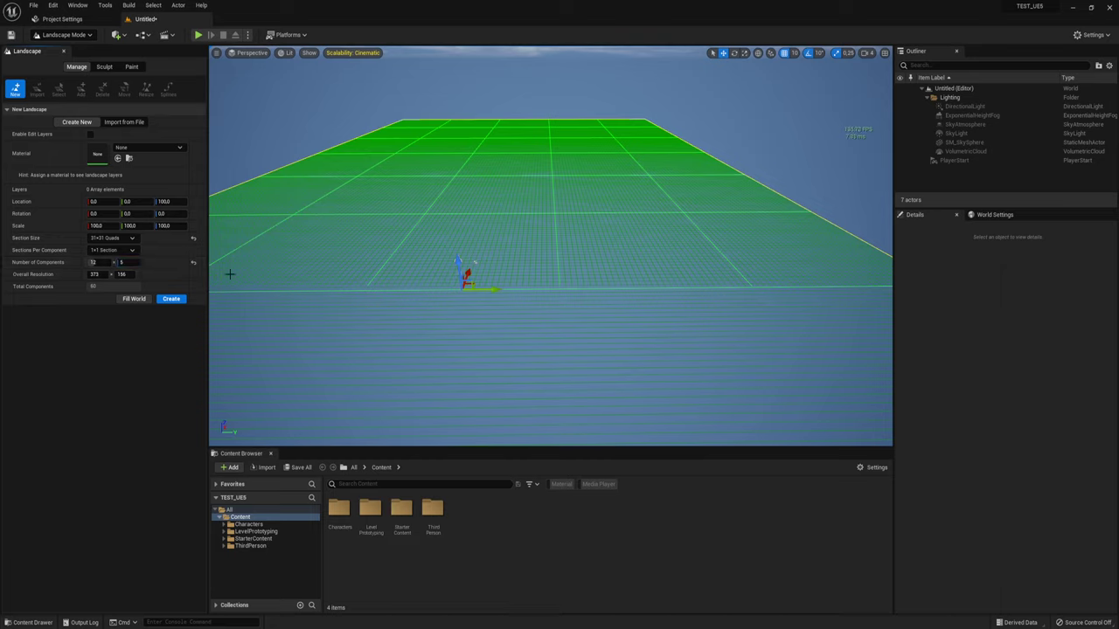
drag(93, 262, 122, 263)
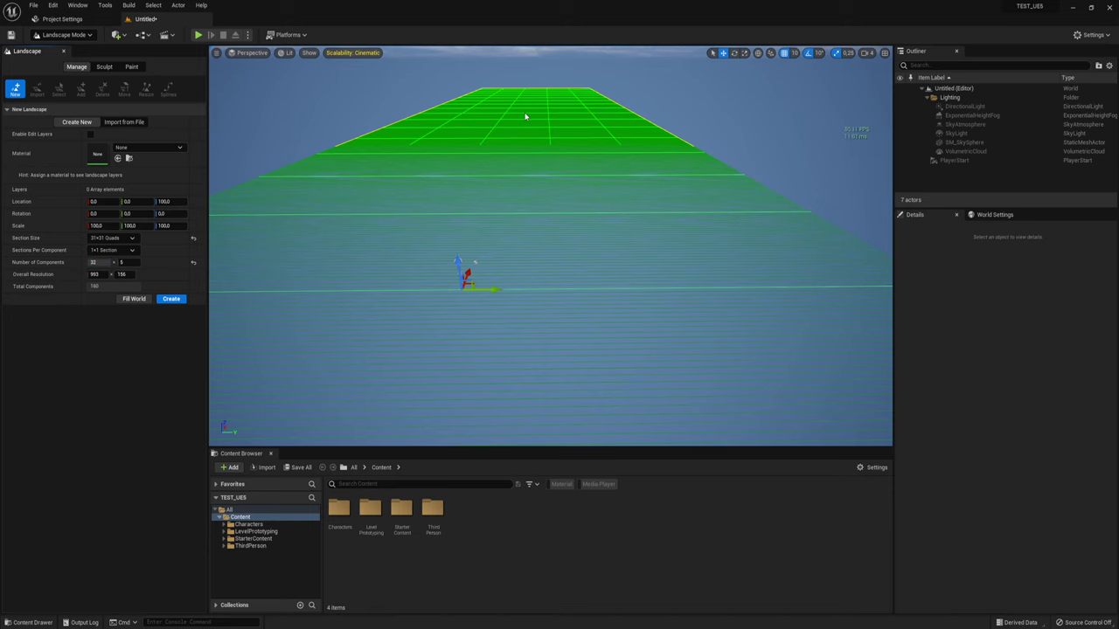
right_drag(527, 112, 527, 112)
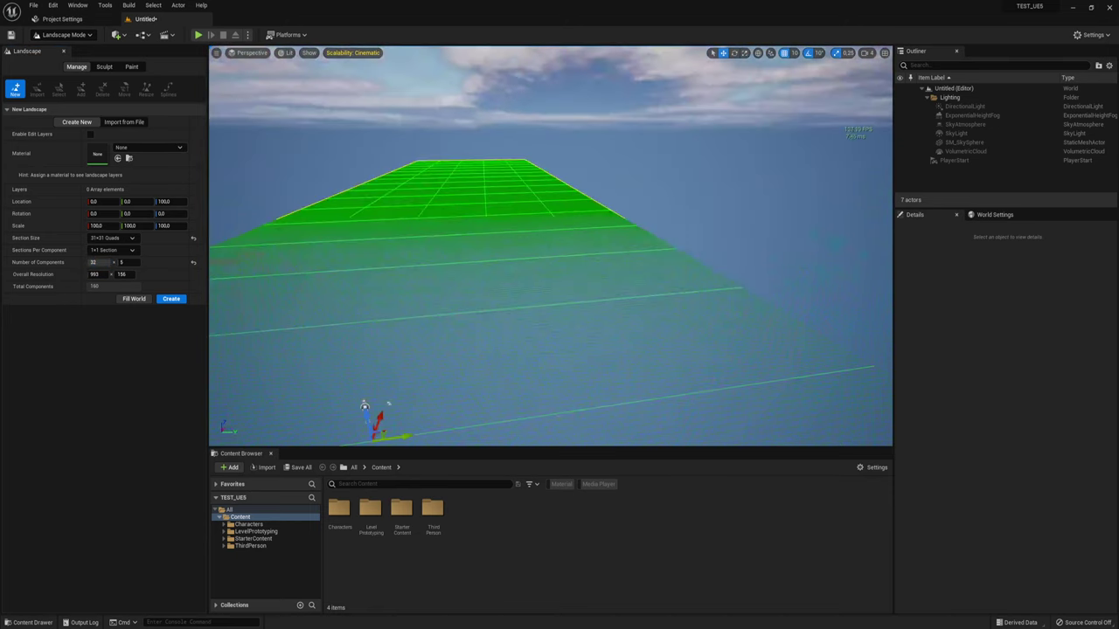
- Set 6 components along X and choose 63x63 Quads sections
click(94, 262)
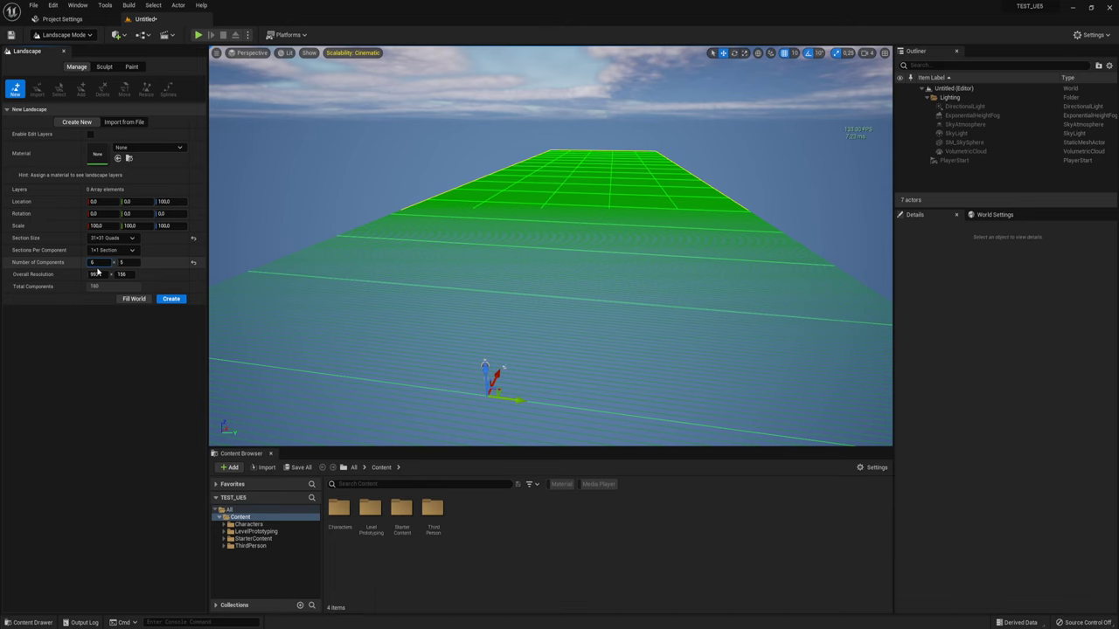
text(6)
key(Return)
right_drag(551, 245, 551, 245)
right_drag(481, 229, 482, 229)
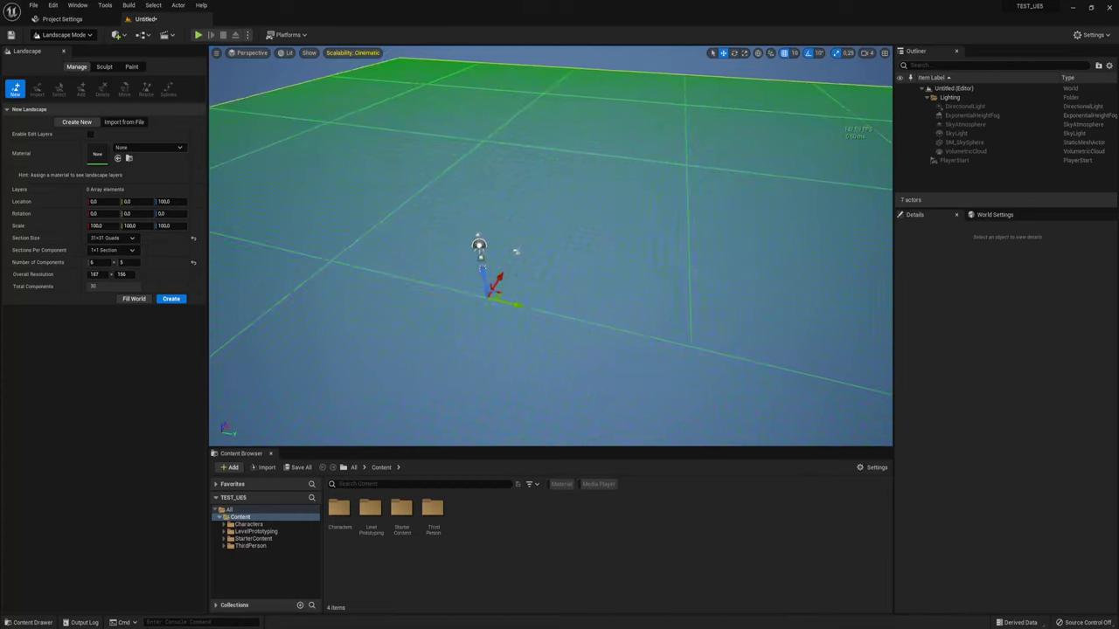
click(124, 240)
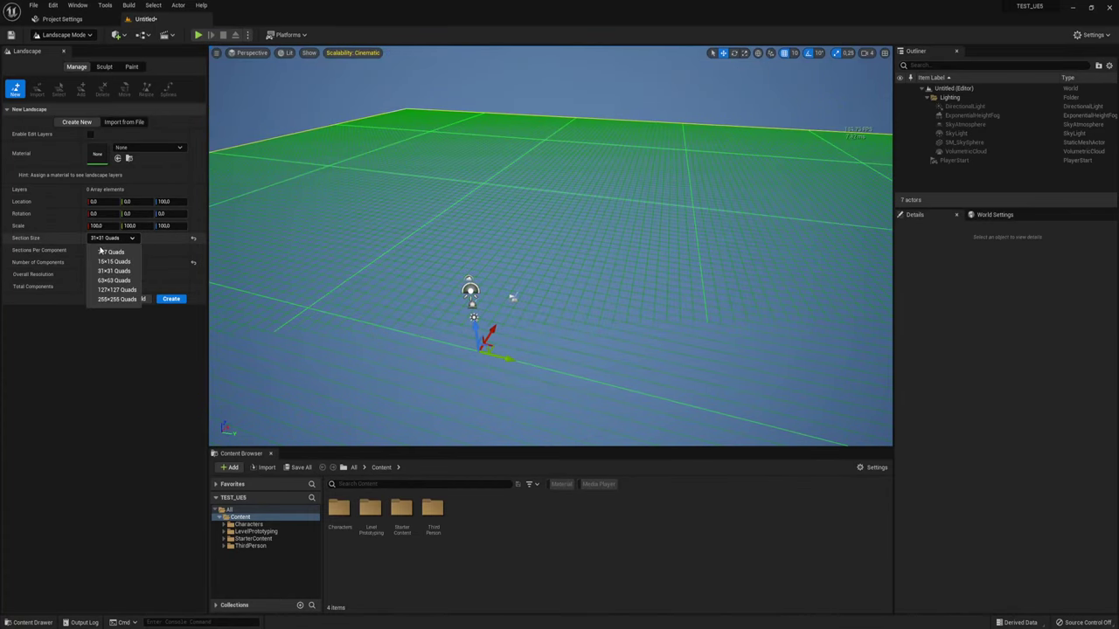
click(115, 281)
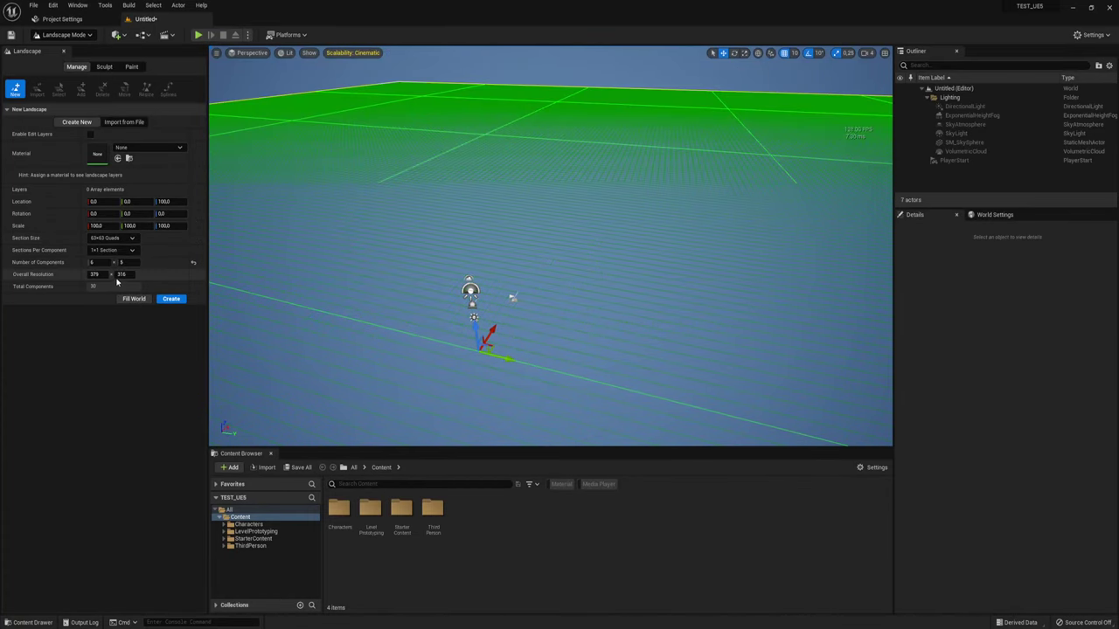
right_drag(524, 263, 525, 227)
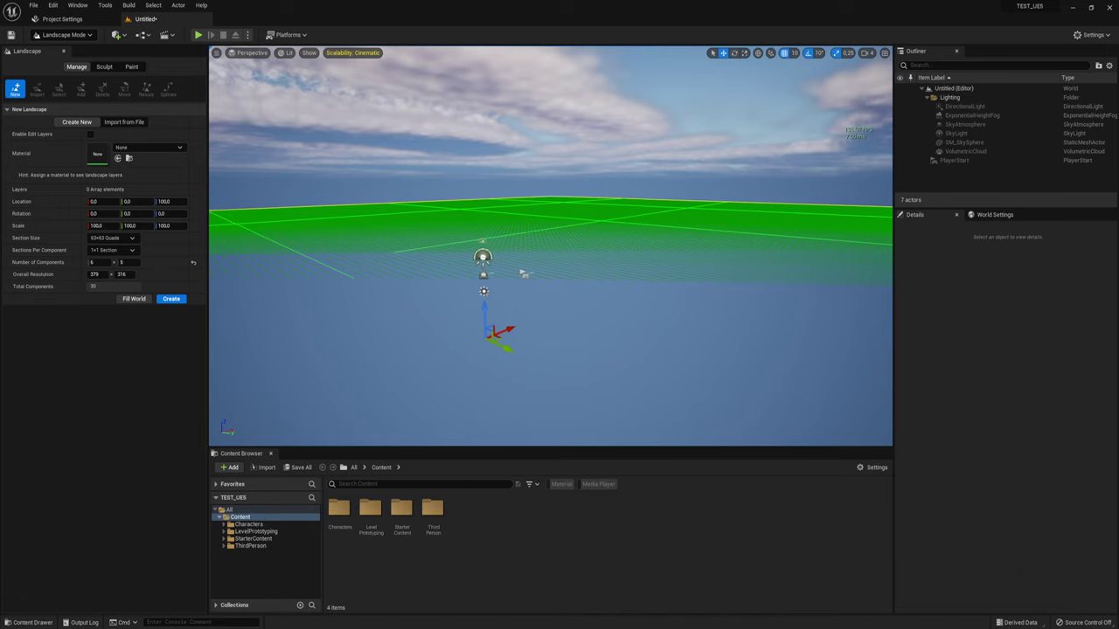
right_drag(330, 108, 329, 108)
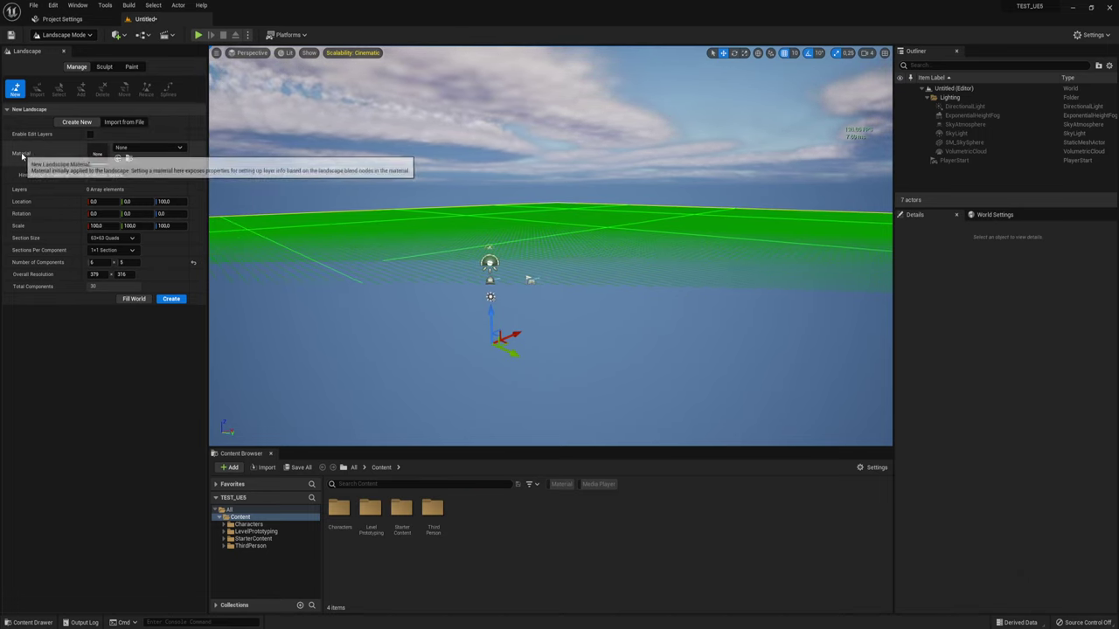
- Pick M_Ground_Moss from the Material asset list for the new landscape
click(147, 147)
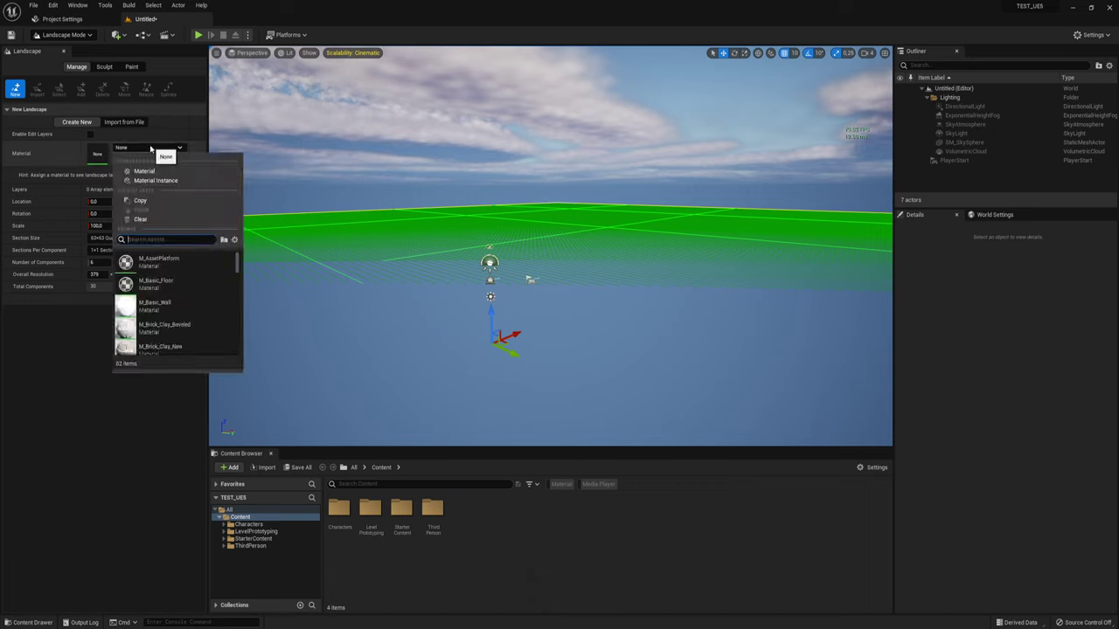
scroll(155, 288, down, 3)
scroll(153, 289, down, 3)
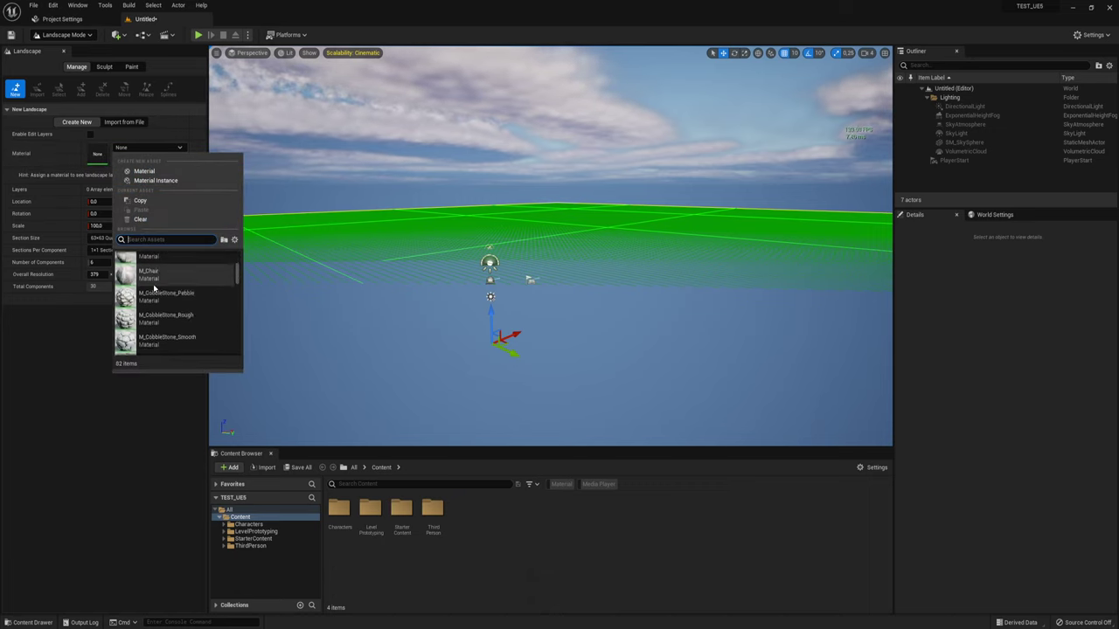
scroll(148, 306, down, 2)
scroll(147, 317, down, 1)
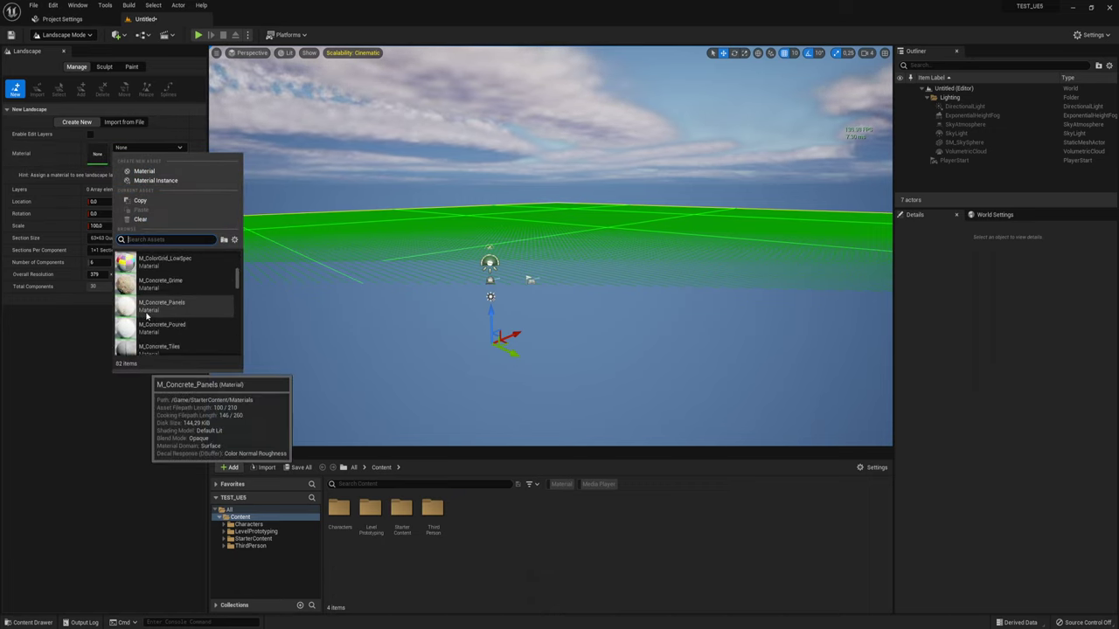
scroll(147, 317, down, 2)
scroll(147, 317, down, 2)
scroll(147, 316, down, 2)
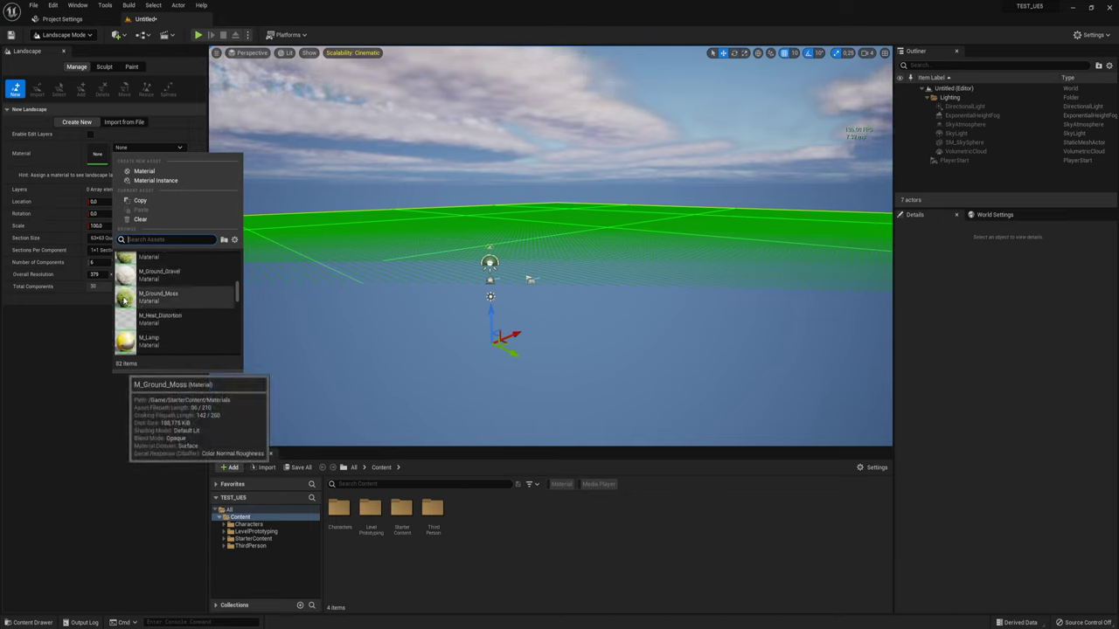
click(125, 299)
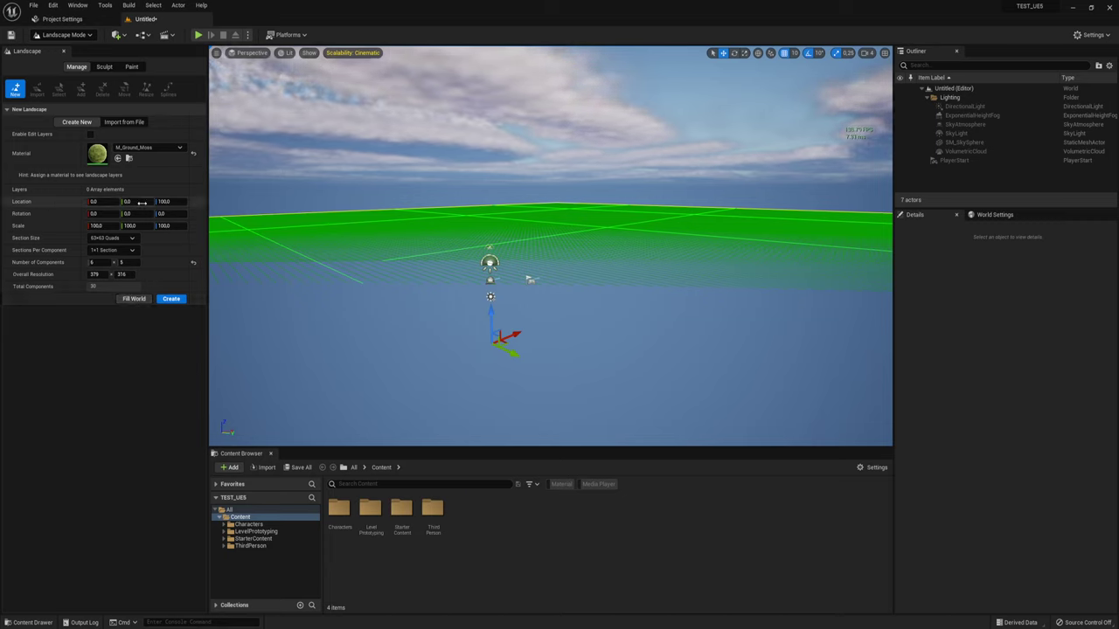
- Set the new landscape's Location Z to 0
click(168, 202)
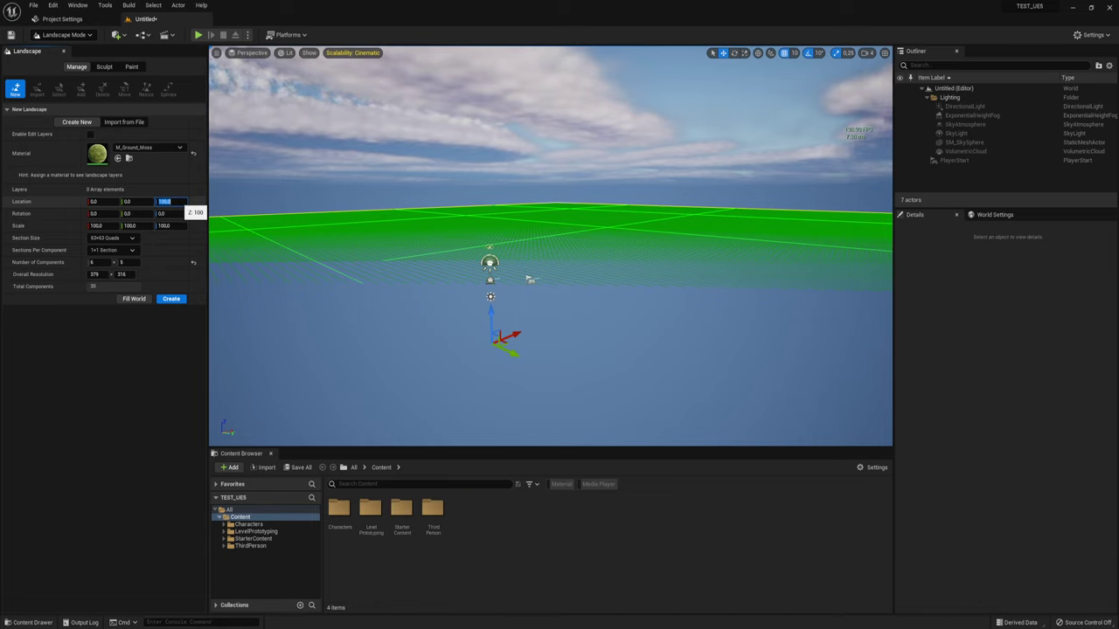
text(0)
key(Return)
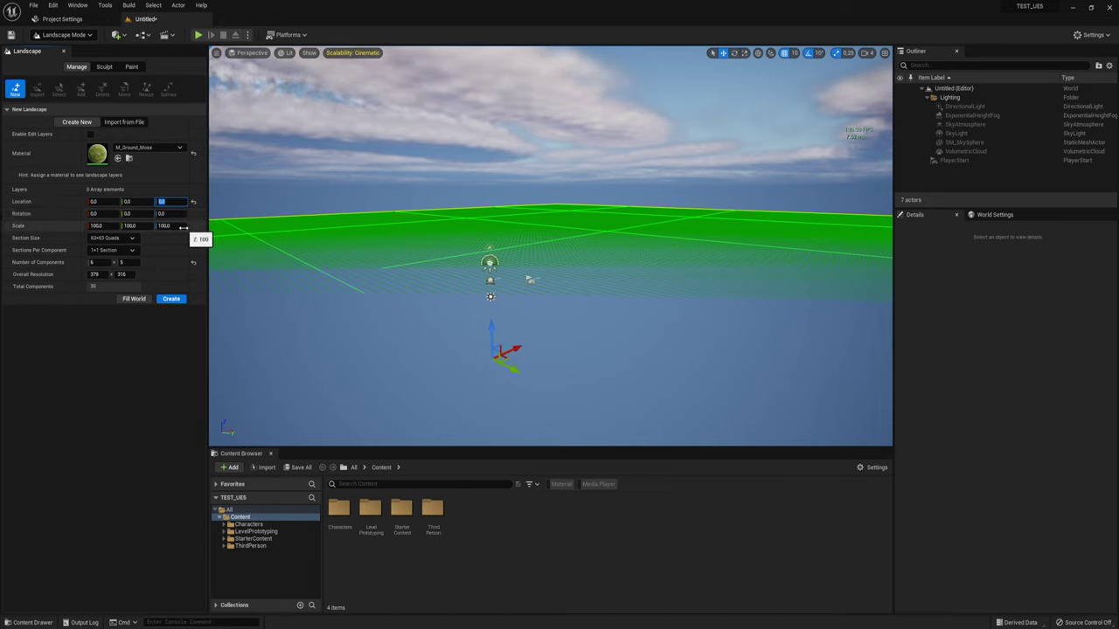
right_drag(349, 262, 560, 245)
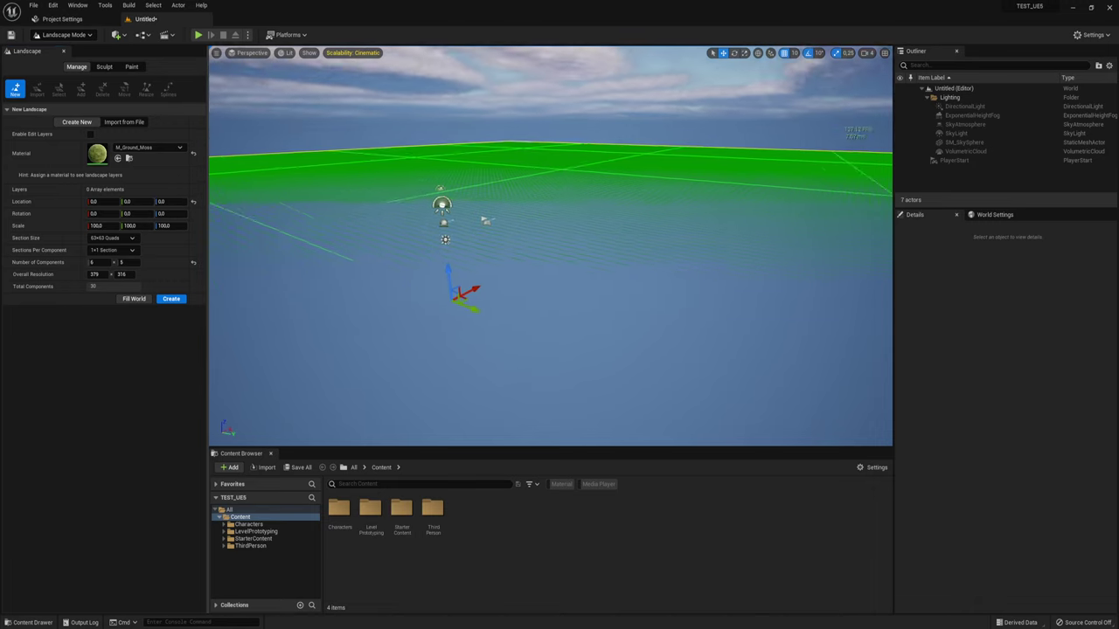
right_drag(481, 262, 481, 262)
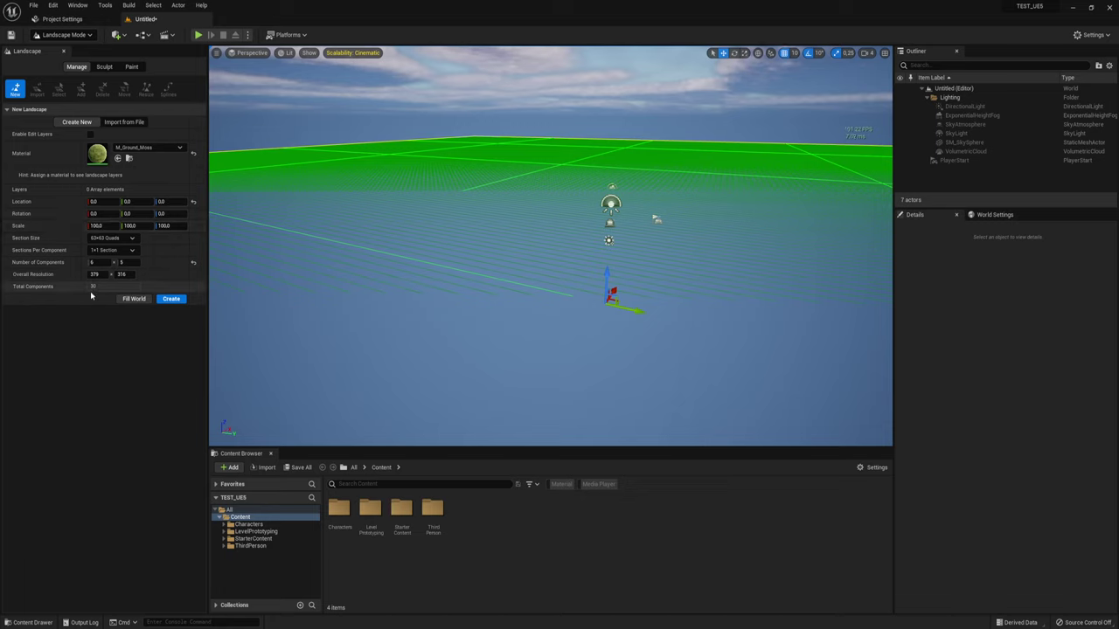
- Make a first, corrected attempt at a new Overall Resolution width
click(95, 275)
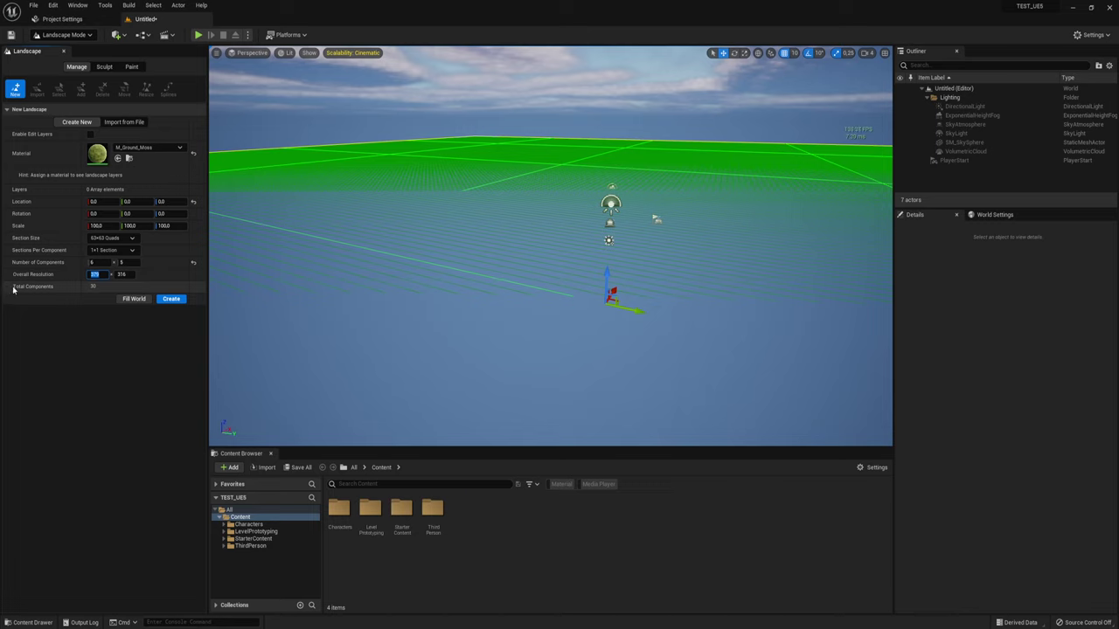
text(3)
key(BackSpace)
text(9)
key(BackSpace)
key(Tab)
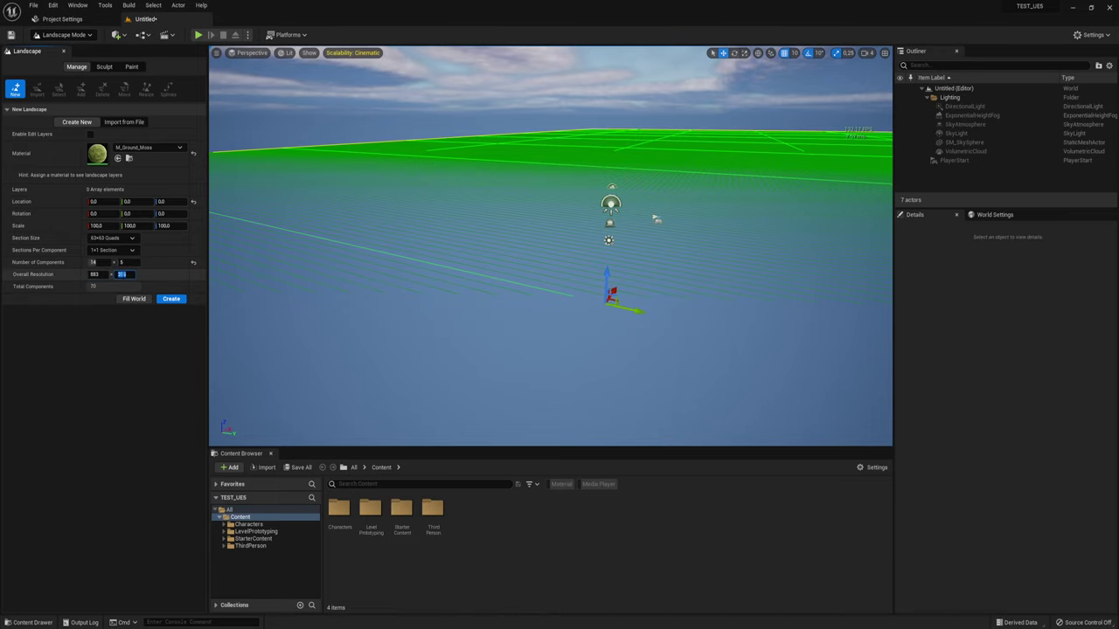
mouse_move(574, 227)
right_down()
mouse_move(573, 280)
mouse_move(629, 227)
mouse_move(638, 184)
right_up()
key(w)
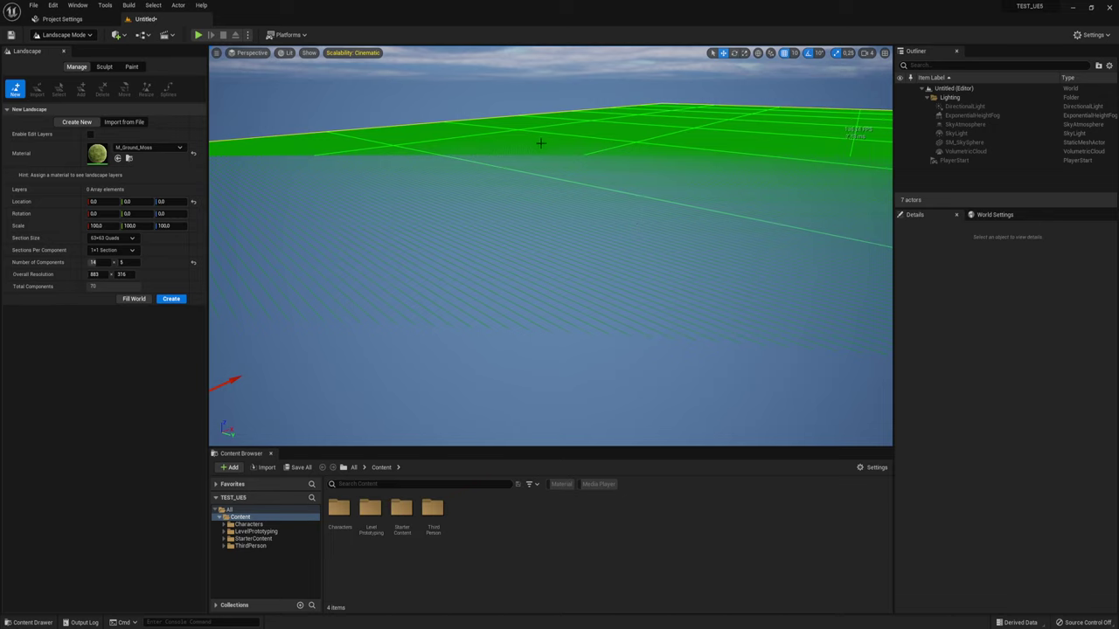
- Enter 256 in both Overall Resolution fields, yielding 253 x 253 with 4 x 4 components
click(94, 275)
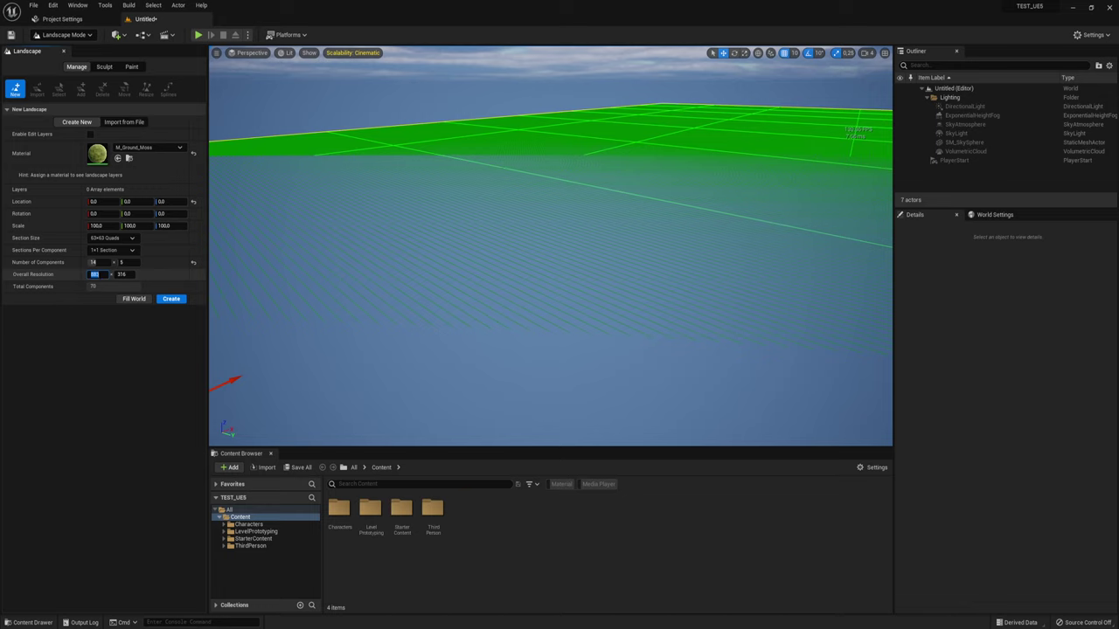
text(256)
key(Tab)
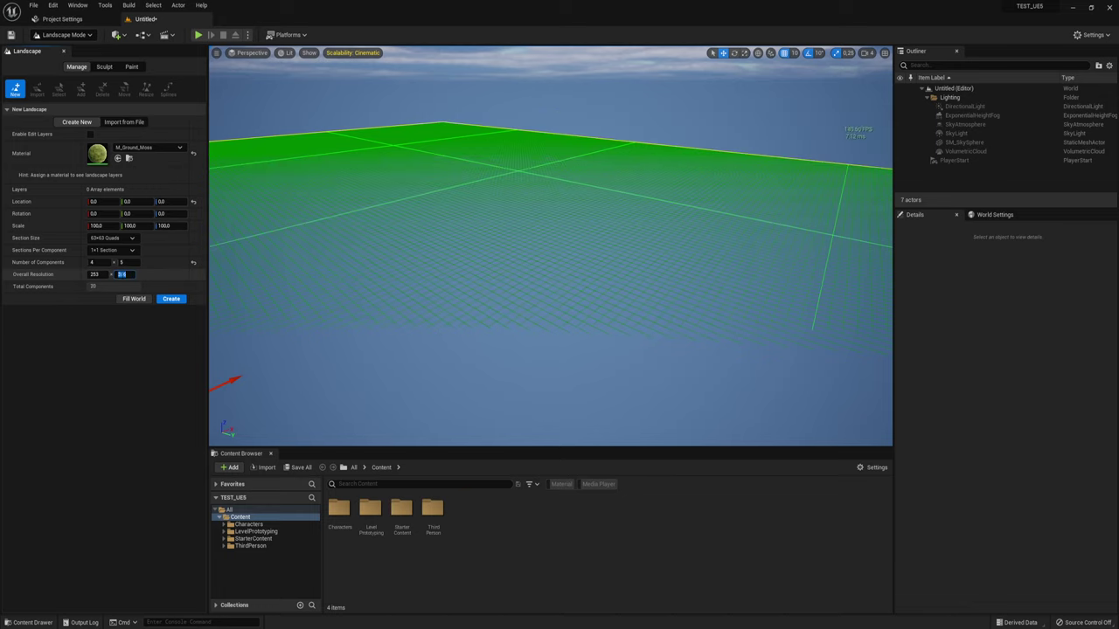
text(256)
key(Return)
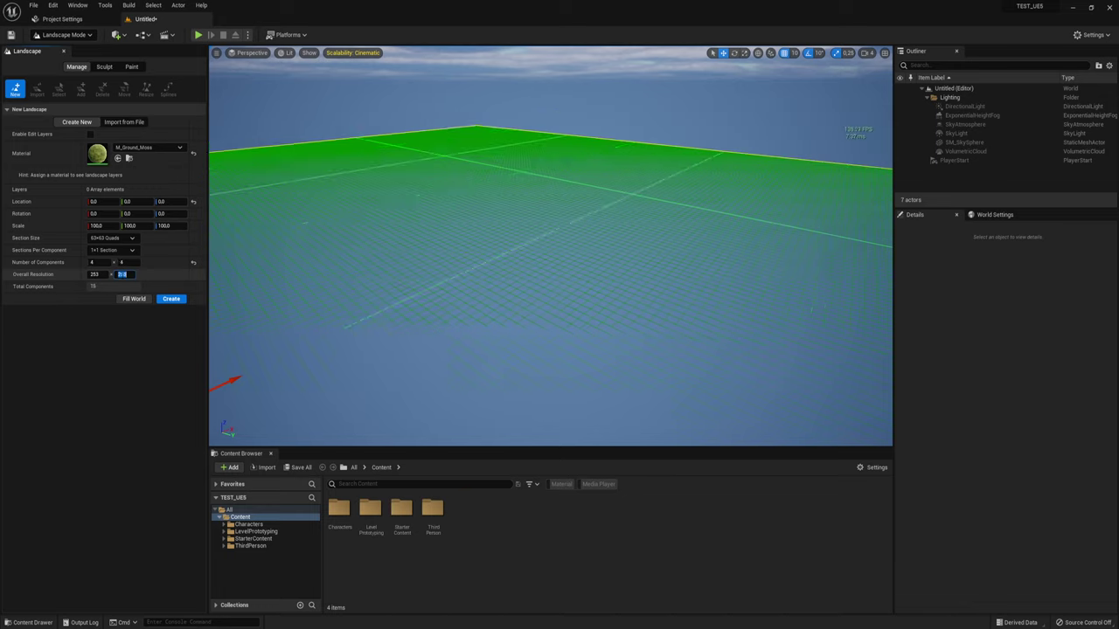
mouse_move(314, 268)
mouse_down()
mouse_move(333, 236)
mouse_move(350, 236)
mouse_up()
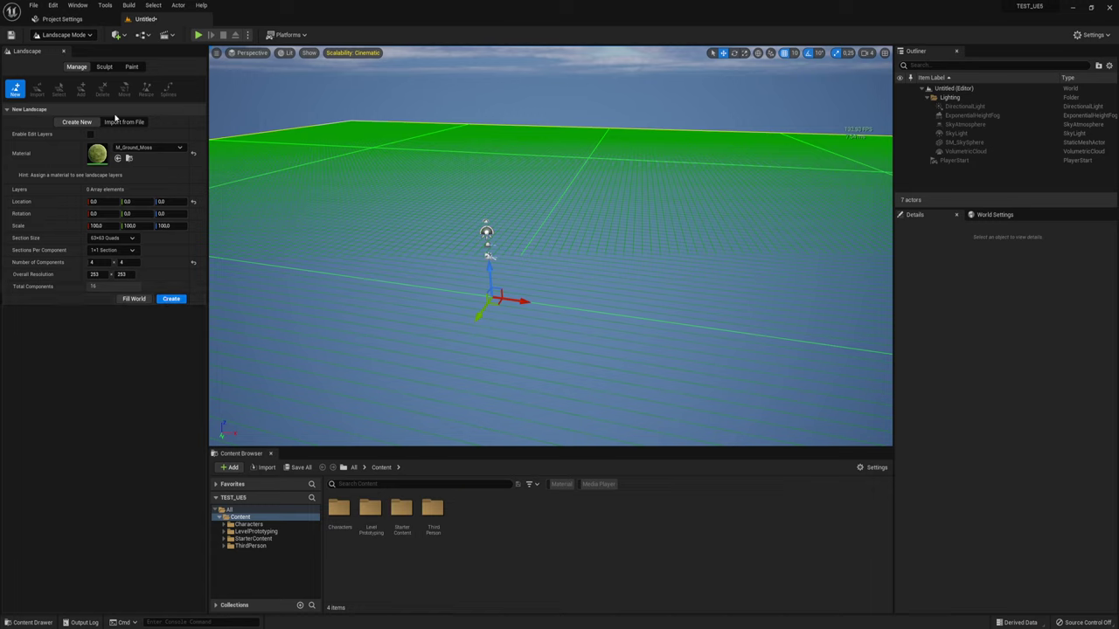
- Keep the new flat landscape option and create the M_Ground_Moss landscape
click(133, 124)
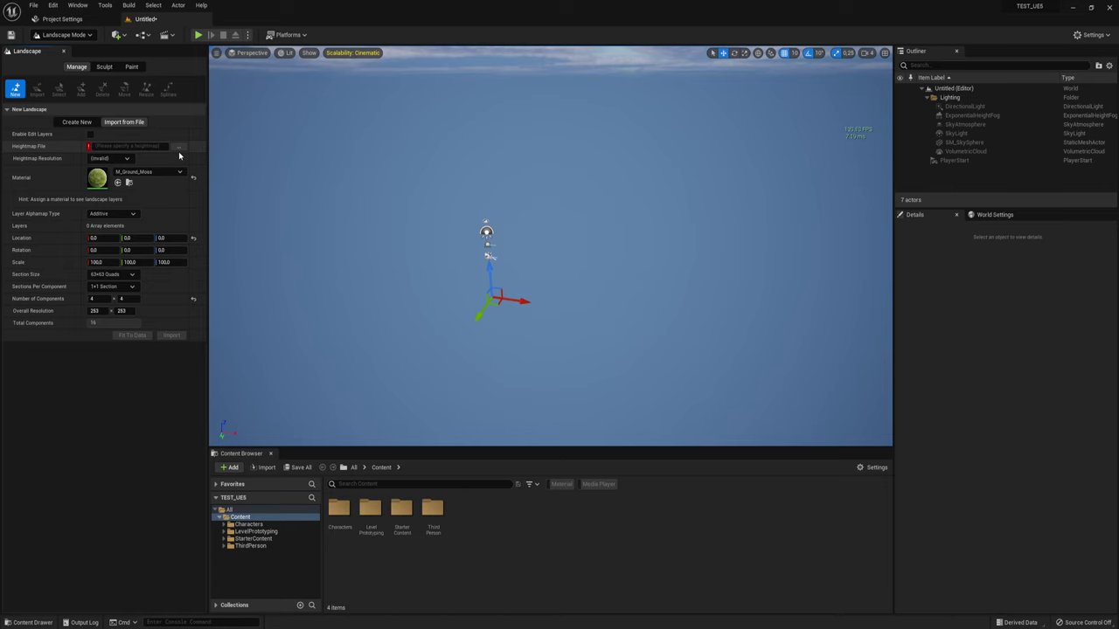
click(75, 122)
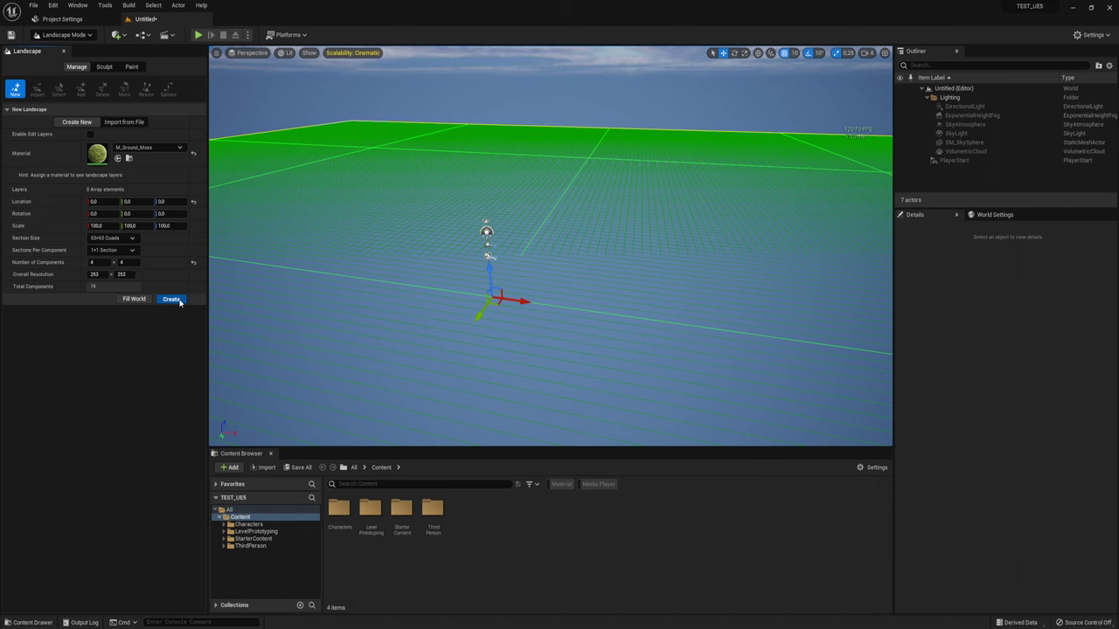
click(172, 299)
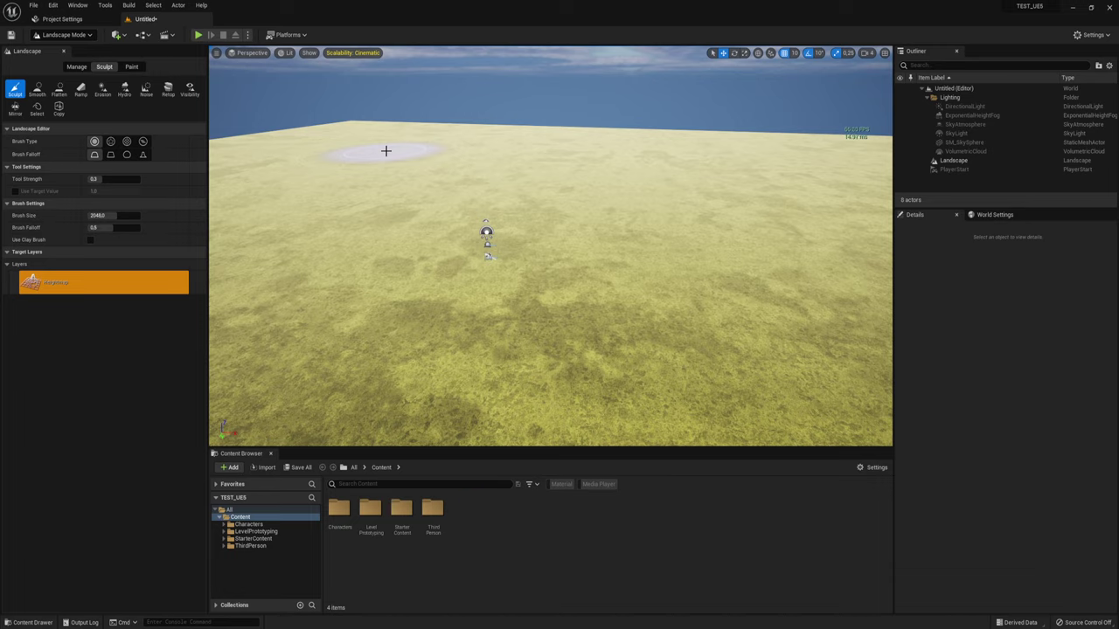
- Sculpt a test ridge and a large mound, then undo the mound with Ctrl+Z
mouse_move(620, 285)
right_down()
mouse_move(620, 367)
mouse_move(560, 262)
mouse_move(627, 288)
right_up()
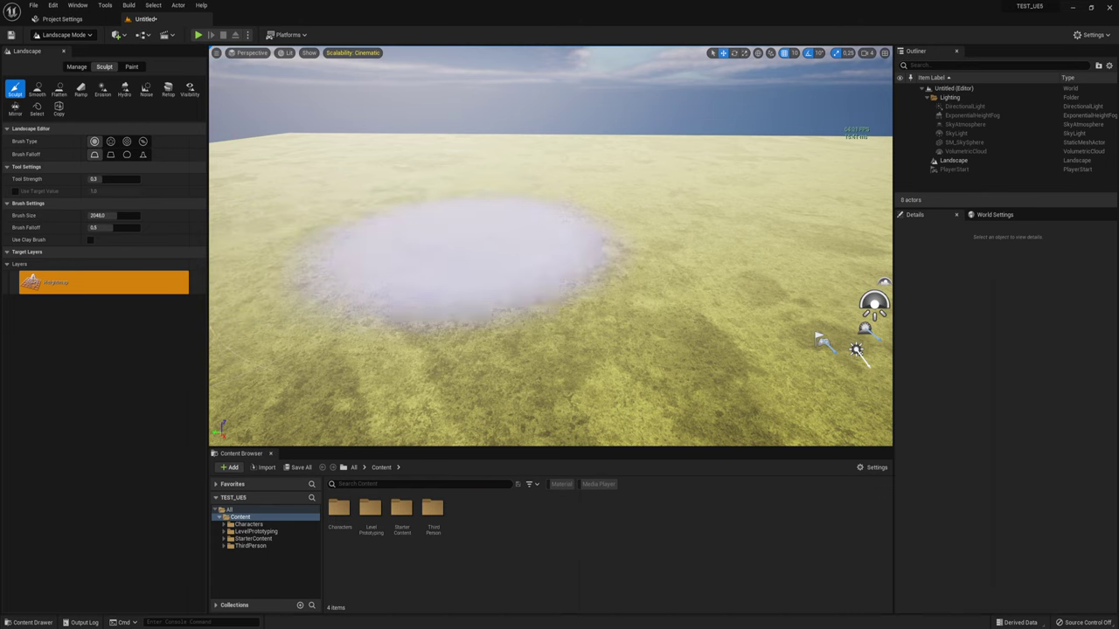
right_drag(455, 262, 459, 332)
right_drag(515, 288, 515, 213)
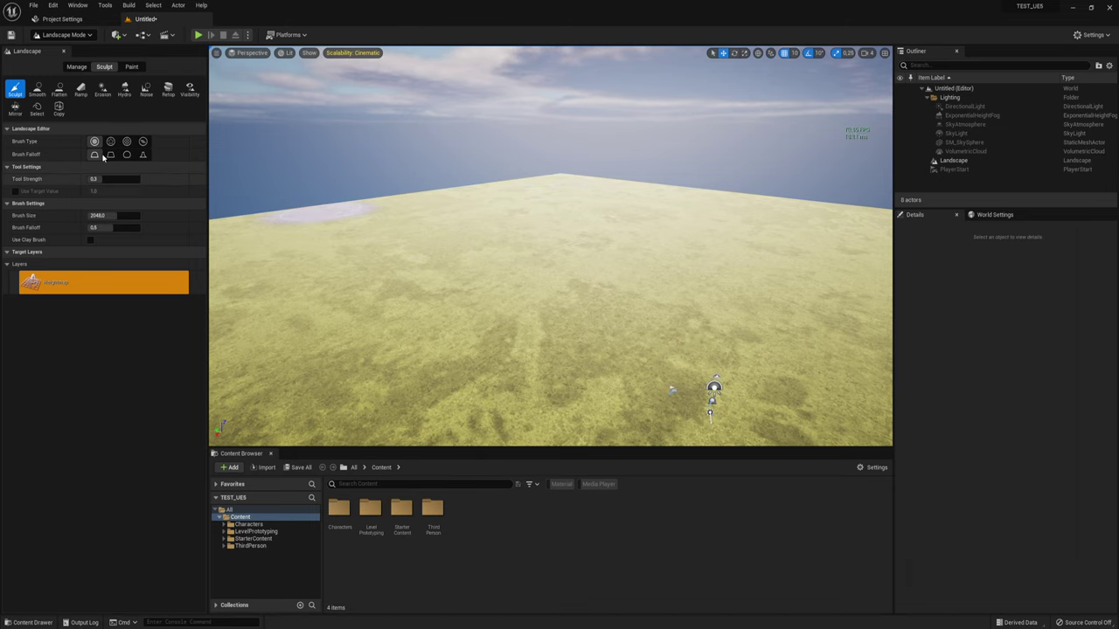
right_drag(601, 217, 524, 219)
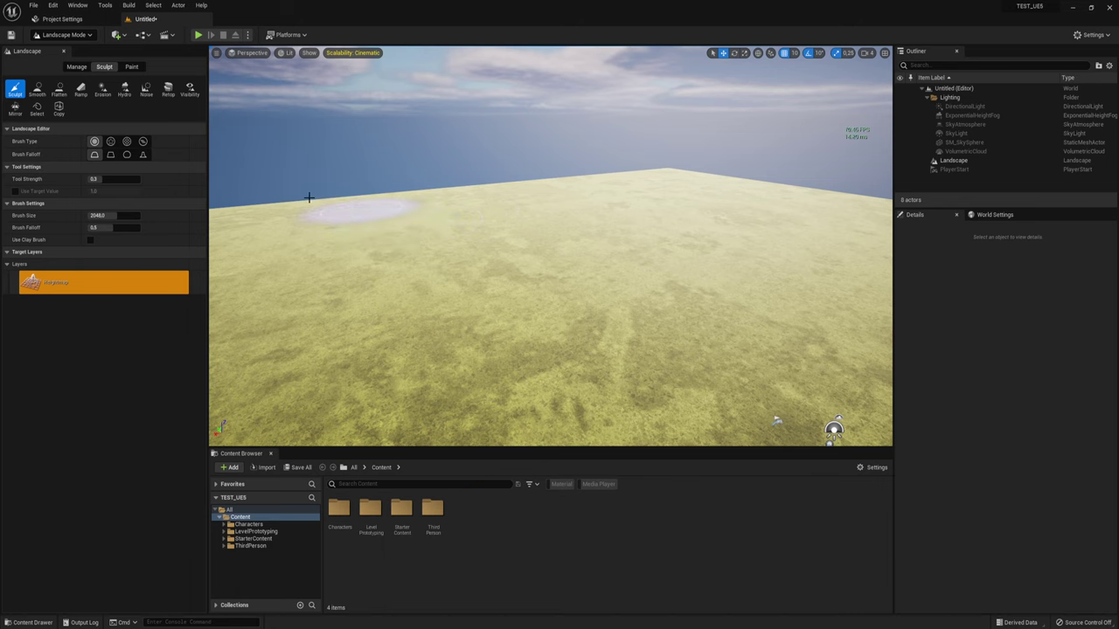
drag(325, 207, 525, 179)
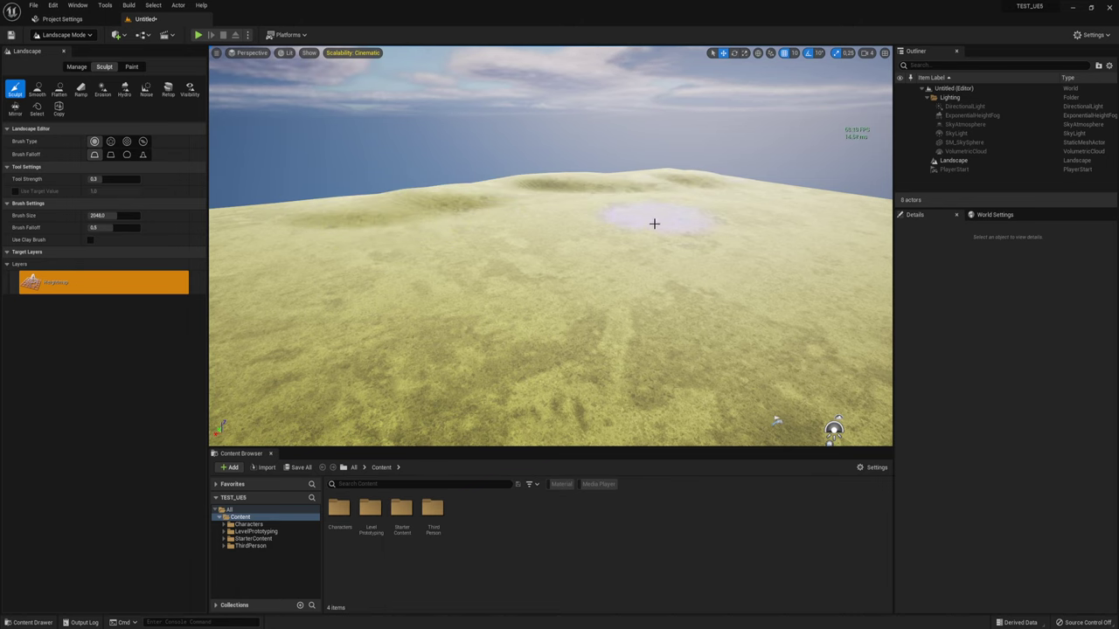
right_drag(654, 223, 612, 228)
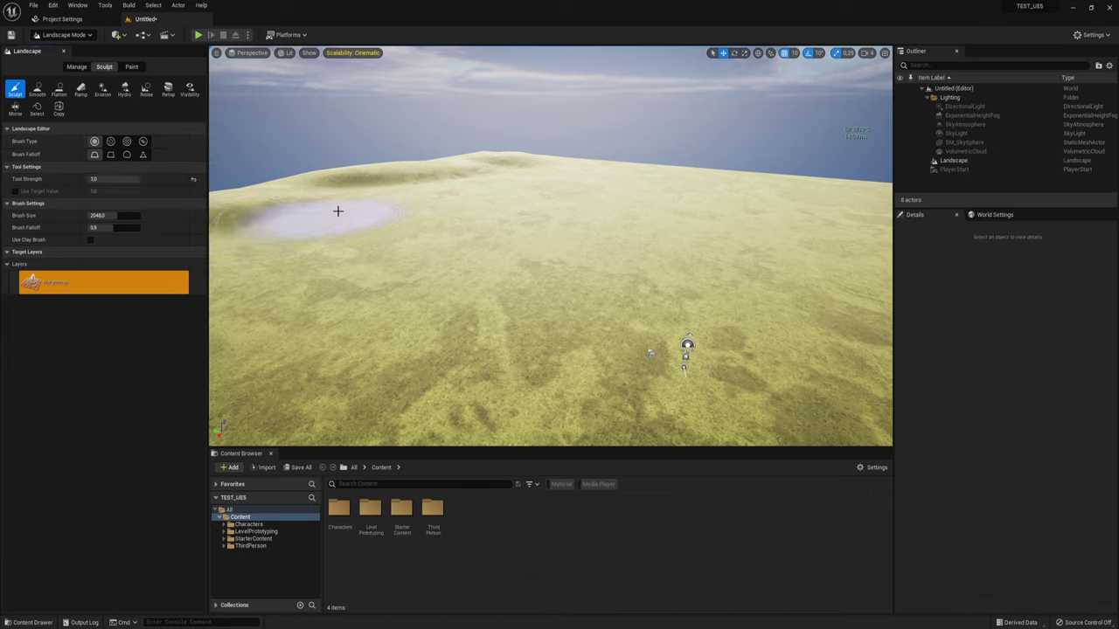
drag(542, 201, 313, 213)
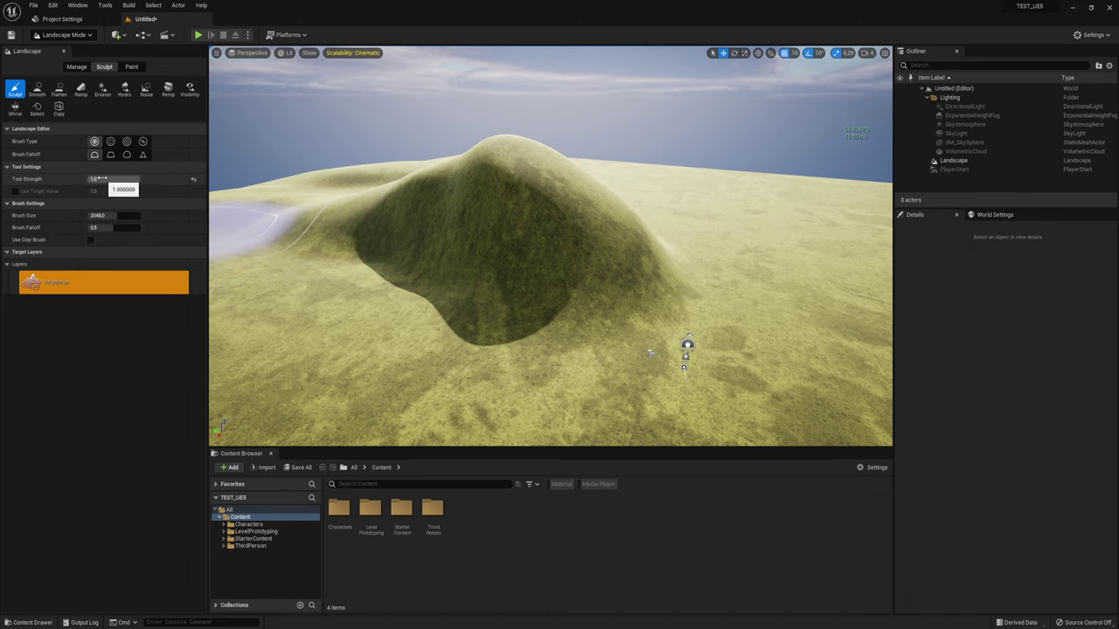
key(ctrl+z)
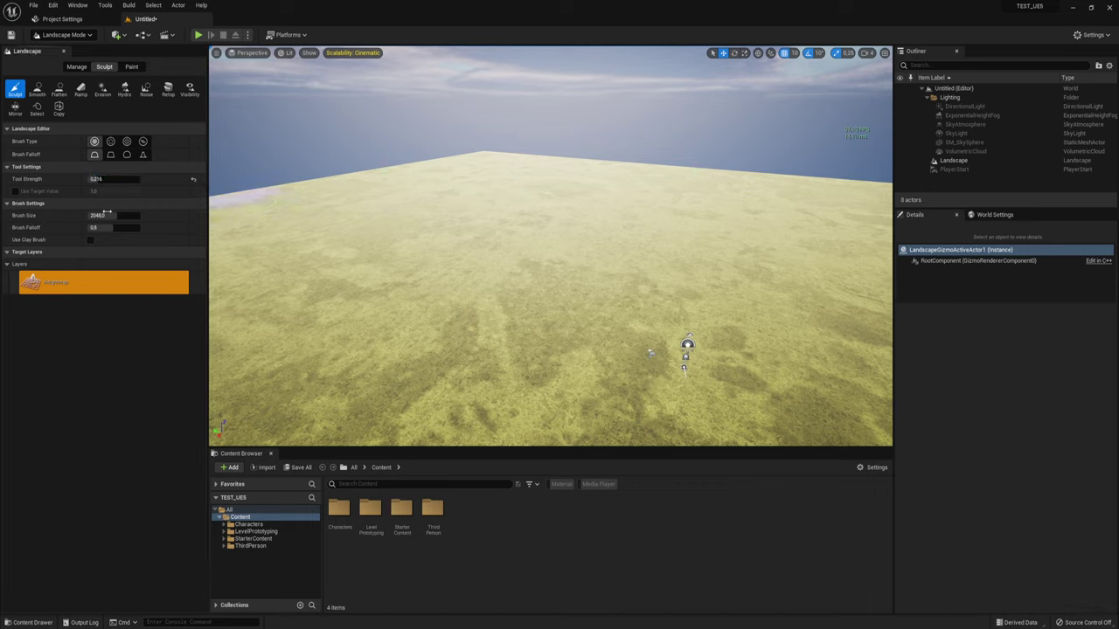
- Shrink the sculpt brush and raise a small bump and a mound below the crater
key(Return)
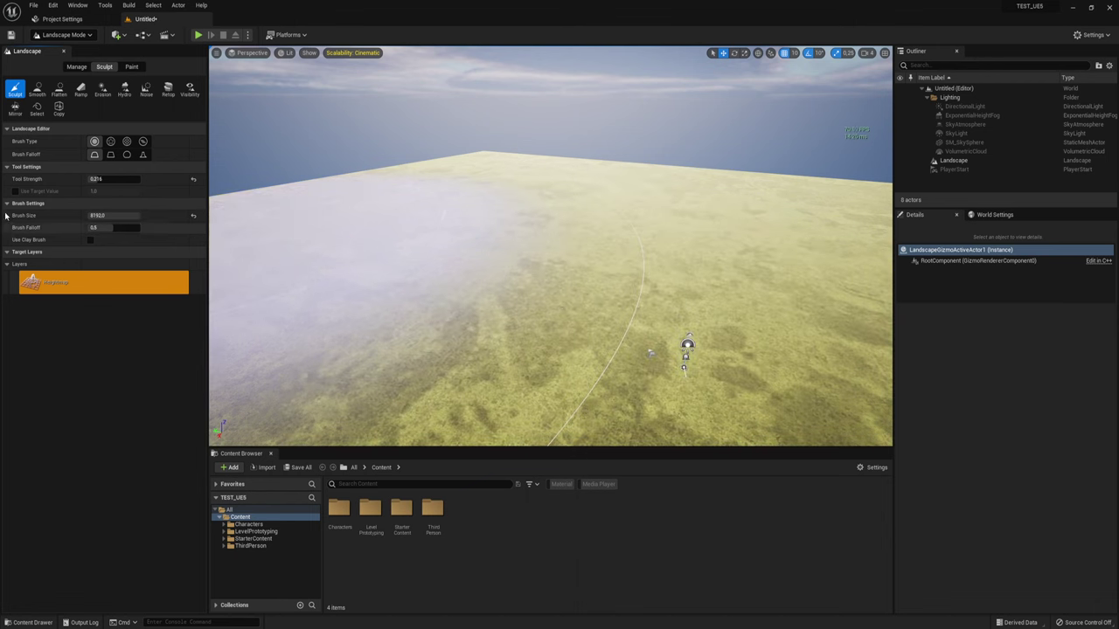
drag(117, 215, 92, 215)
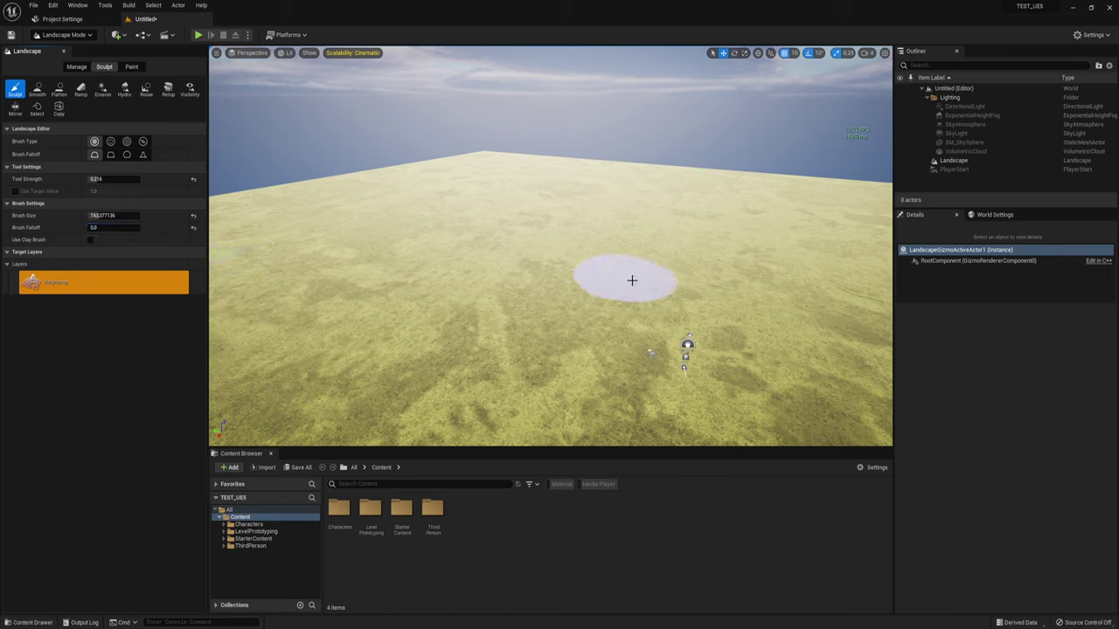
mouse_move(507, 254)
mouse_down()
mouse_move(440, 258)
mouse_move(579, 250)
mouse_move(455, 245)
mouse_up()
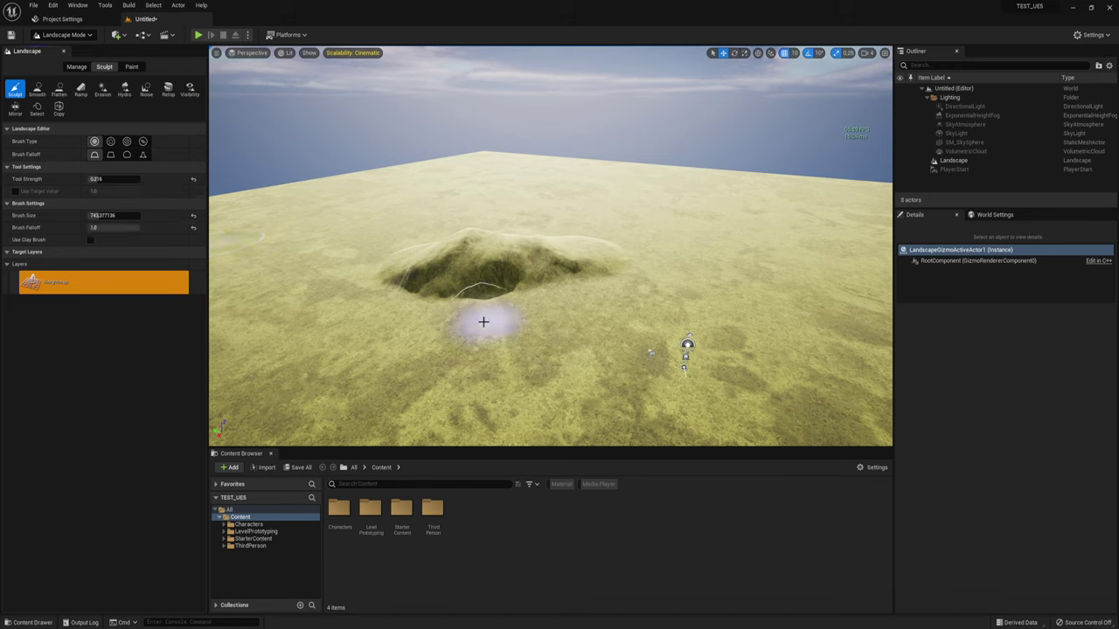
mouse_move(483, 321)
mouse_down()
mouse_move(455, 309)
mouse_move(480, 340)
mouse_move(571, 305)
mouse_up()
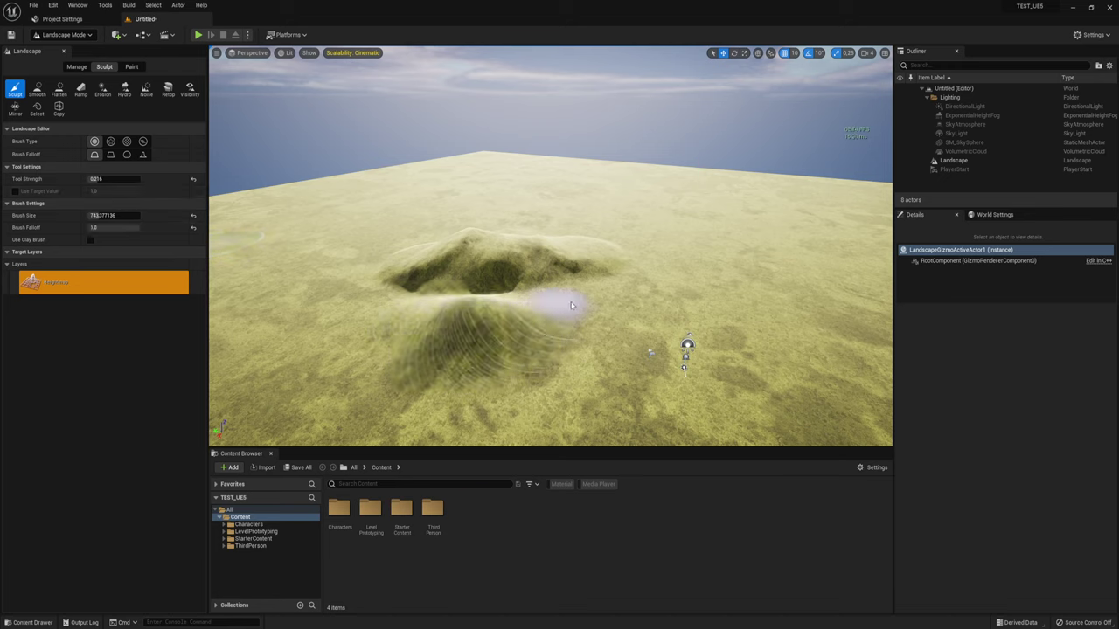
right_drag(569, 309, 559, 309)
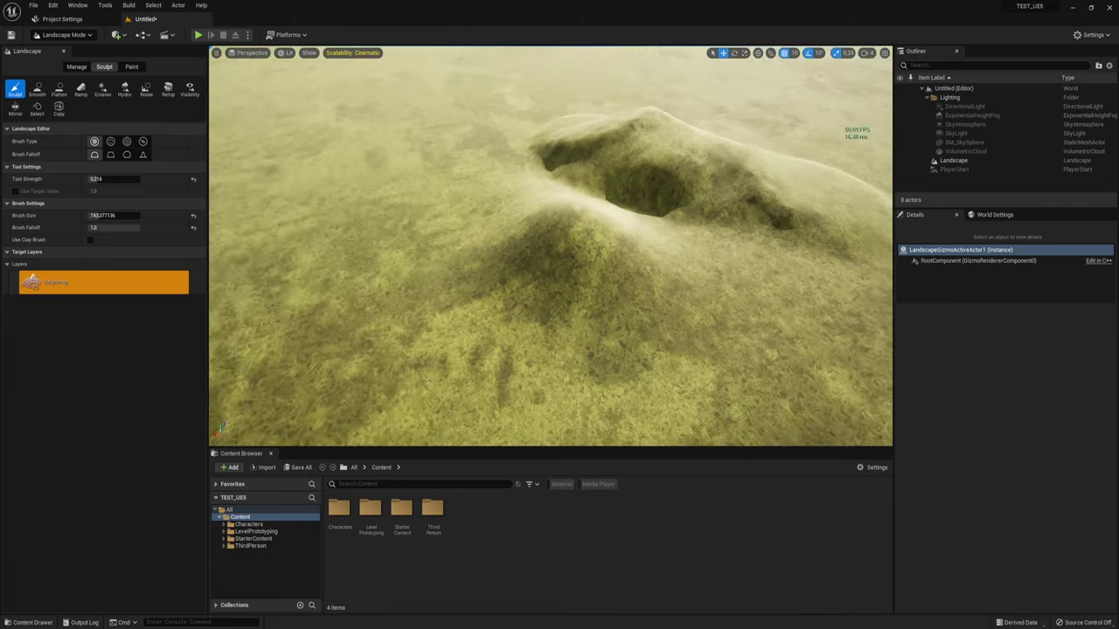
- Raise a ridge beside the crater, reshape its right rim, and add a mound to the right
mouse_move(590, 315)
mouse_down()
mouse_move(687, 330)
mouse_move(537, 330)
mouse_move(582, 338)
mouse_up()
right_drag(582, 337, 585, 309)
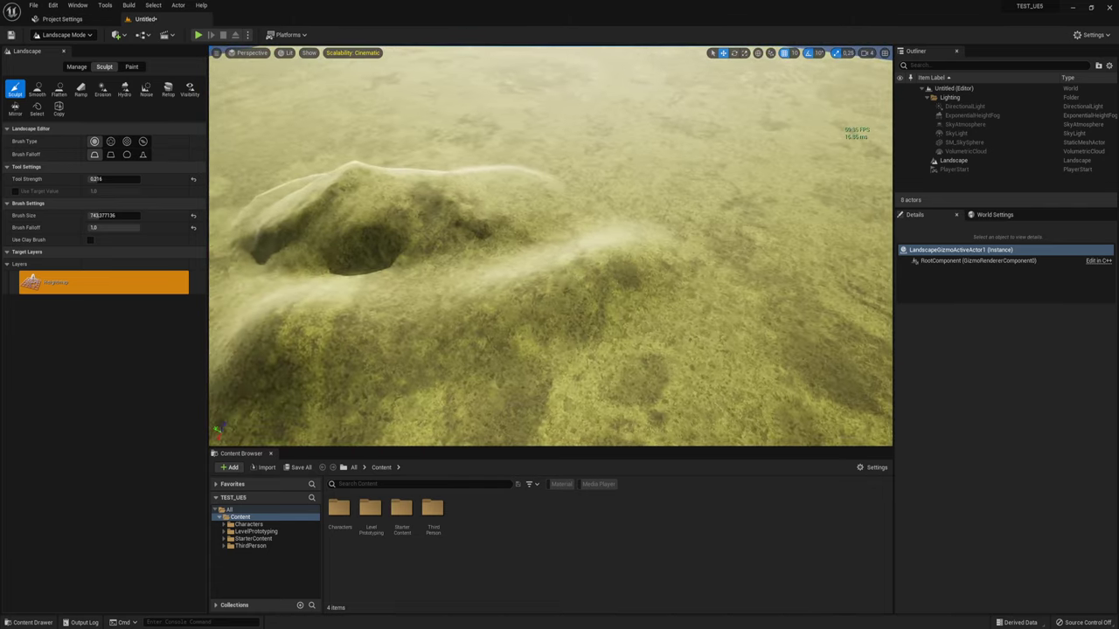
drag(476, 258, 437, 223)
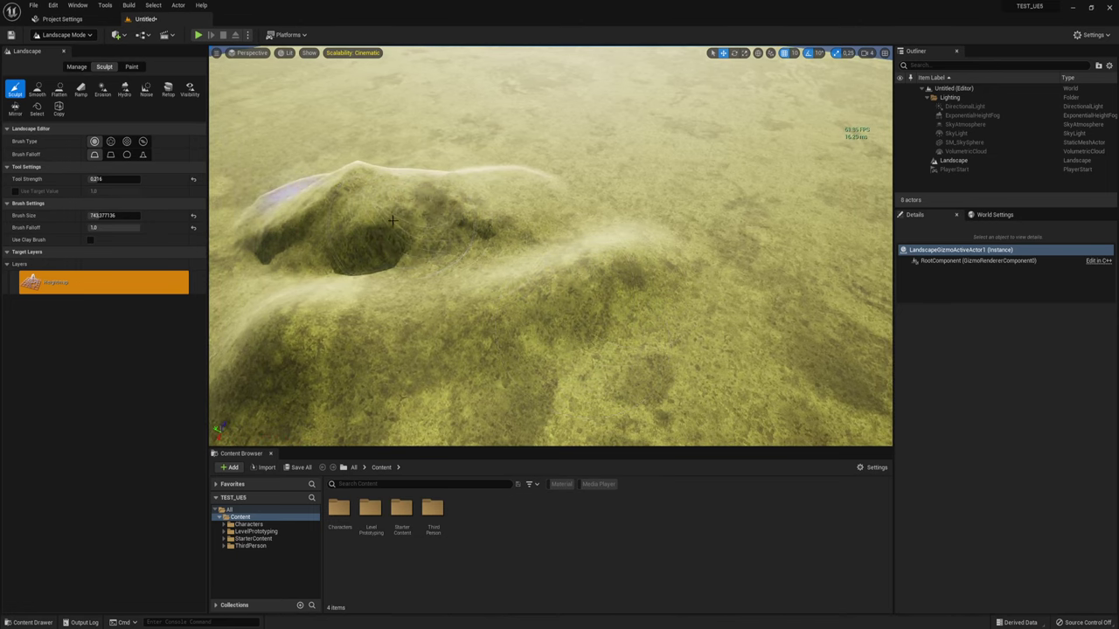
mouse_move(437, 223)
right_down()
mouse_move(454, 201)
mouse_move(570, 237)
right_up()
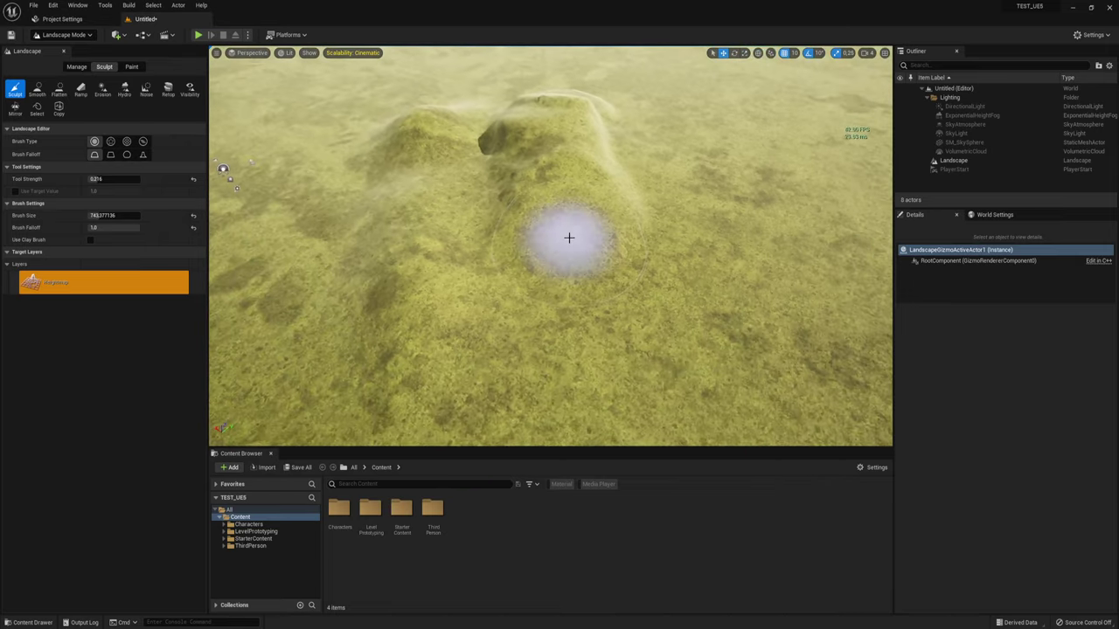
drag(657, 351, 706, 238)
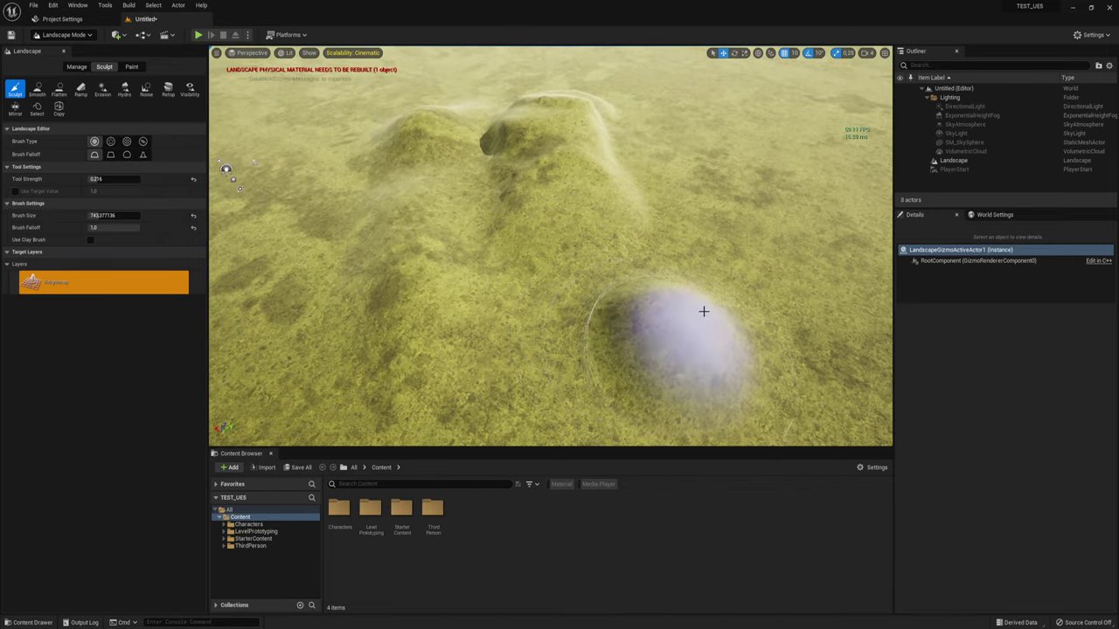
right_drag(707, 237, 592, 220)
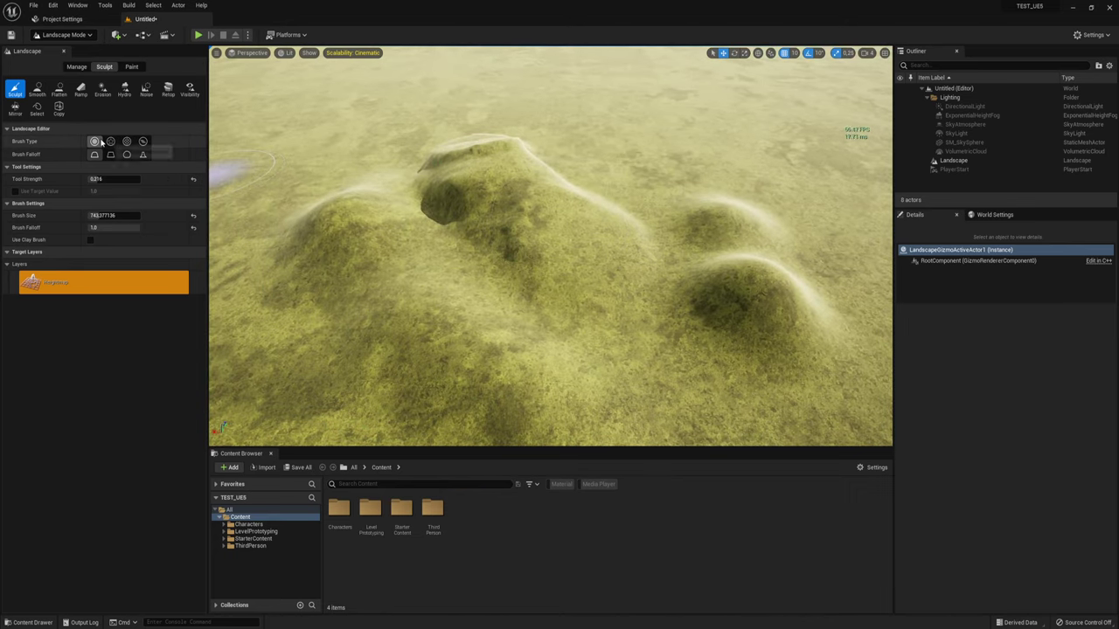
- Switch the sculpt brush to the Alpha pattern and view the terrain up close and level
click(110, 142)
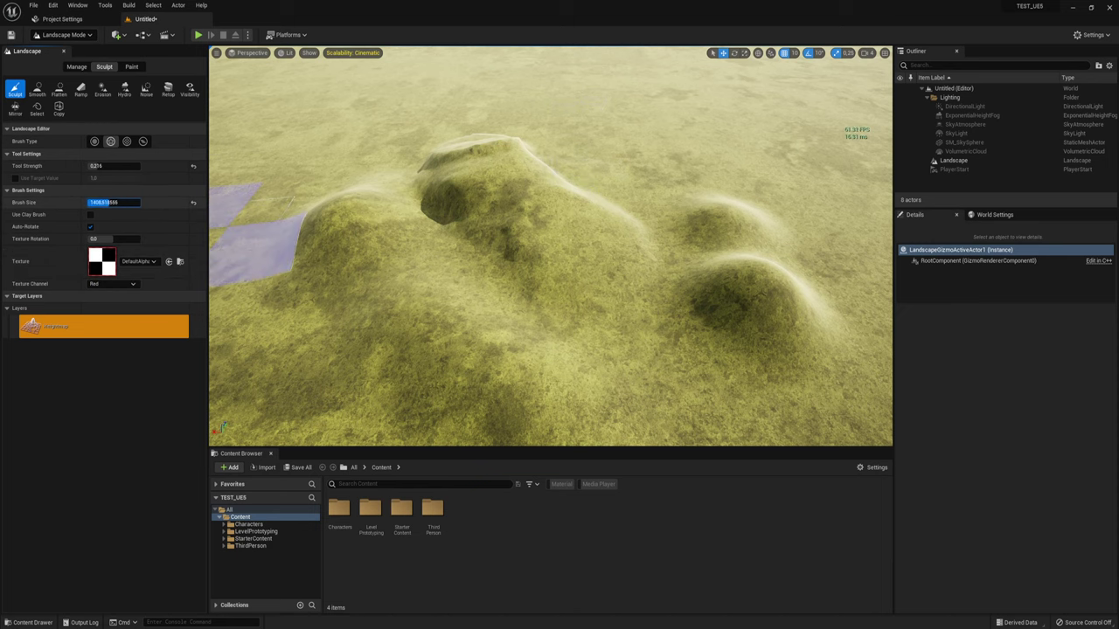
right_drag(584, 205, 686, 194)
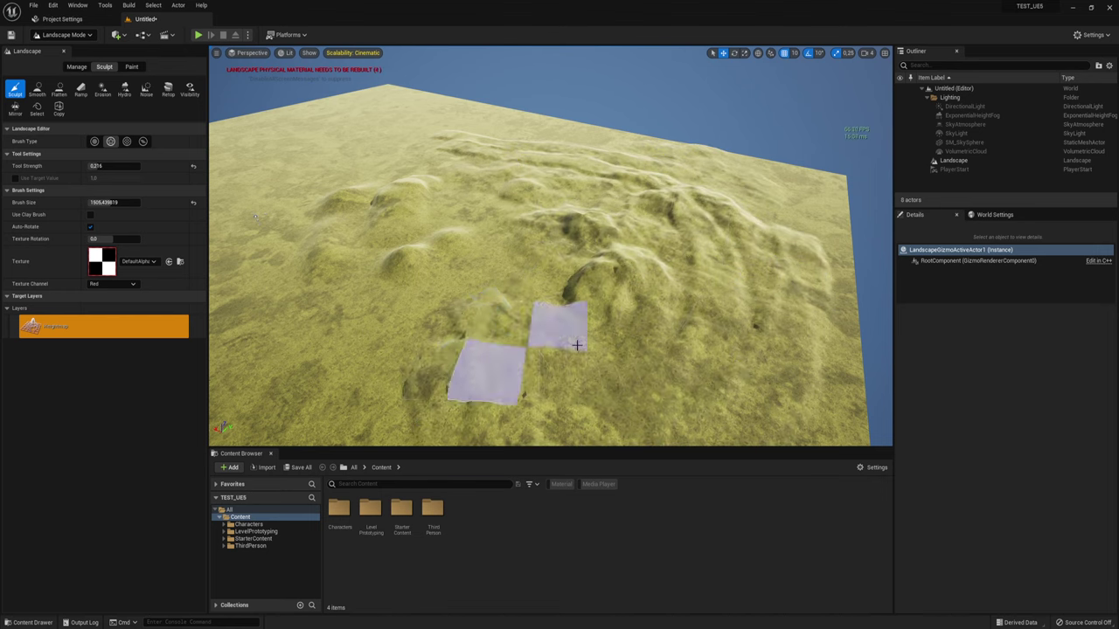
mouse_move(572, 301)
right_down()
mouse_move(577, 227)
mouse_move(560, 174)
mouse_move(560, 245)
mouse_move(559, 175)
mouse_move(569, 244)
mouse_move(569, 210)
mouse_move(492, 290)
right_up()
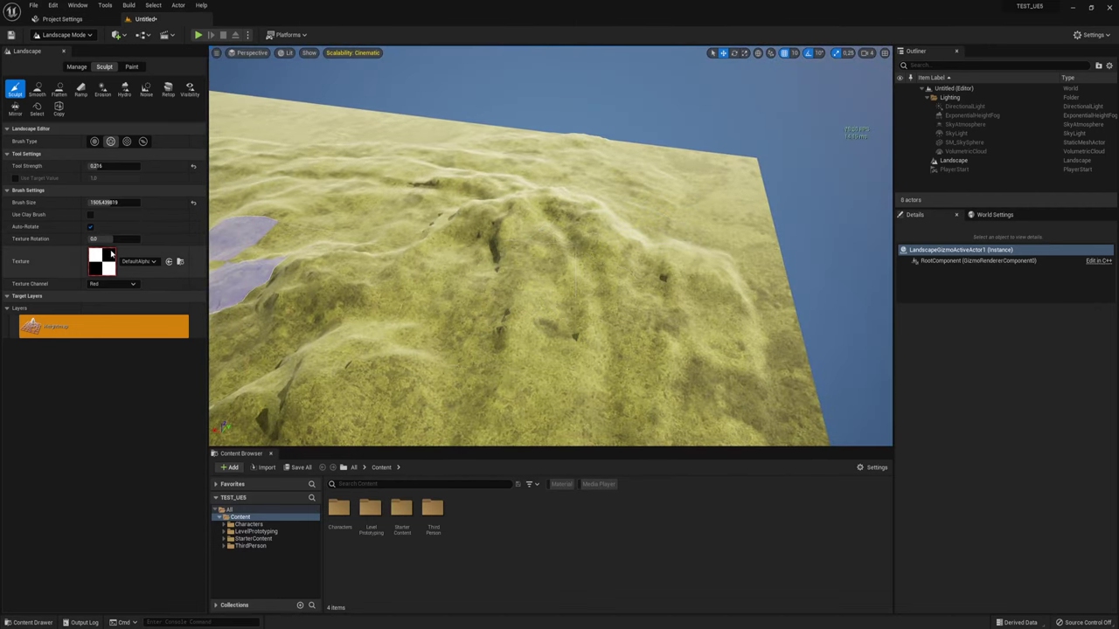
- Choose T_Rock_Smooth_Granite as the sculpt brush's alpha texture
click(153, 262)
scroll(168, 369, down, 3)
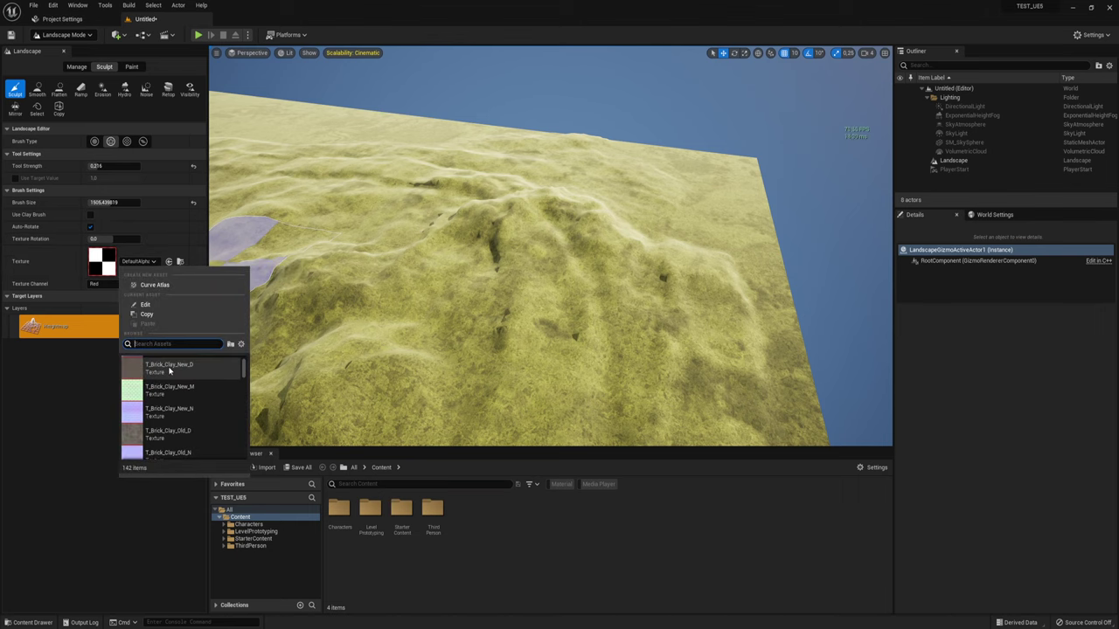
scroll(169, 369, down, 3)
scroll(163, 385, down, 3)
scroll(163, 395, down, 2)
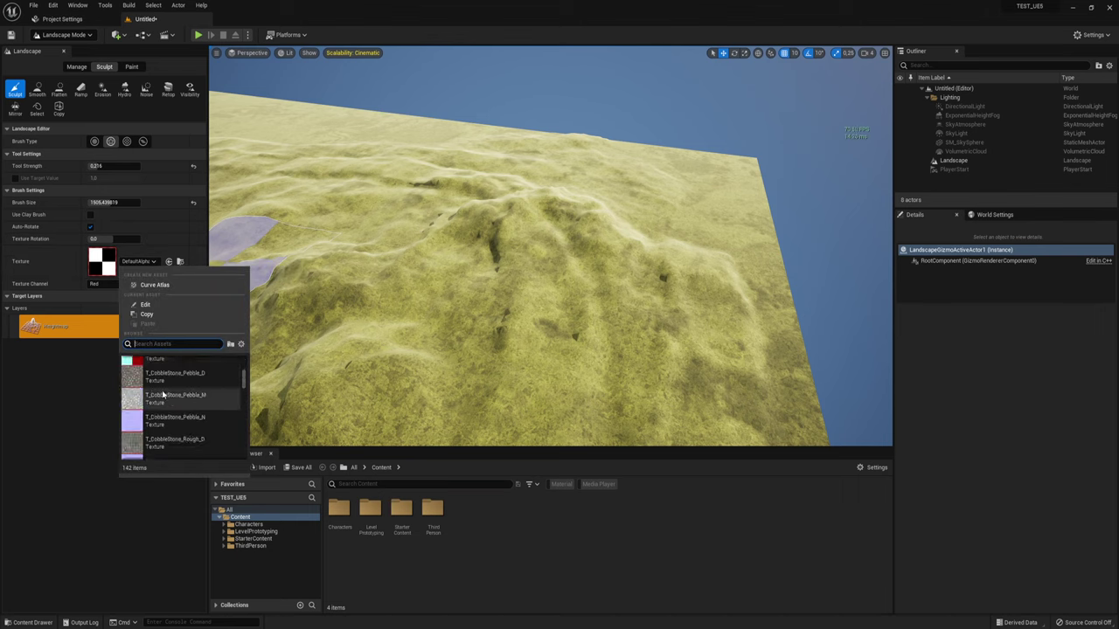
scroll(163, 396, down, 2)
scroll(164, 396, down, 2)
scroll(164, 396, down, 2)
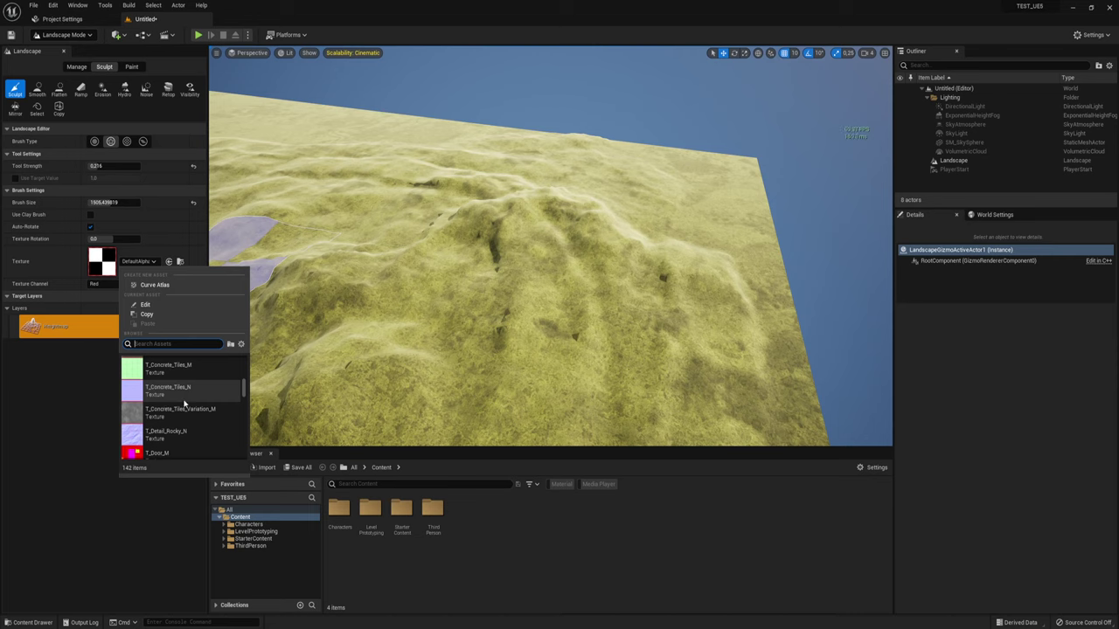
drag(245, 390, 246, 432)
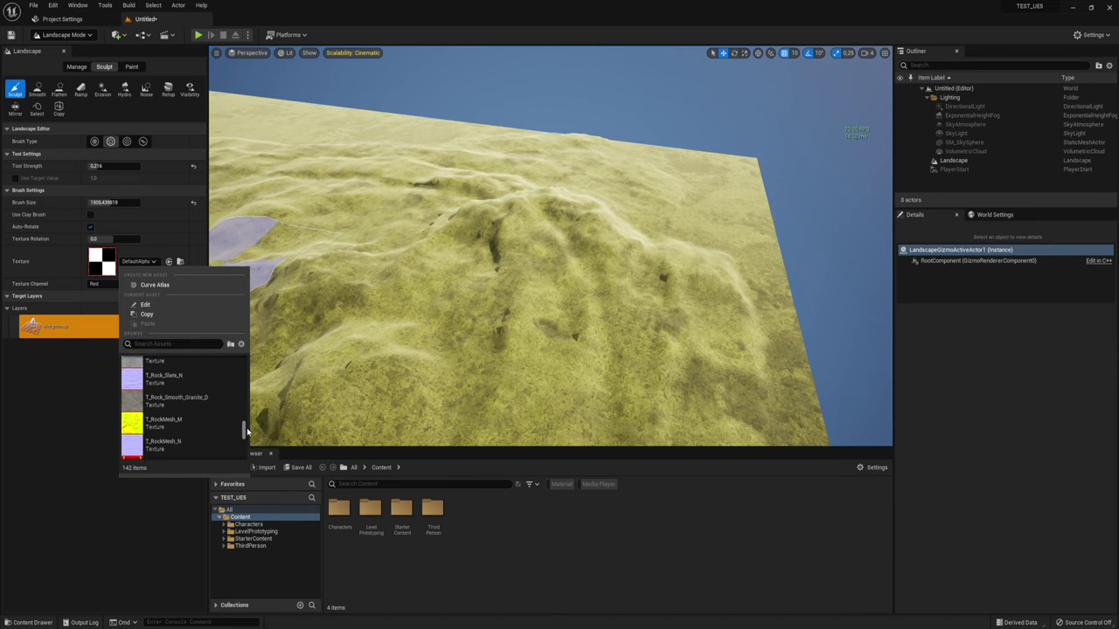
click(175, 416)
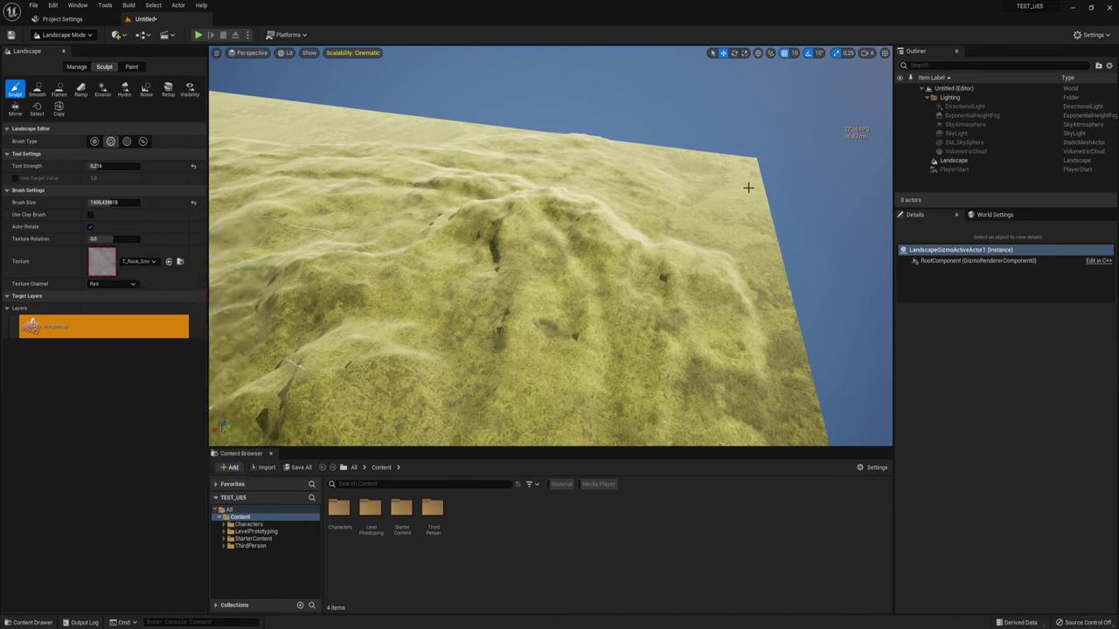
- Sculpt rocky bumps, new raised ridges and a row of notches across the landscape's middle
drag(550, 339, 463, 255)
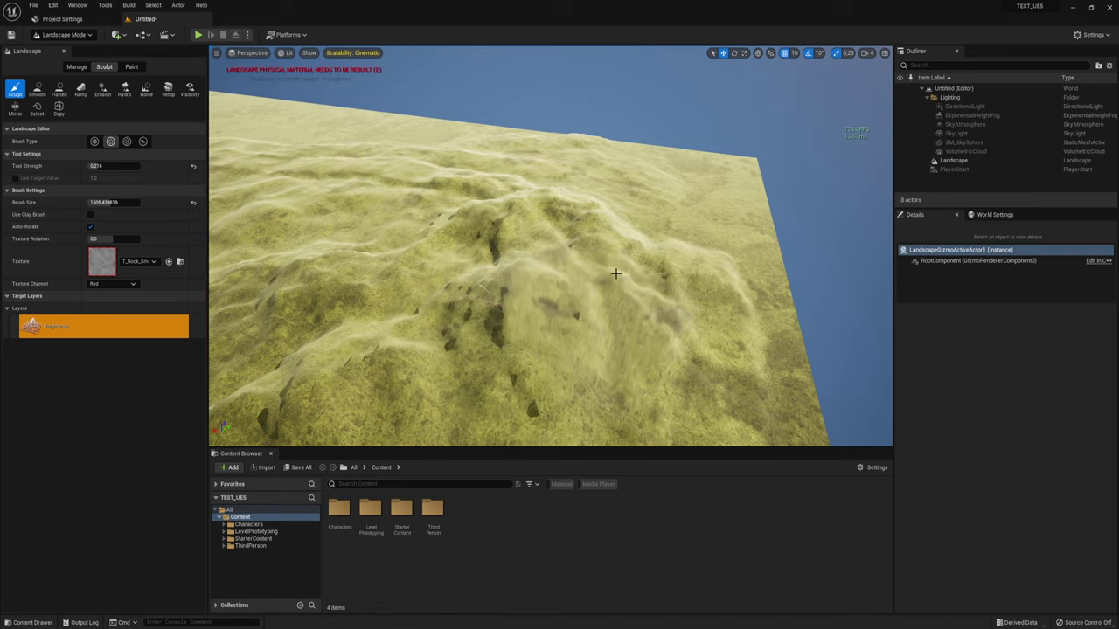
right_drag(464, 254, 463, 254)
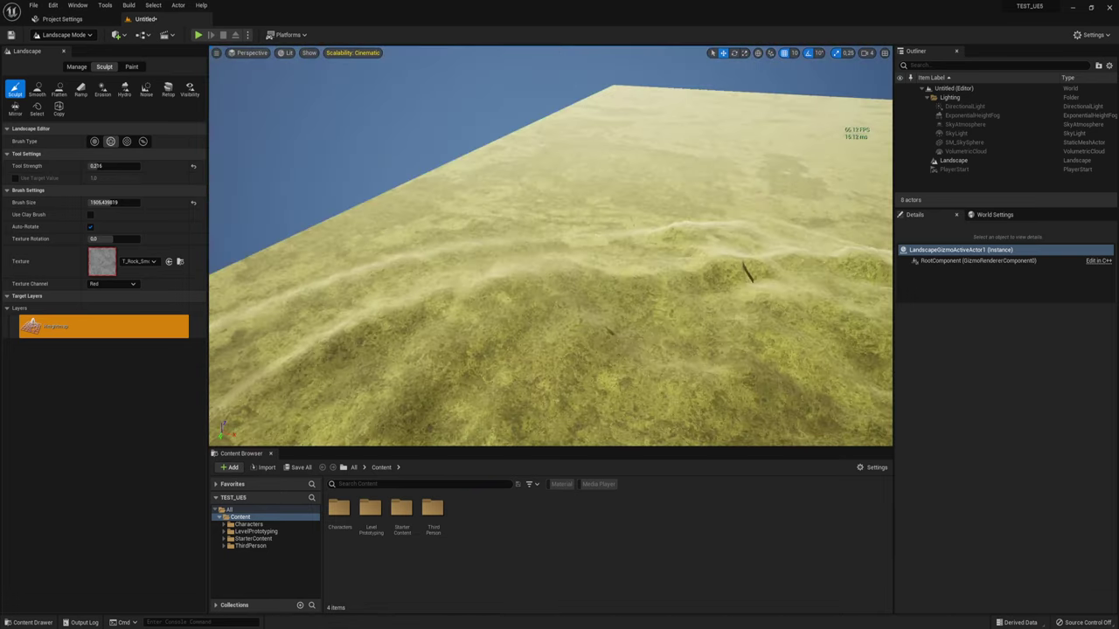
right_drag(365, 350, 364, 349)
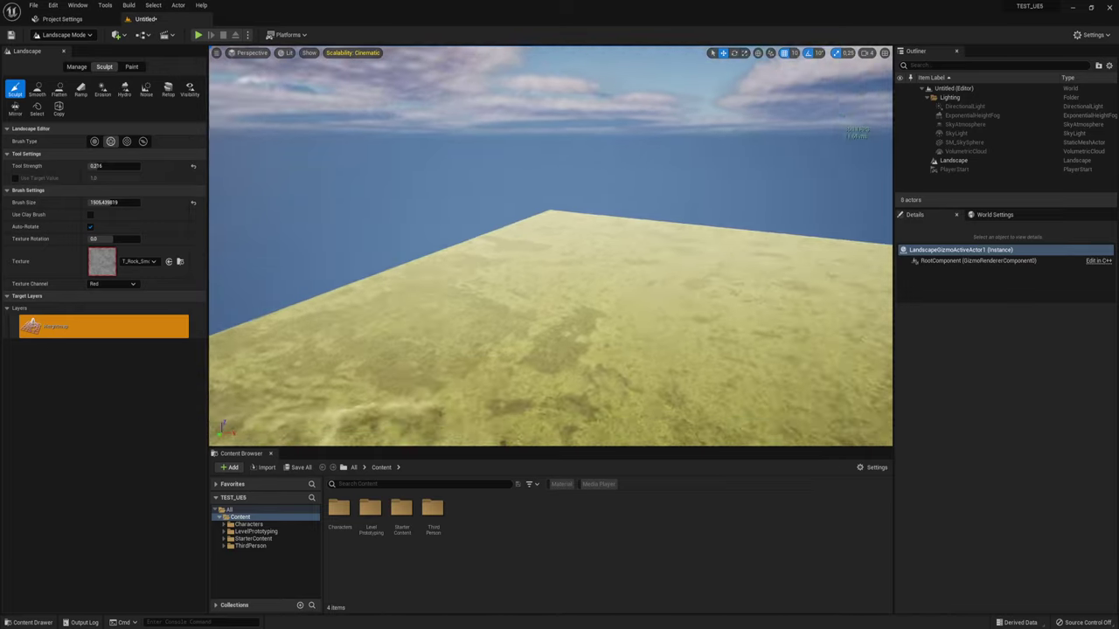
drag(479, 277, 577, 282)
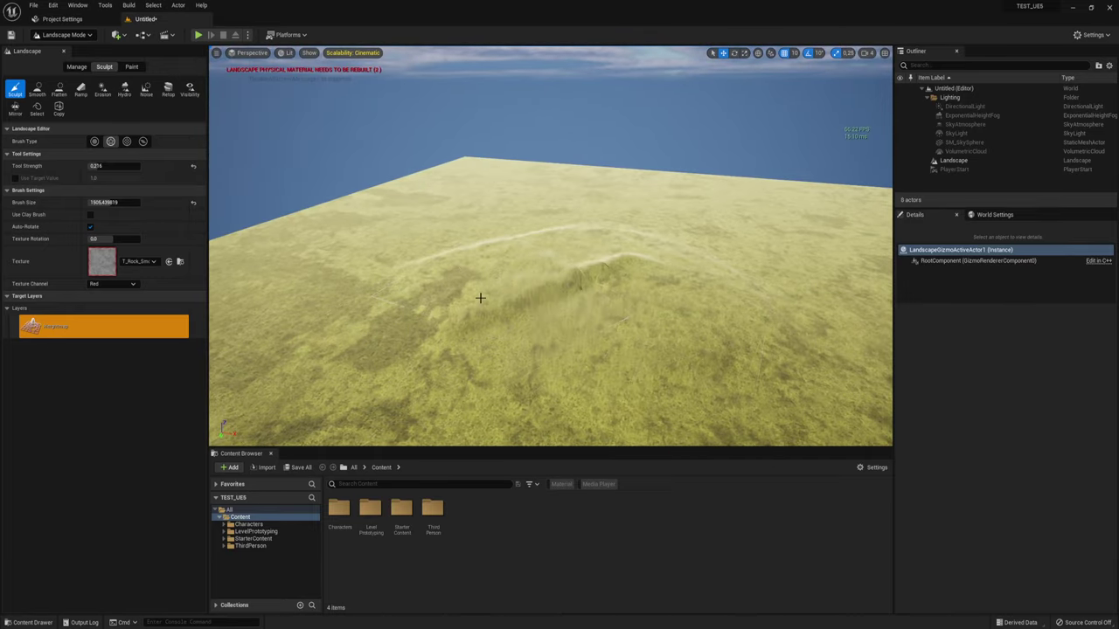
right_drag(577, 282, 576, 281)
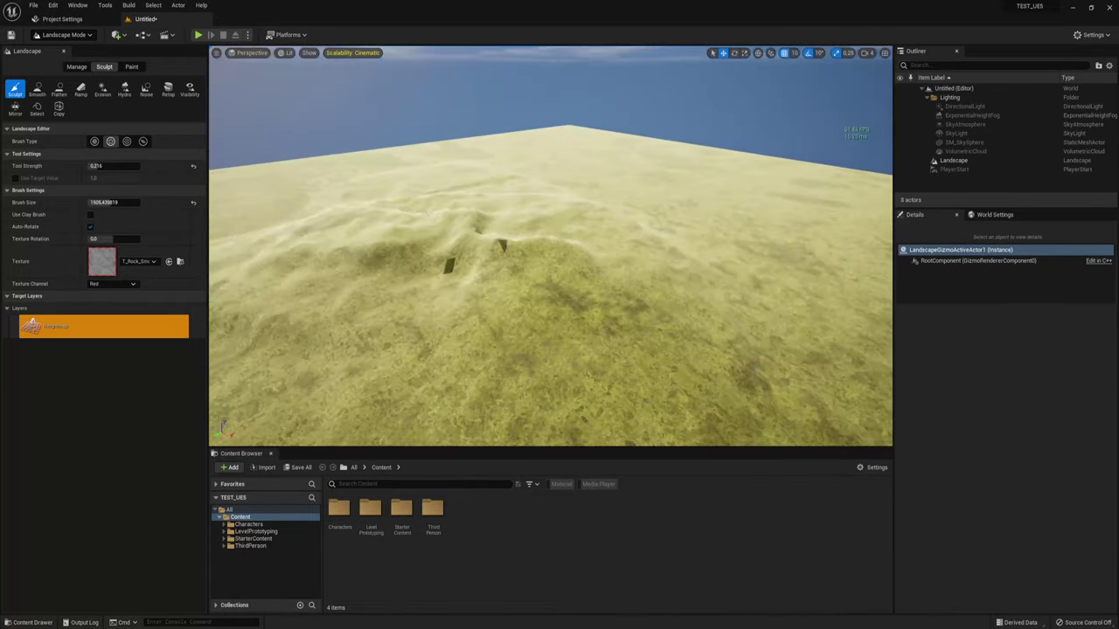
right_drag(577, 282, 577, 281)
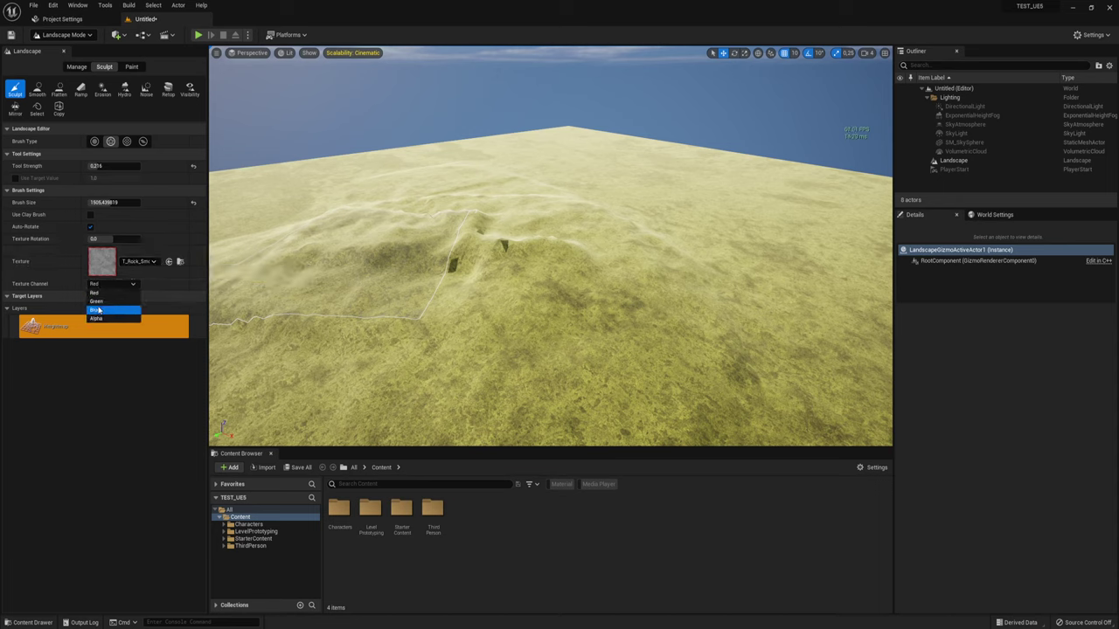
drag(653, 198, 699, 385)
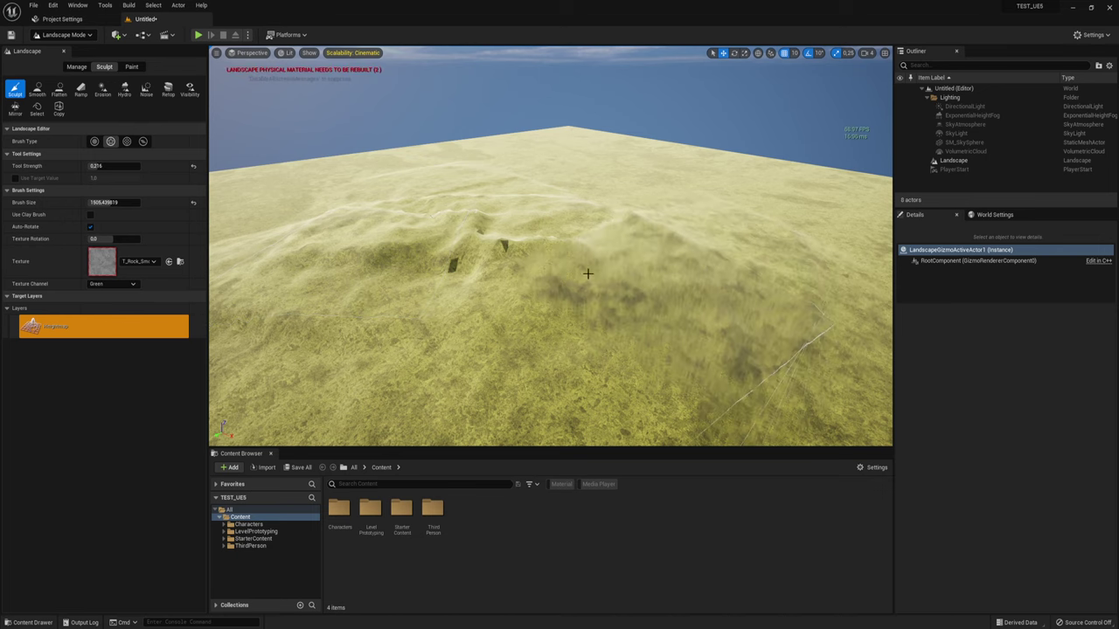
right_drag(649, 253, 648, 254)
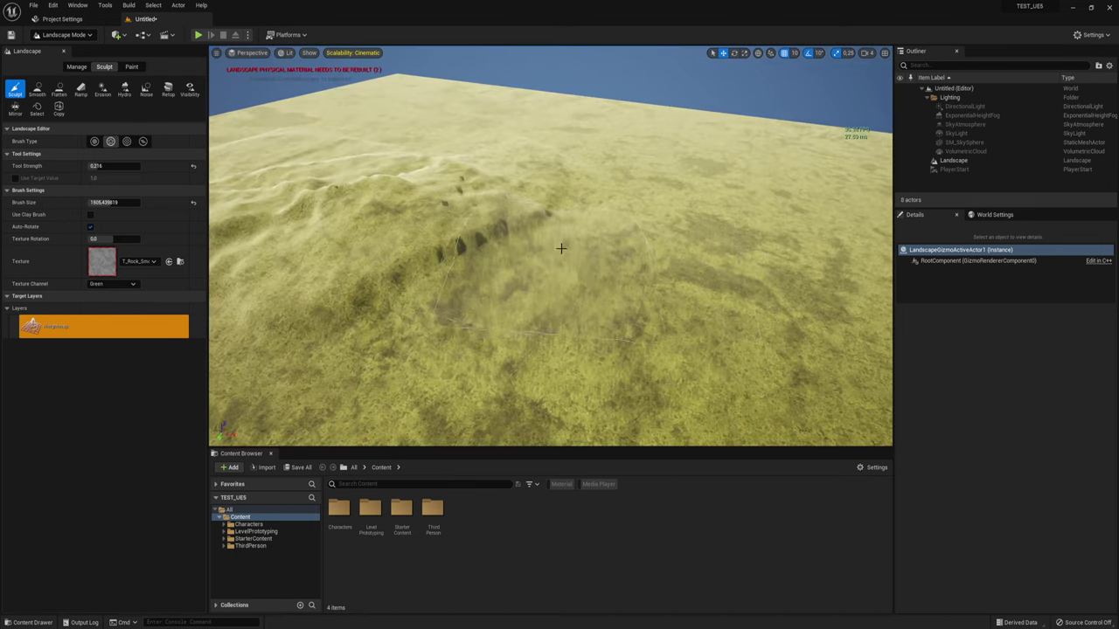
- Switch the brush texture to T_RockMesh and raise textured rocky mounds across the middle
click(154, 263)
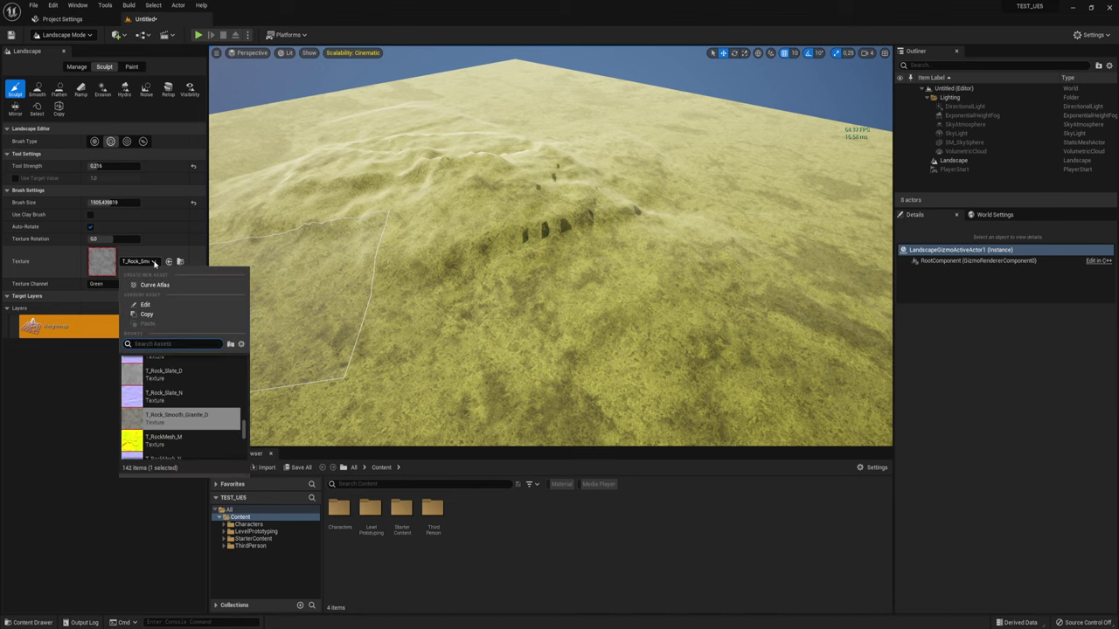
click(183, 441)
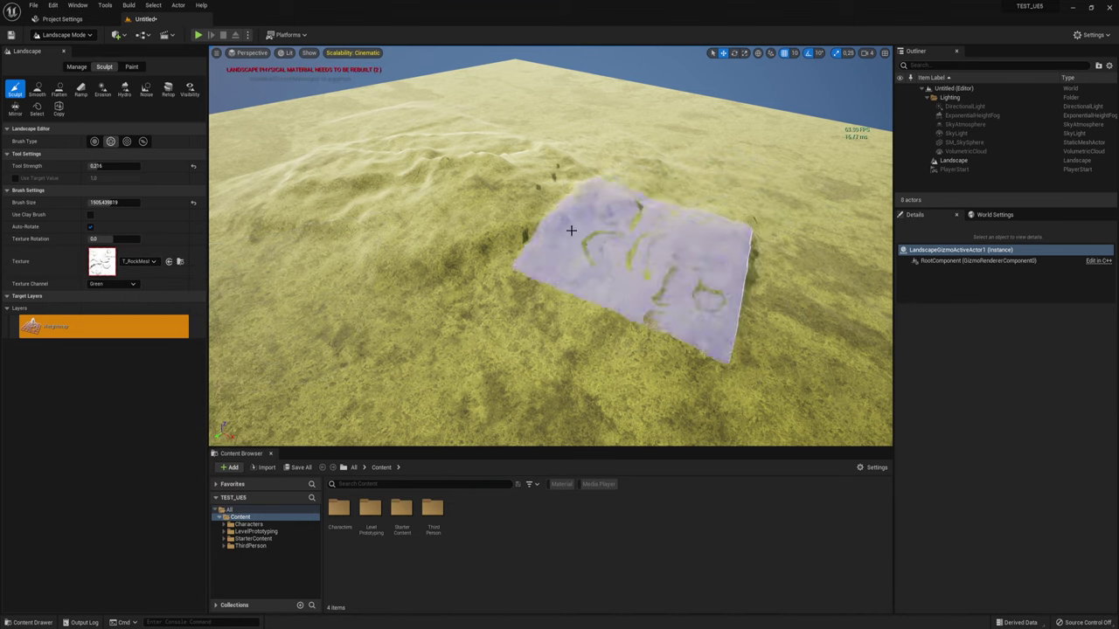
drag(642, 249, 777, 207)
right_drag(777, 207, 711, 157)
drag(612, 214, 463, 250)
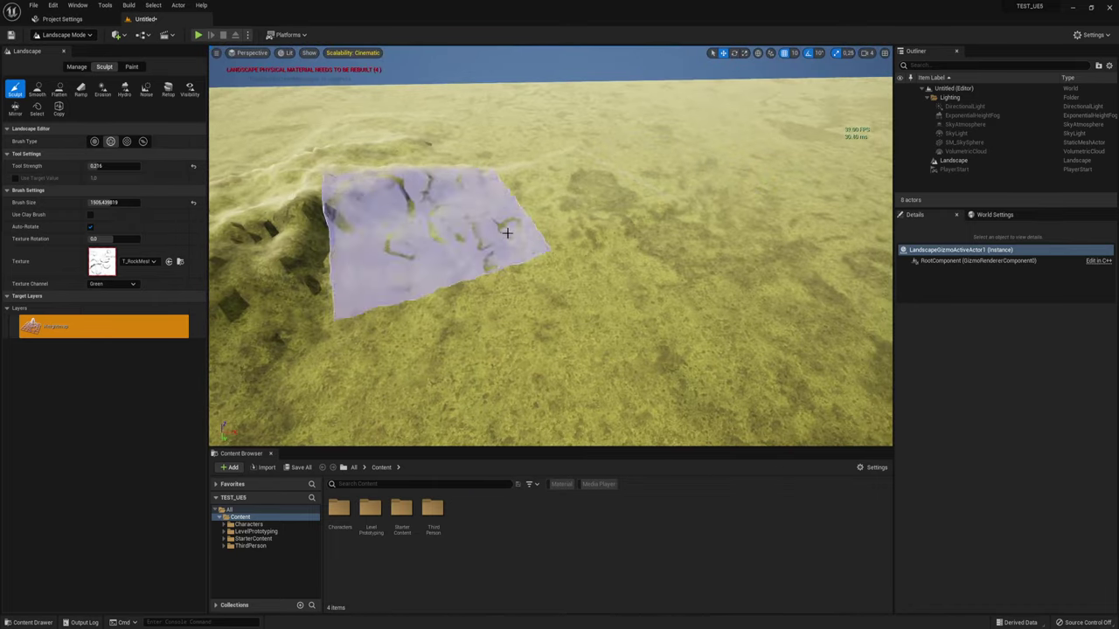
- Set the texture channel to Red and sculpt a large raised mound centre-left
click(118, 285)
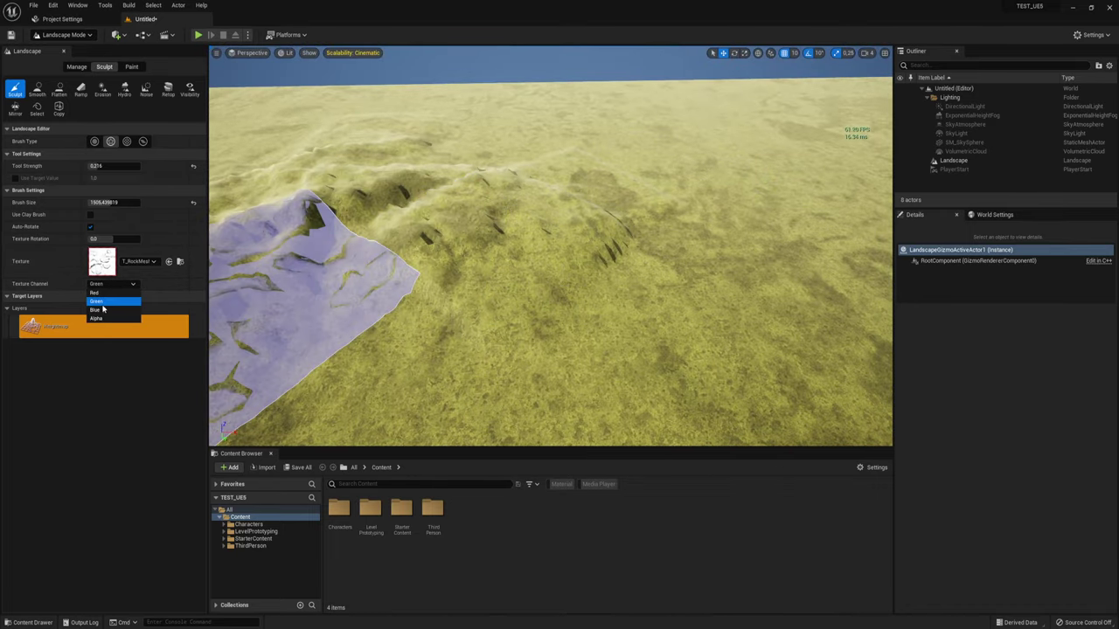
click(105, 294)
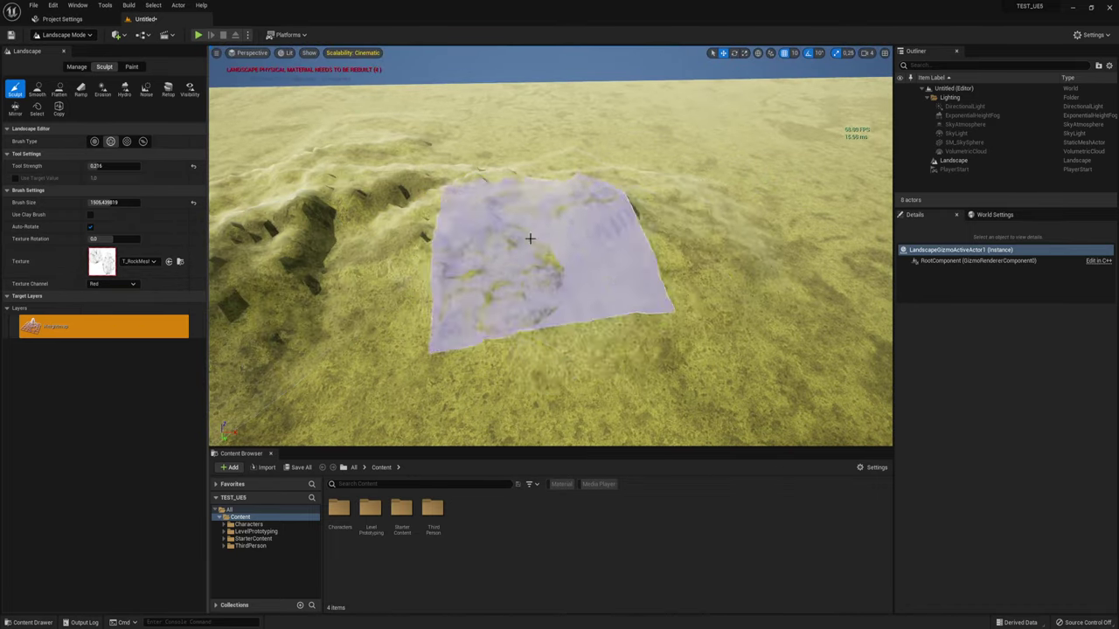
drag(530, 237, 656, 187)
right_drag(655, 187, 496, 283)
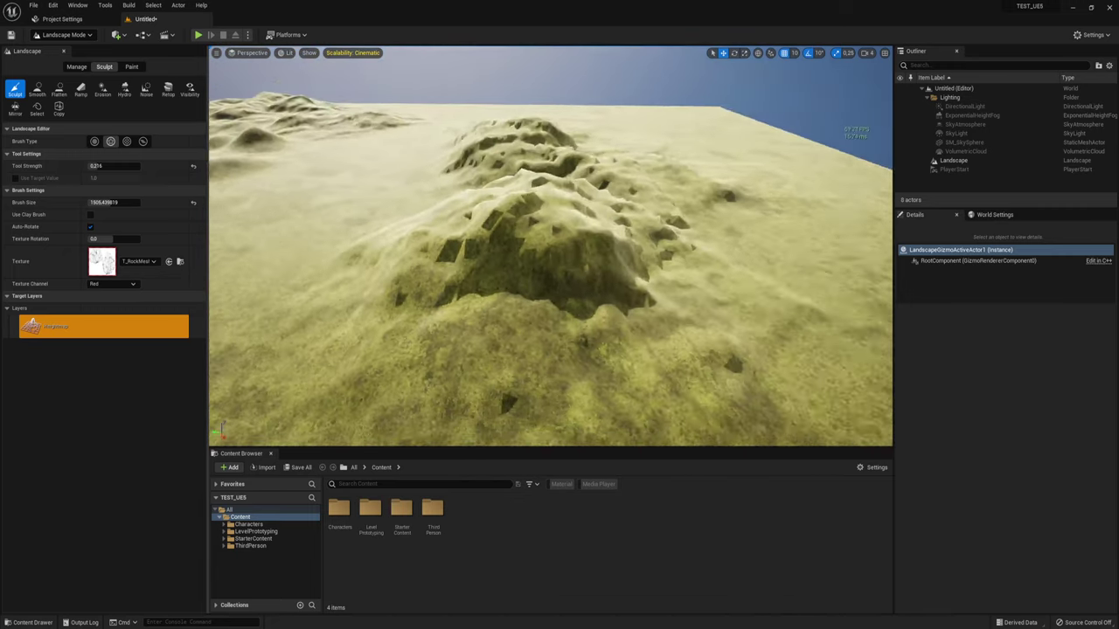
mouse_move(711, 324)
right_down()
mouse_move(612, 298)
mouse_move(560, 262)
mouse_move(711, 335)
right_up()
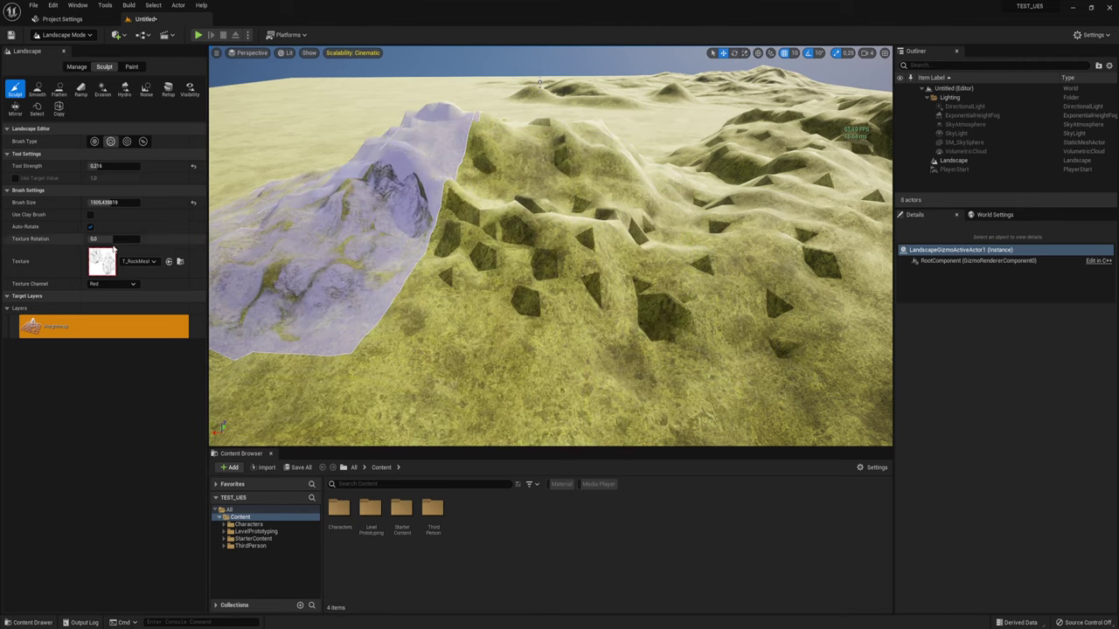
- Use the pattern brush to roughen the flat area and raise a large rocky hill down the slope
click(127, 142)
drag(513, 288, 566, 256)
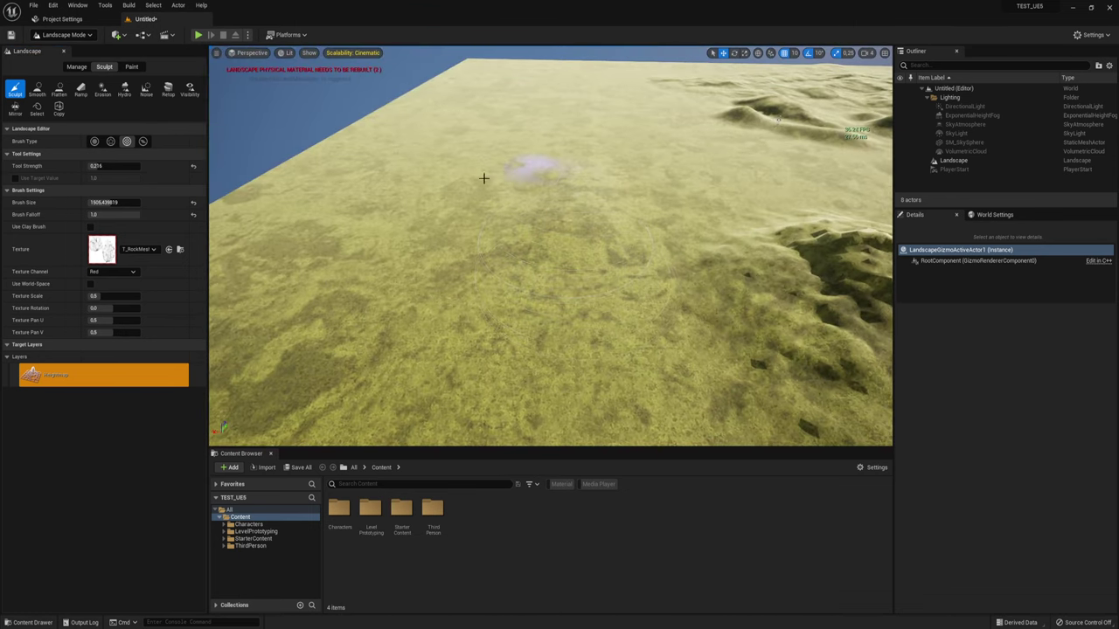
mouse_move(566, 256)
mouse_down()
mouse_move(573, 246)
mouse_move(522, 236)
mouse_up()
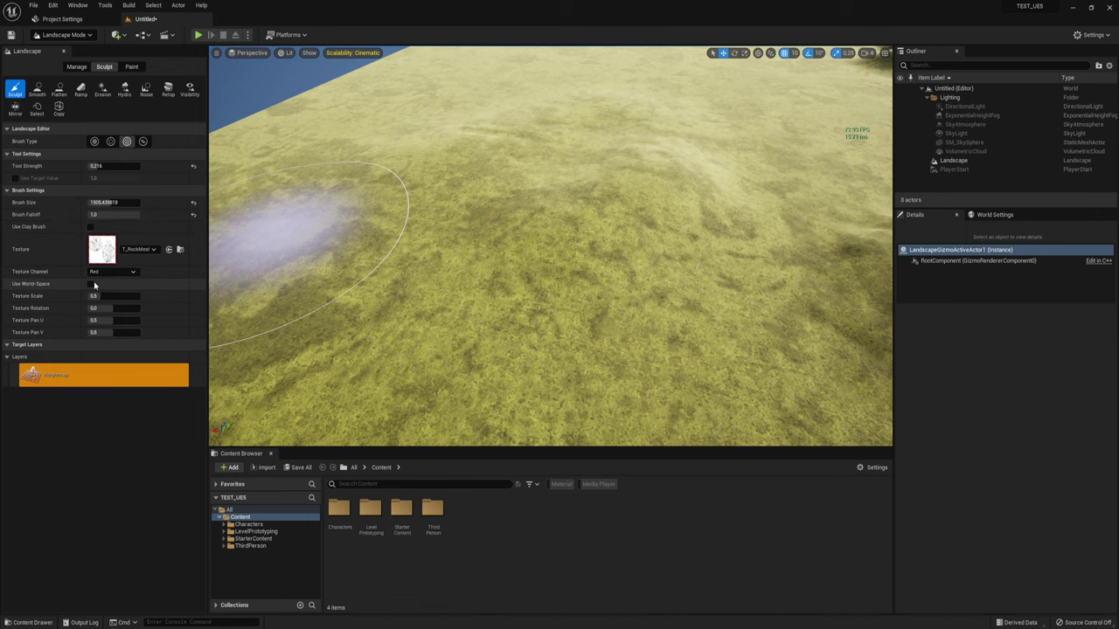
drag(512, 212, 603, 218)
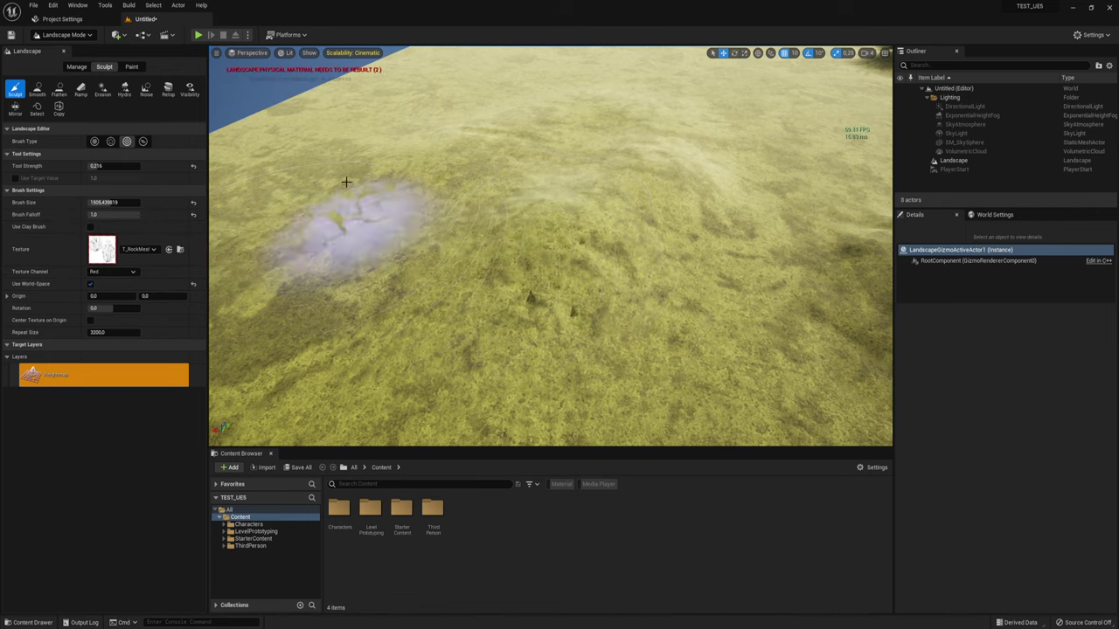
right_drag(603, 219, 488, 211)
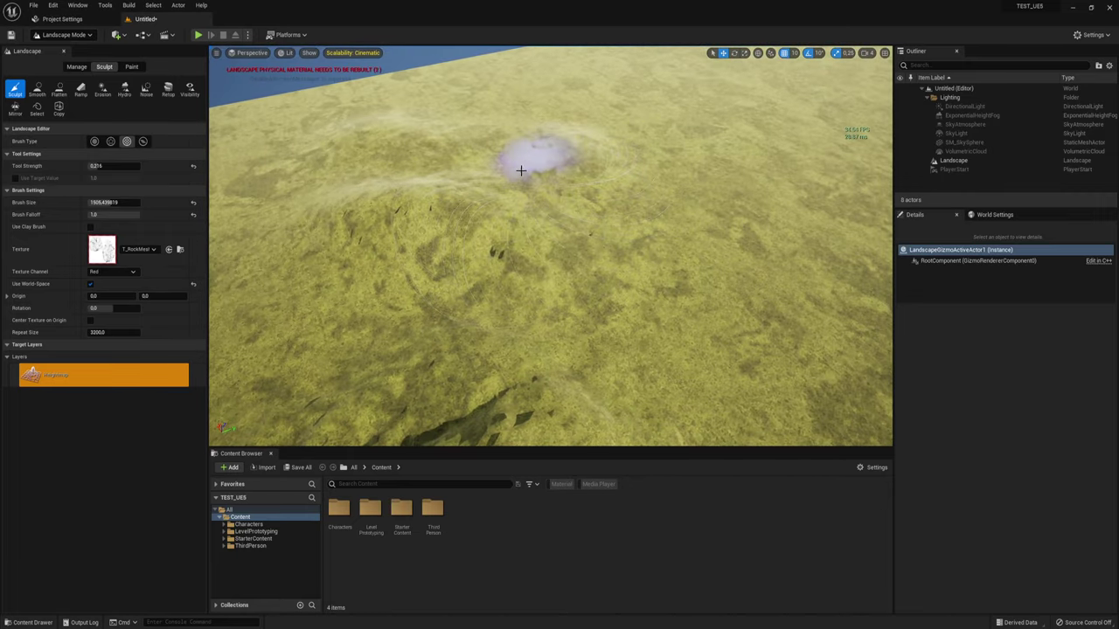
right_drag(499, 324, 61, 300)
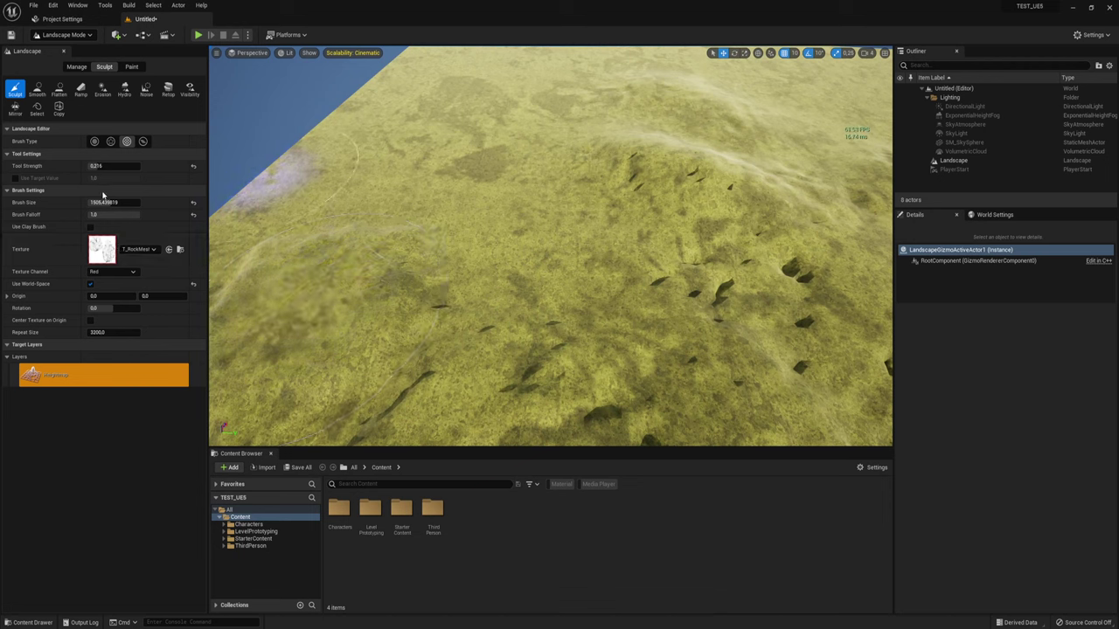
- Enlarge the brush to about 5215, lower falloff to 0.368, and sculpt rocky ridges with pits
key(bracketright)
key(bracketright)
key(bracketright)
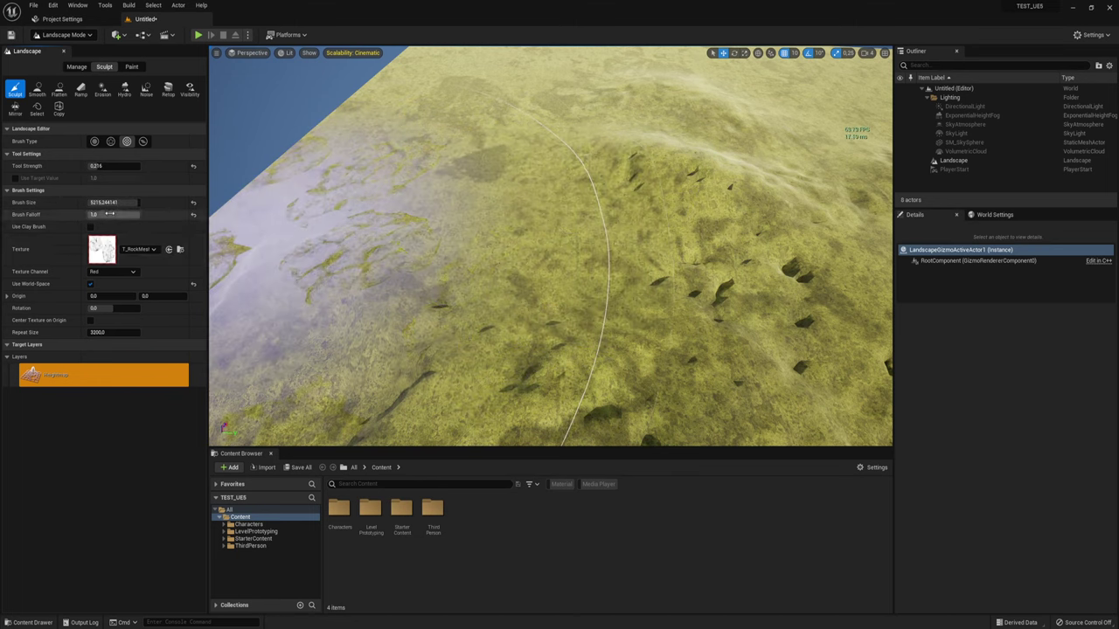
mouse_move(108, 213)
mouse_down()
mouse_move(91, 213)
mouse_move(91, 202)
mouse_up()
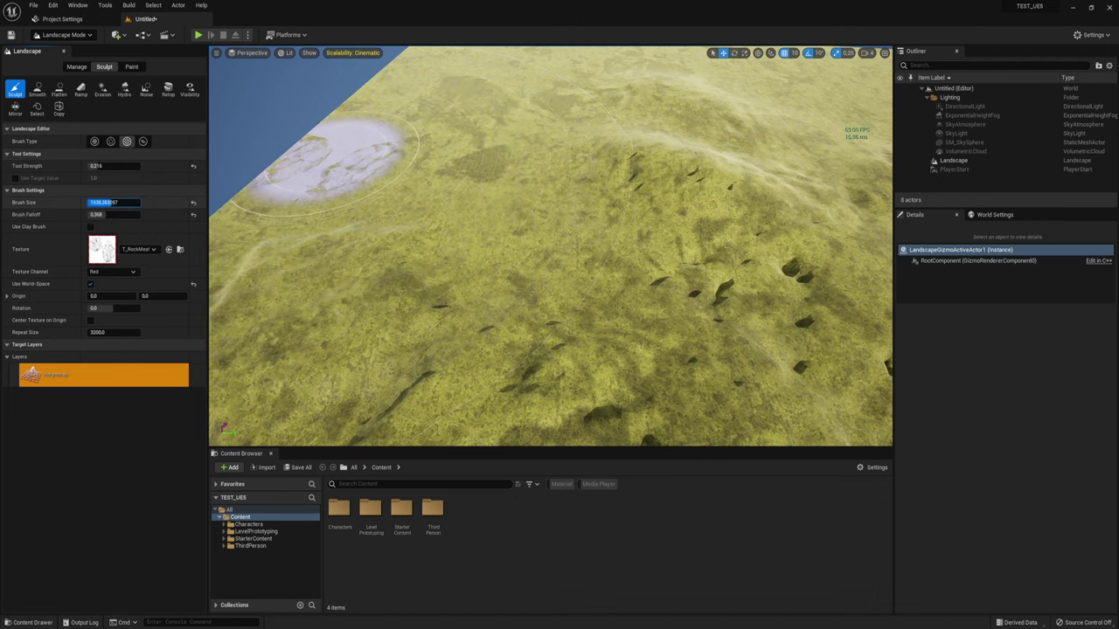
drag(416, 207, 563, 250)
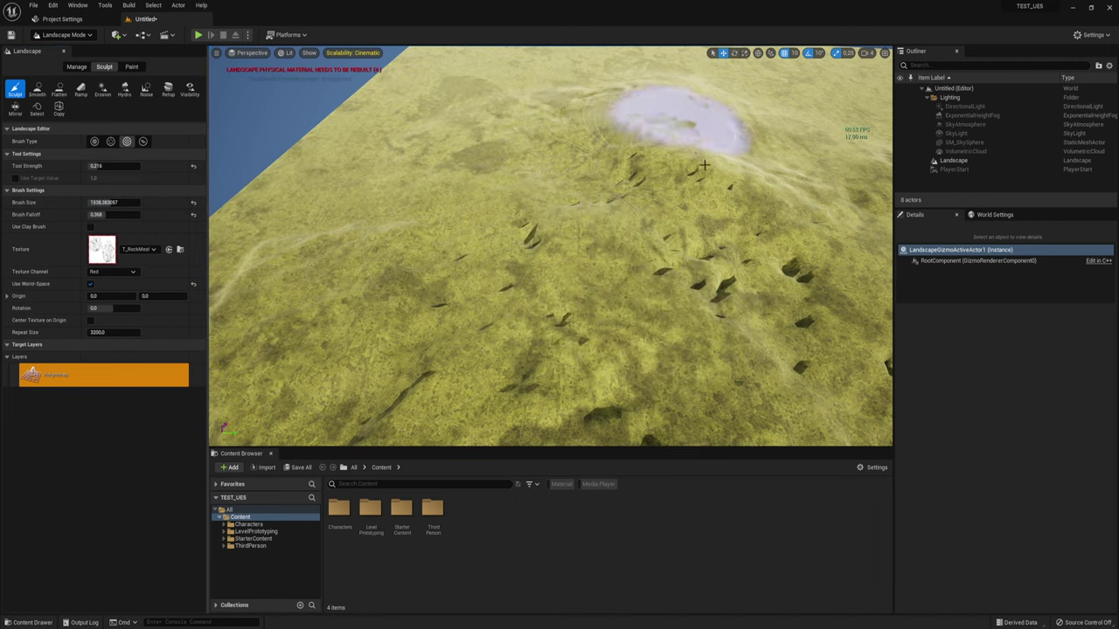
mouse_move(551, 245)
right_down()
mouse_move(524, 262)
mouse_move(533, 257)
right_up()
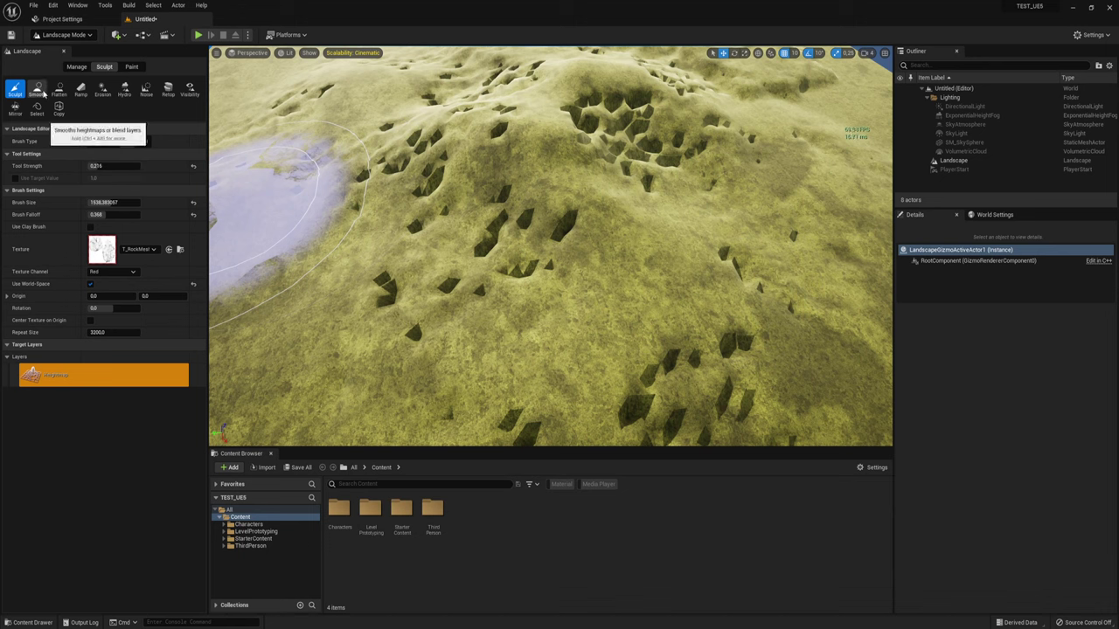
- Switch to the Smooth tool and soften the rocky ridge across the view
click(37, 88)
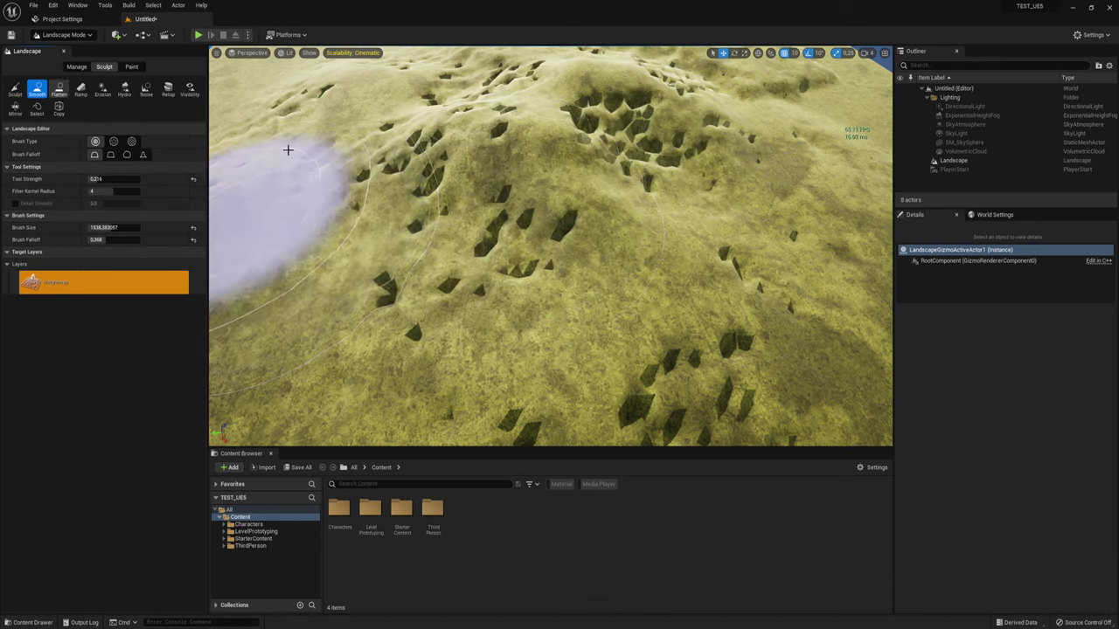
mouse_move(782, 163)
right_down()
mouse_move(769, 175)
mouse_move(769, 140)
right_up()
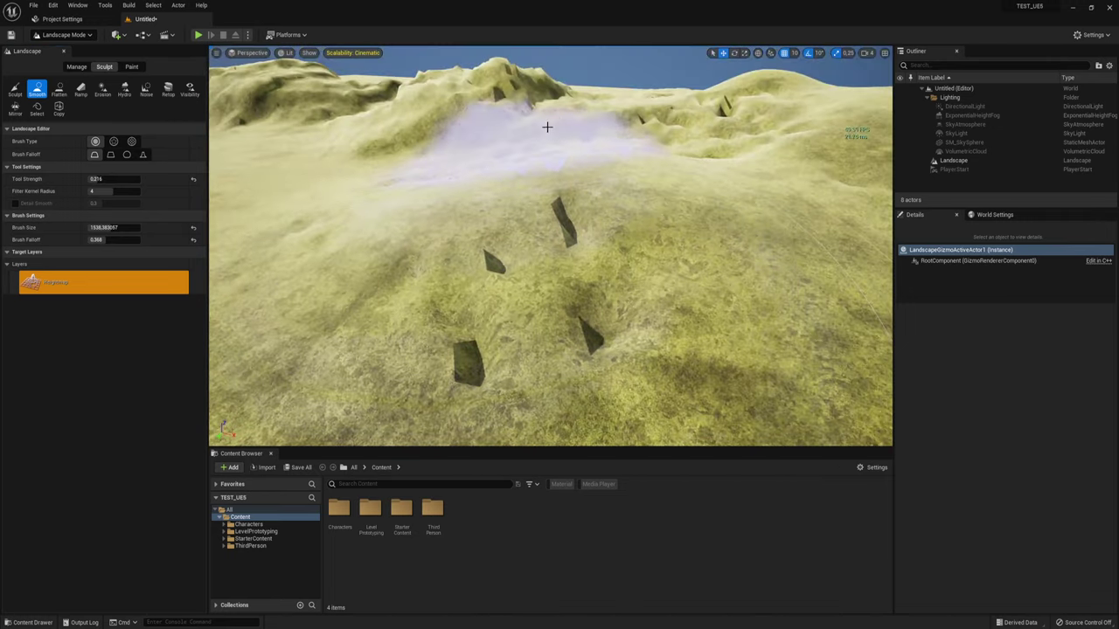
right_drag(550, 125, 559, 262)
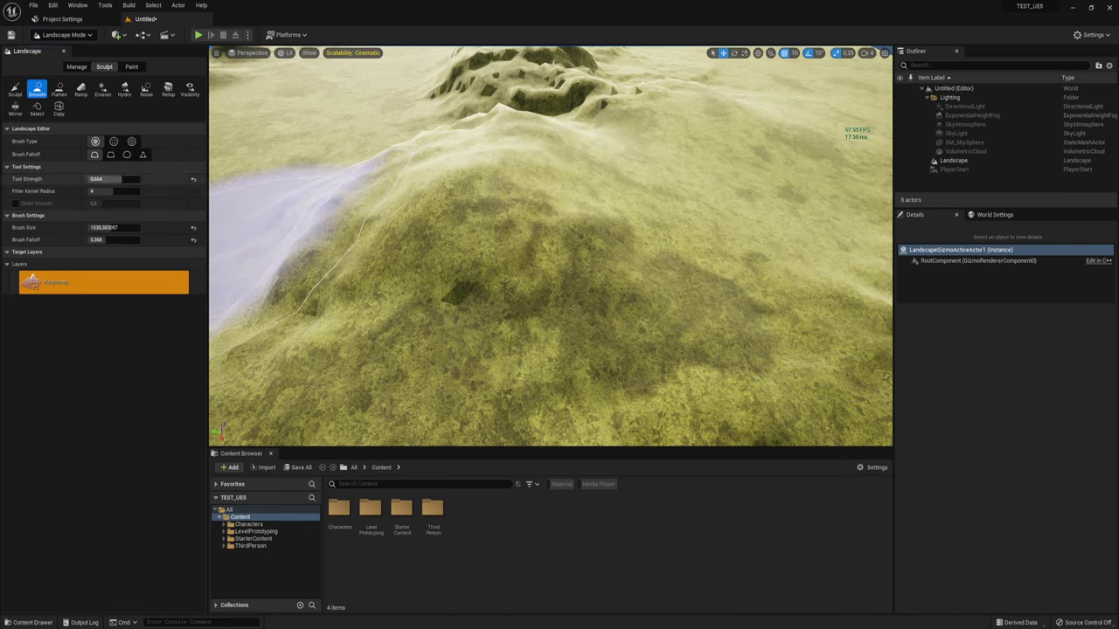
mouse_move(468, 274)
mouse_down()
mouse_move(370, 207)
mouse_move(526, 92)
mouse_up()
mouse_move(478, 77)
right_down()
mouse_move(524, 62)
mouse_move(579, 142)
mouse_move(534, 305)
right_up()
right_drag(547, 206, 575, 264)
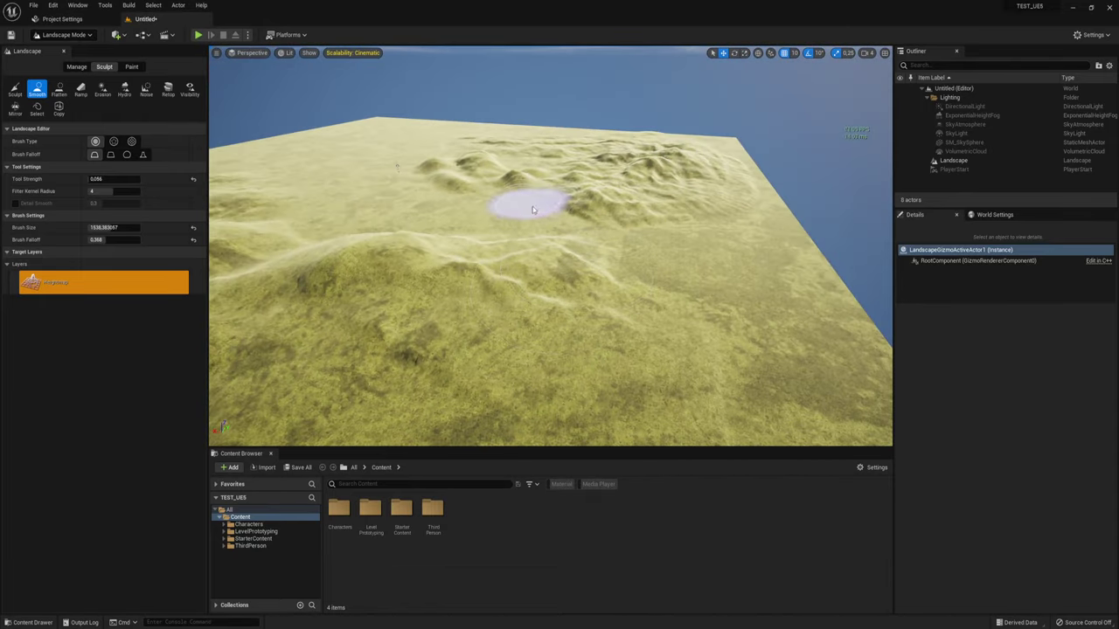
- Fly around the landscape to survey the sculpted hills from high and low angles
right_drag(674, 160, 674, 160)
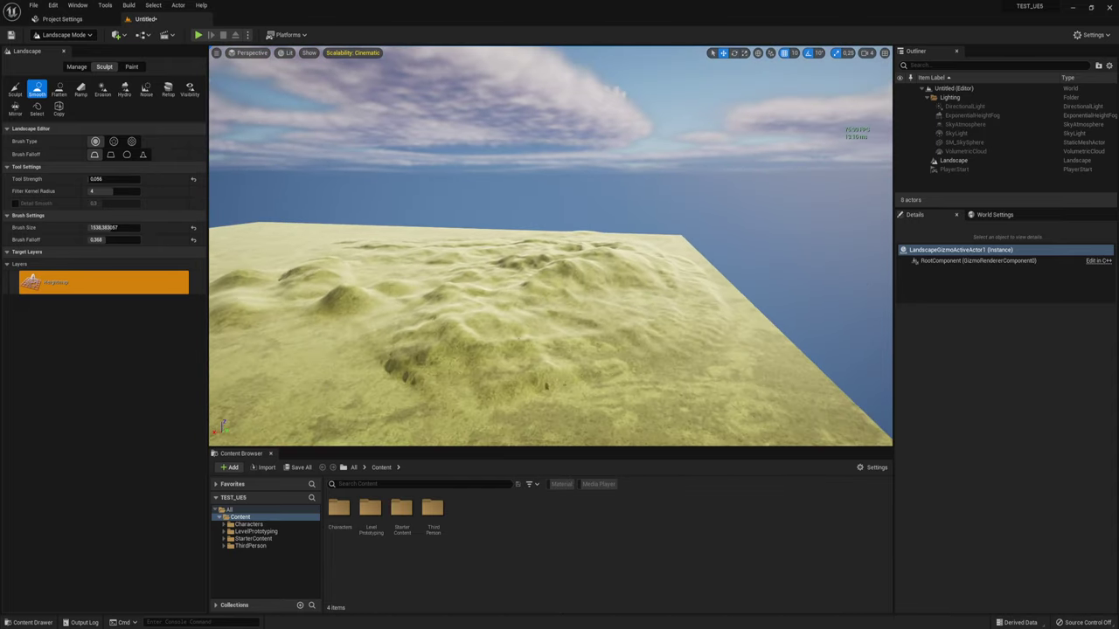
right_drag(561, 132, 561, 132)
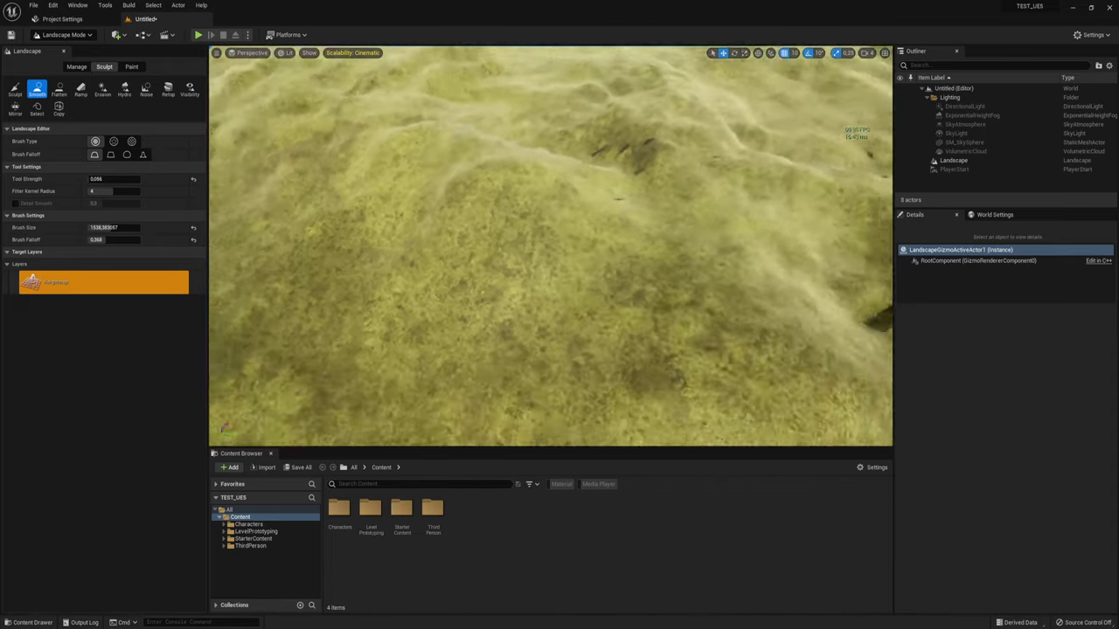
right_drag(639, 239, 639, 239)
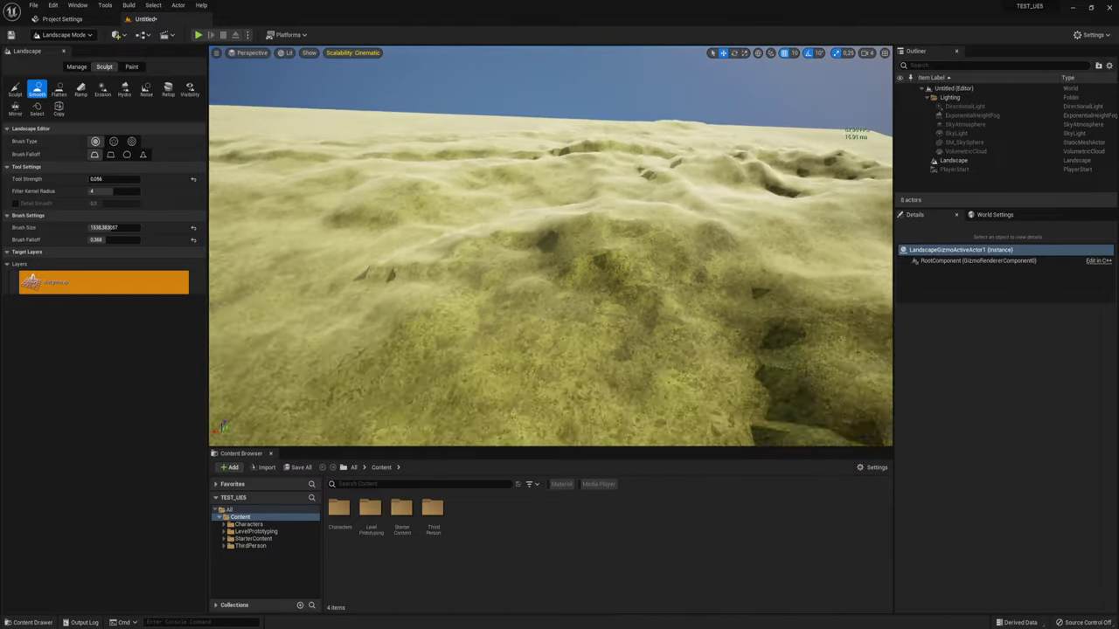
right_drag(766, 146, 766, 146)
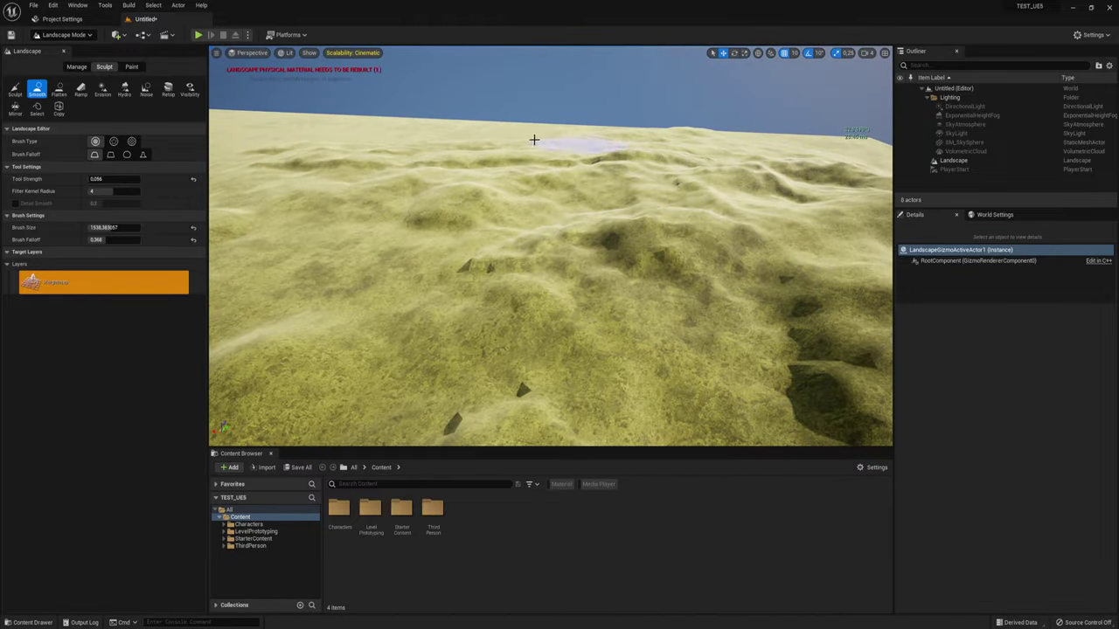
right_drag(497, 256, 496, 256)
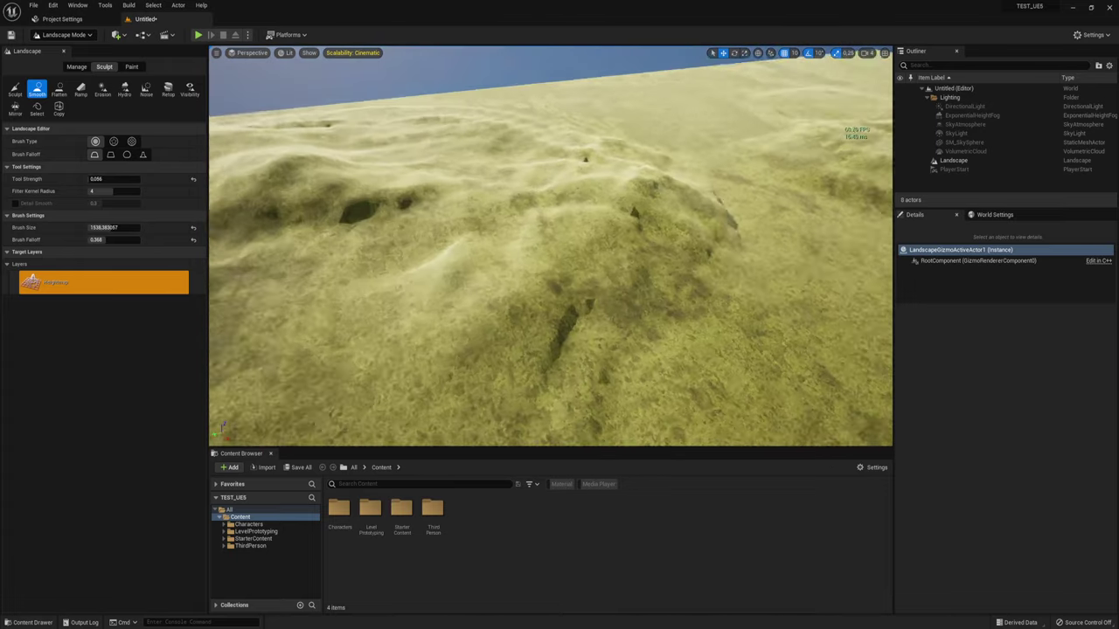
right_drag(369, 283, 369, 284)
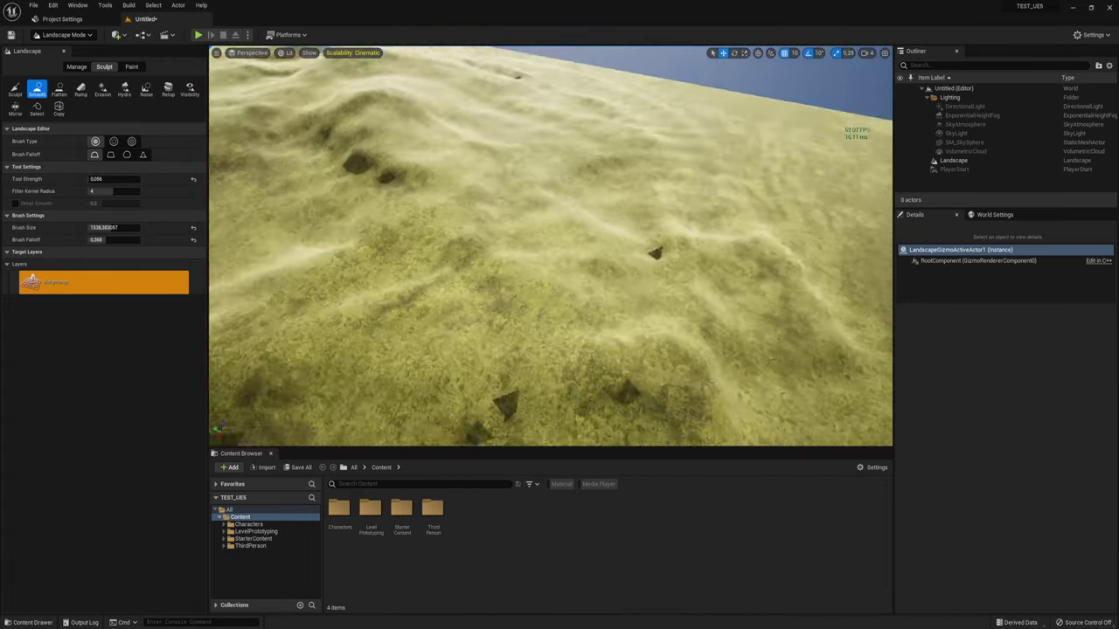
right_drag(318, 77, 327, 283)
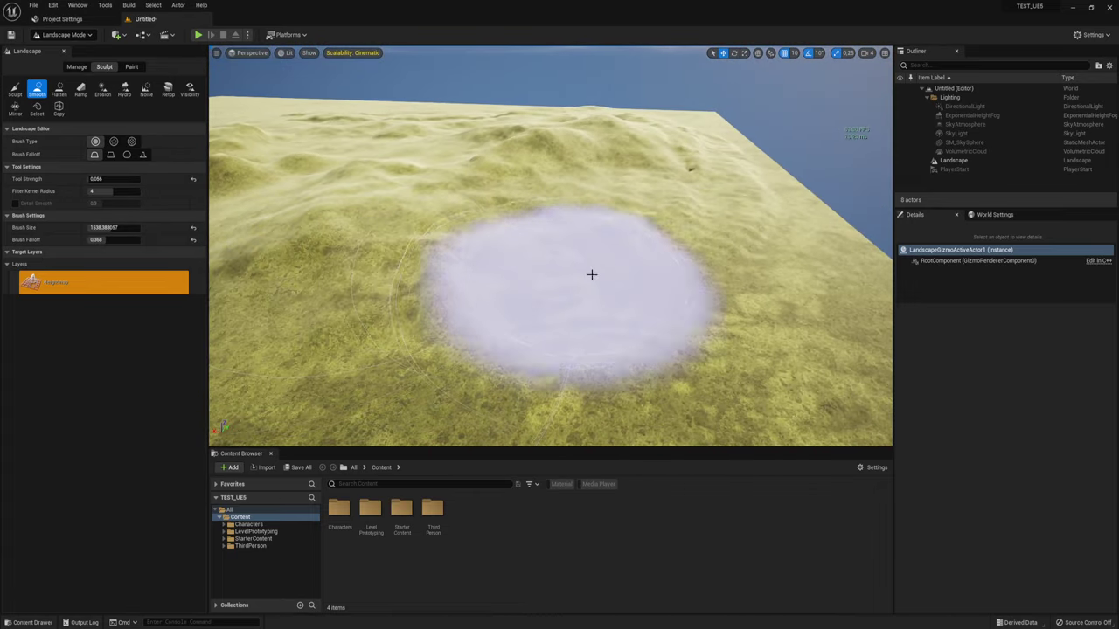
right_drag(721, 191, 704, 123)
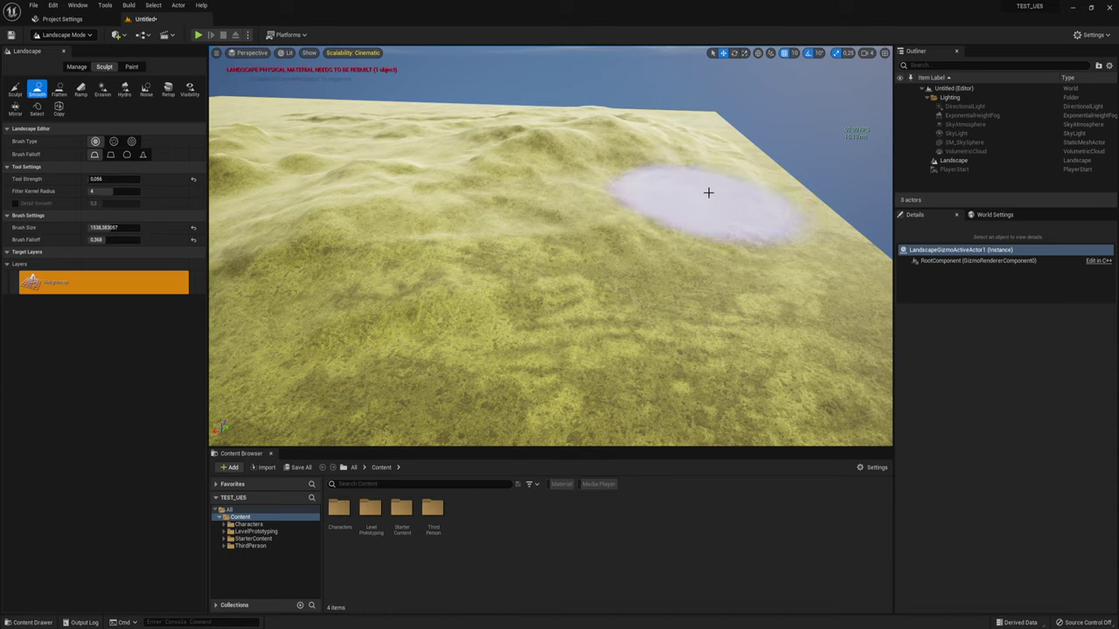
right_drag(708, 193, 709, 192)
right_drag(495, 184, 525, 197)
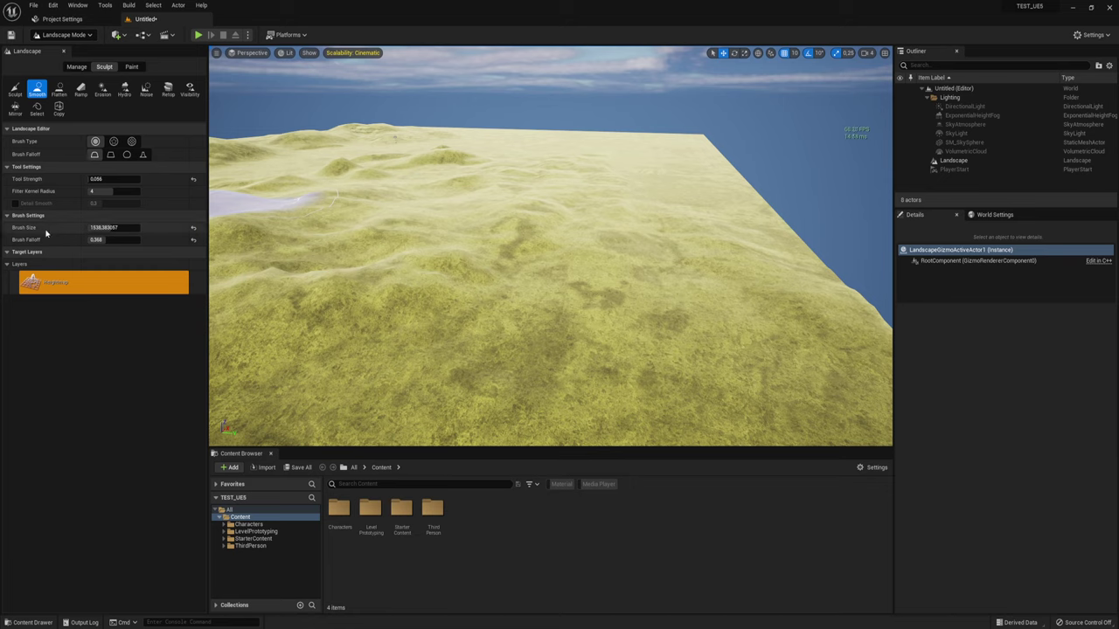
- Smooth the terrain near the far edge and the hills further up the slope
drag(574, 305, 565, 246)
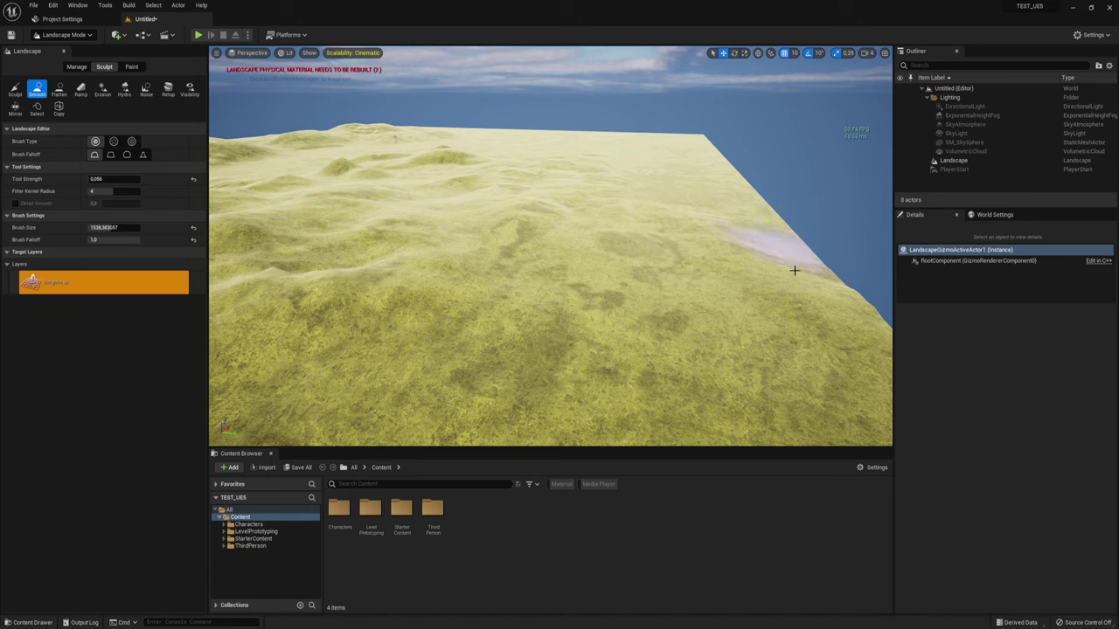
right_drag(755, 237, 756, 237)
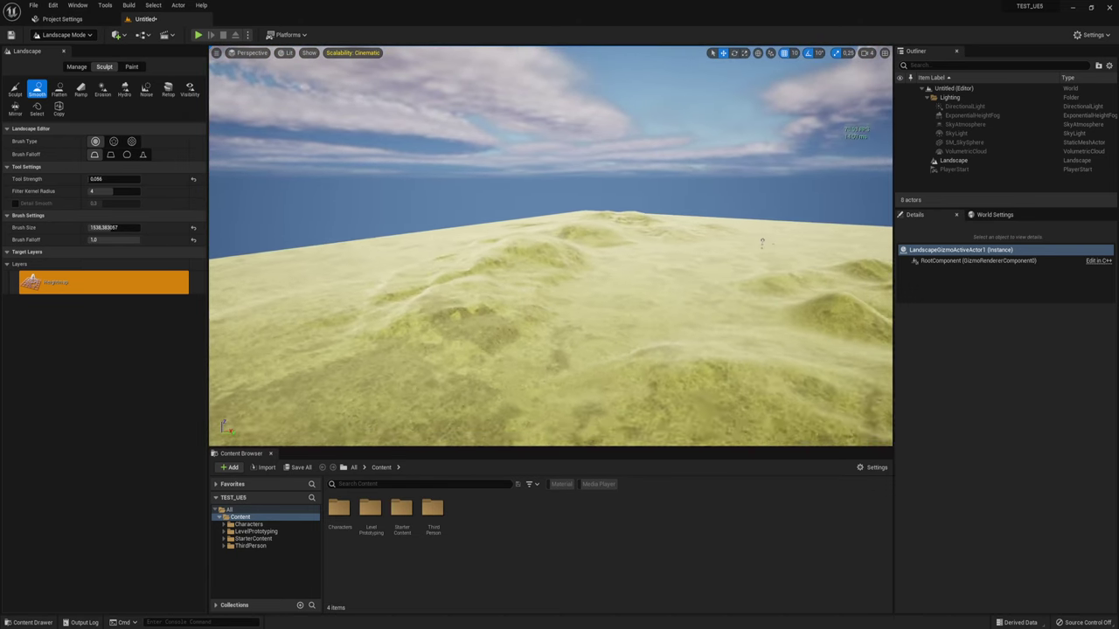
right_drag(519, 332, 519, 331)
drag(519, 331, 497, 263)
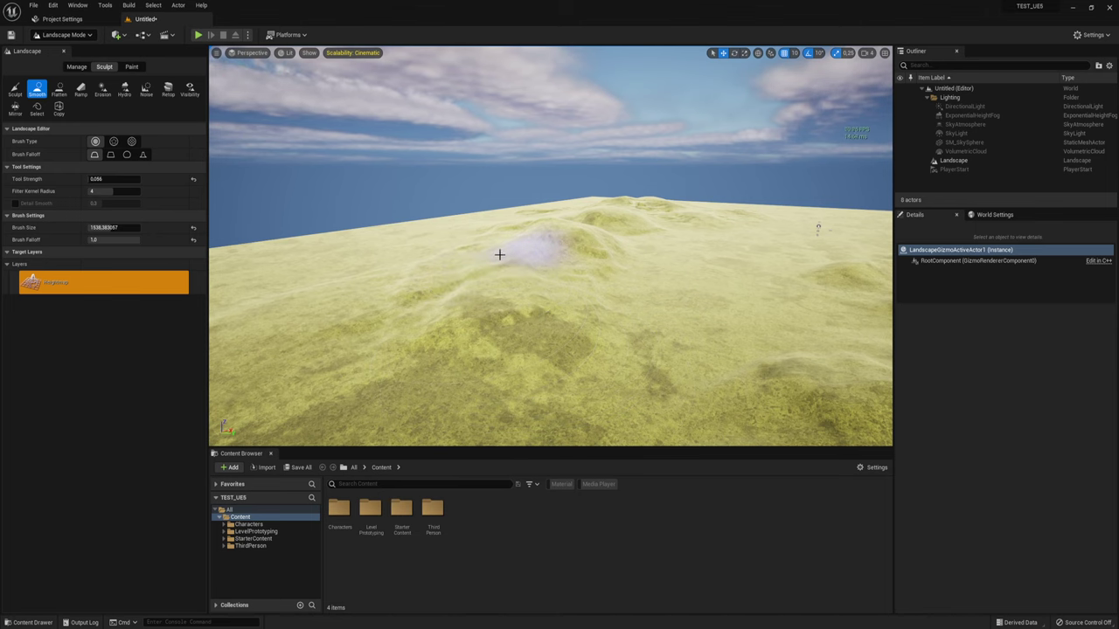
right_drag(502, 292, 403, 193)
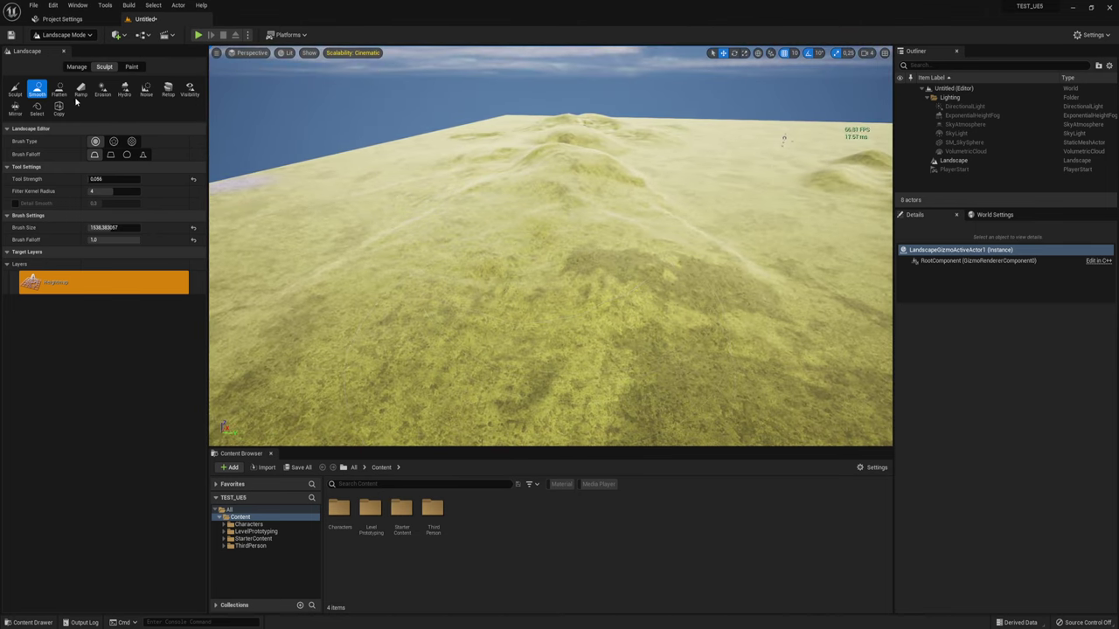
- Switch to the Flatten tool and level a hilltop into a plateau
click(61, 91)
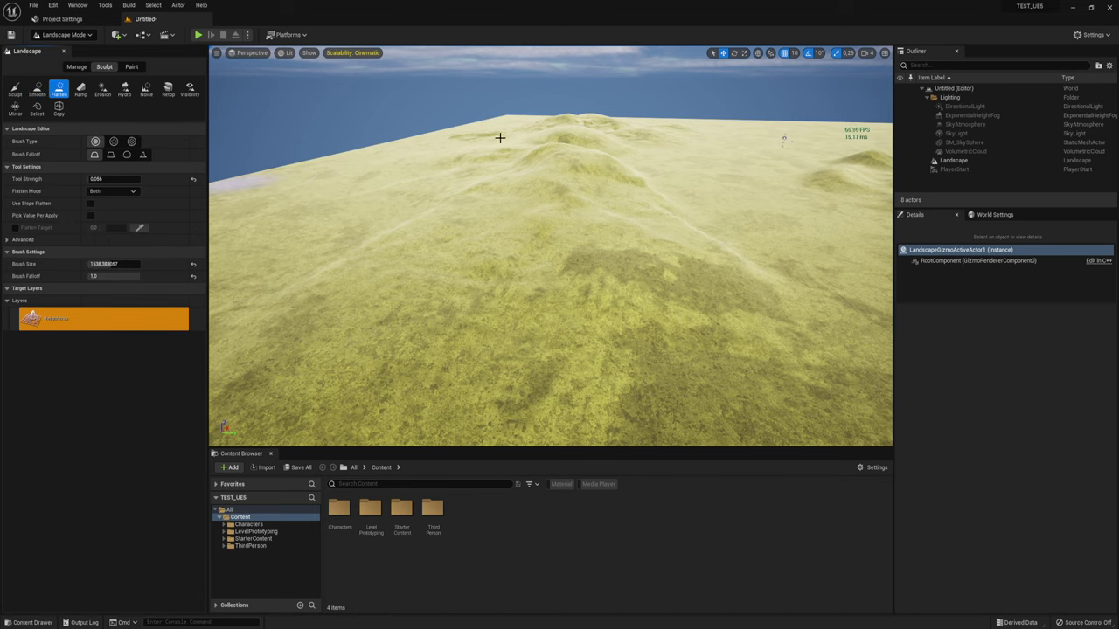
right_drag(500, 138, 533, 206)
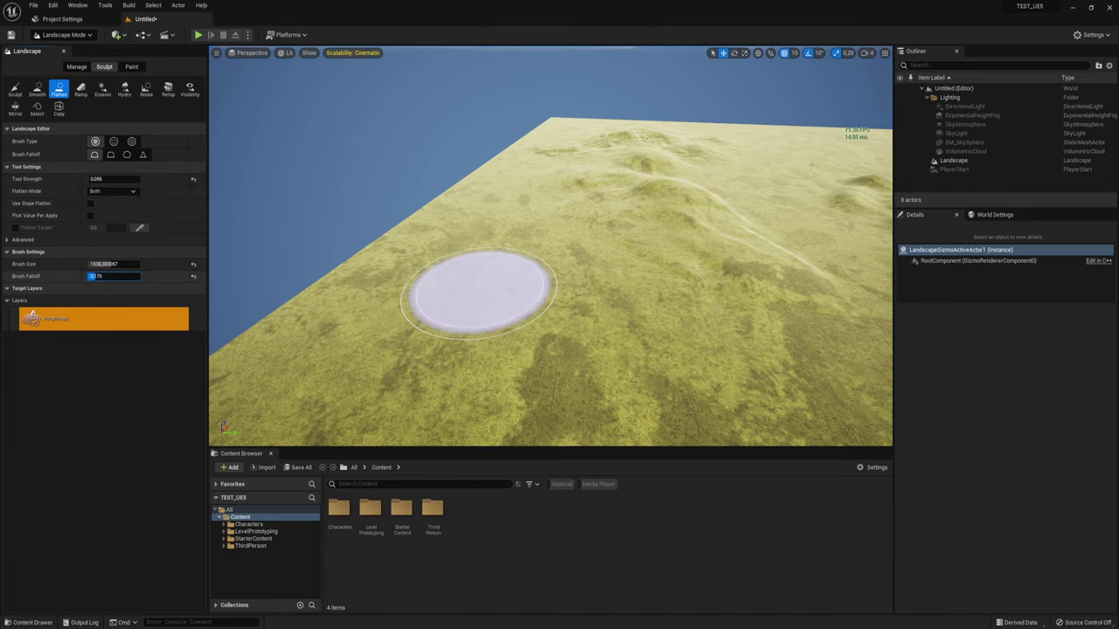
mouse_move(754, 234)
right_down()
mouse_move(667, 228)
mouse_move(667, 209)
mouse_move(540, 260)
right_up()
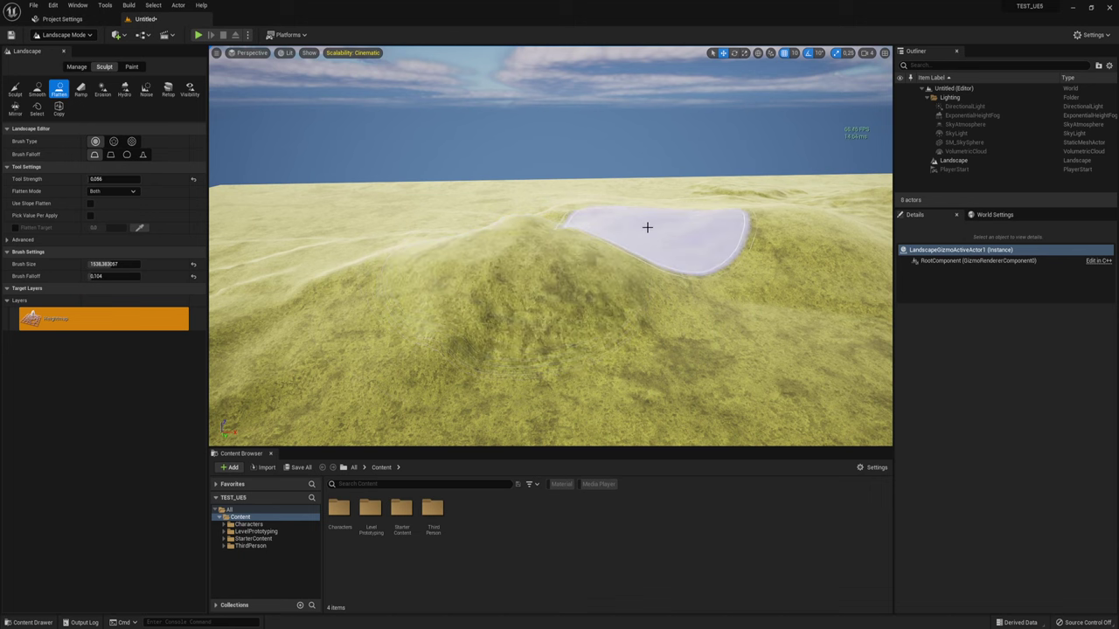
right_drag(650, 257, 512, 228)
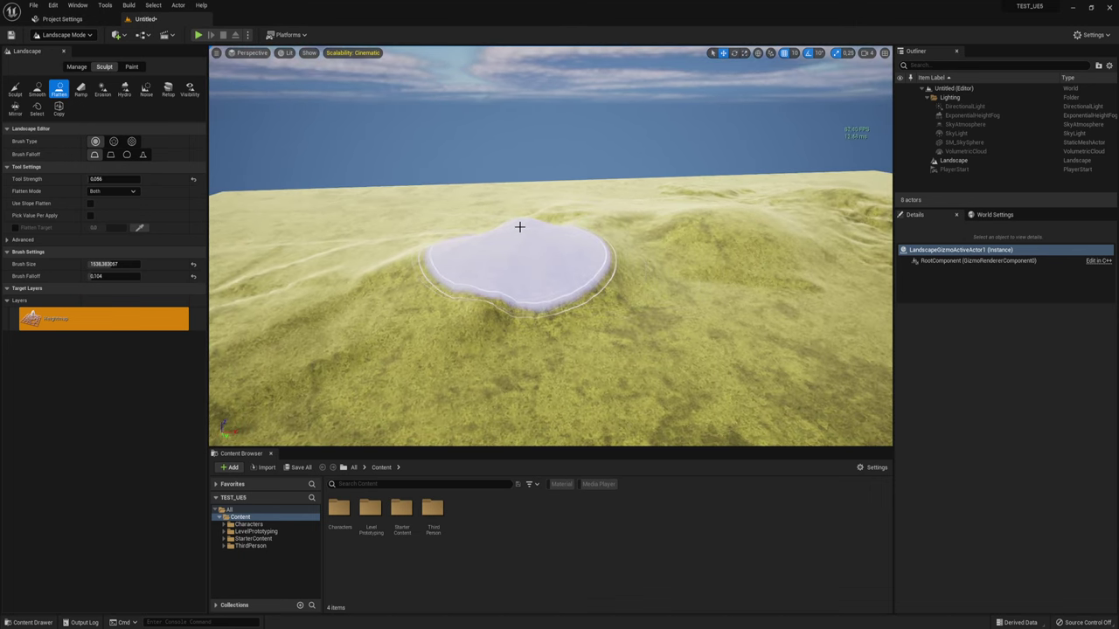
drag(583, 224, 611, 227)
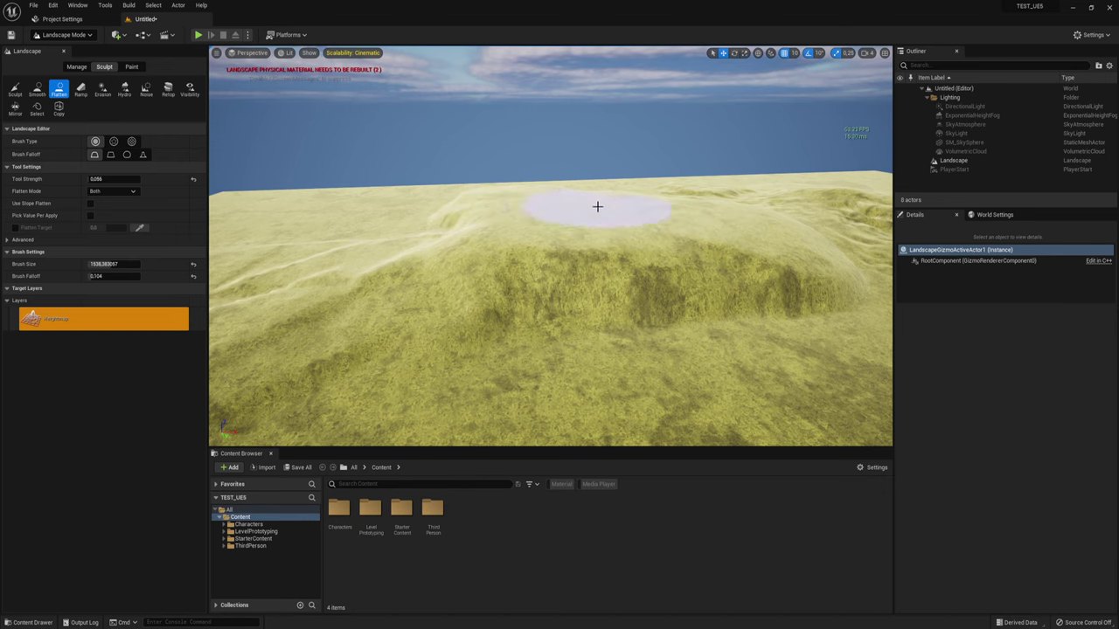
right_drag(597, 207, 604, 178)
mouse_move(573, 215)
mouse_down()
mouse_move(532, 267)
mouse_move(542, 269)
mouse_up()
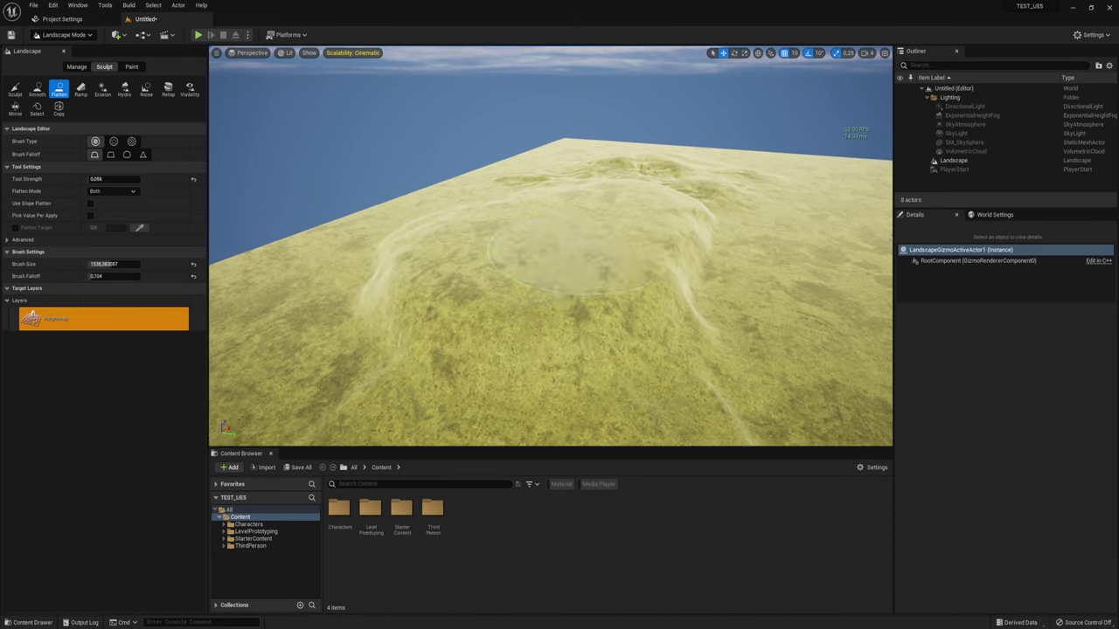
right_drag(568, 258, 597, 270)
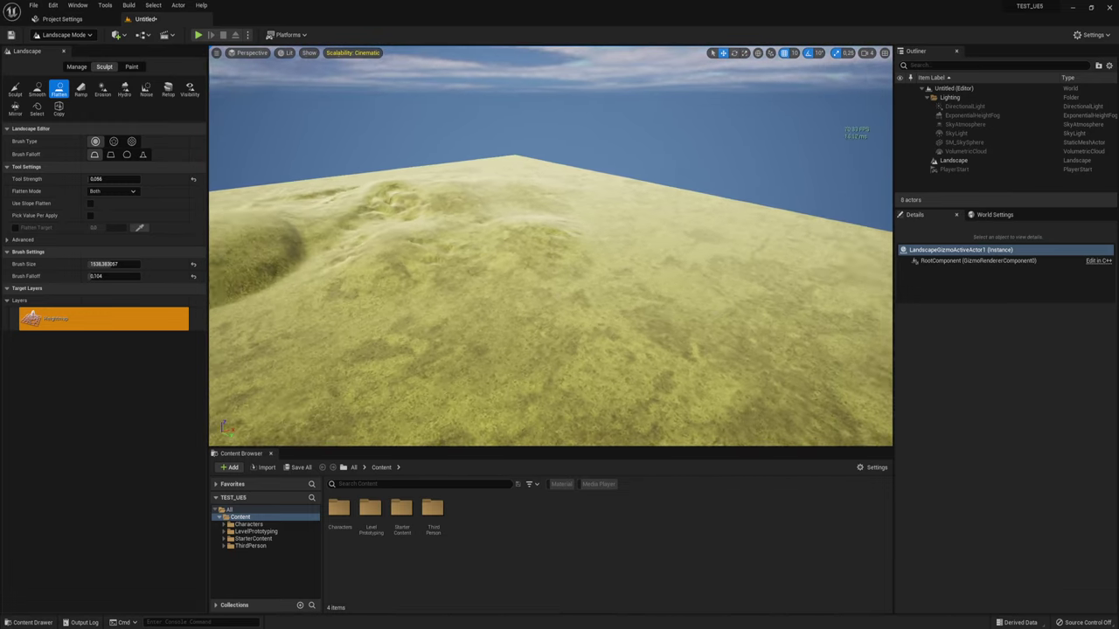
- Flatten the central area and more patches of the hills into level ground
drag(691, 300, 559, 242)
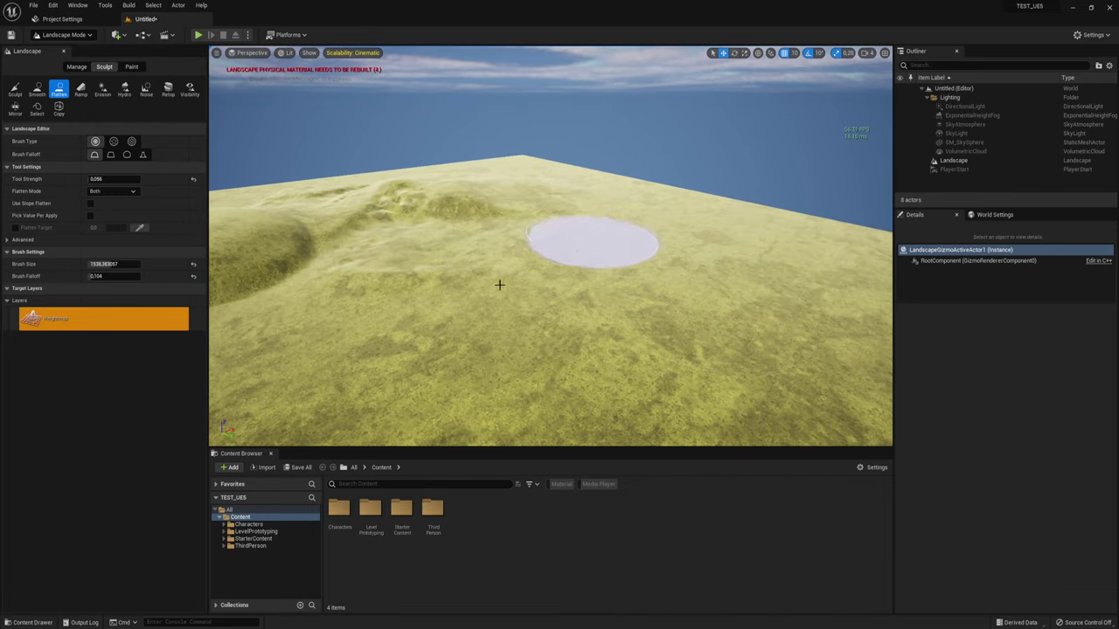
drag(499, 284, 749, 255)
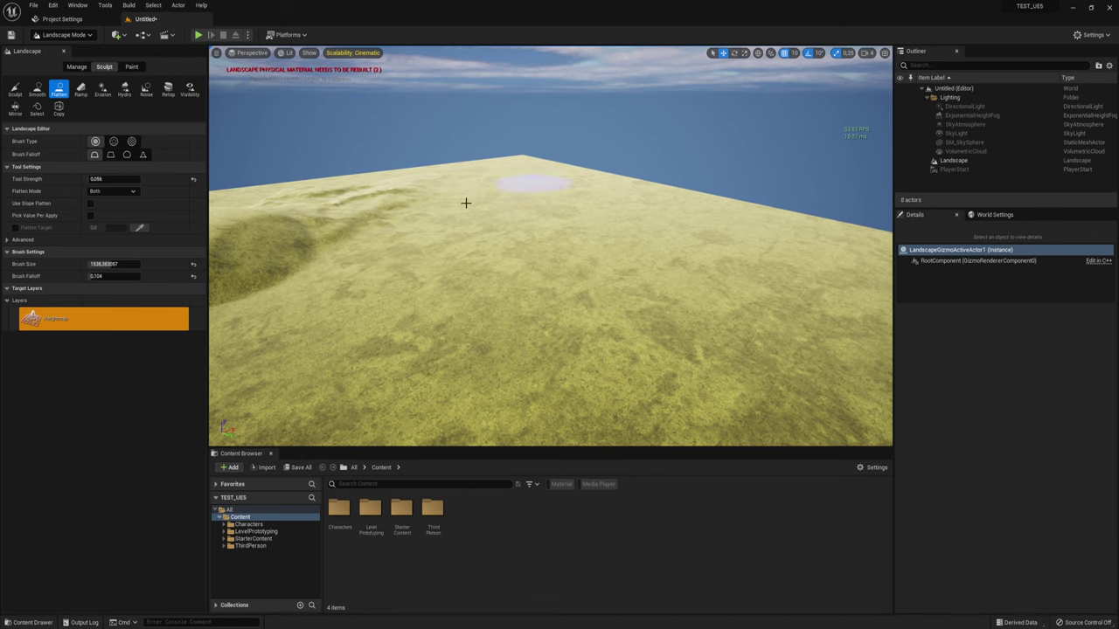
right_drag(410, 207, 423, 212)
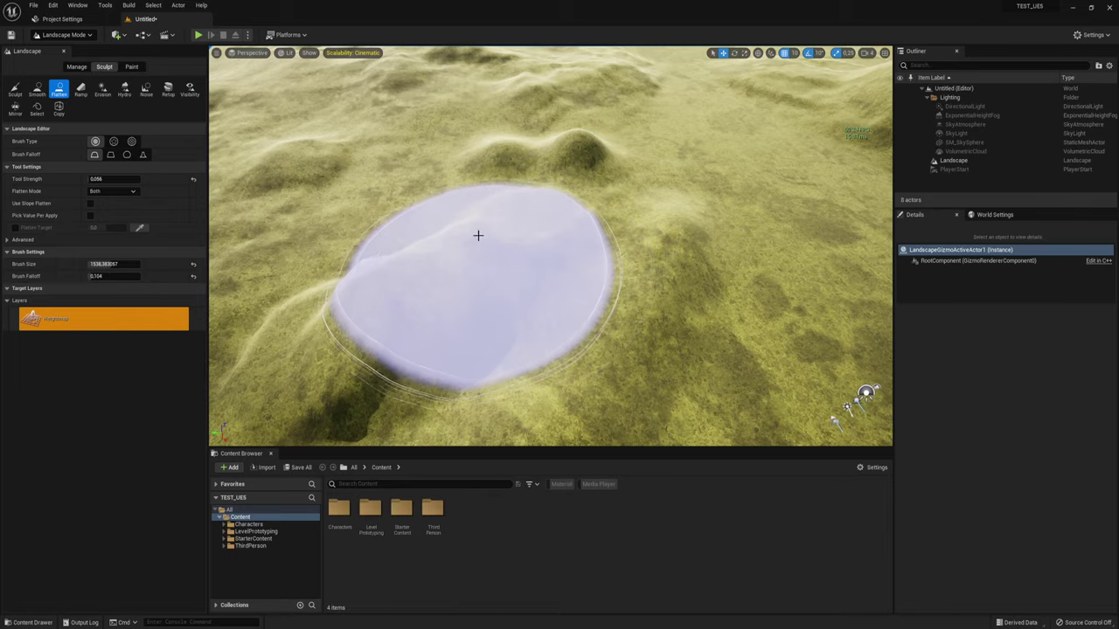
drag(476, 239, 542, 232)
mouse_move(542, 232)
right_down()
mouse_move(525, 262)
mouse_move(640, 295)
mouse_move(453, 323)
mouse_move(354, 251)
mouse_move(179, 232)
right_up()
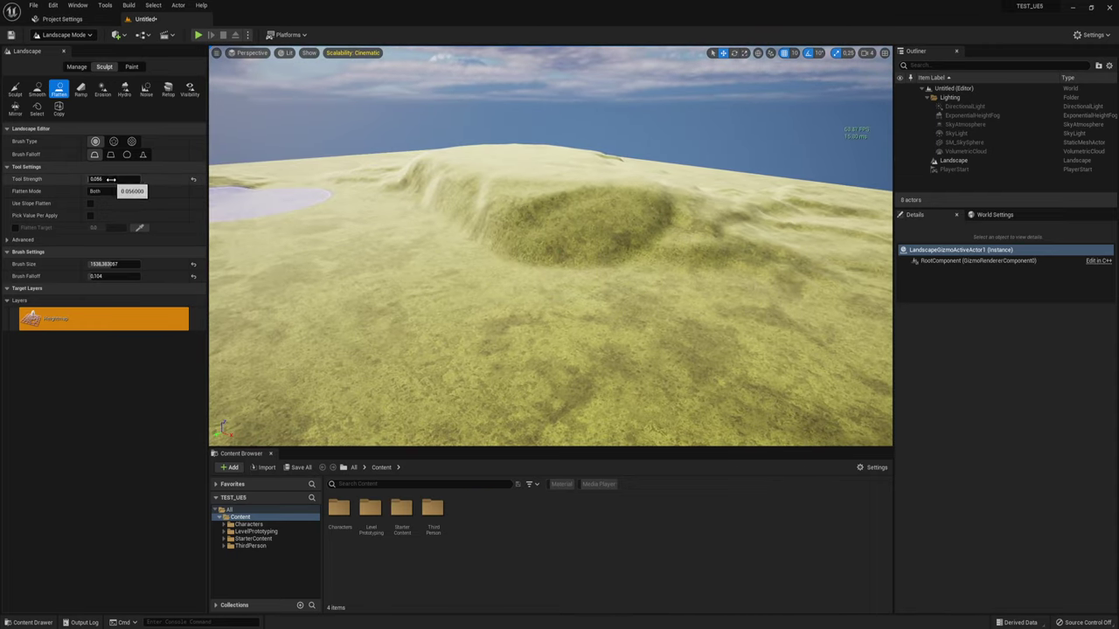
- Raise Flatten strength to 0.208 and carve a flat terrace with cliff edges
drag(139, 179, 134, 178)
drag(527, 242, 602, 201)
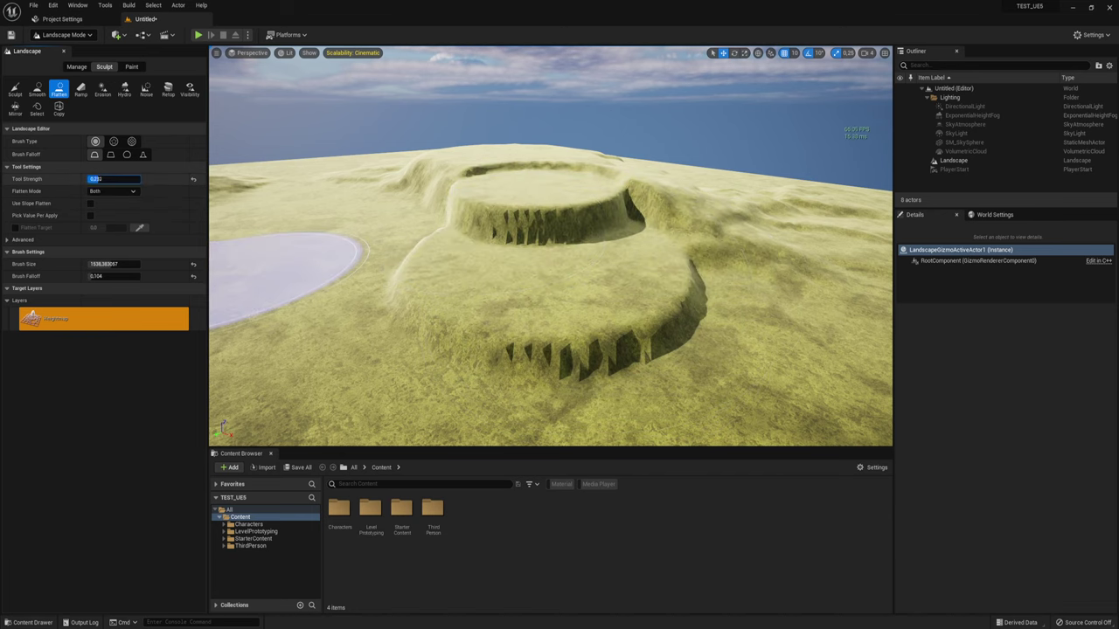
mouse_move(699, 333)
right_down()
mouse_move(634, 257)
mouse_move(605, 318)
right_up()
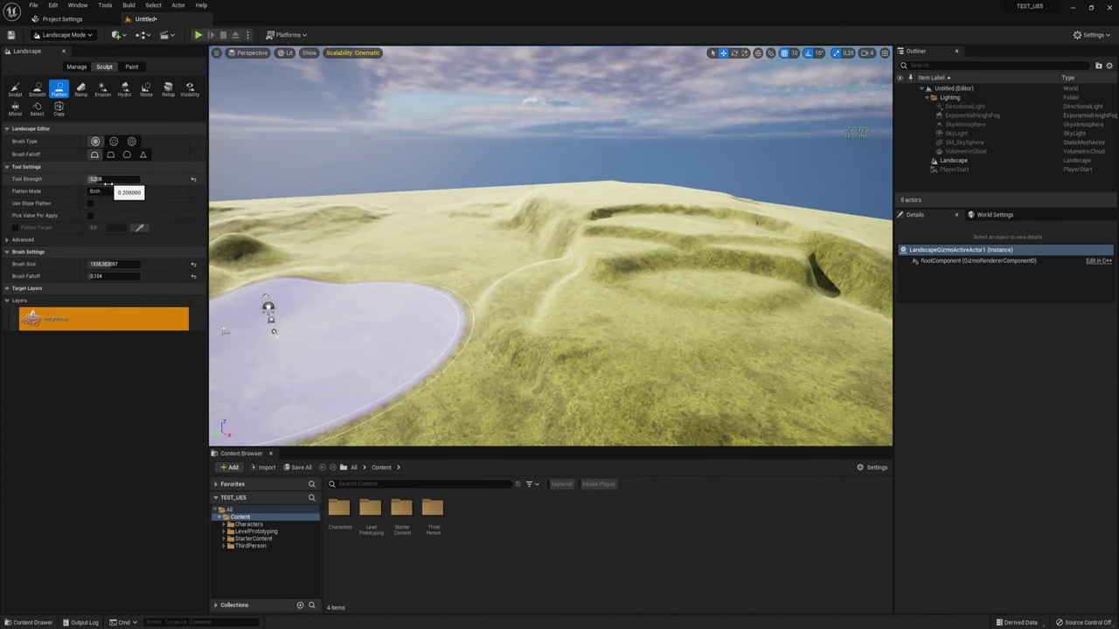
- Set Flatten Mode to Lower, then switch to the Ramp tool facing a new ridge
click(97, 217)
mouse_move(601, 266)
right_down()
mouse_move(612, 280)
mouse_move(618, 225)
right_up()
mouse_move(515, 220)
right_down()
mouse_move(420, 425)
mouse_move(282, 192)
right_up()
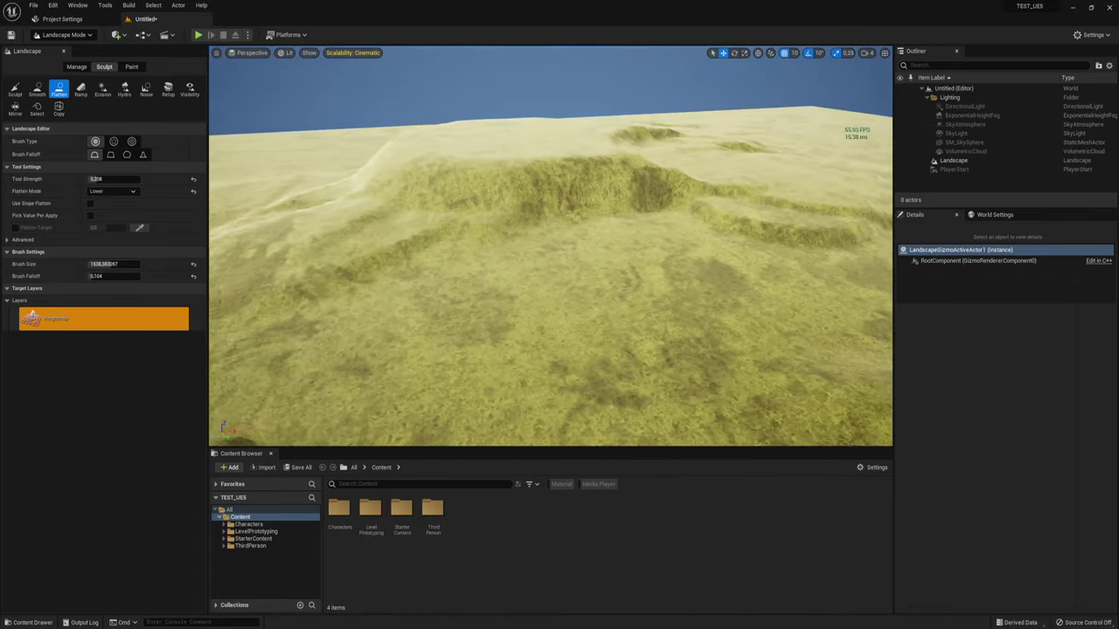
click(82, 90)
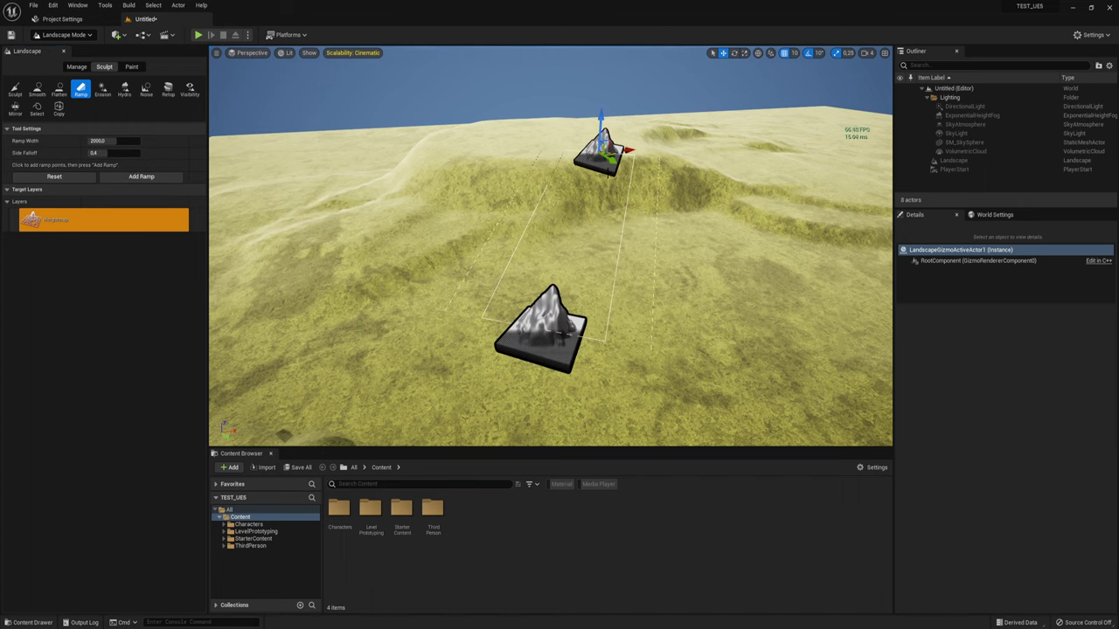
- Fly the viewport along the ramp path to inspect both placed ramp points
right_drag(619, 233, 715, 179)
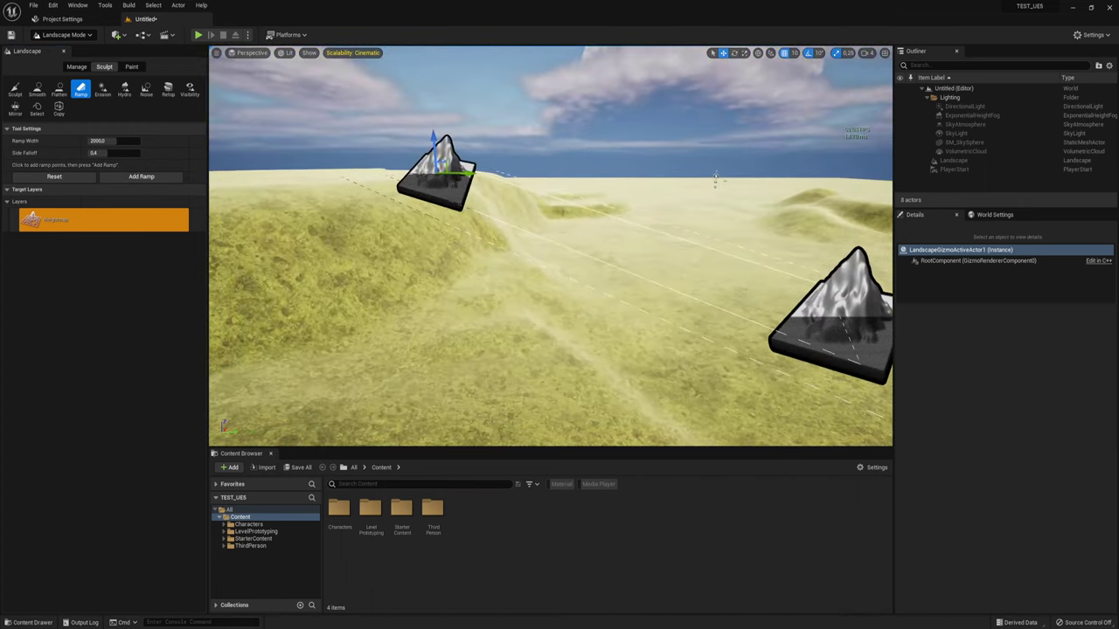
right_drag(544, 251, 220, 236)
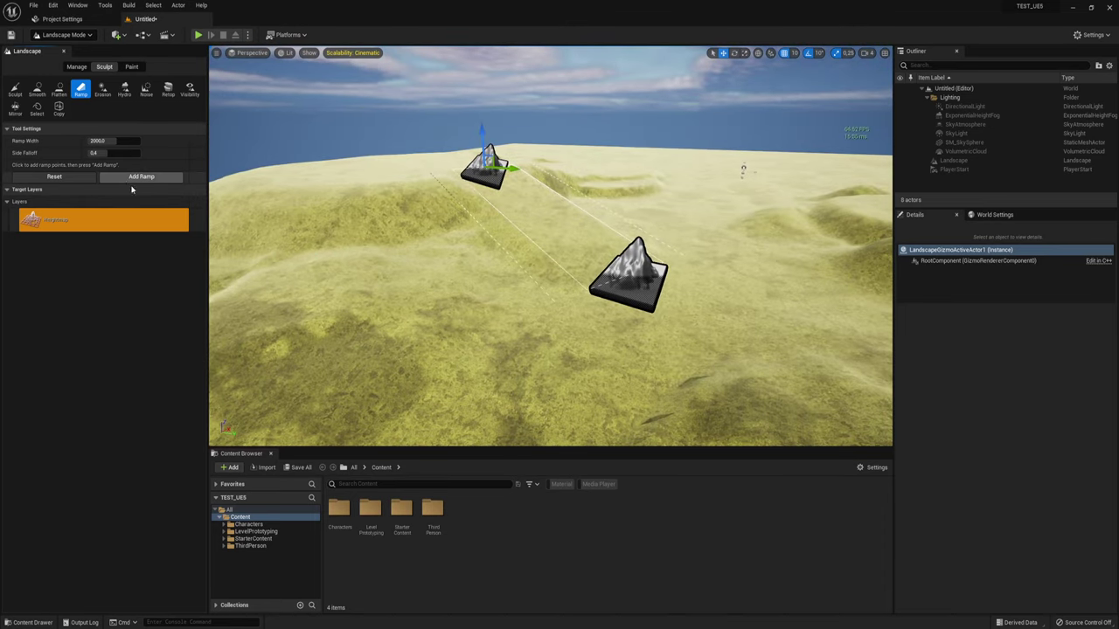
right_drag(743, 169, 540, 143)
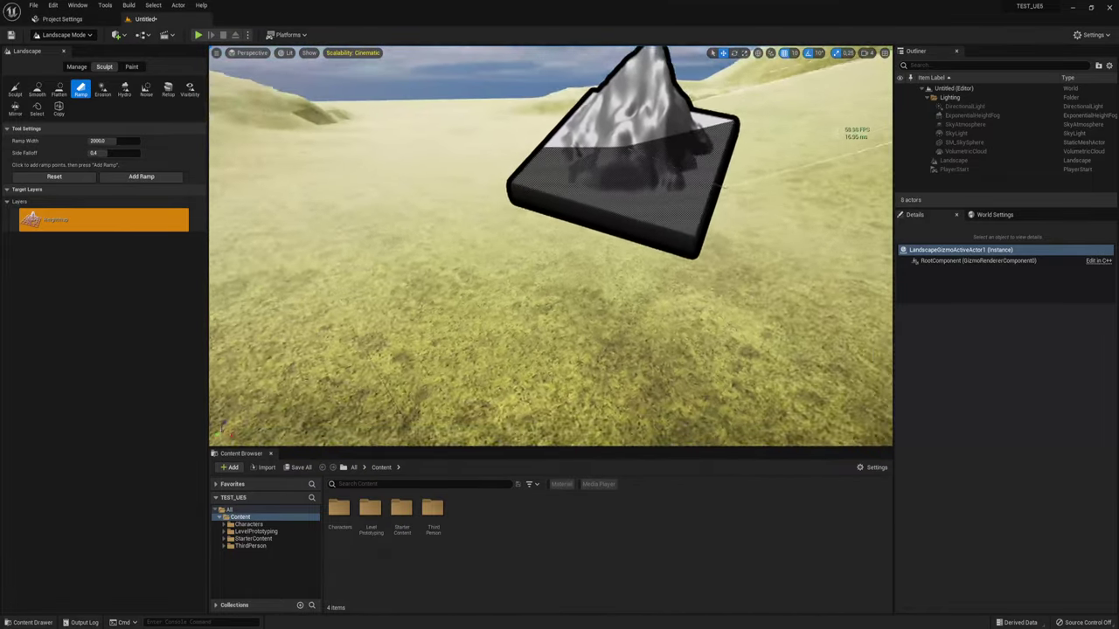
right_drag(539, 142, 352, 106)
- Test-walk the level in play mode, stop it, and reset the ramp points
click(198, 37)
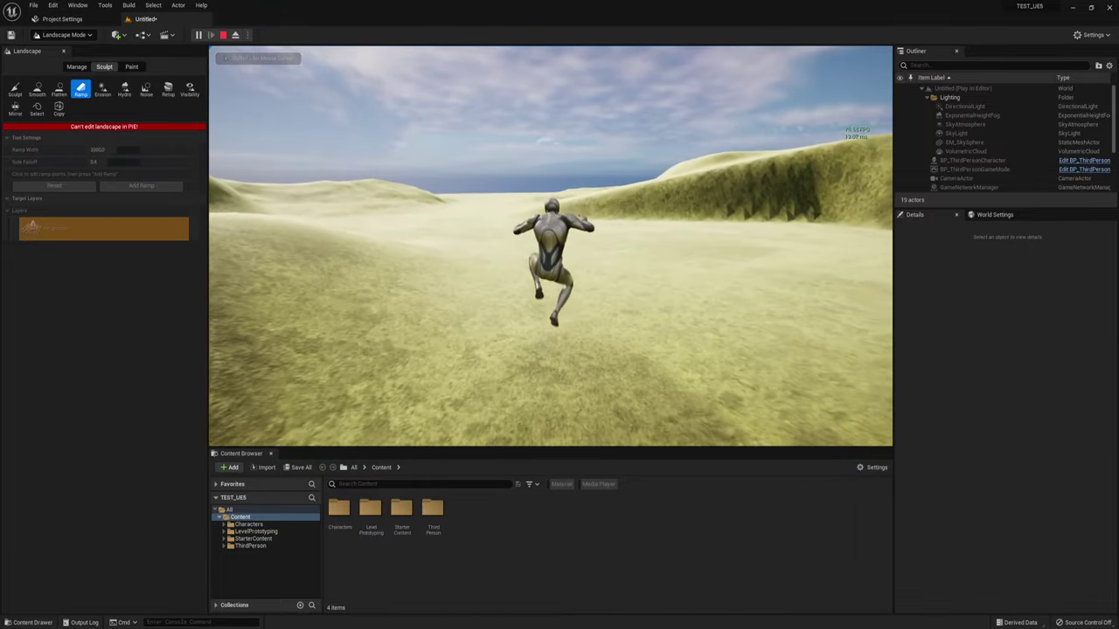
key(Escape)
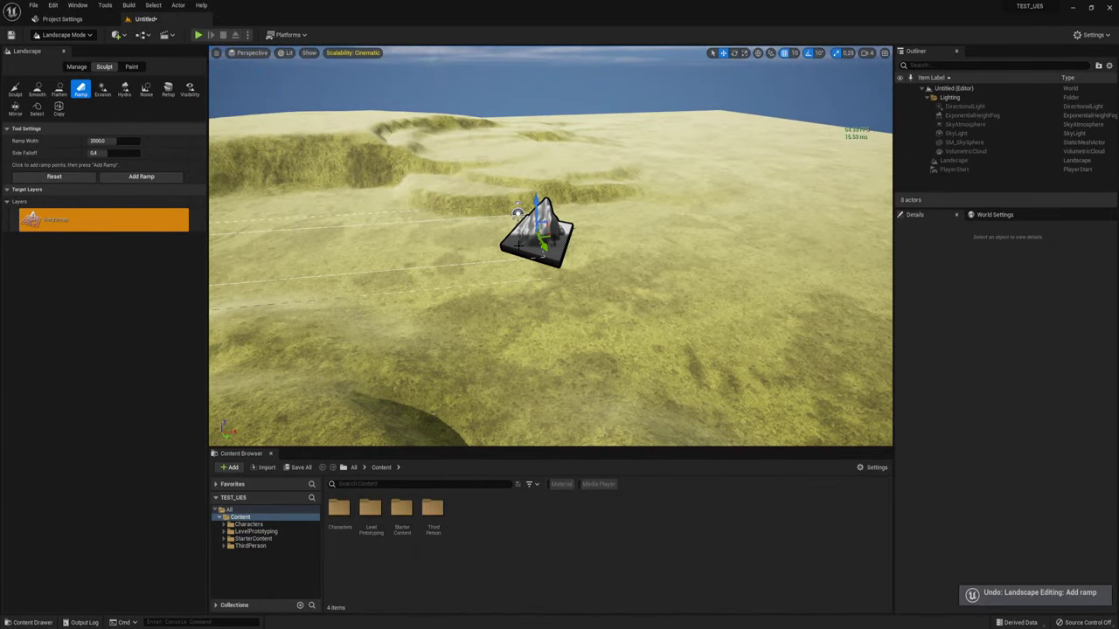
click(74, 178)
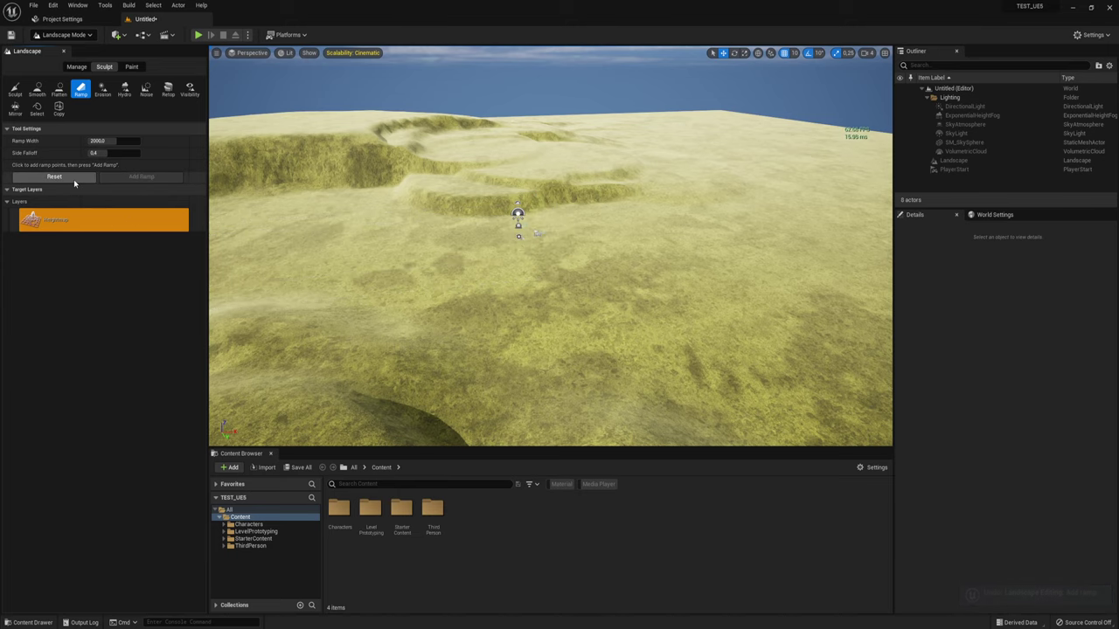
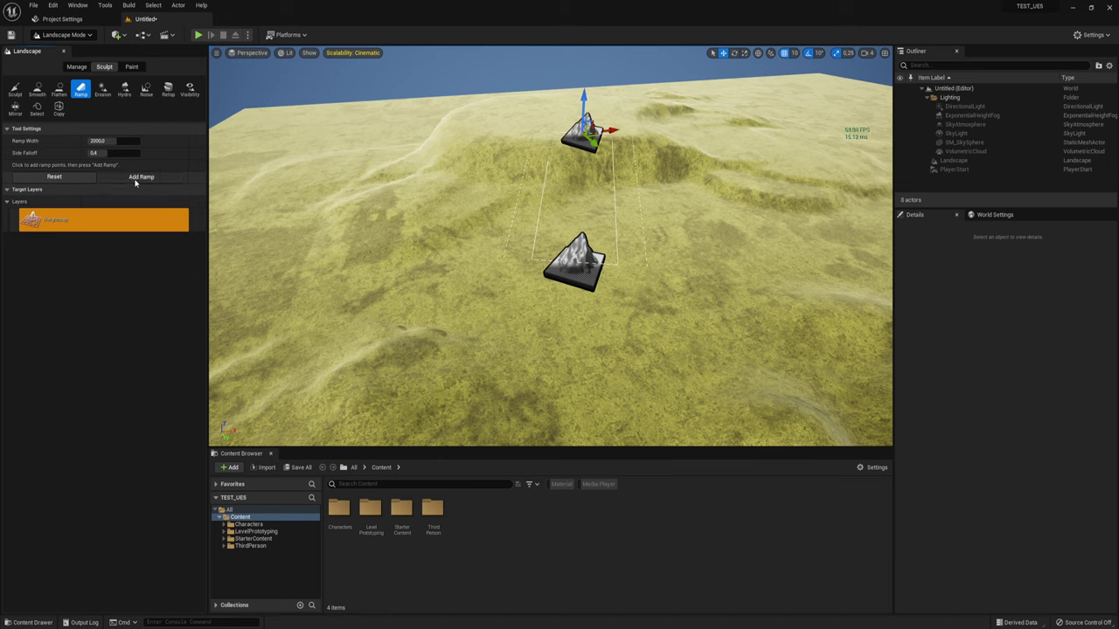
- Carve the ramp between the two markers and return to Select Mode
click(135, 180)
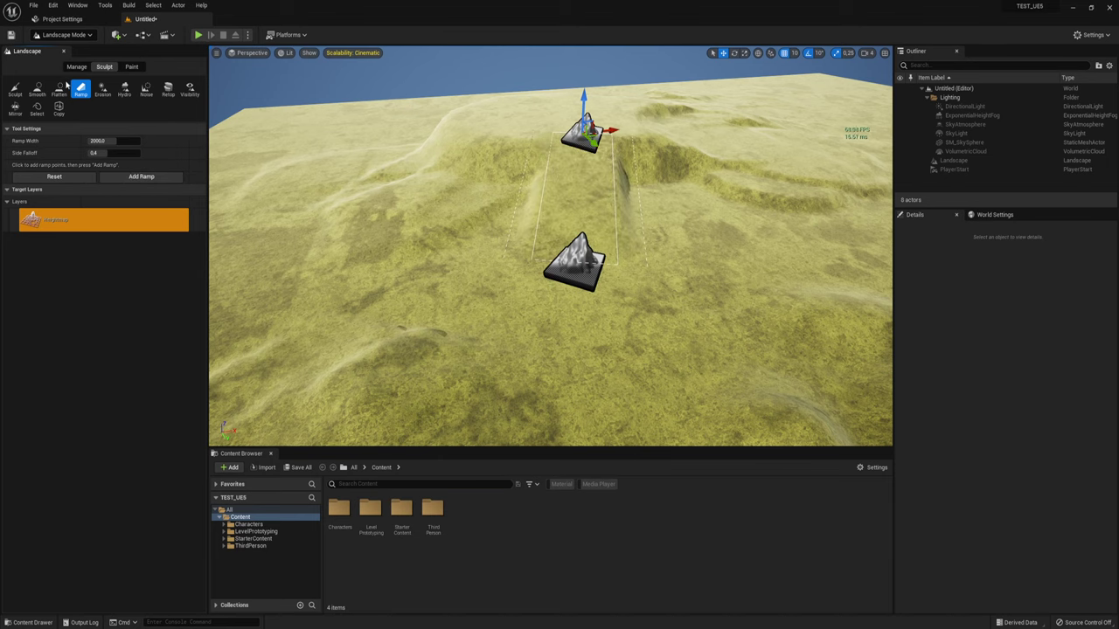
click(78, 37)
click(71, 47)
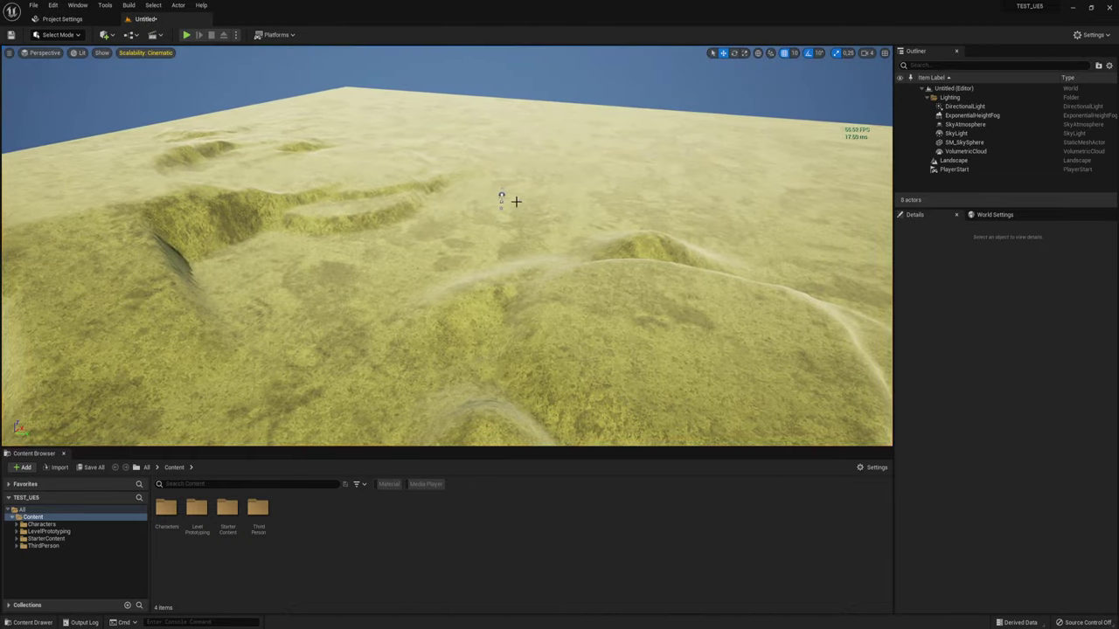
- Delete the PlayerStart from the level, leaving 7 actors
click(500, 199)
key(Delete)
right_drag(501, 197, 650, 212)
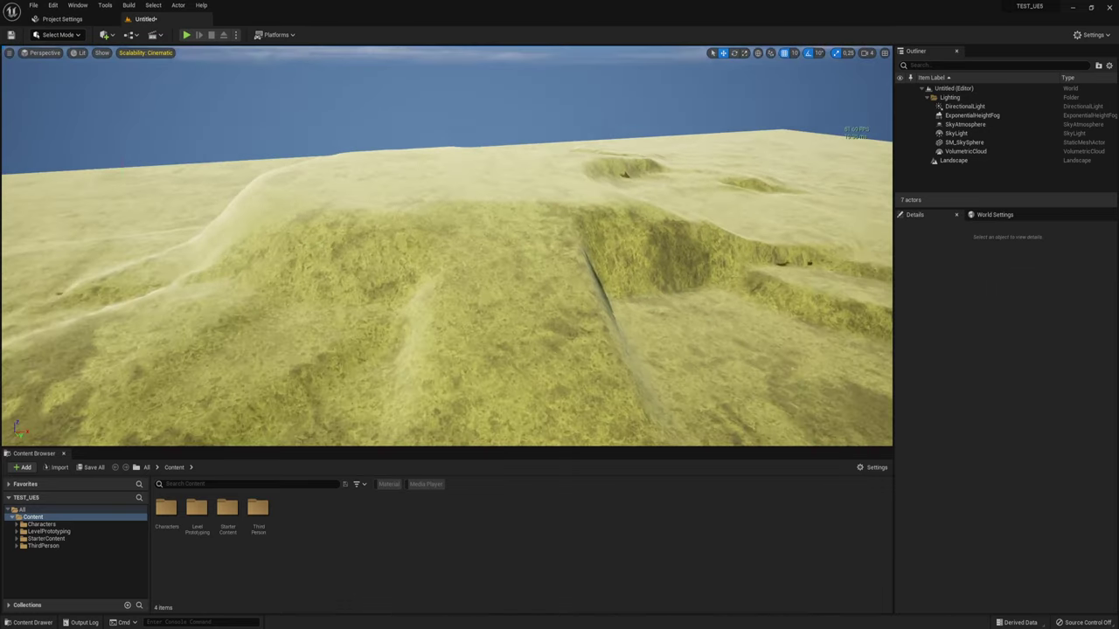
click(188, 36)
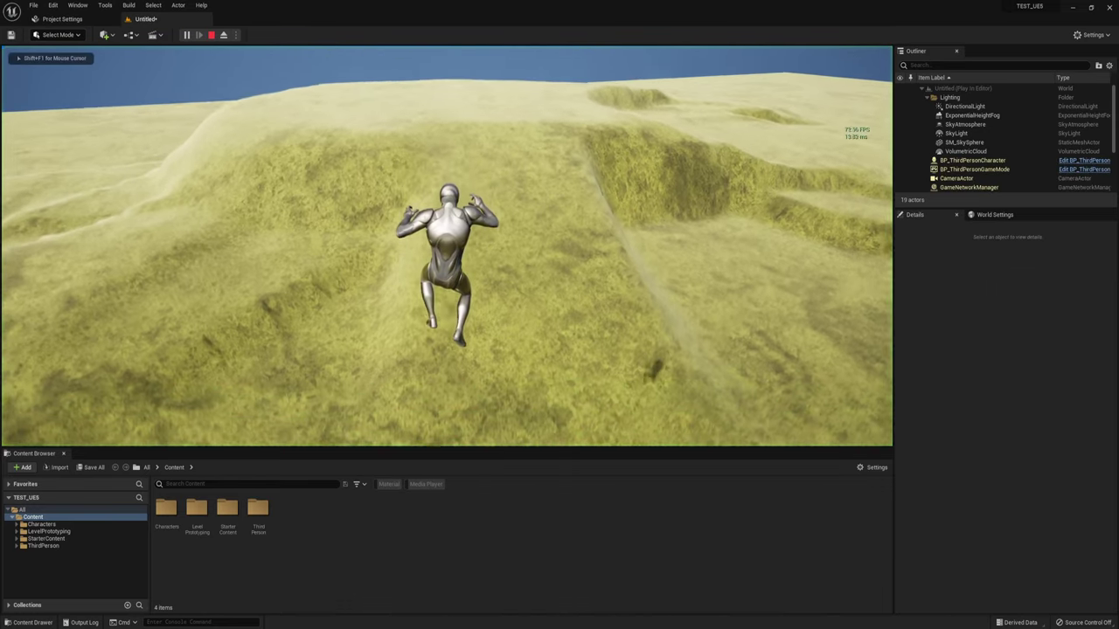
key(w)
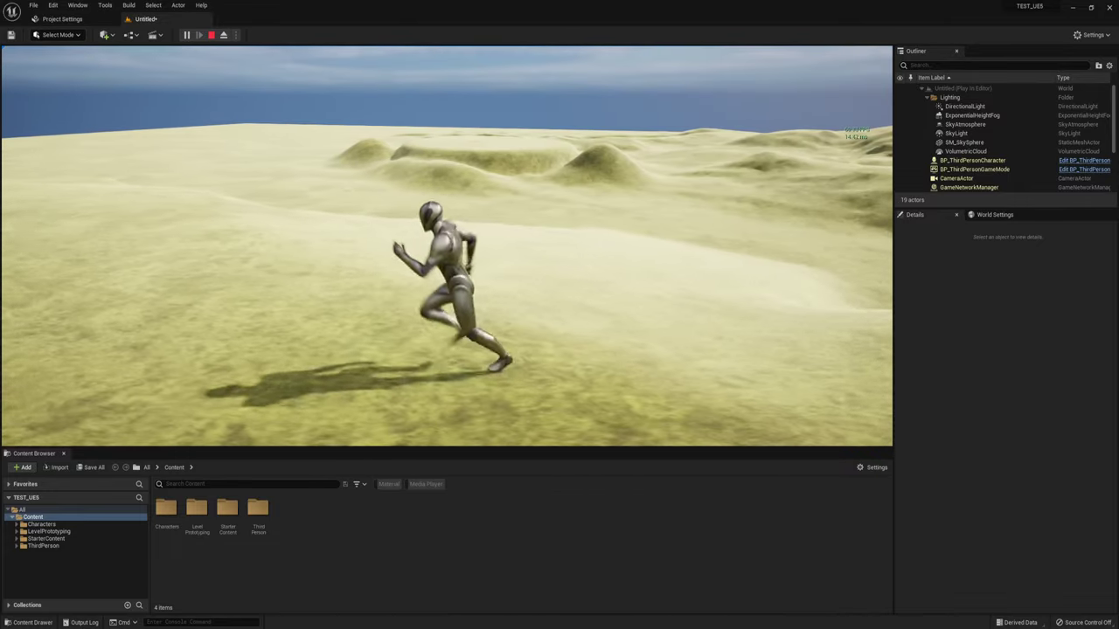
key(Escape)
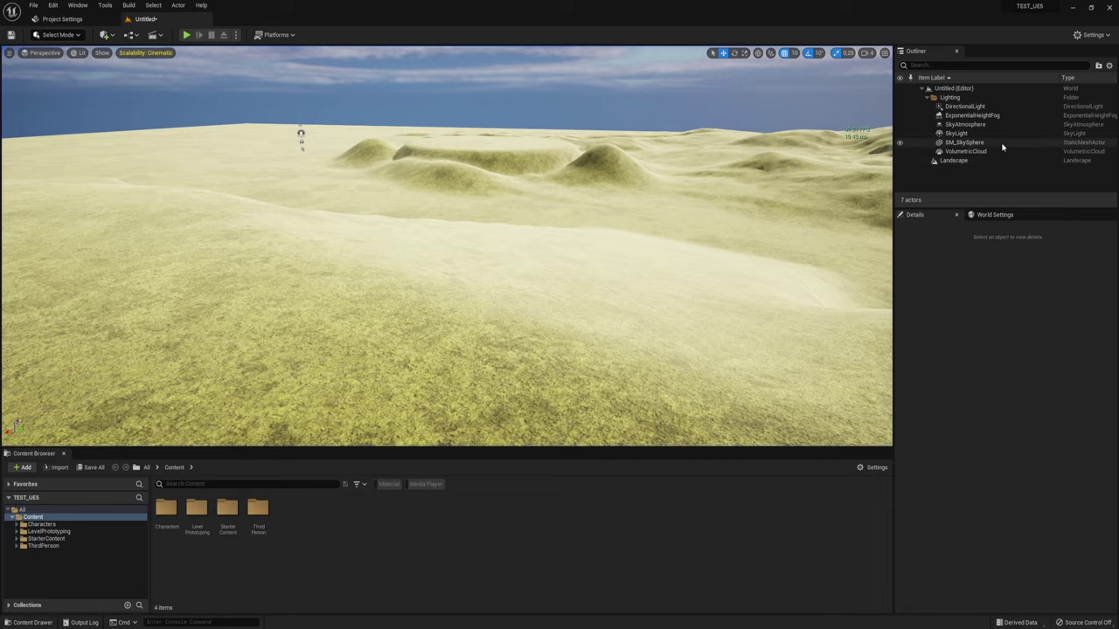
right_drag(446, 245, 490, 245)
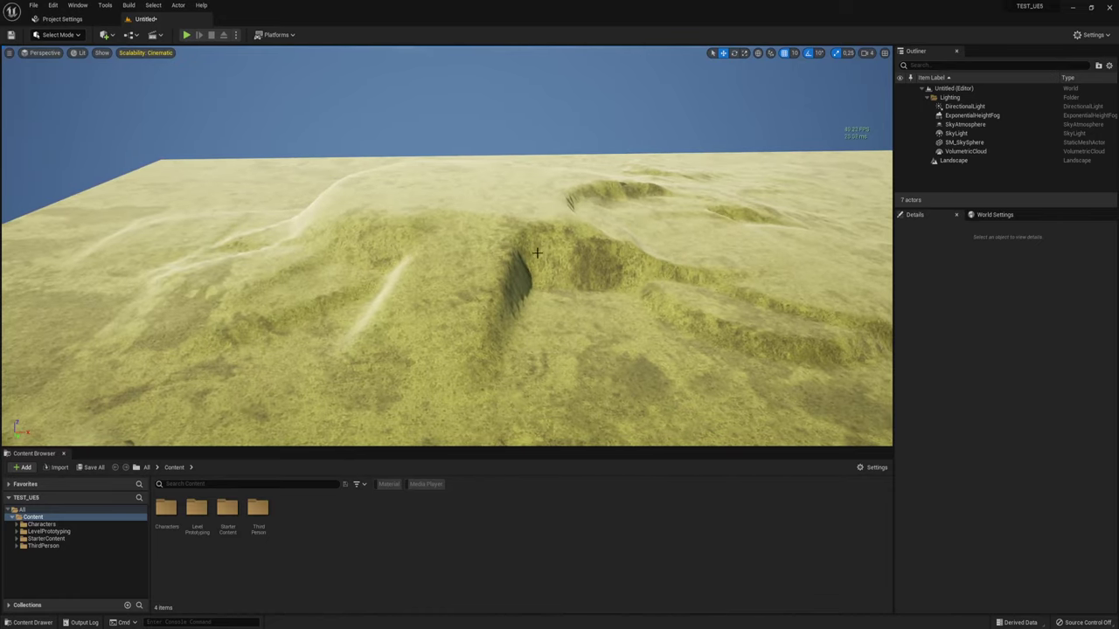
right_drag(537, 253, 600, 310)
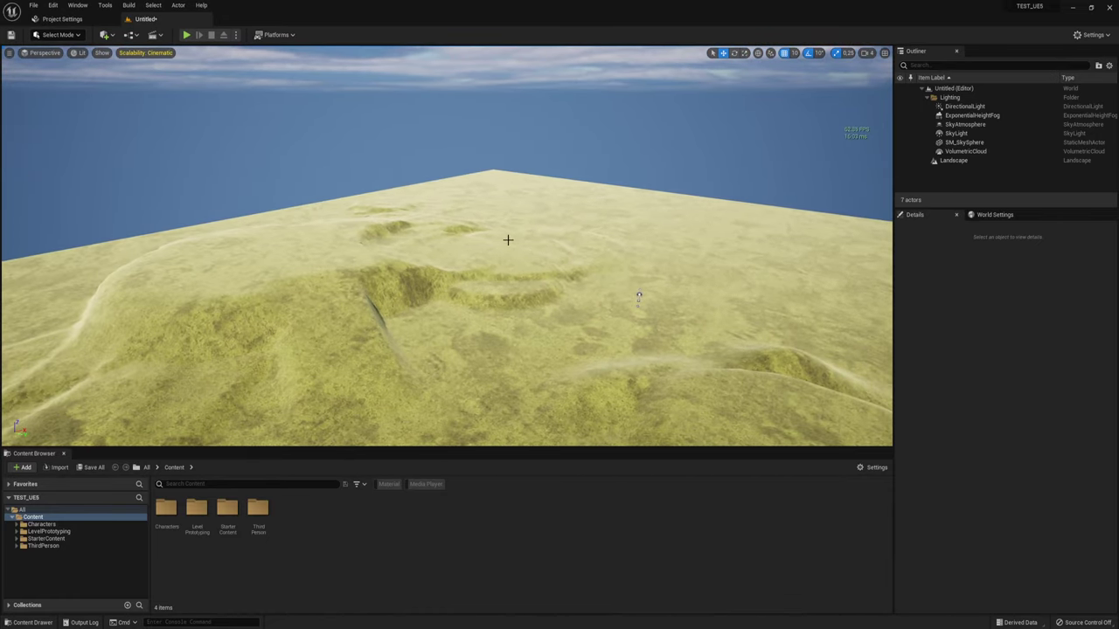
right_drag(497, 257, 438, 298)
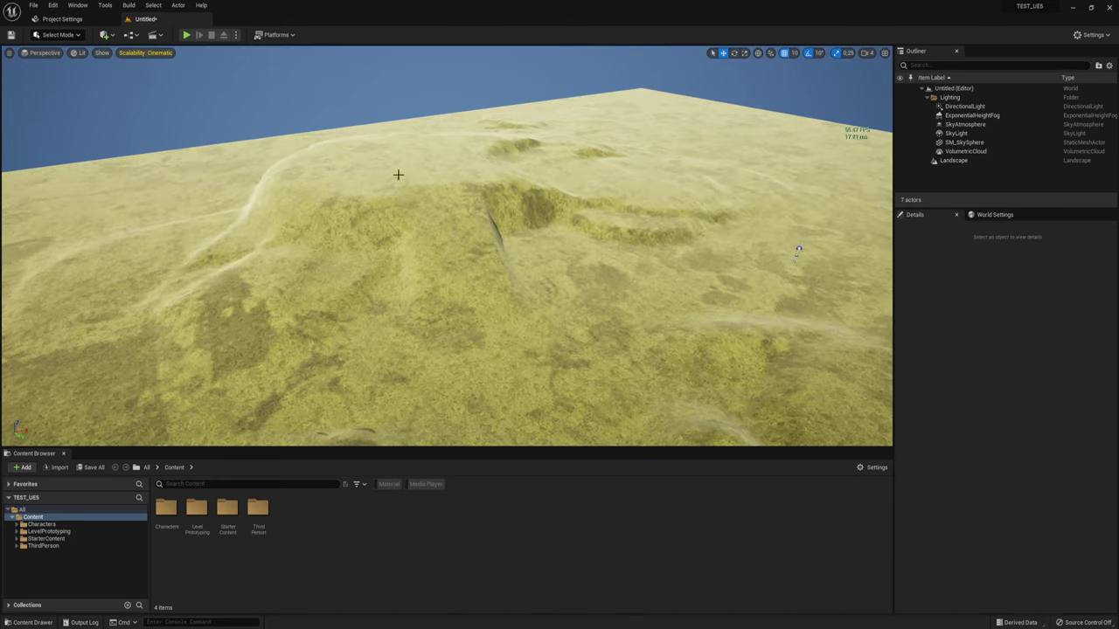
mouse_move(571, 212)
right_down()
mouse_move(477, 242)
mouse_move(451, 239)
right_up()
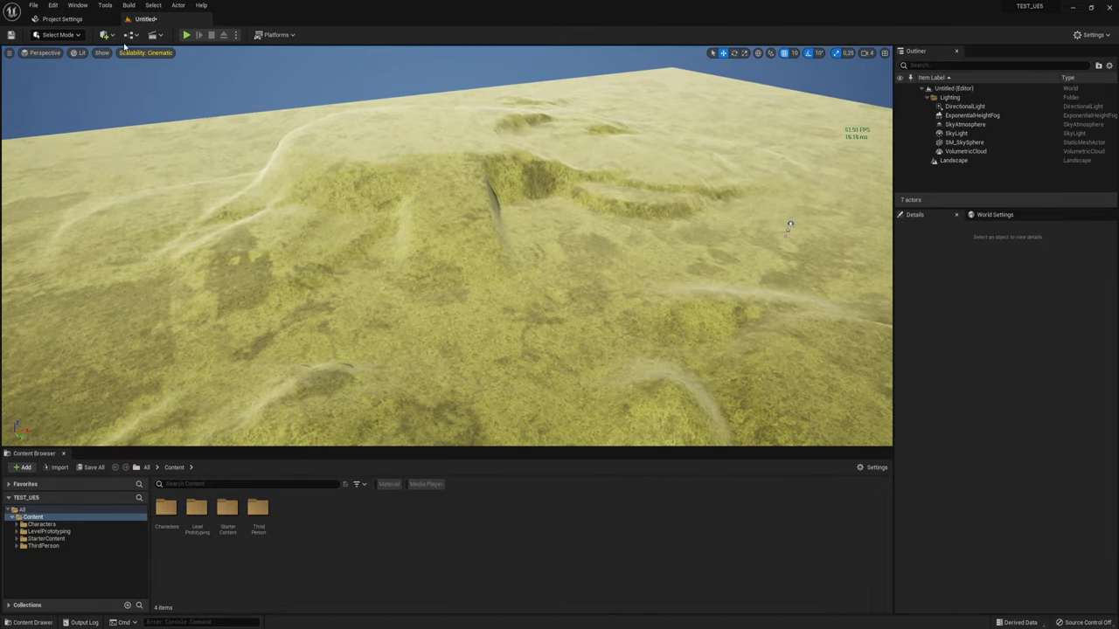
- In Landscape Mode, sculpt a tall peaked mountain on the far terrain
click(66, 37)
click(61, 63)
right_drag(542, 262, 564, 267)
click(15, 90)
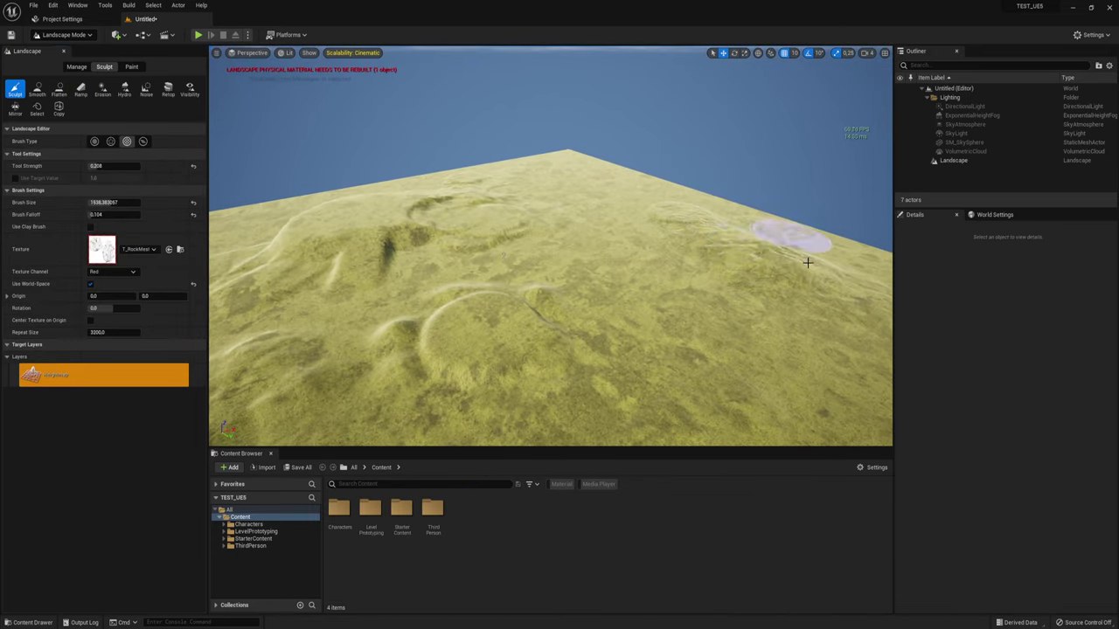
drag(740, 247, 782, 246)
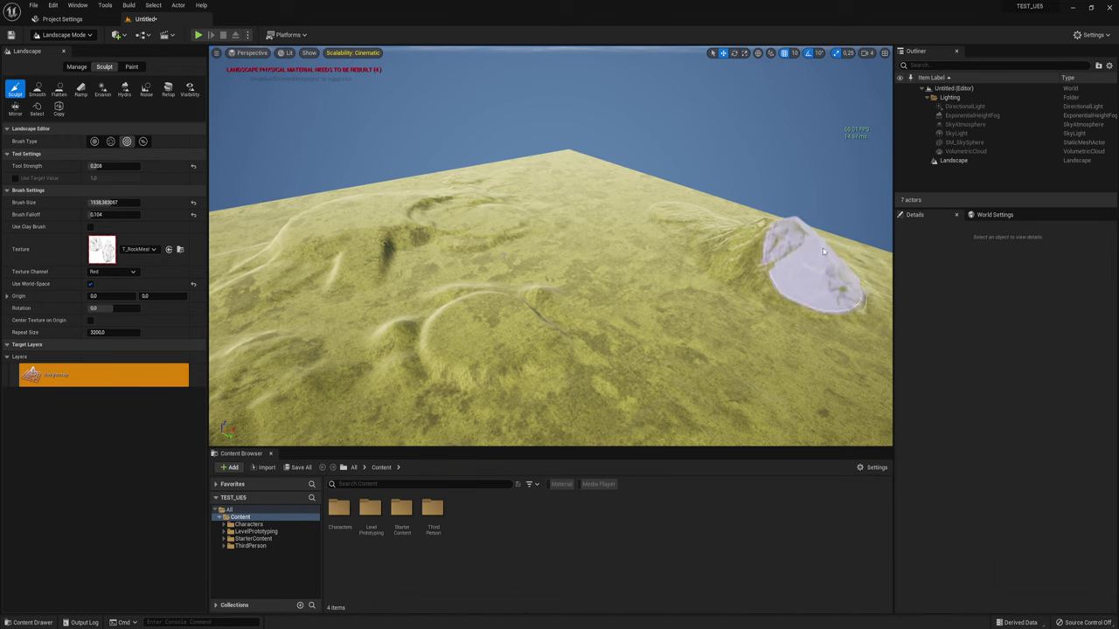
right_drag(826, 260, 717, 242)
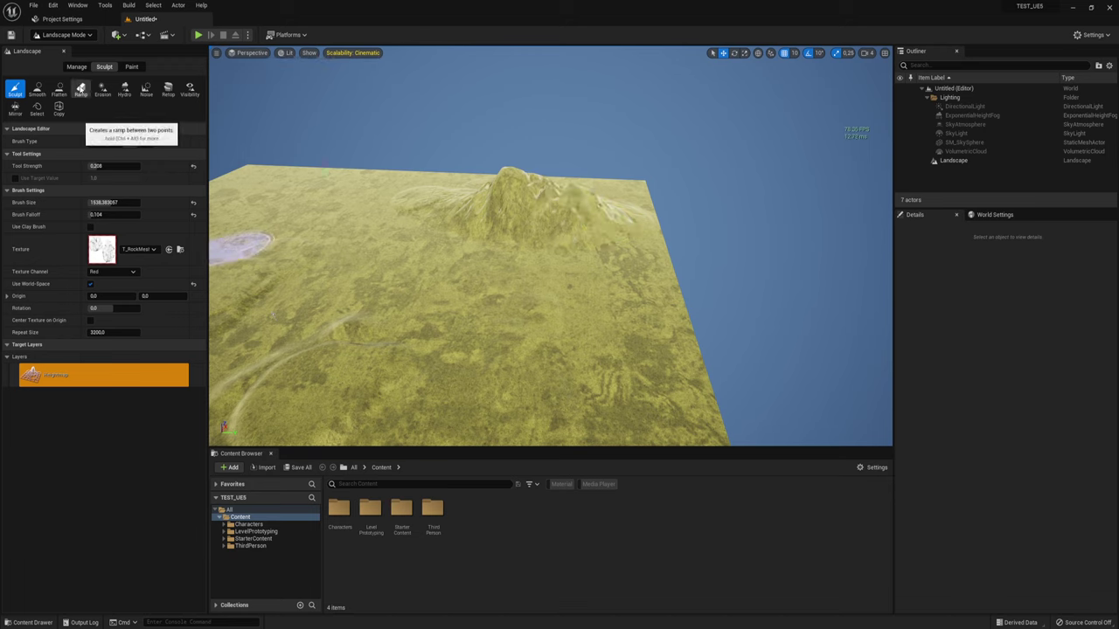
- Flatten the mountain peak into a plateau with Flatten Mode set to Both
click(59, 89)
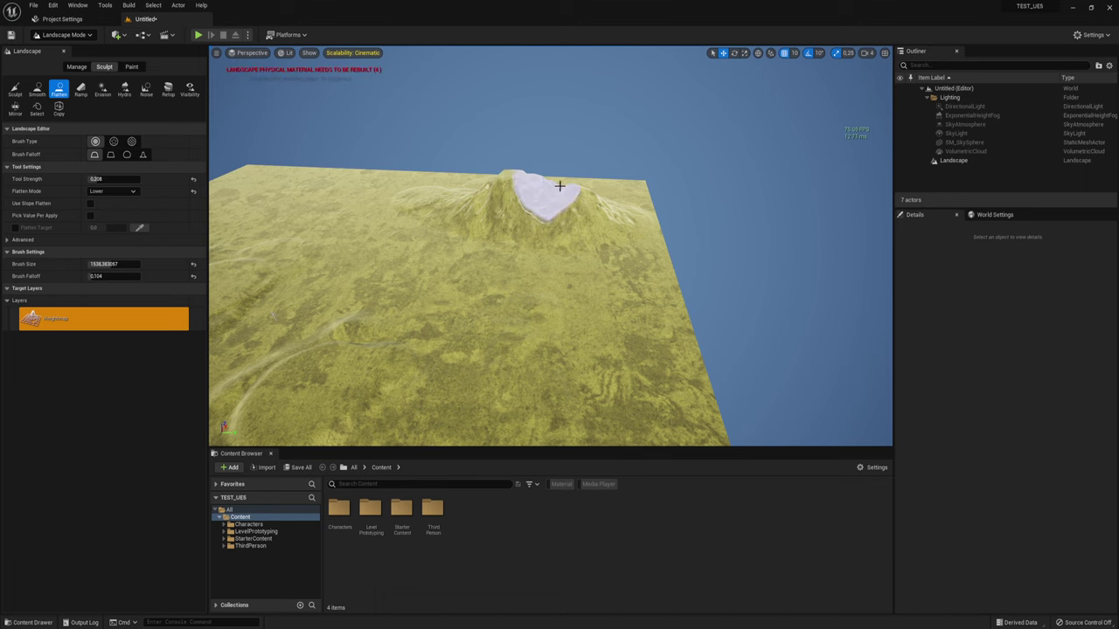
mouse_move(518, 200)
right_down()
mouse_move(524, 140)
mouse_move(519, 195)
right_up()
drag(519, 194, 655, 193)
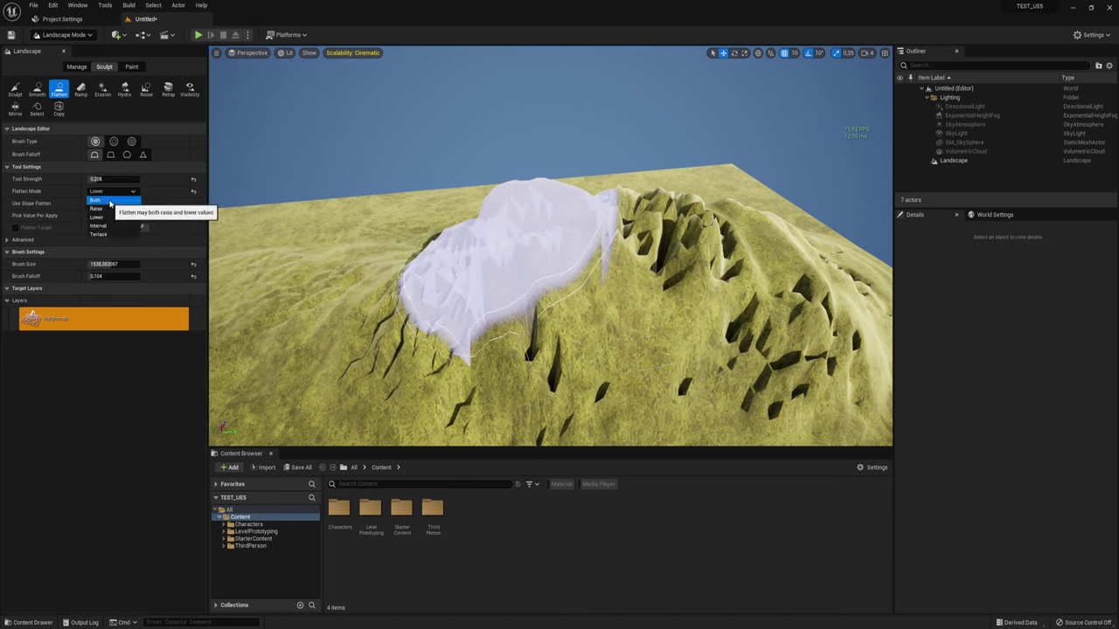
click(110, 203)
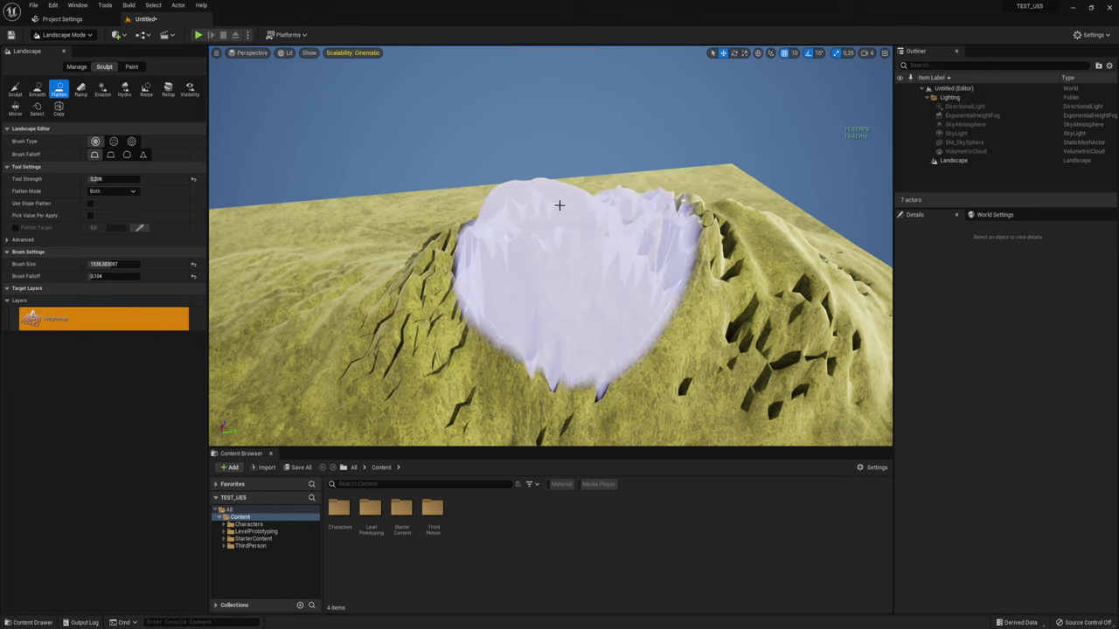
drag(560, 205, 752, 218)
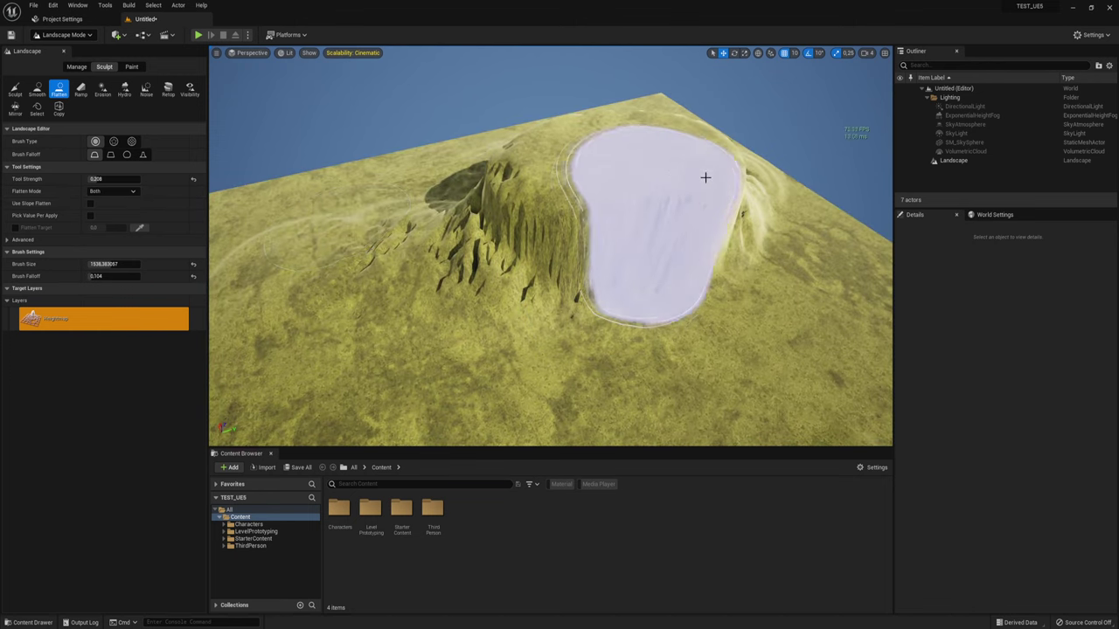
- Flatten the hill's front face and orbit around the finished plateau
mouse_move(639, 162)
mouse_down()
mouse_move(622, 201)
mouse_move(753, 169)
mouse_up()
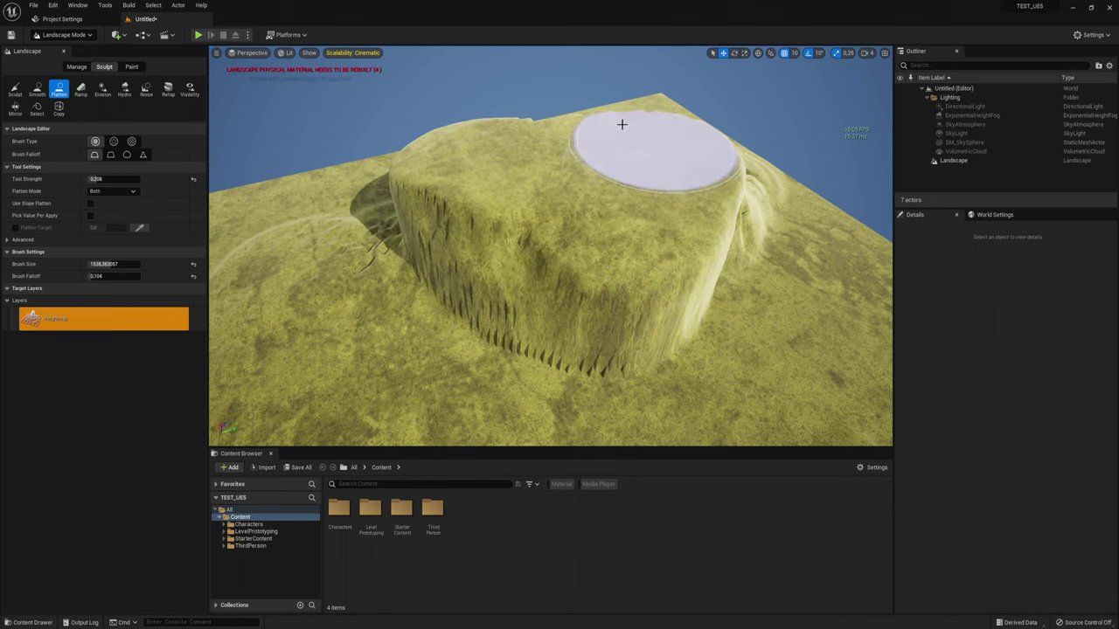
right_drag(753, 170, 509, 167)
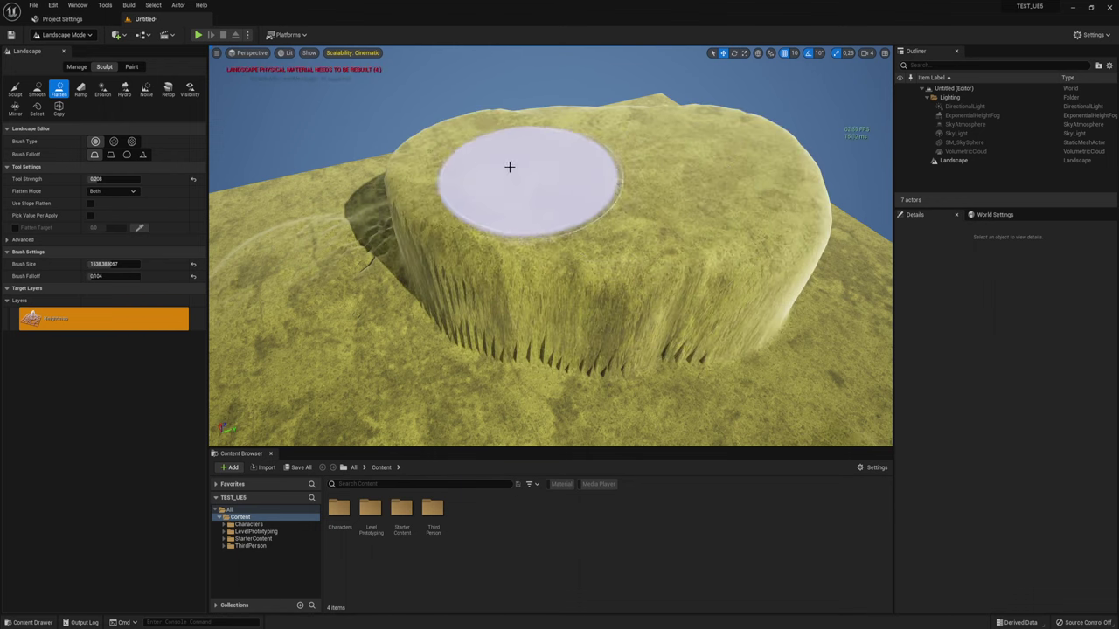
right_click(461, 149)
key(Escape)
right_drag(792, 189, 462, 149)
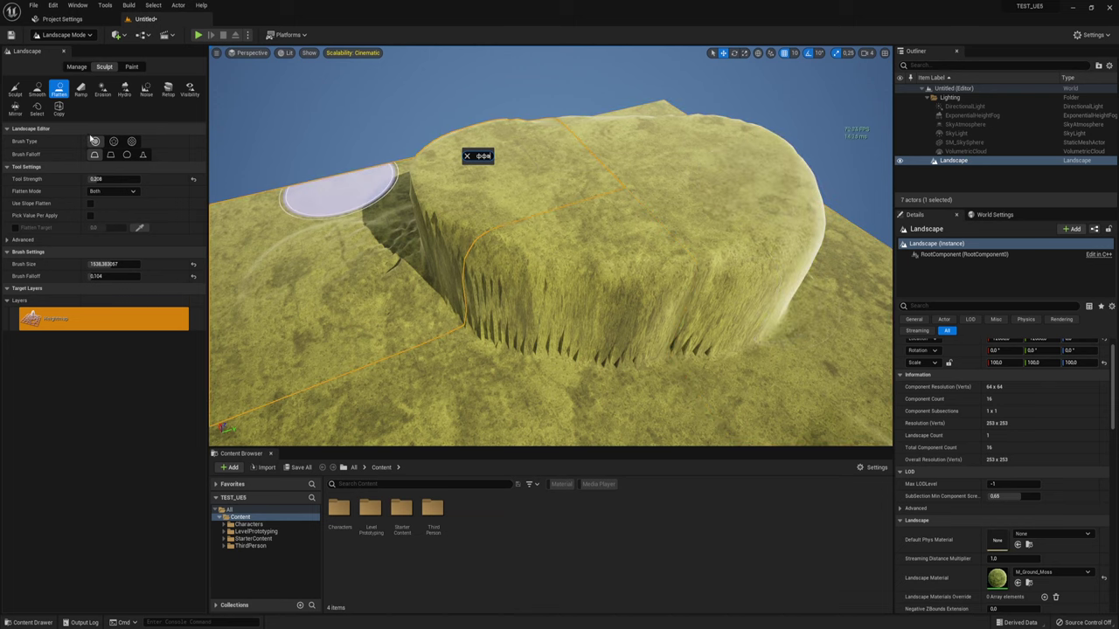
right_click(462, 148)
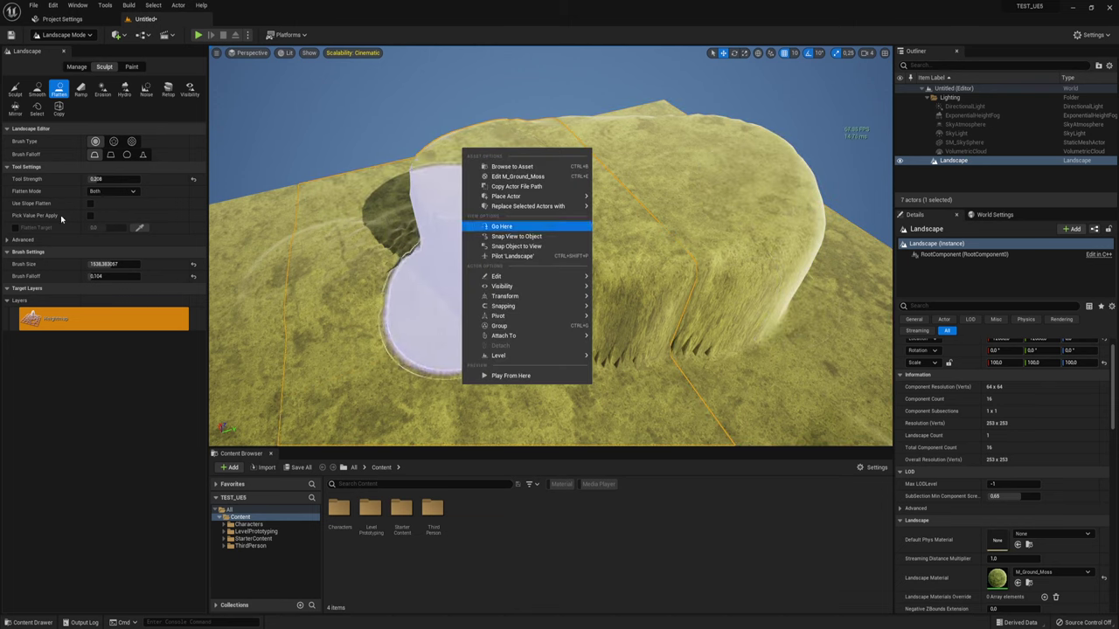
key(Escape)
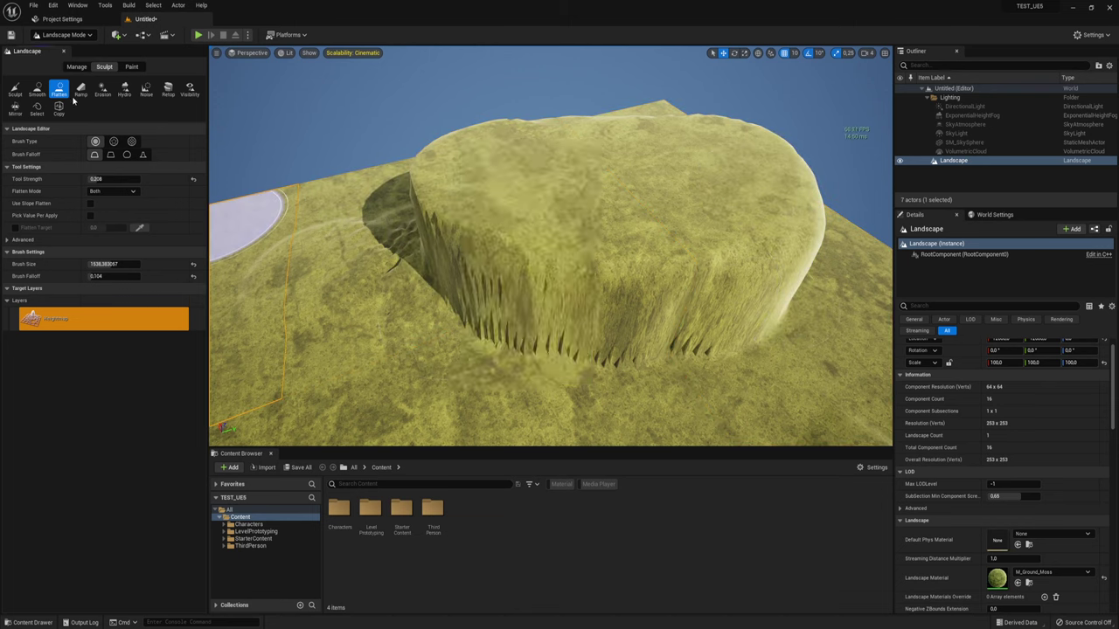
- With the Ramp tool, raise the left ramp point onto the plateau top
click(80, 90)
mouse_move(639, 206)
right_down()
mouse_move(542, 210)
mouse_move(594, 218)
right_up()
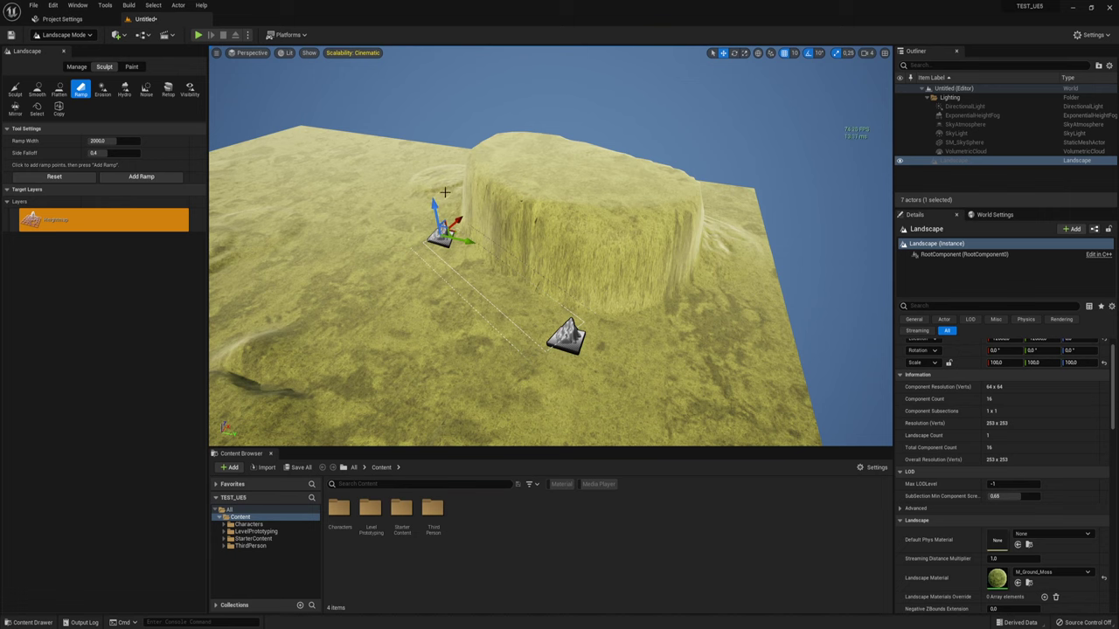
right_drag(453, 249, 503, 284)
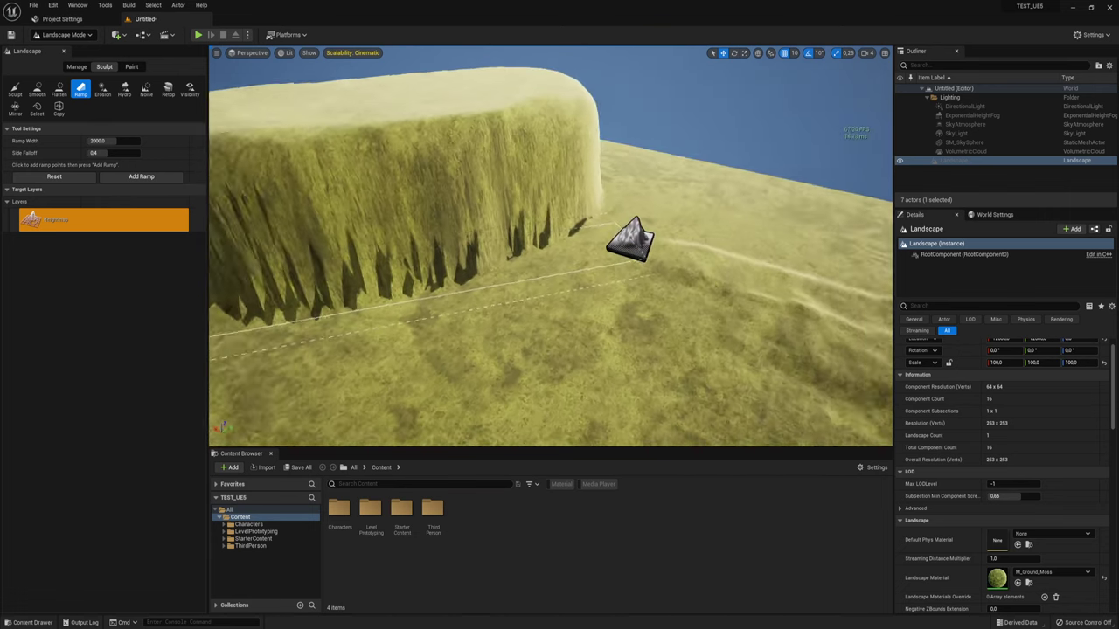
key(Escape)
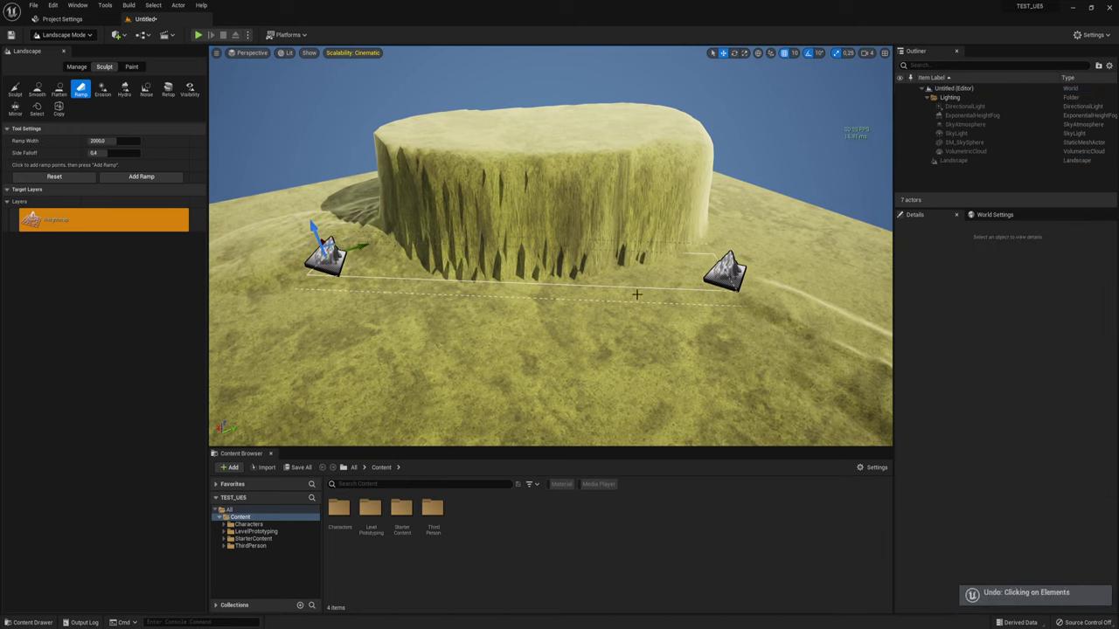
drag(312, 229, 434, 136)
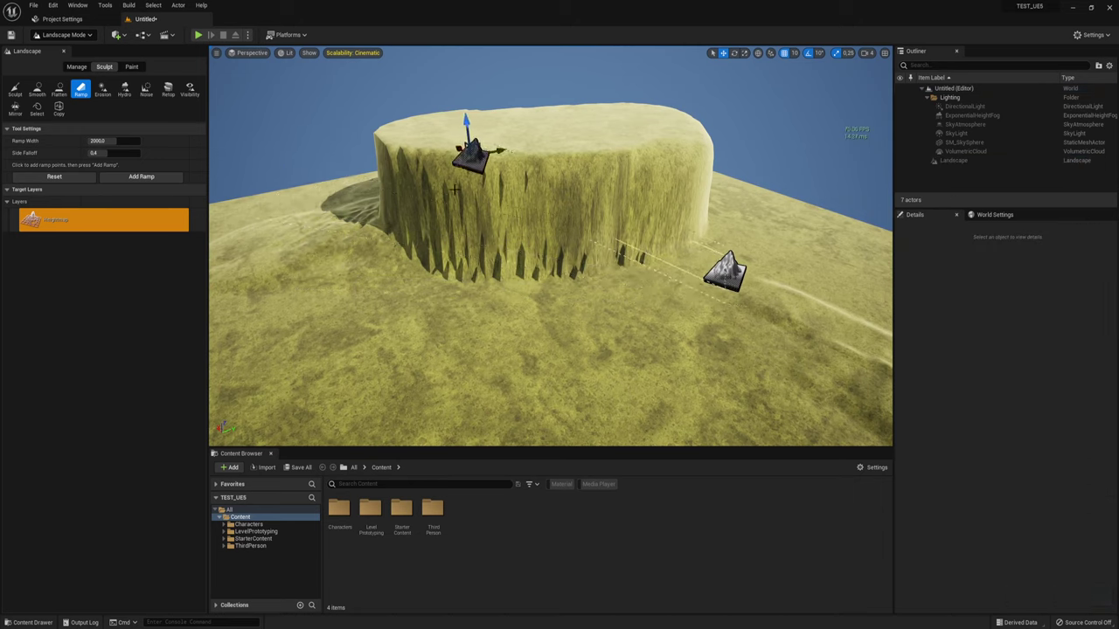
- Cut a trial ramp between the two points, then undo it
click(138, 178)
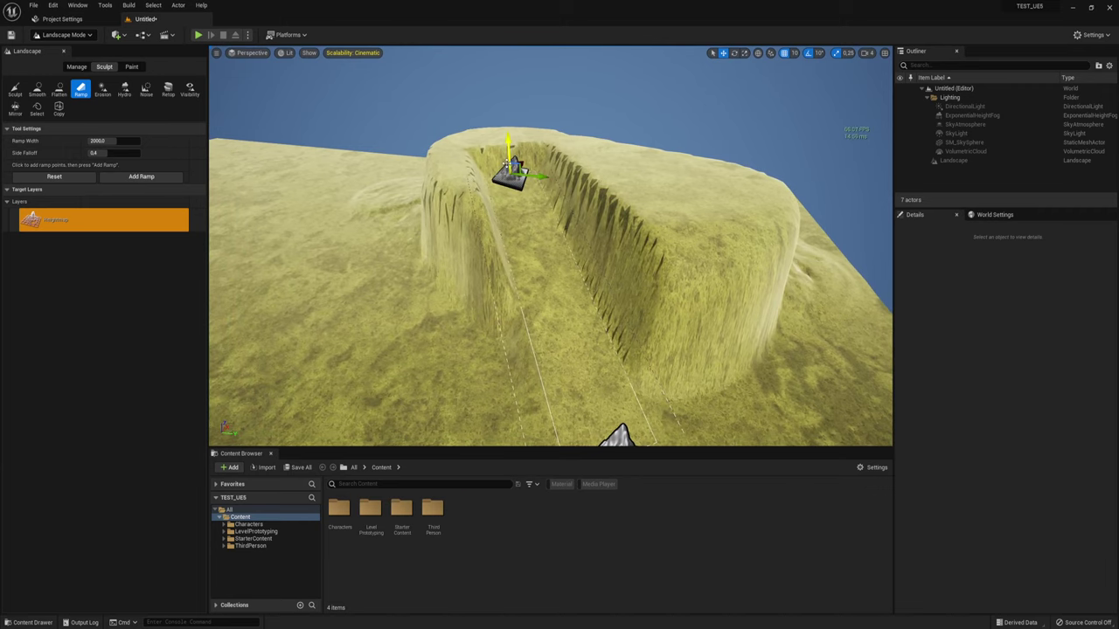
key(ctrl+z)
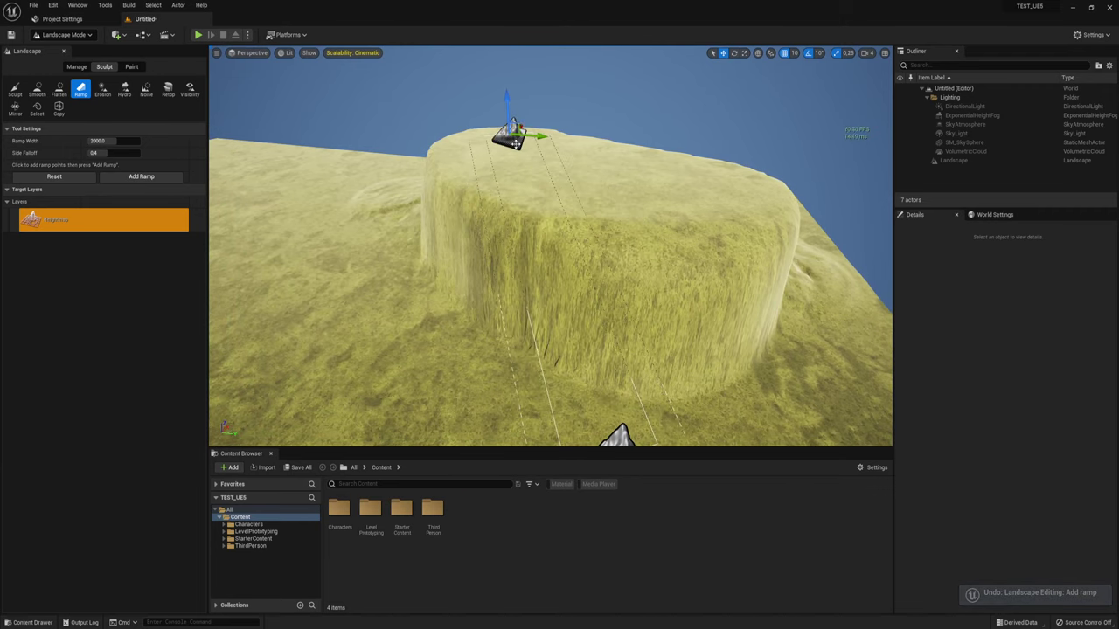
alt+drag(482, 184, 482, 183)
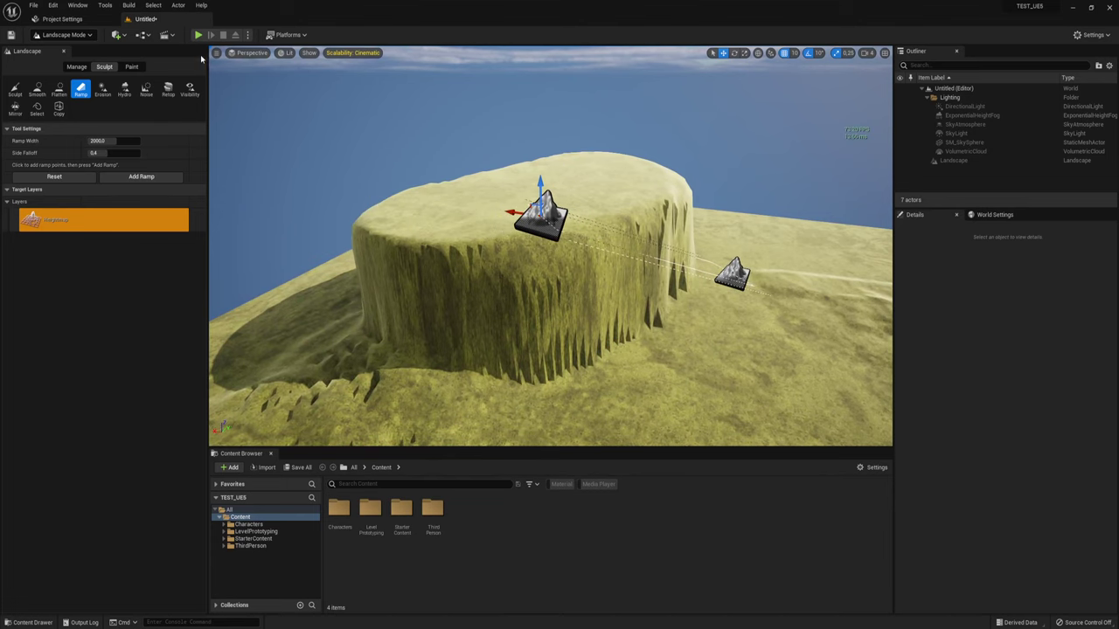
- Build the ramp from the plateau top down to the ground and inspect it
click(135, 177)
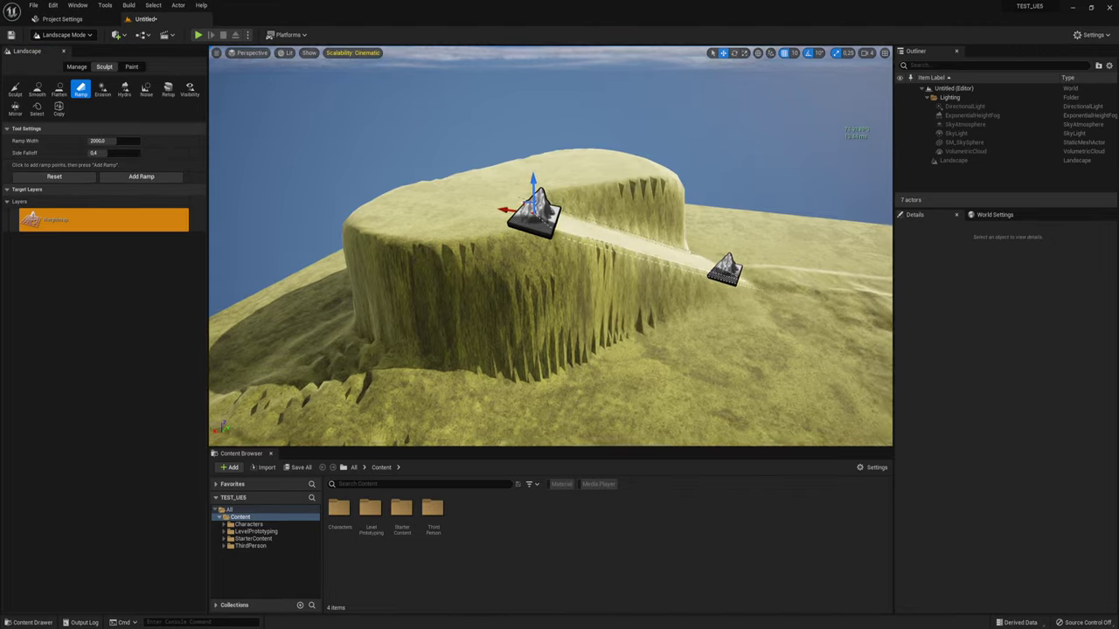
right_drag(625, 253, 604, 276)
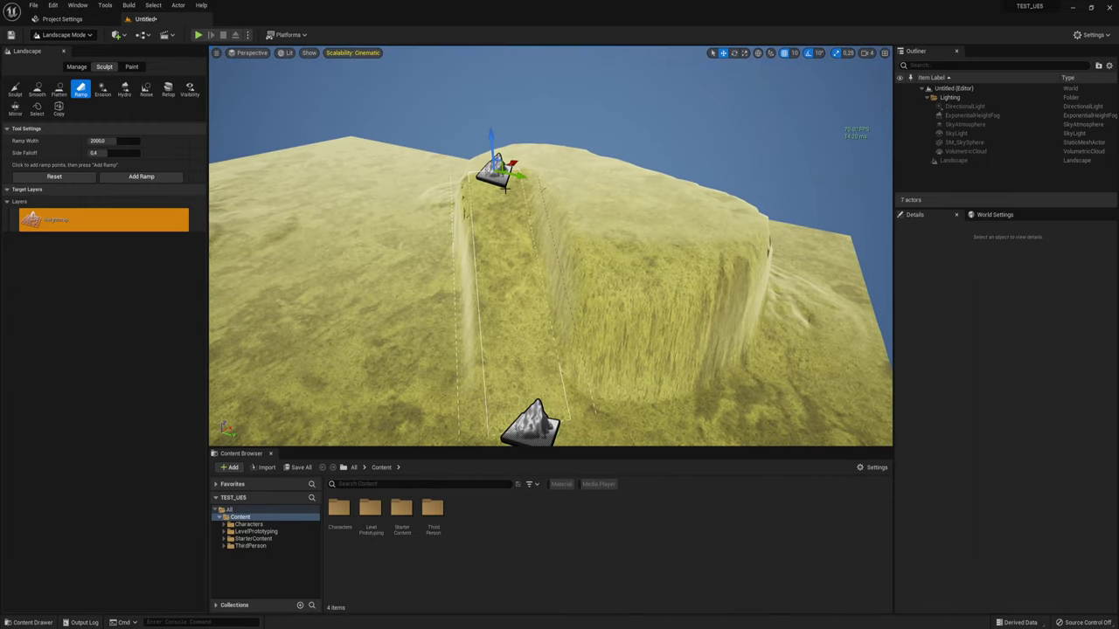
right_drag(534, 182, 534, 182)
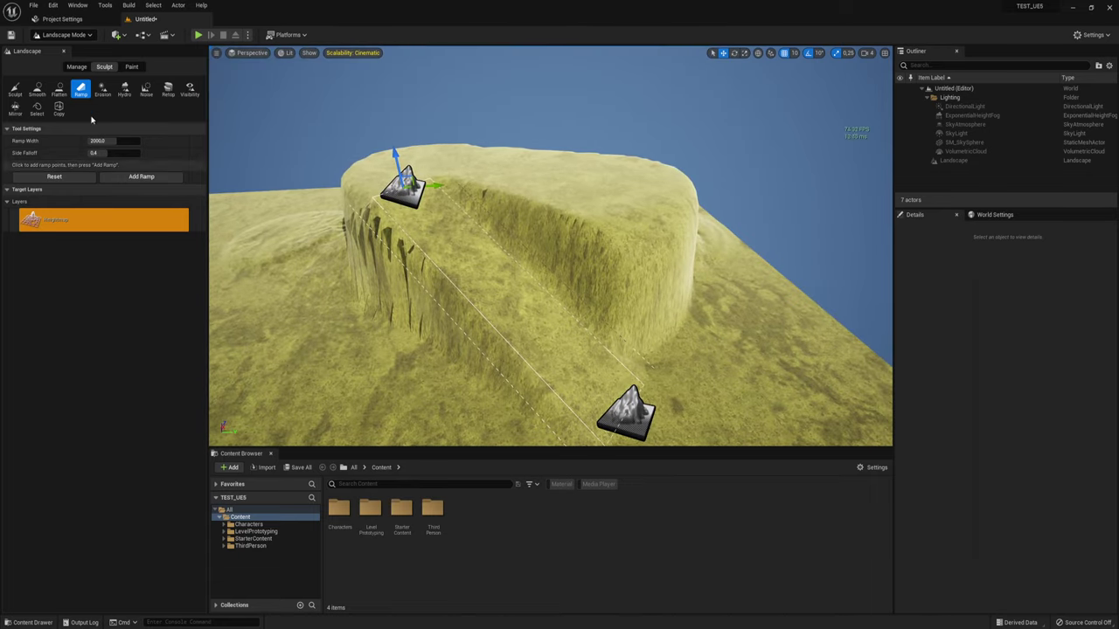
click(37, 88)
- Smooth the cliff walls beside the ramp as a trial, then undo it
drag(357, 300, 321, 255)
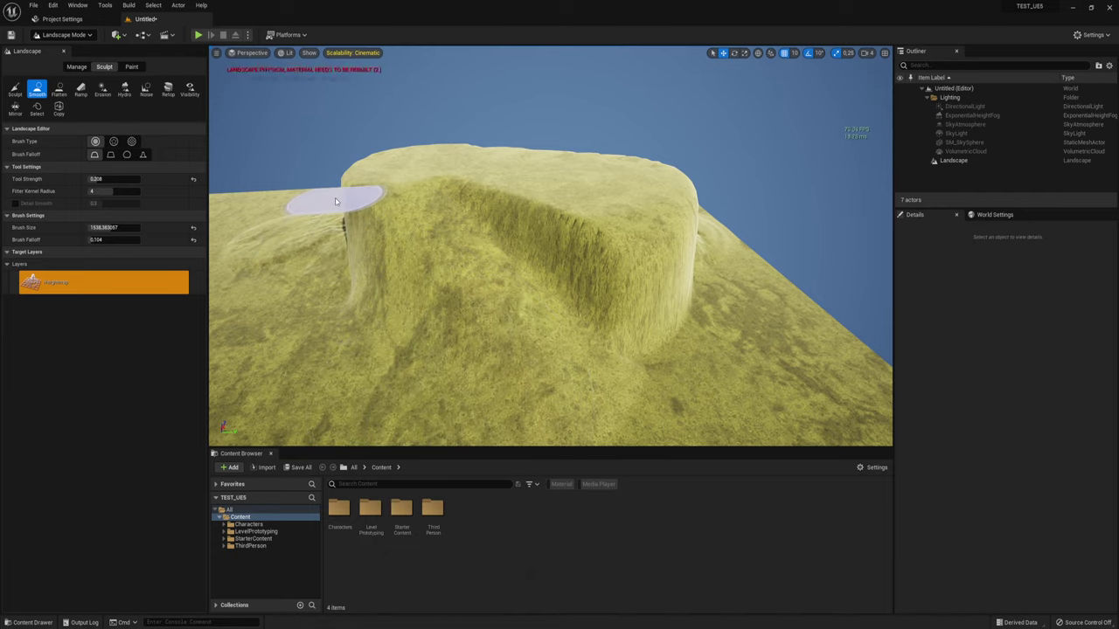
right_drag(337, 201, 337, 200)
right_drag(357, 237, 357, 237)
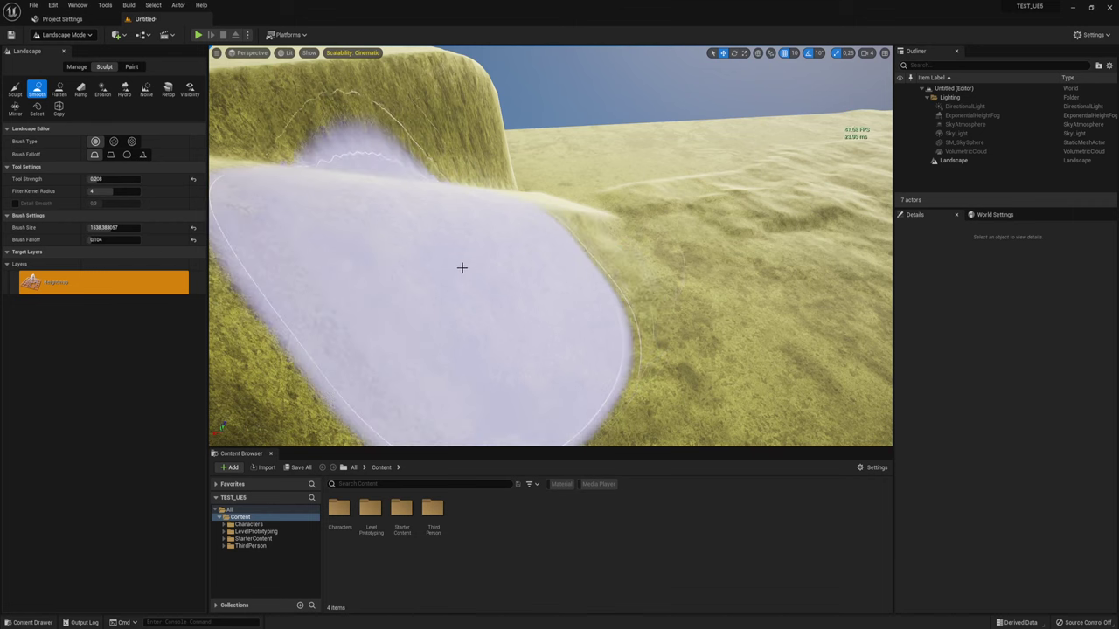
right_drag(463, 267, 612, 305)
key(ctrl+z)
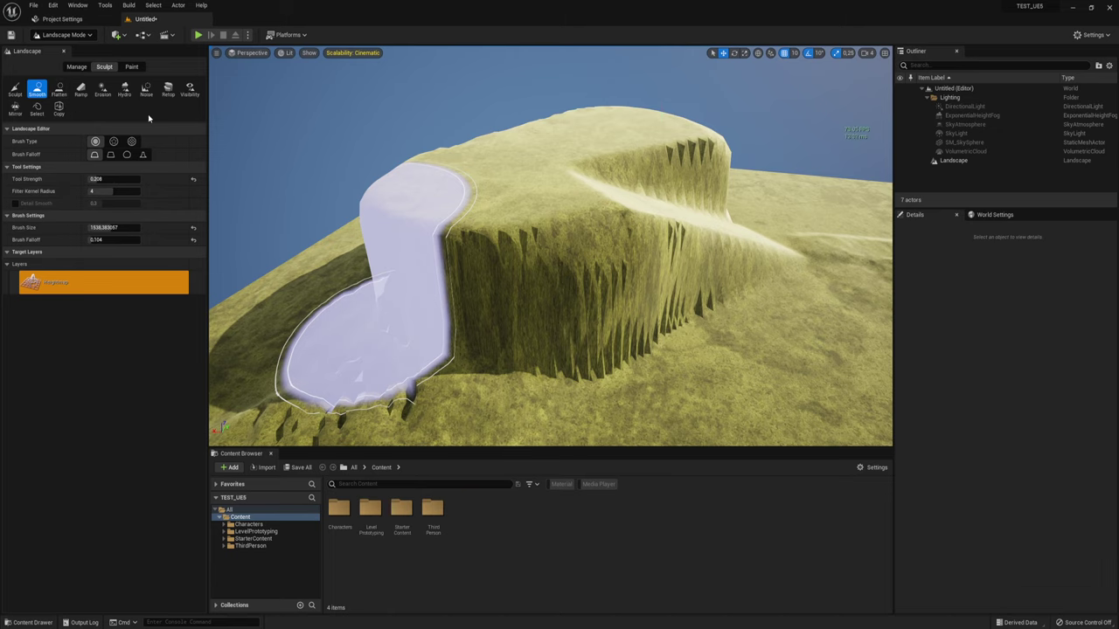
- Pick the Erosion sculpt tool instead of Hydro
click(125, 88)
click(104, 88)
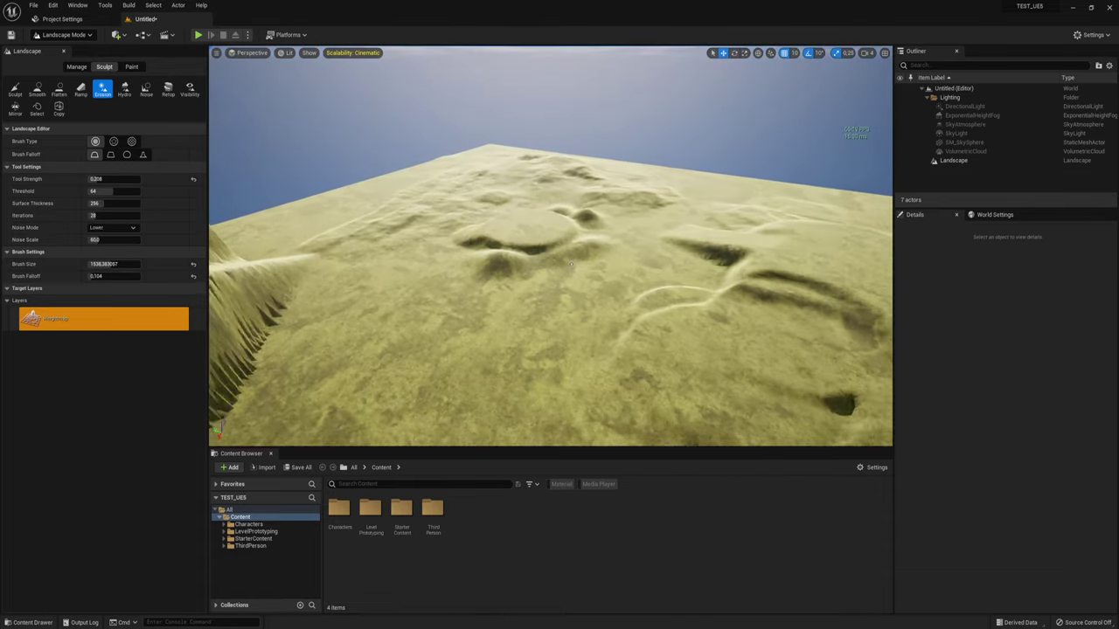
middle_drag(571, 264, 240, 154)
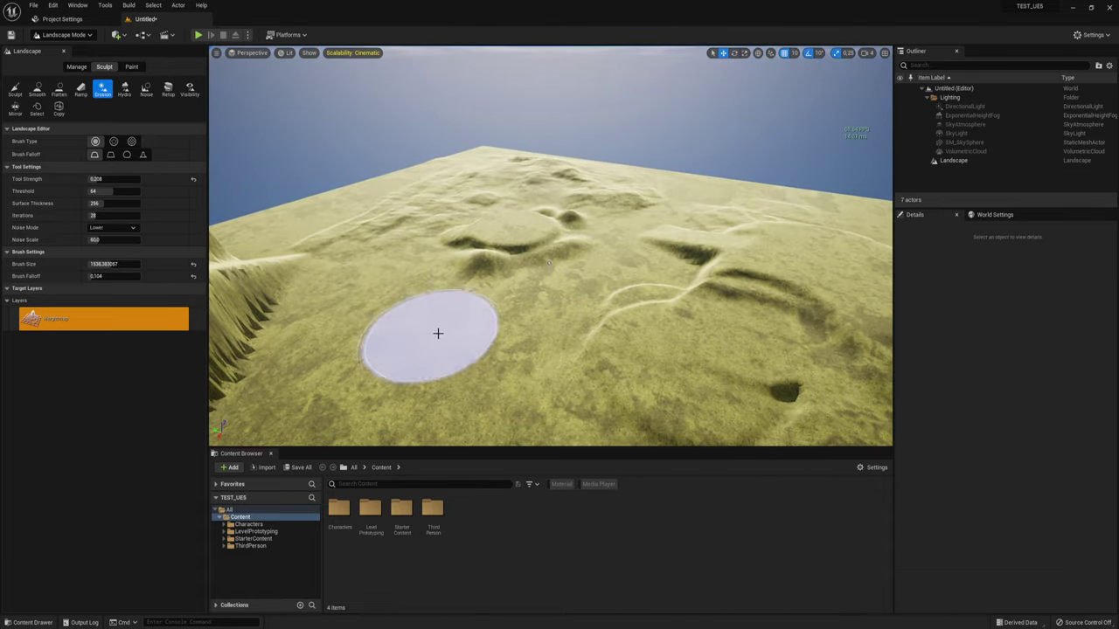
- Erode the foreground terrain with erosion strength lowered to 0.536
drag(437, 332, 452, 321)
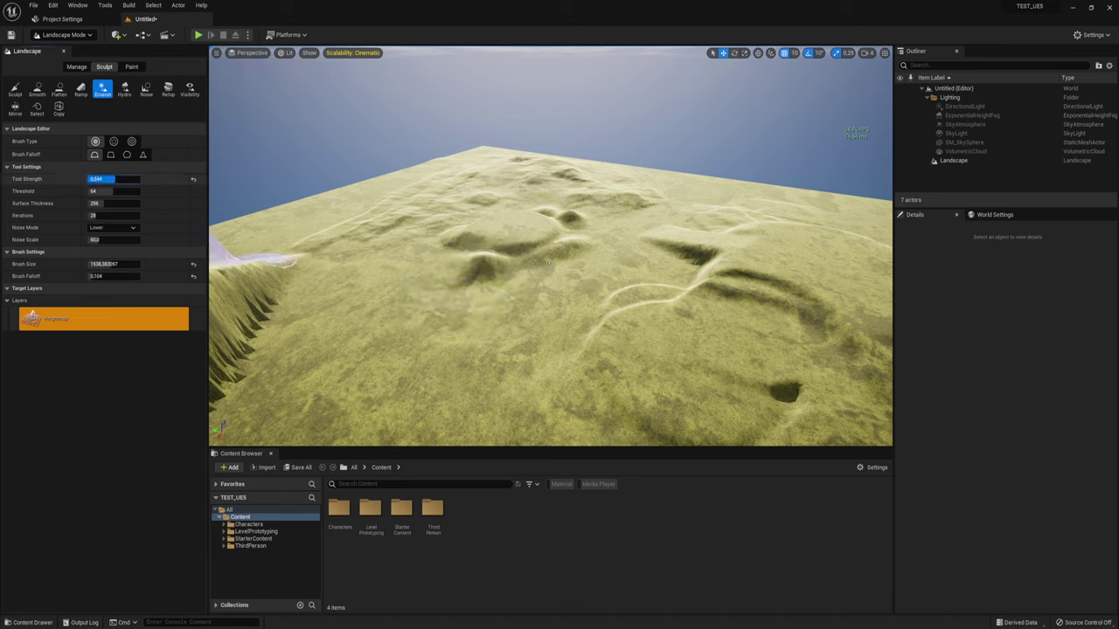
drag(114, 179, 104, 178)
drag(450, 337, 368, 357)
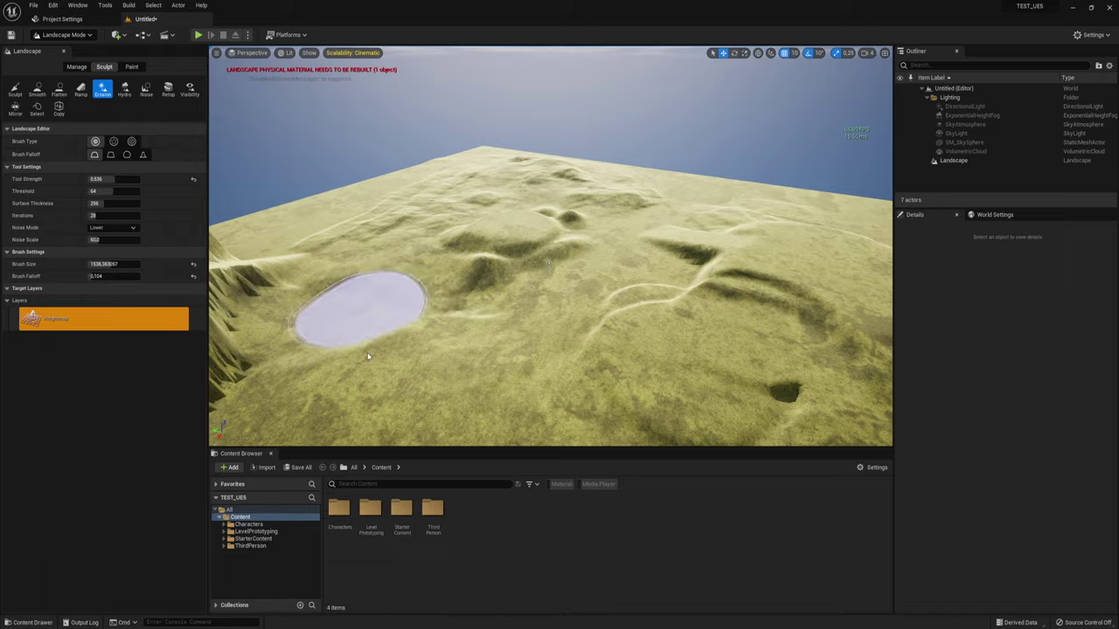
mouse_move(410, 362)
right_down()
mouse_move(754, 262)
mouse_move(866, 187)
mouse_move(557, 175)
mouse_move(490, 320)
right_up()
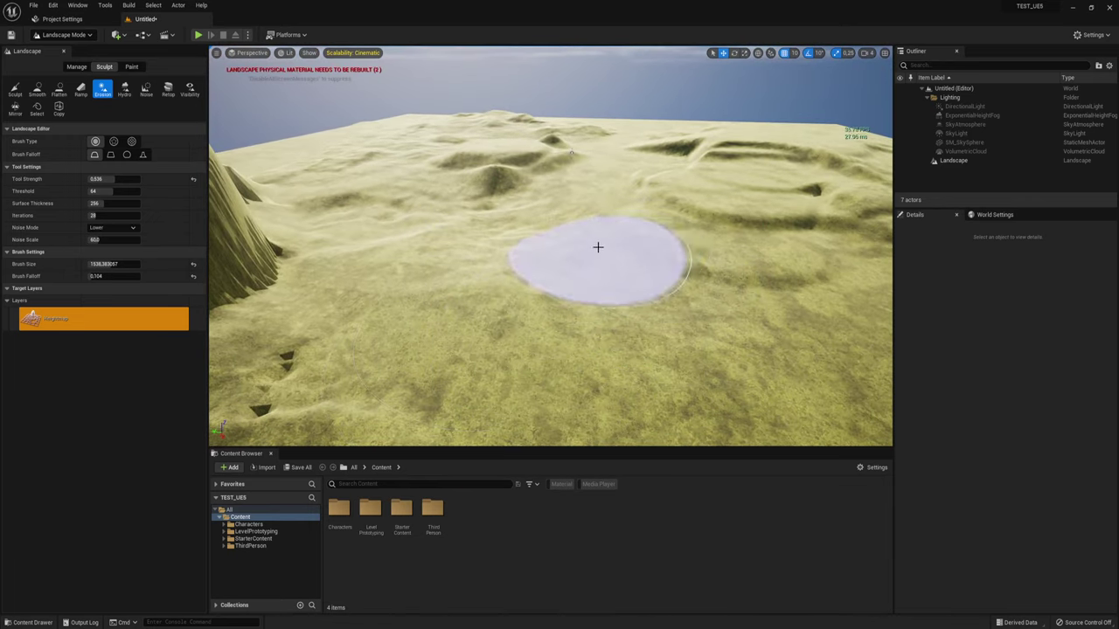
drag(598, 247, 534, 275)
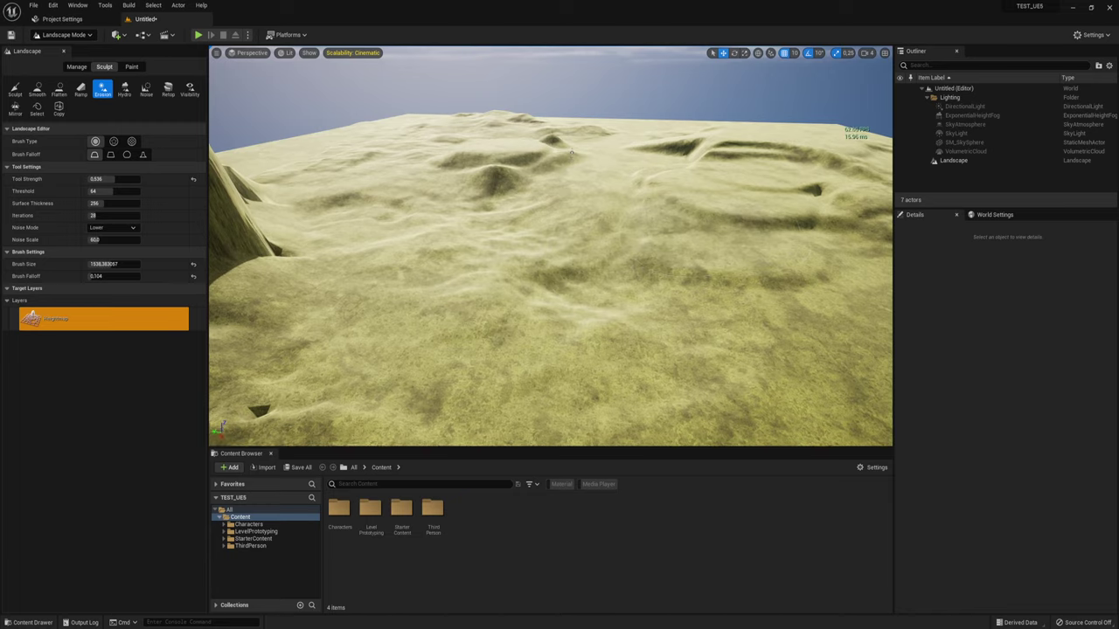
- Erode the dunes in front of the cliff and survey them toward the horizon
right_drag(572, 153, 727, 161)
scroll(564, 241, down, 5)
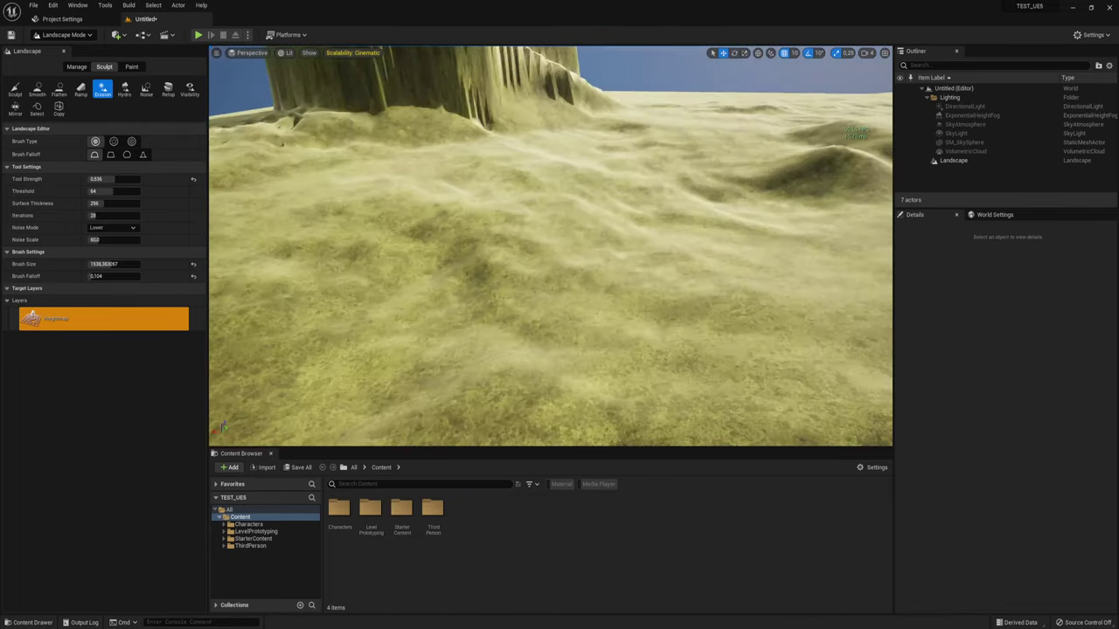
drag(564, 240, 715, 181)
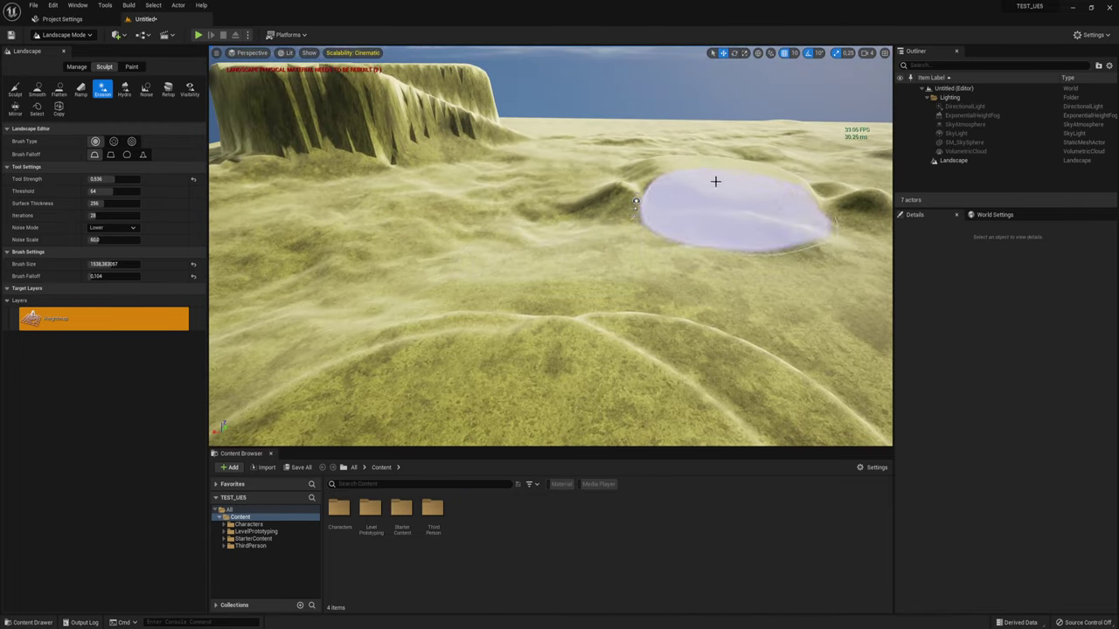
right_drag(636, 201, 693, 244)
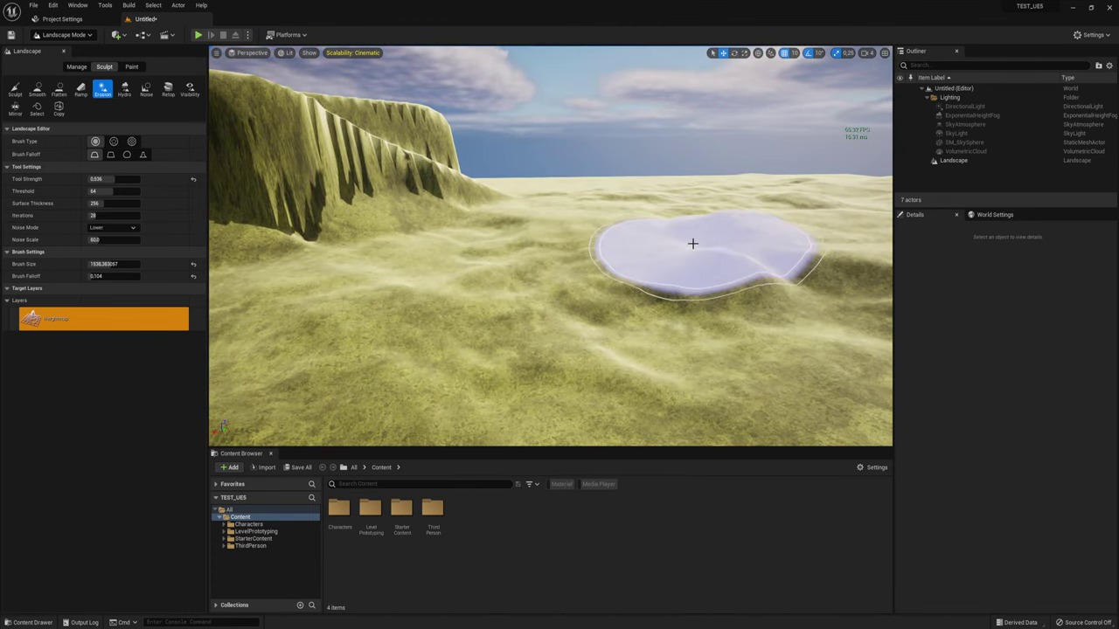
right_drag(693, 243, 679, 289)
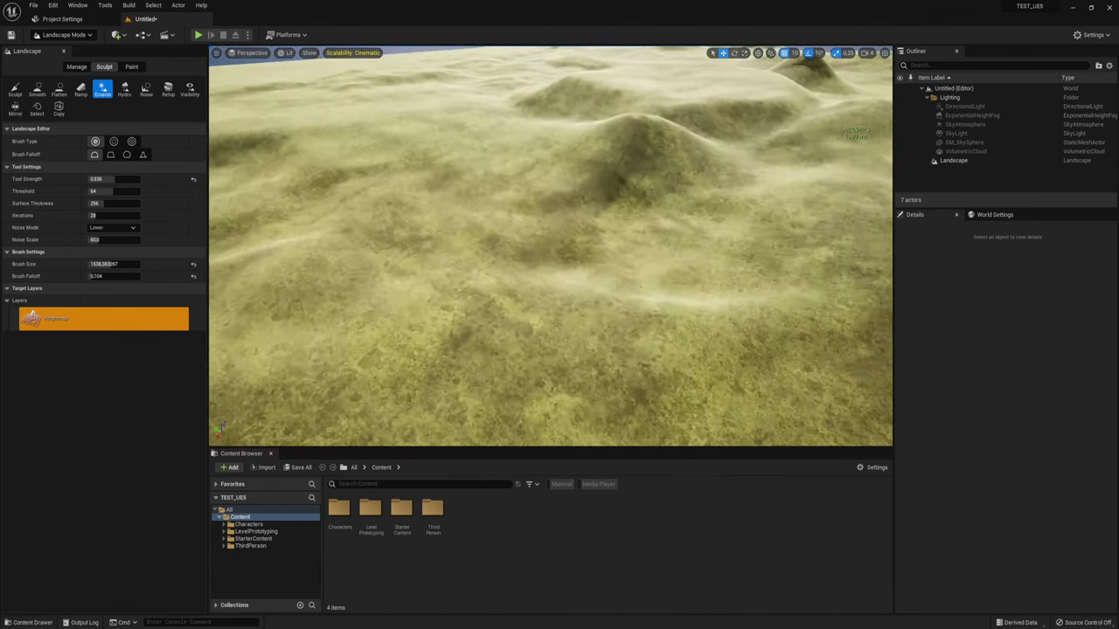
right_drag(517, 351, 516, 314)
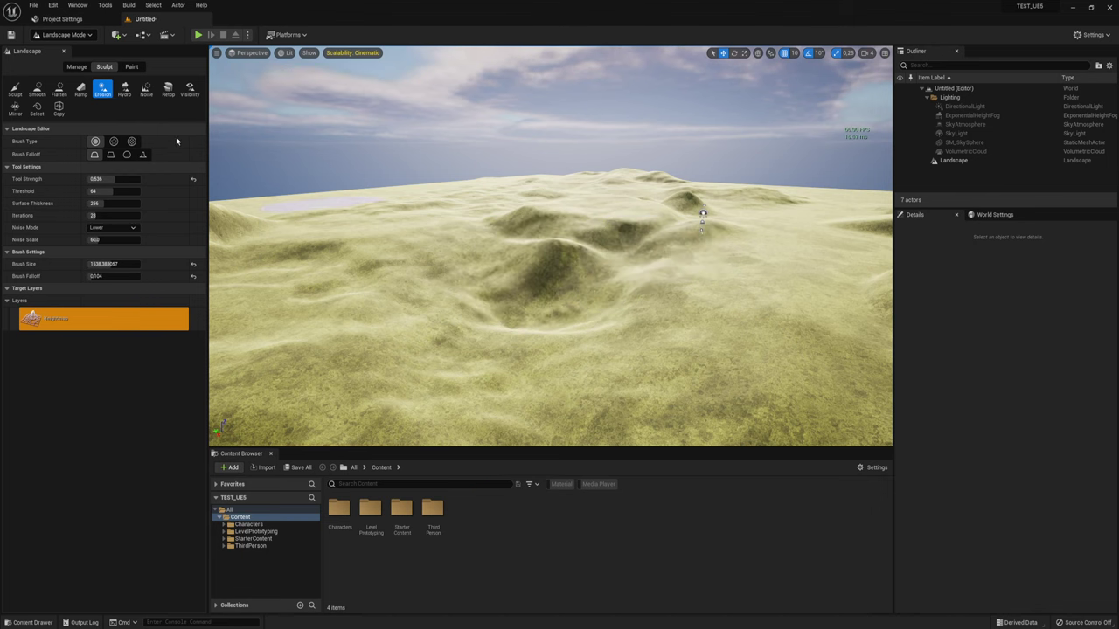
- Apply Hydro erosion to the terrain near the cliff and inspect the carved pits
click(125, 90)
right_drag(684, 292, 690, 290)
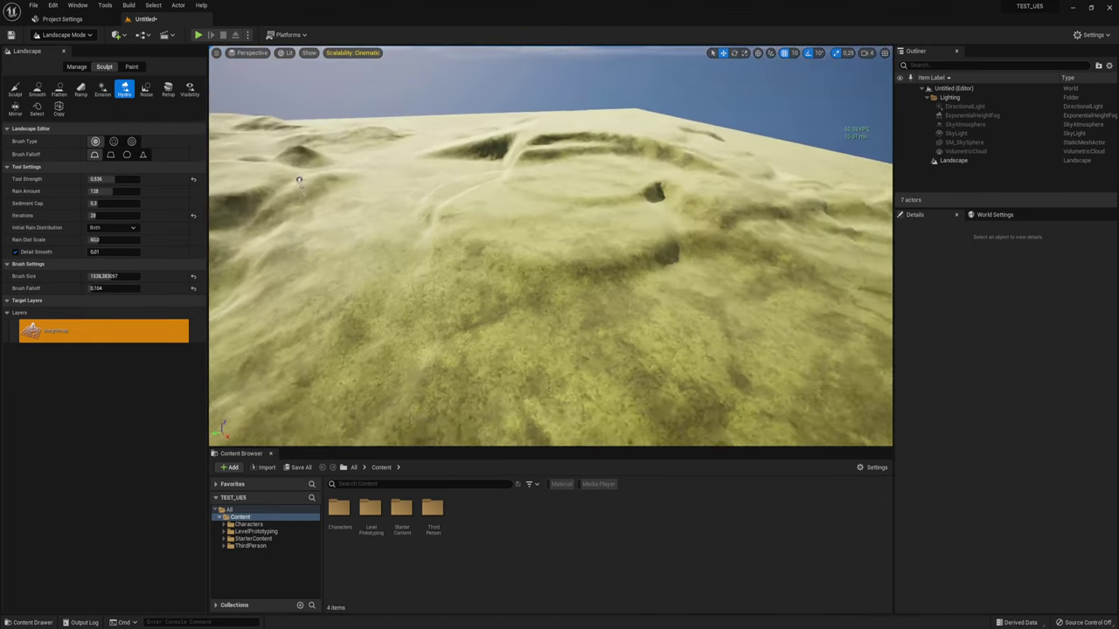
drag(672, 243, 650, 200)
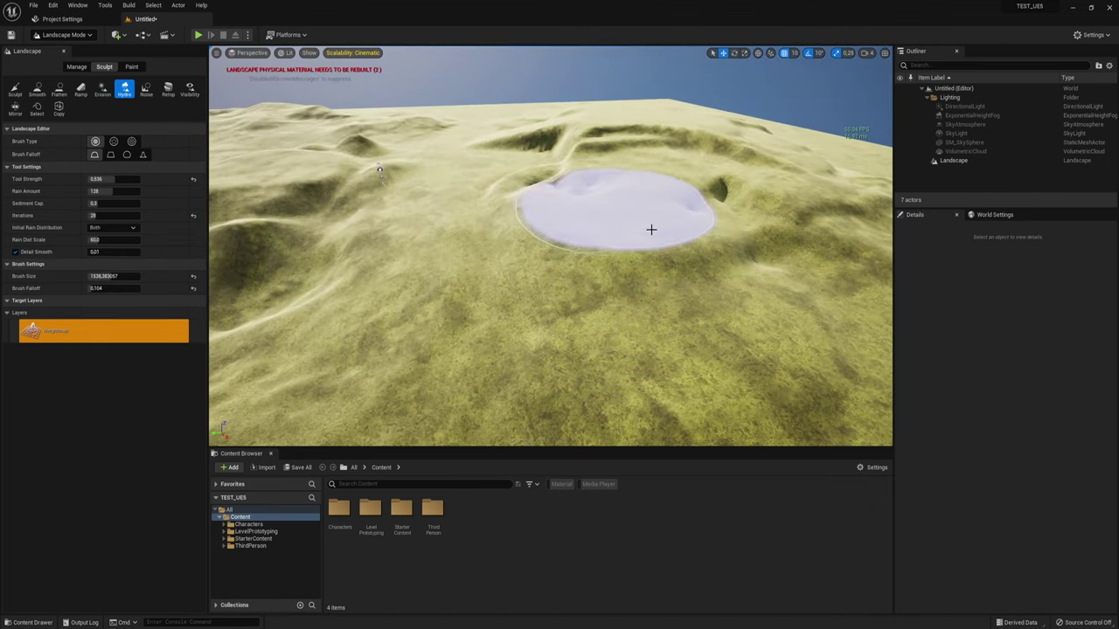
mouse_move(638, 233)
right_down()
mouse_move(234, 226)
mouse_move(662, 237)
right_up()
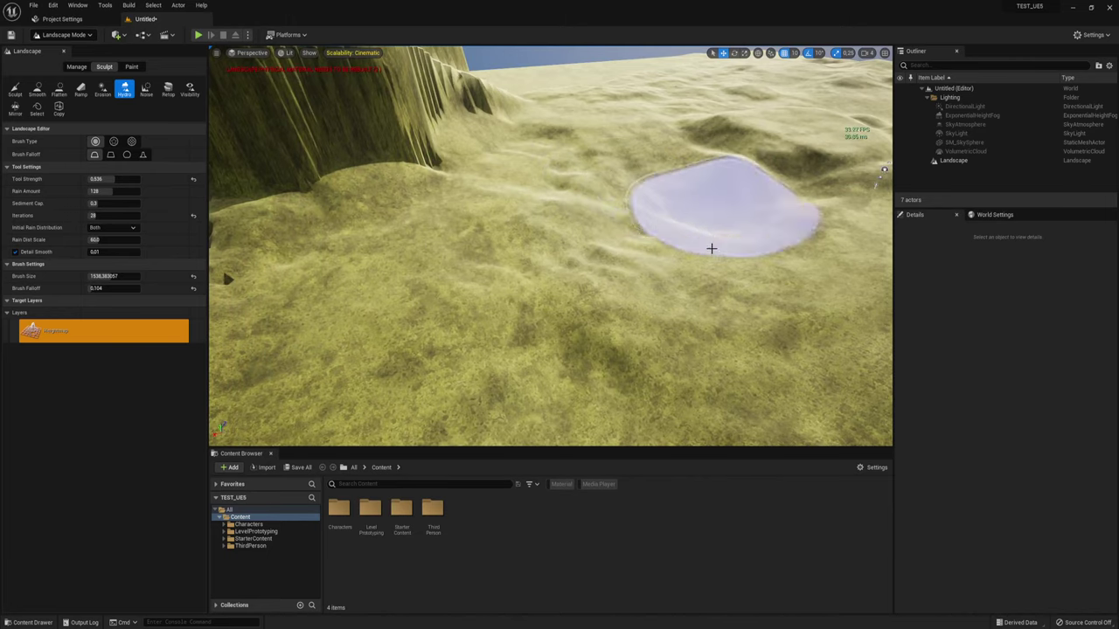
right_drag(582, 328, 488, 288)
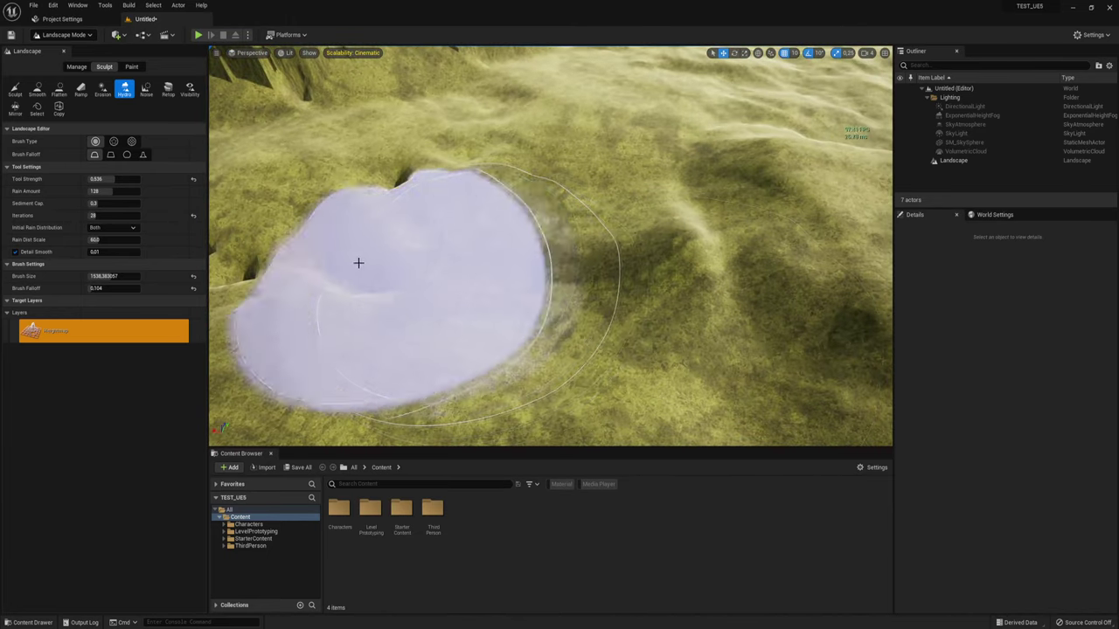
right_drag(359, 262, 359, 262)
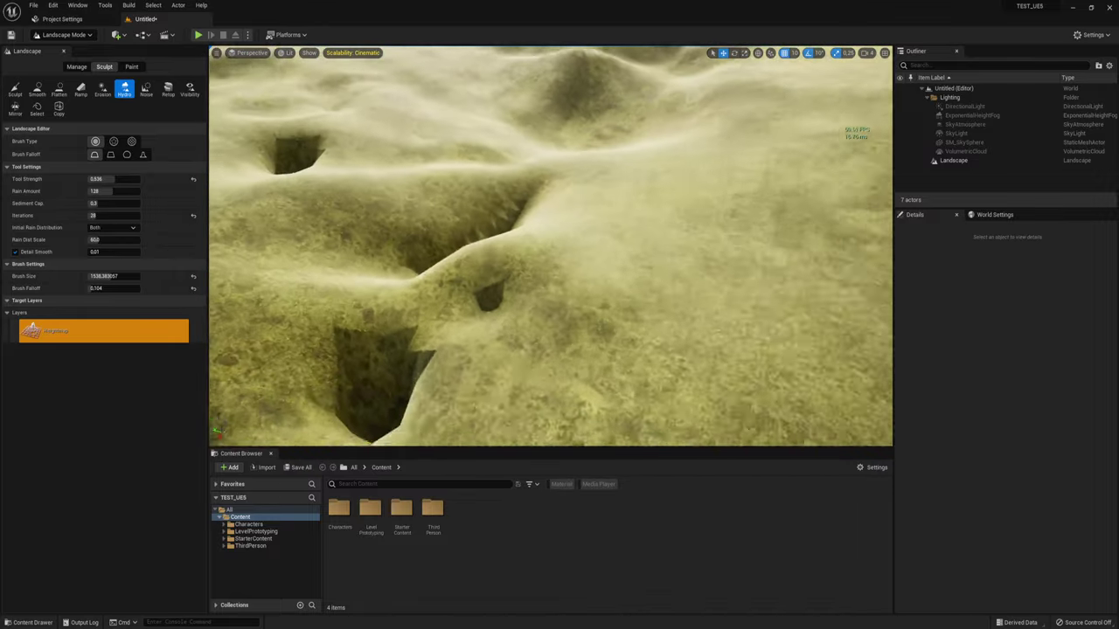
right_drag(540, 229, 539, 229)
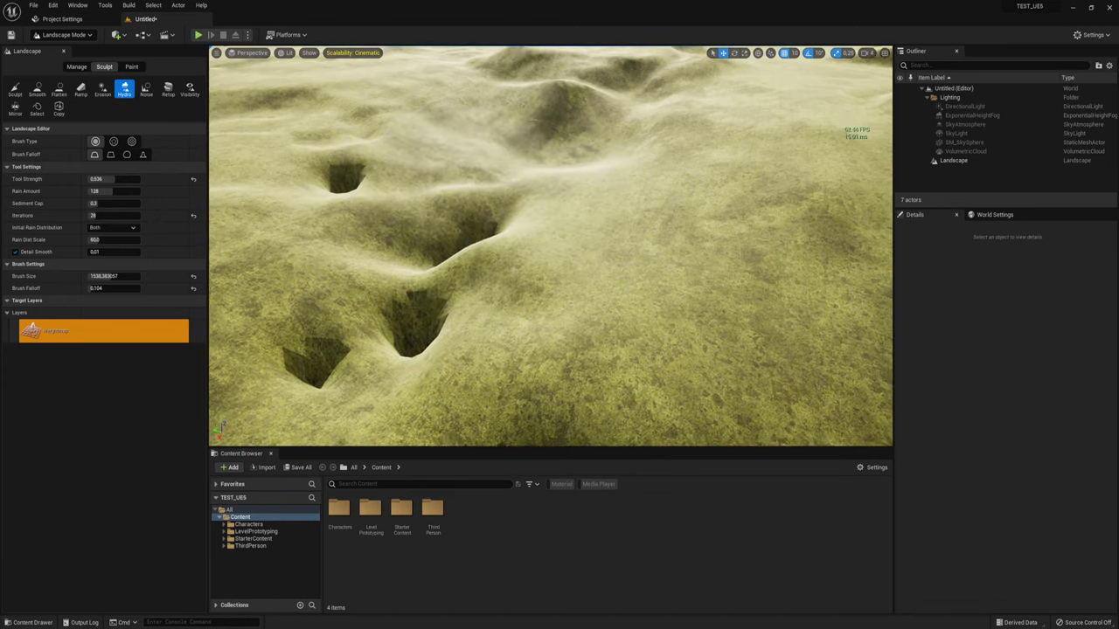
right_drag(315, 168, 316, 168)
- Raise bulging hills beside the crater with the Noise sculpt tool
click(149, 96)
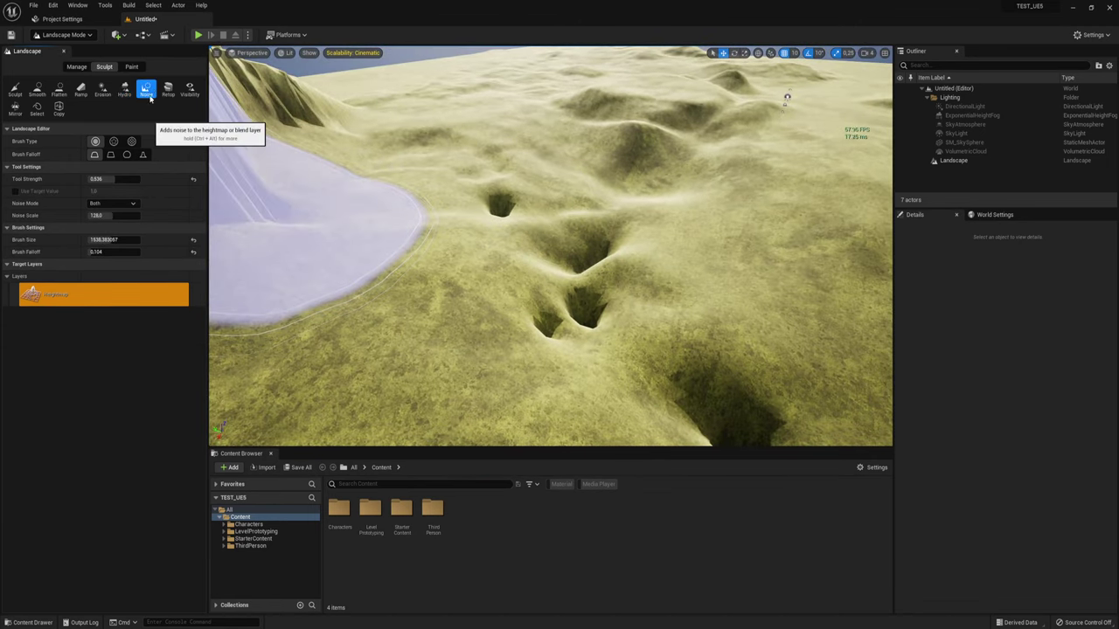
mouse_move(575, 177)
right_down()
mouse_move(750, 154)
mouse_move(498, 235)
right_up()
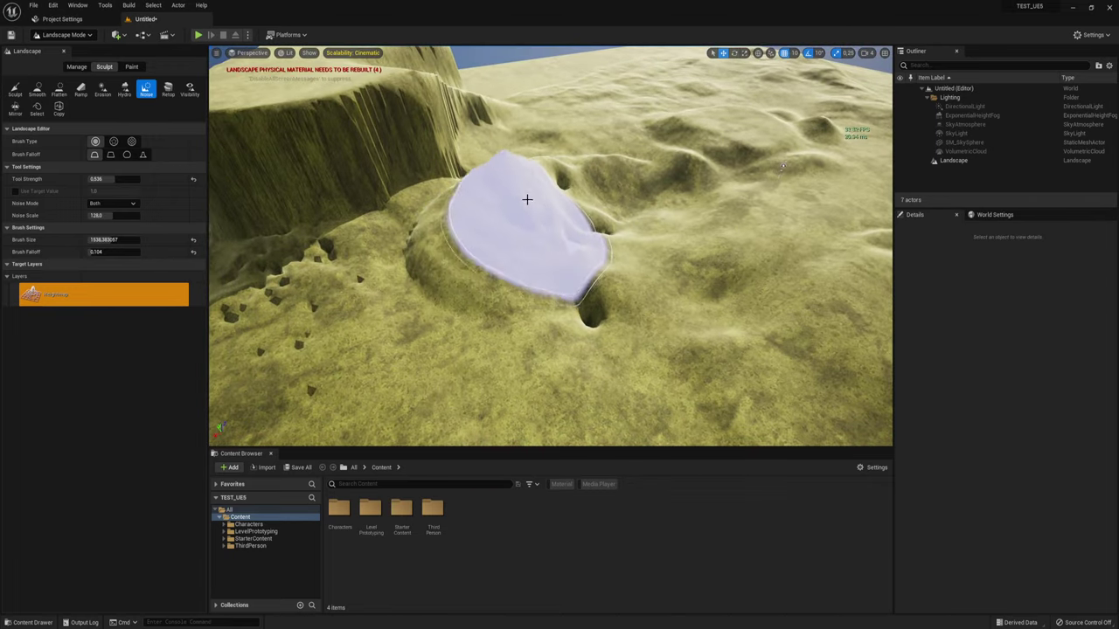
mouse_move(782, 166)
right_down()
mouse_move(665, 192)
mouse_move(510, 190)
right_up()
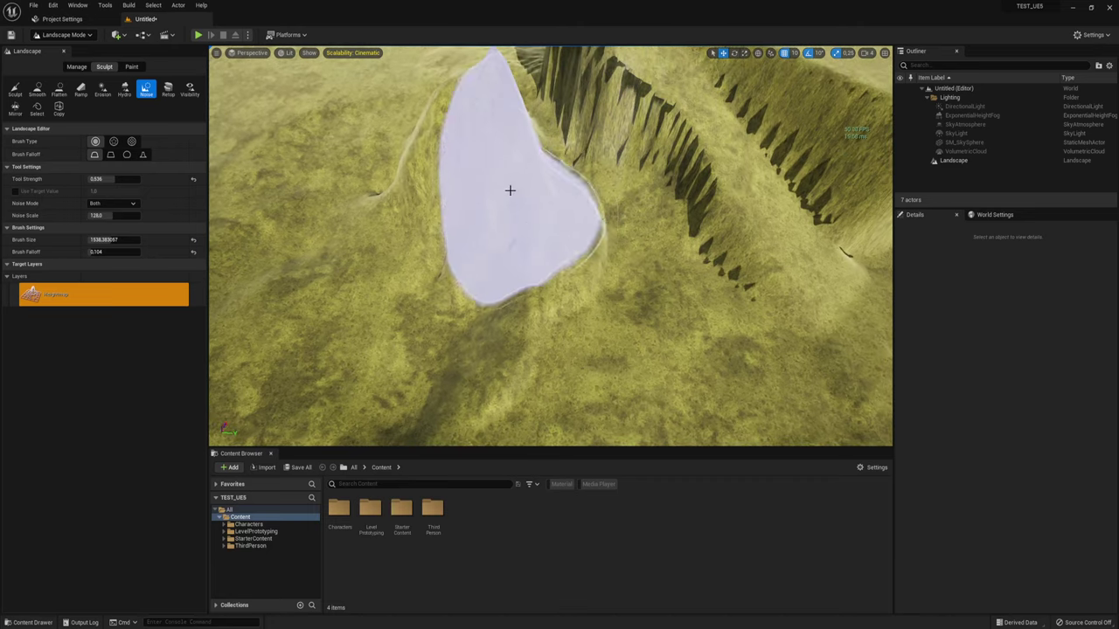
mouse_move(540, 307)
right_down()
mouse_move(375, 242)
mouse_move(403, 297)
right_up()
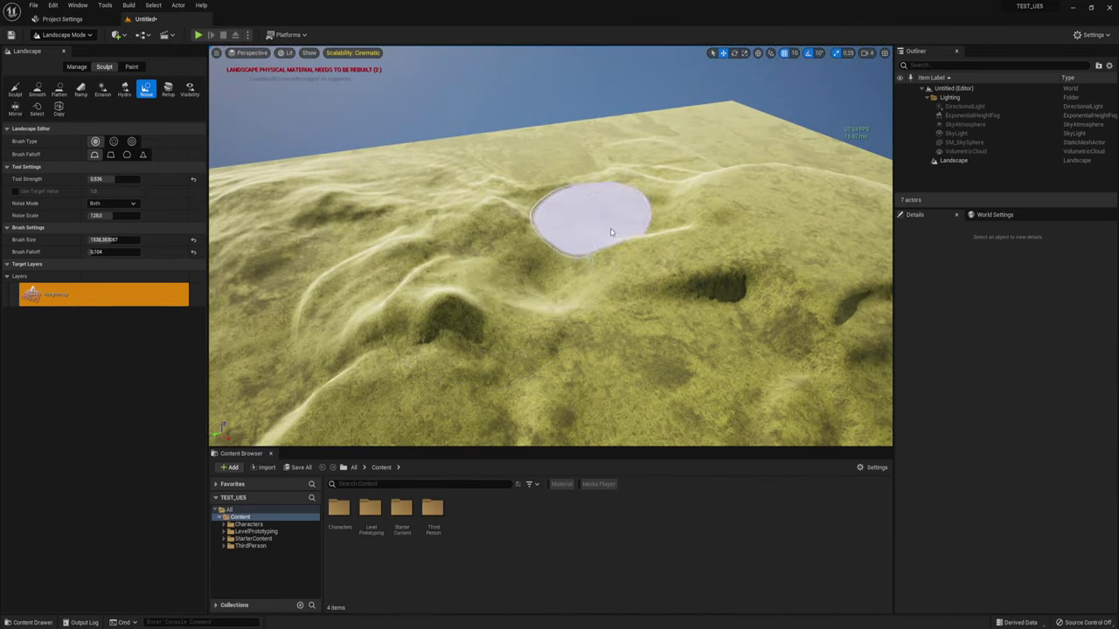
mouse_move(571, 226)
right_down()
mouse_move(560, 263)
mouse_move(570, 227)
right_up()
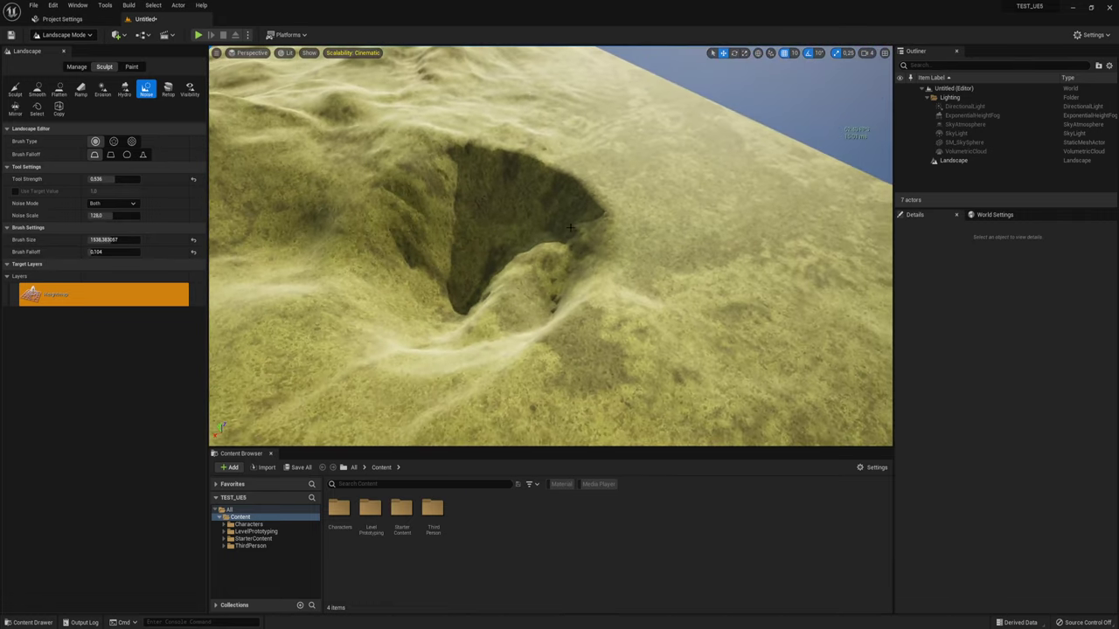
drag(661, 159, 662, 102)
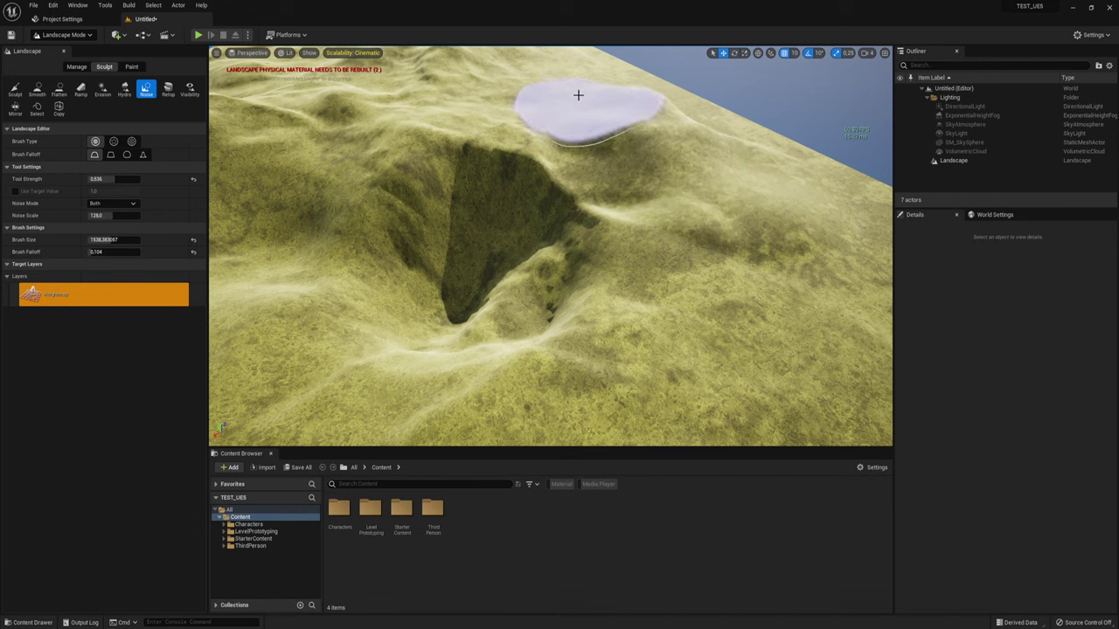
right_drag(664, 149, 664, 122)
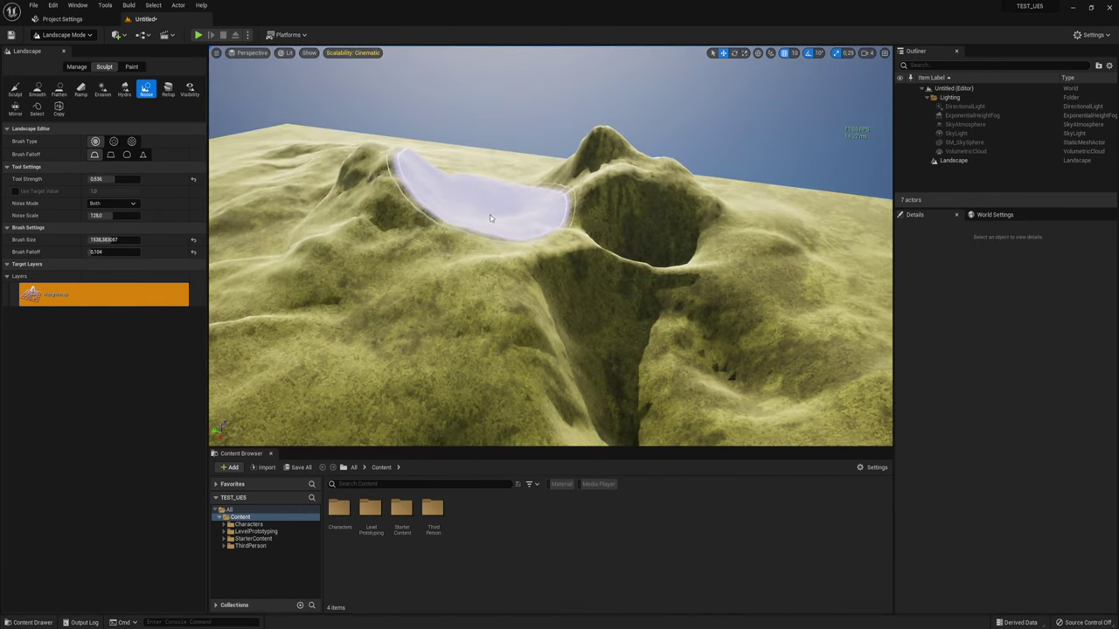
right_drag(490, 217, 443, 250)
drag(442, 250, 565, 212)
right_drag(565, 212, 565, 213)
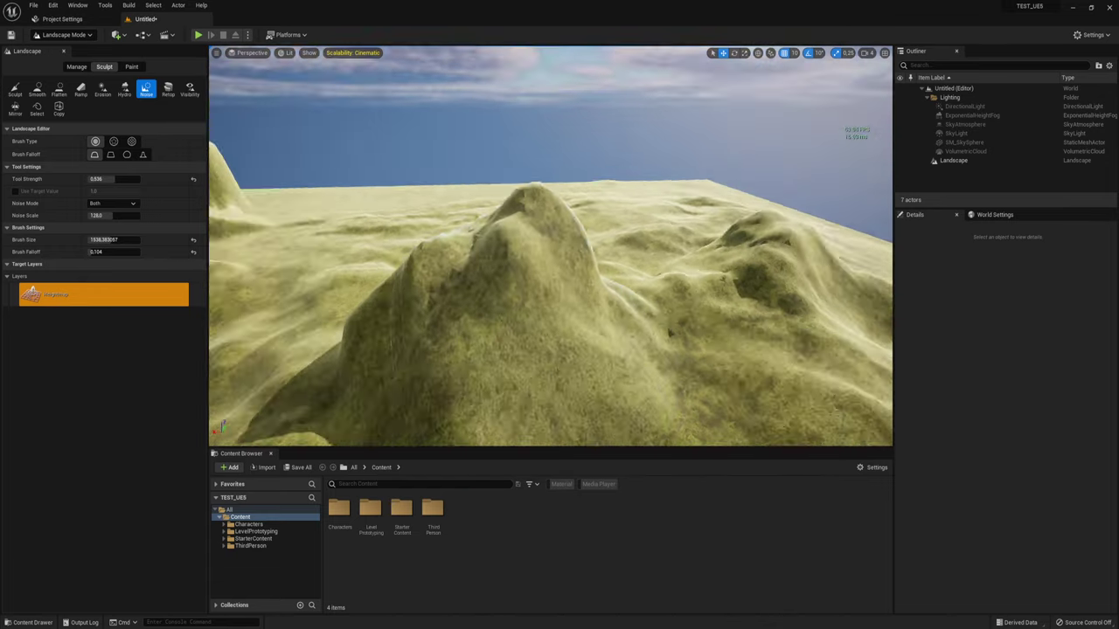
right_drag(701, 226, 676, 219)
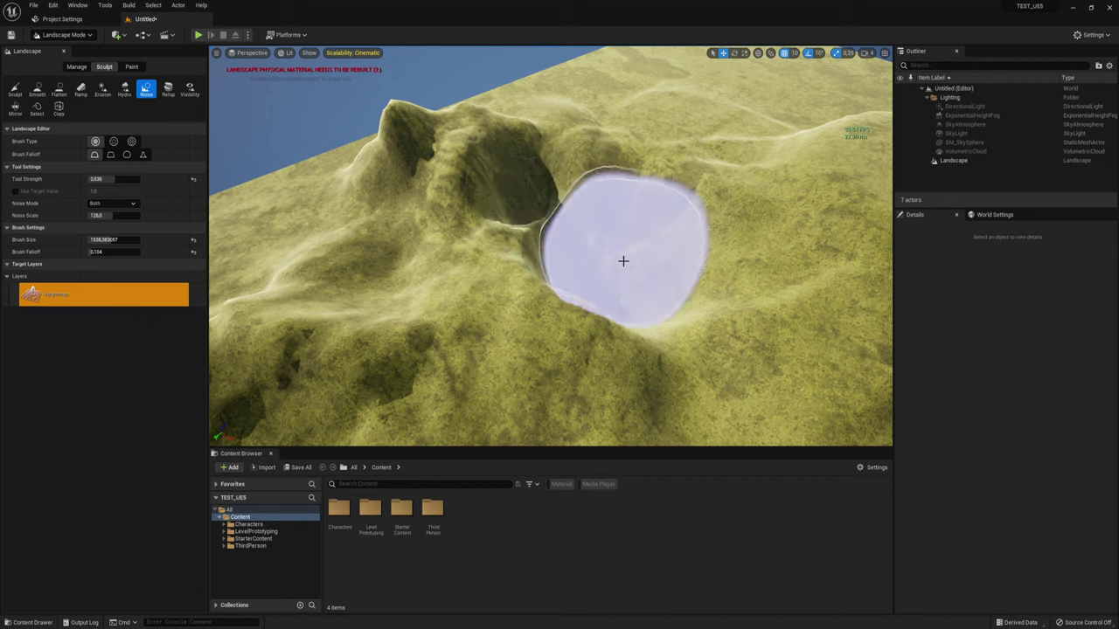
- Deepen the hole in the hillside and inspect it from a low angle
mouse_move(623, 261)
mouse_down()
mouse_move(574, 242)
mouse_move(569, 263)
mouse_up()
right_drag(569, 262, 569, 262)
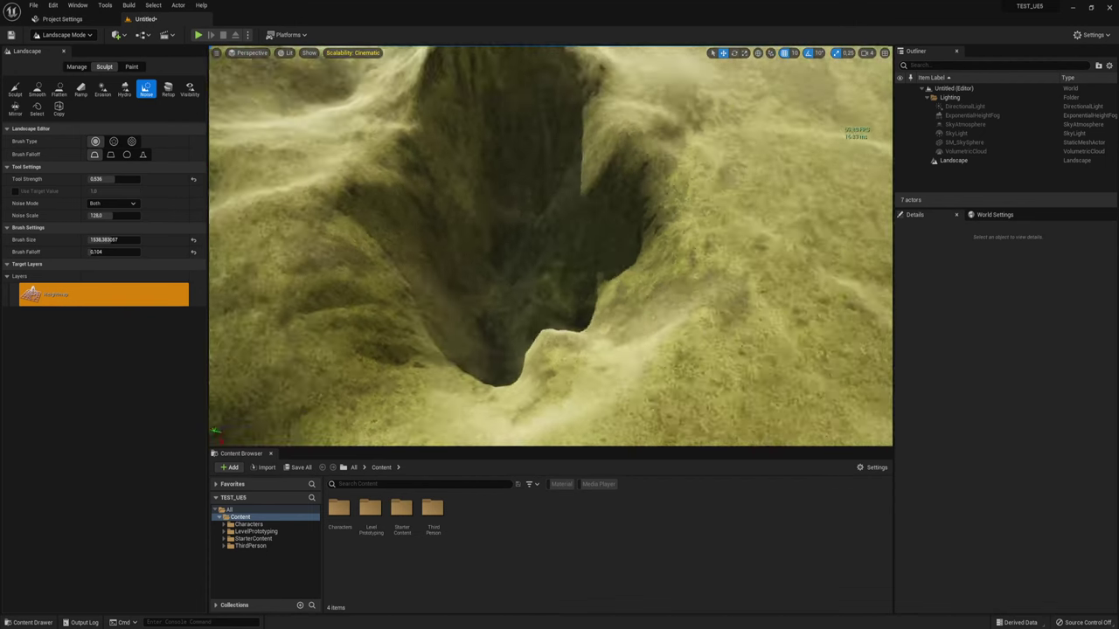
right_drag(657, 235, 598, 265)
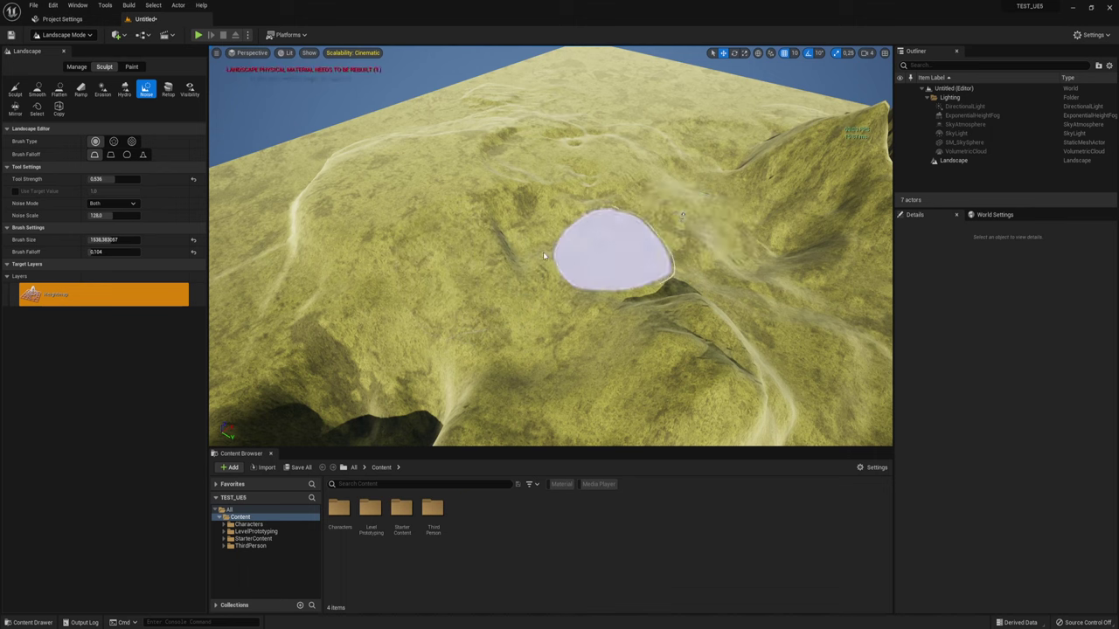
right_drag(682, 214, 721, 284)
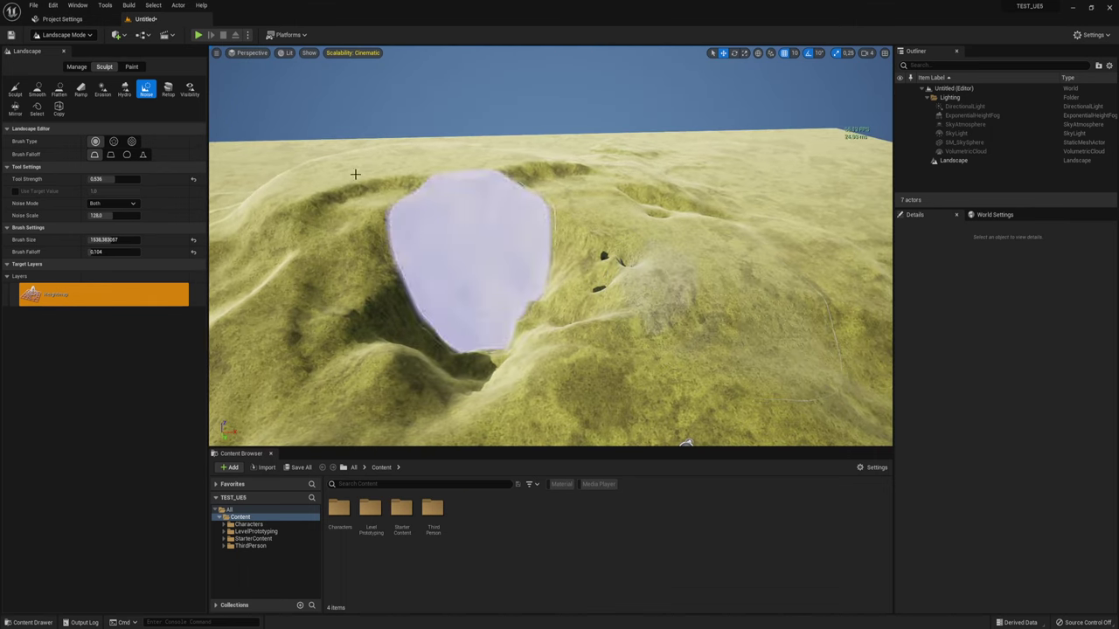
click(168, 90)
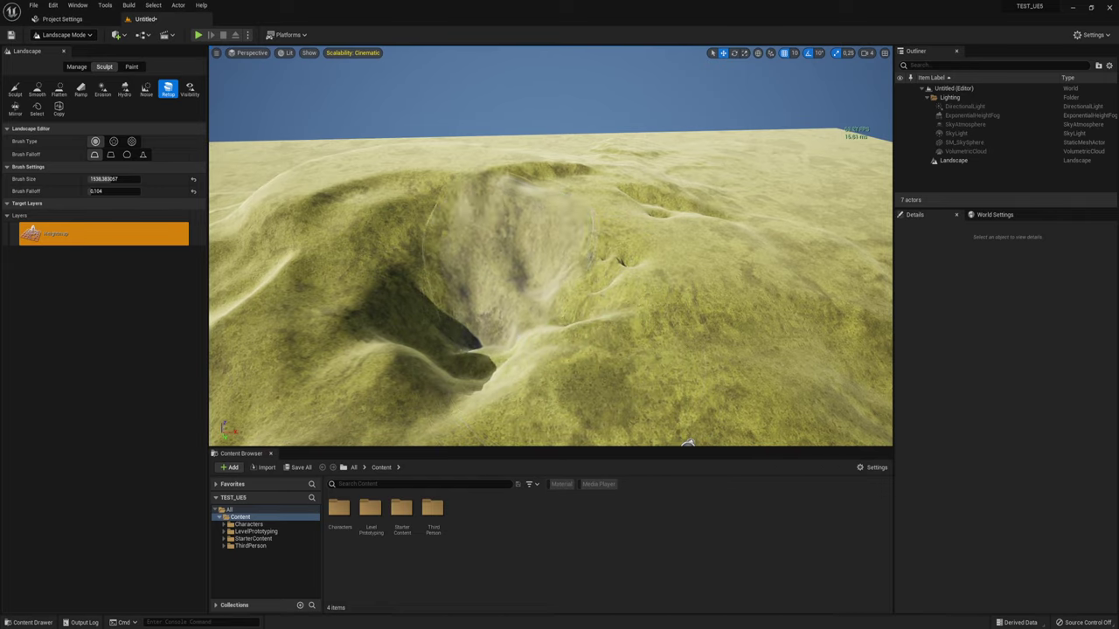
- Retopologise the crater's upper ridge and the plateau's streaked cliff face
mouse_move(522, 306)
right_down()
mouse_move(511, 263)
mouse_move(525, 254)
right_up()
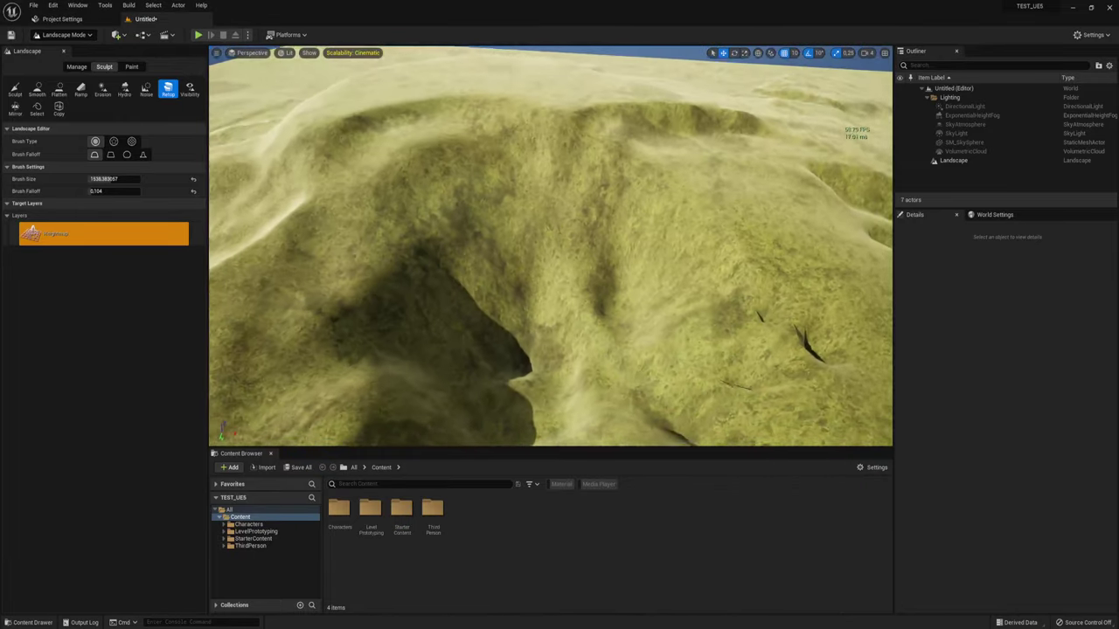
right_drag(524, 253, 662, 232)
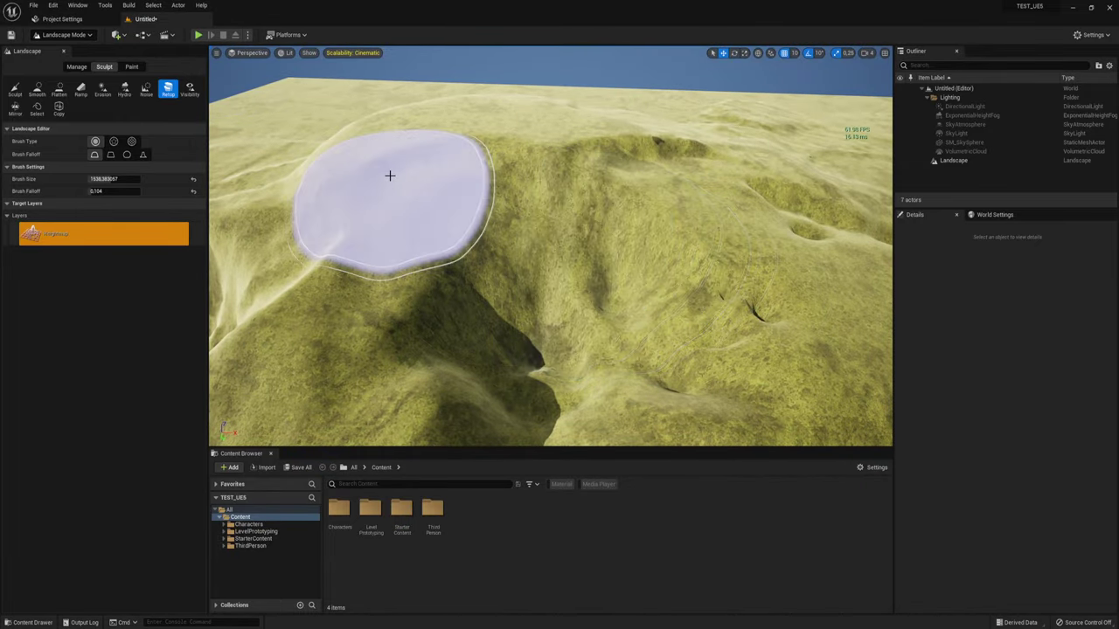
mouse_move(468, 158)
mouse_down()
mouse_move(507, 219)
mouse_move(299, 315)
mouse_up()
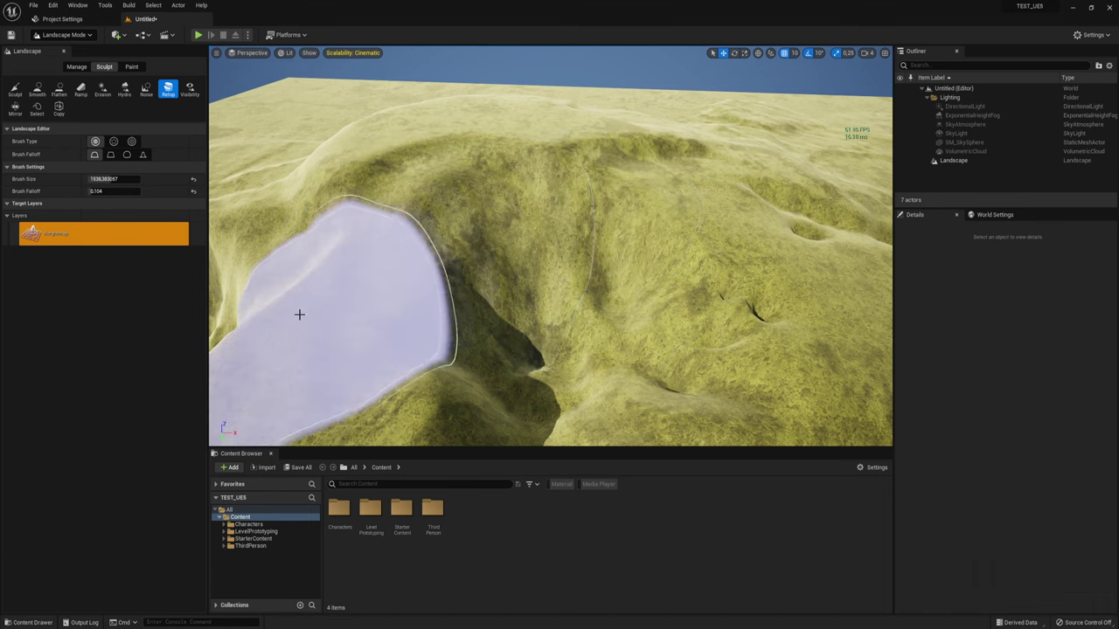
right_drag(593, 337, 592, 287)
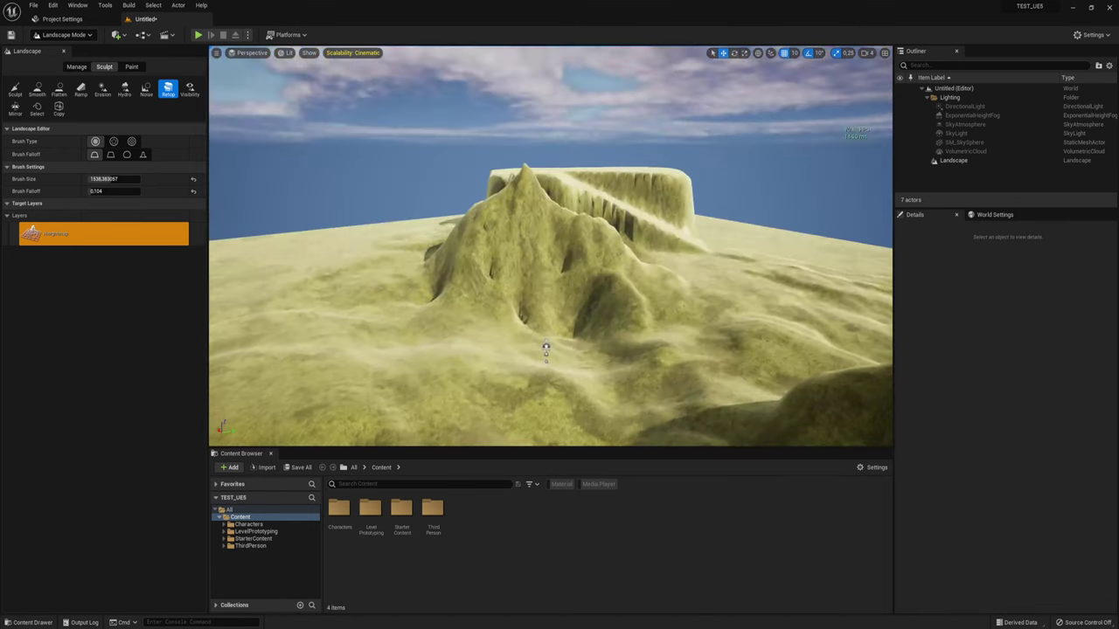
right_drag(665, 236, 682, 234)
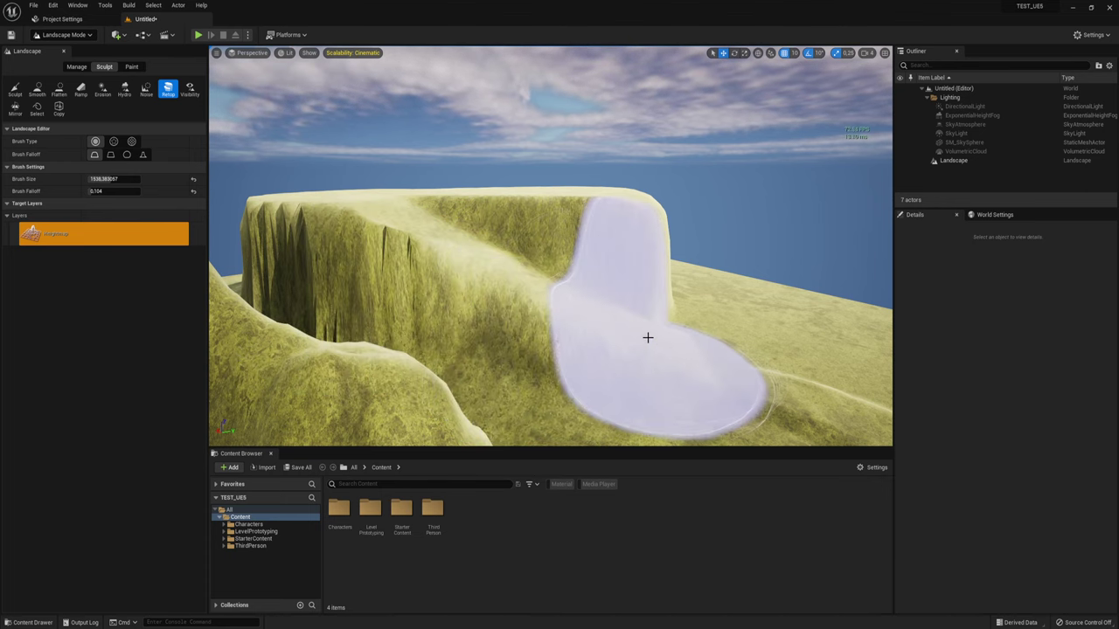
right_drag(647, 337, 651, 333)
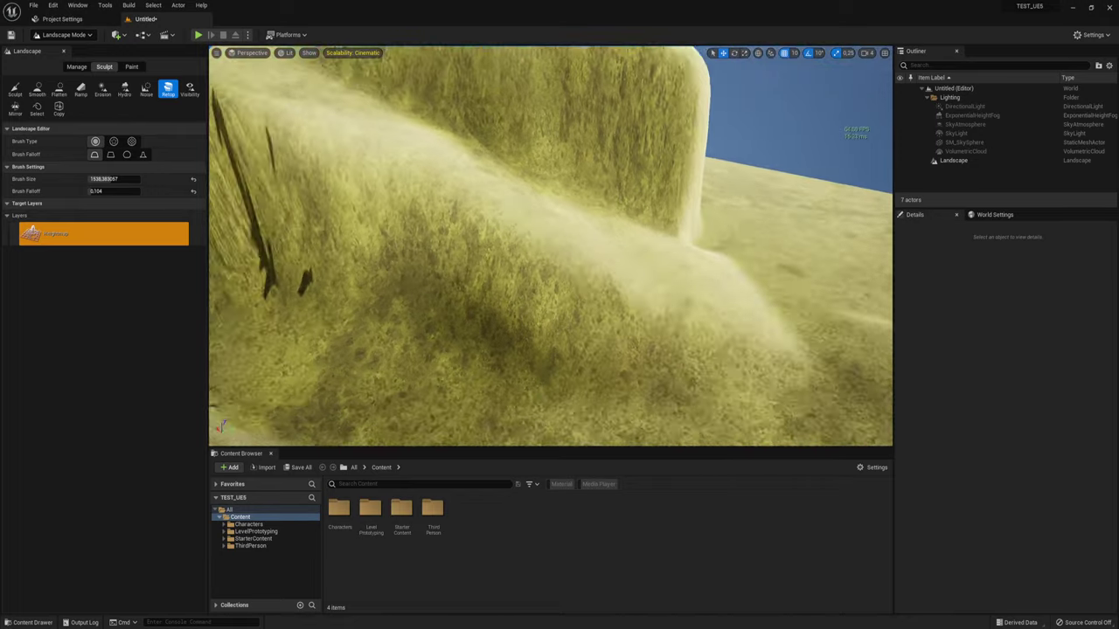
right_drag(525, 228, 532, 224)
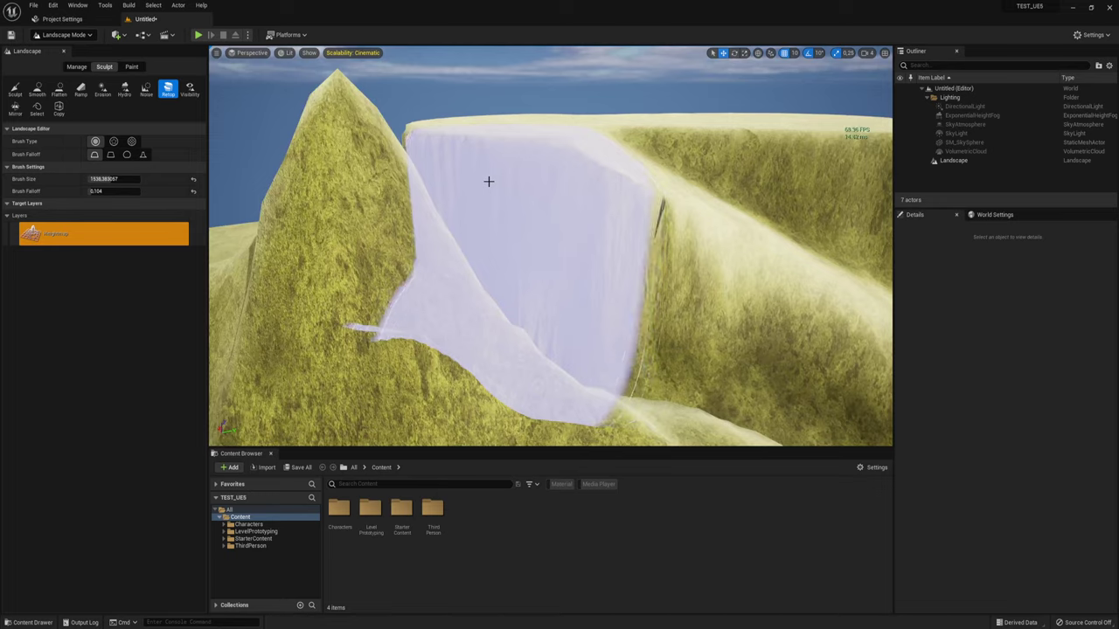
right_drag(490, 180, 522, 150)
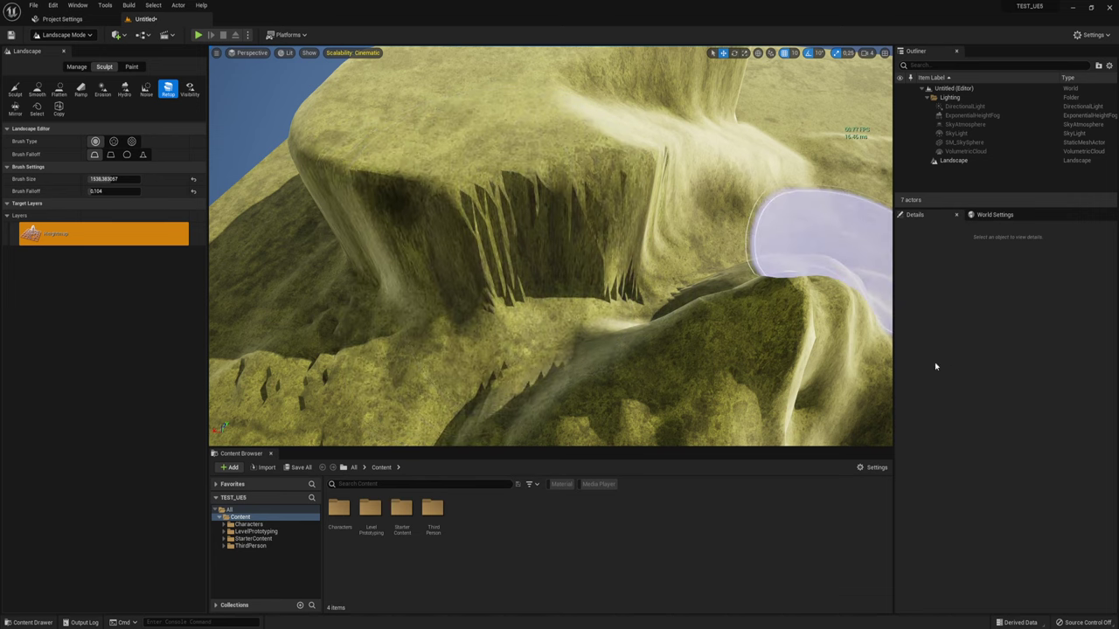
- Activate the Visibility painting tool and pull back to see the whole terrain
click(190, 91)
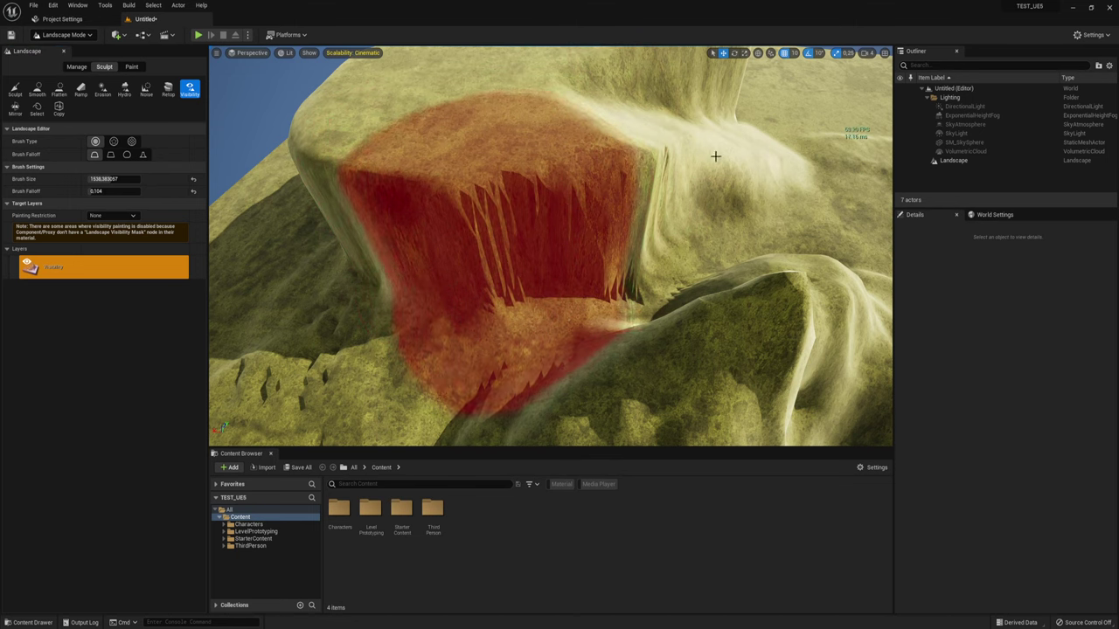
mouse_move(715, 156)
right_down()
mouse_move(640, 264)
mouse_move(511, 197)
right_up()
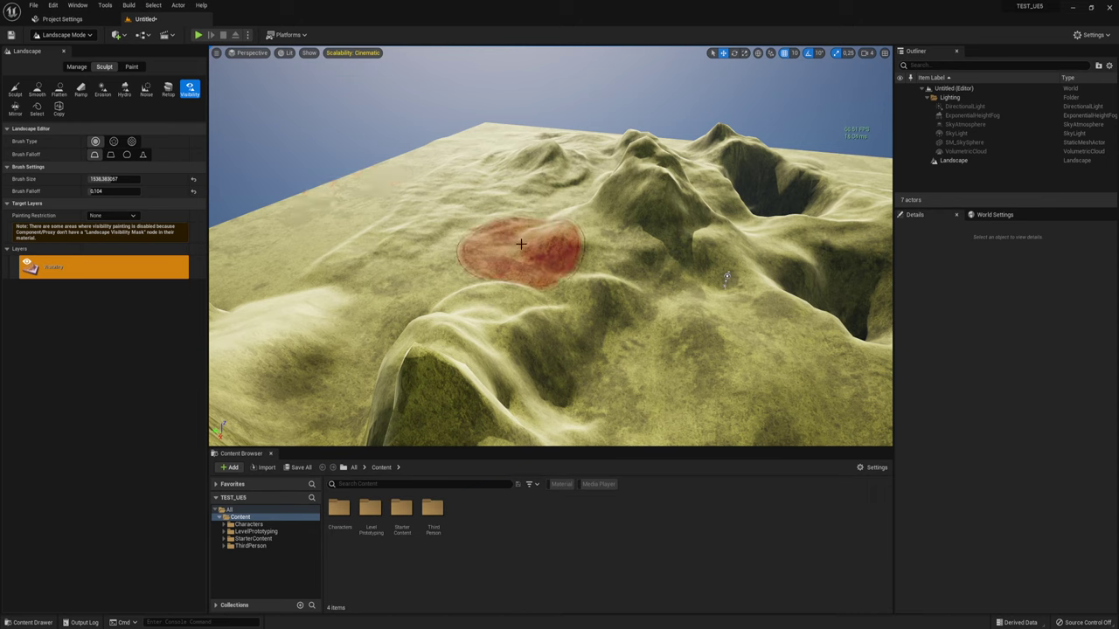
- Activate the Mirror tool and orbit to inspect the green mirror plane across the landscape
click(16, 108)
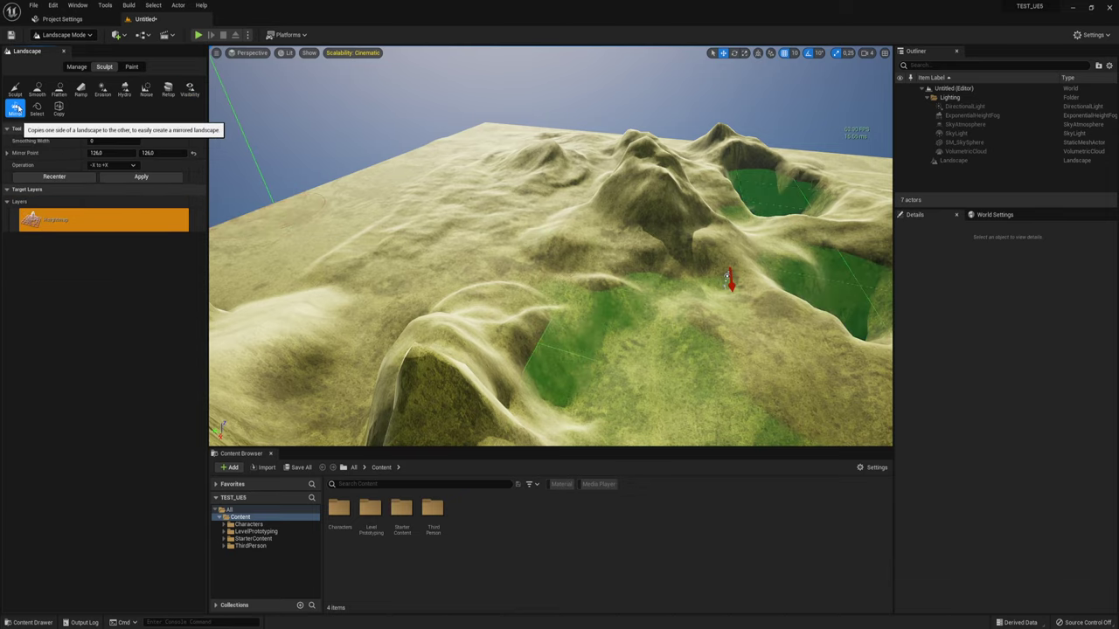
mouse_move(546, 333)
right_down()
mouse_move(612, 341)
mouse_move(604, 349)
mouse_move(492, 272)
right_up()
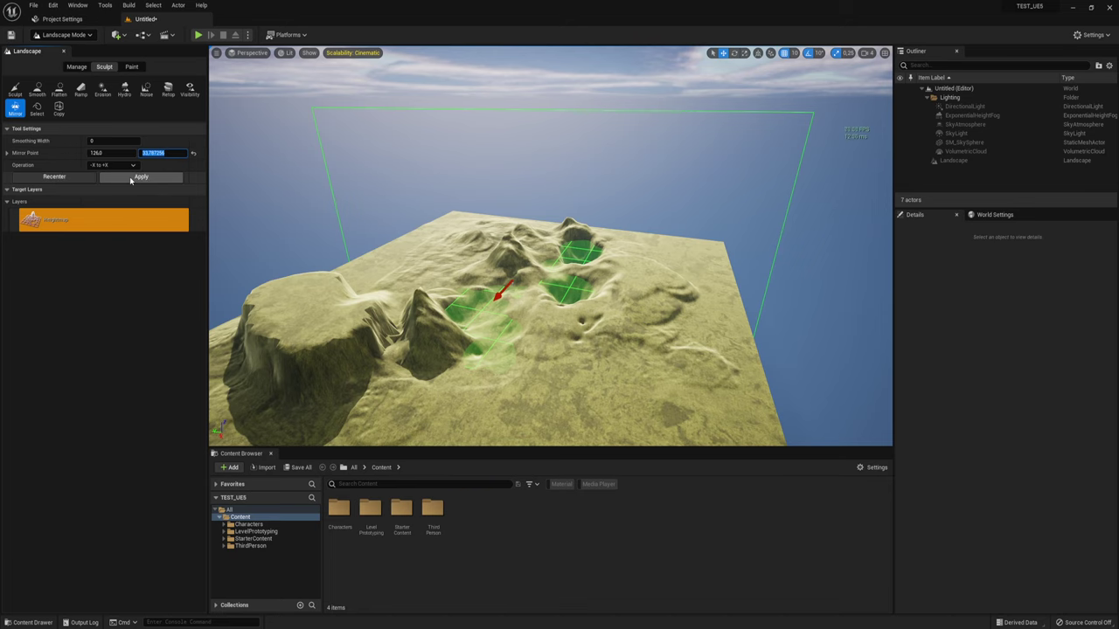
alt+drag(647, 243, 647, 242)
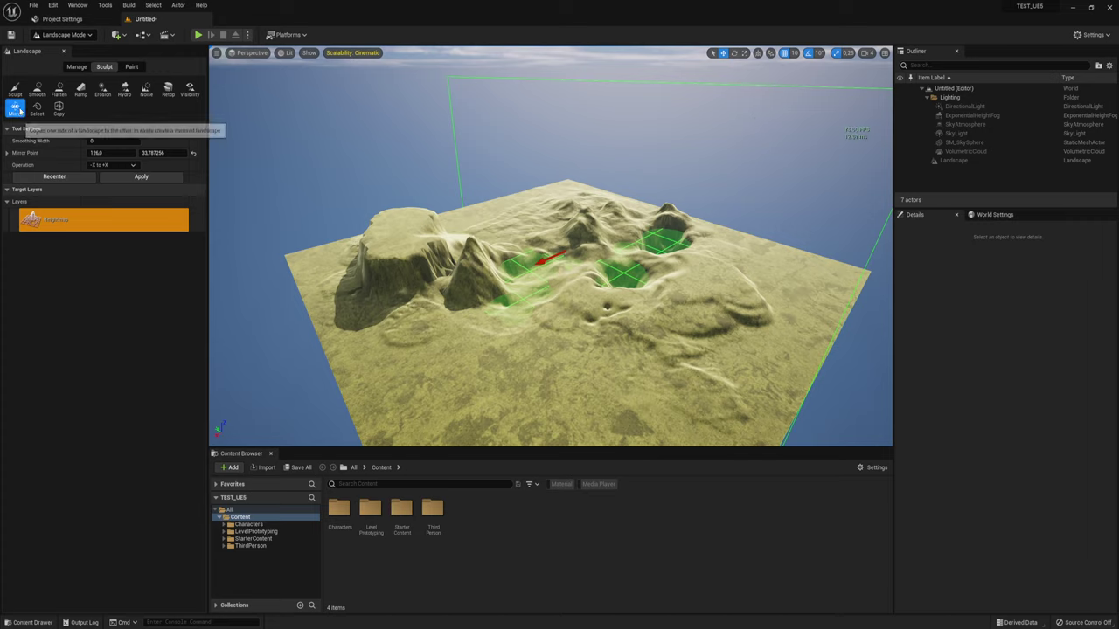
- Paint a region selection mask over the plateau top, then return to the Sculpt tool
click(39, 109)
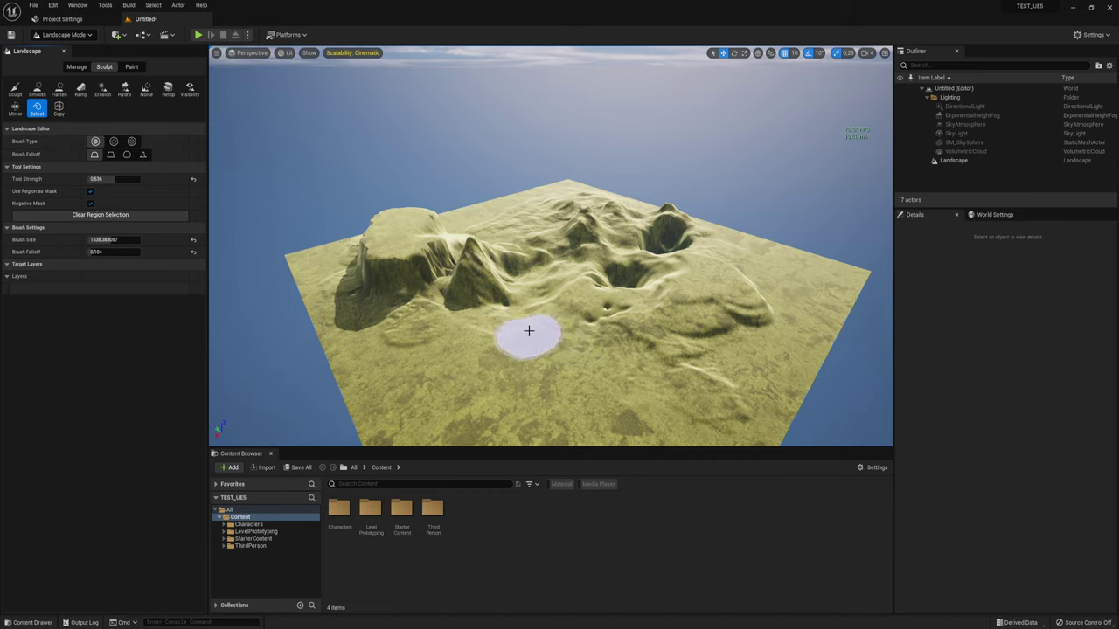
right_drag(528, 330, 527, 325)
drag(527, 324, 434, 196)
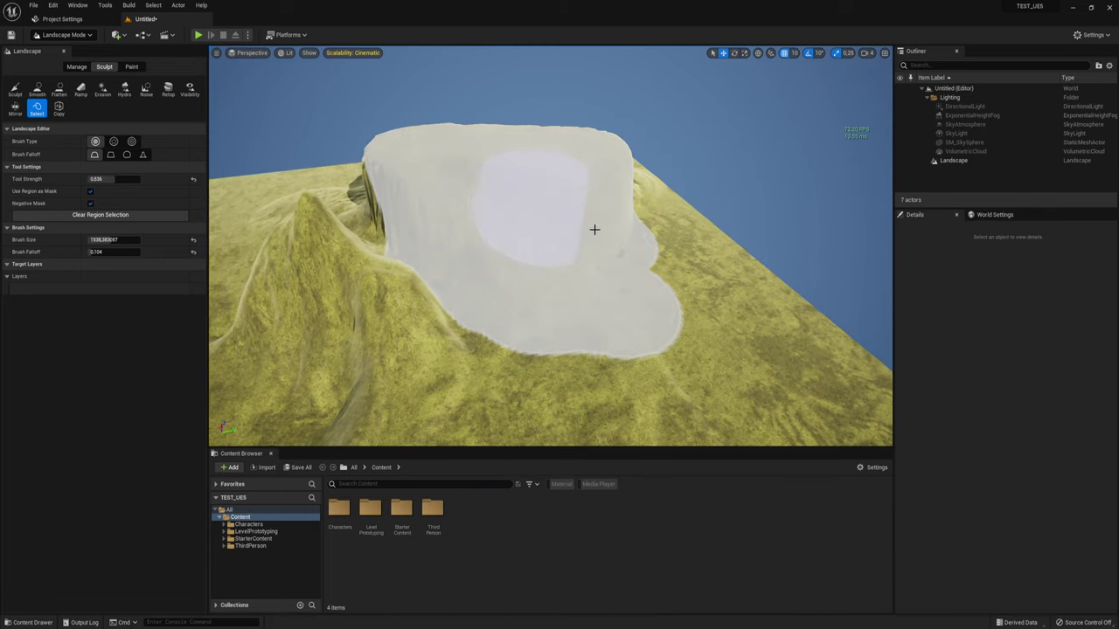
right_drag(595, 229, 594, 229)
click(14, 89)
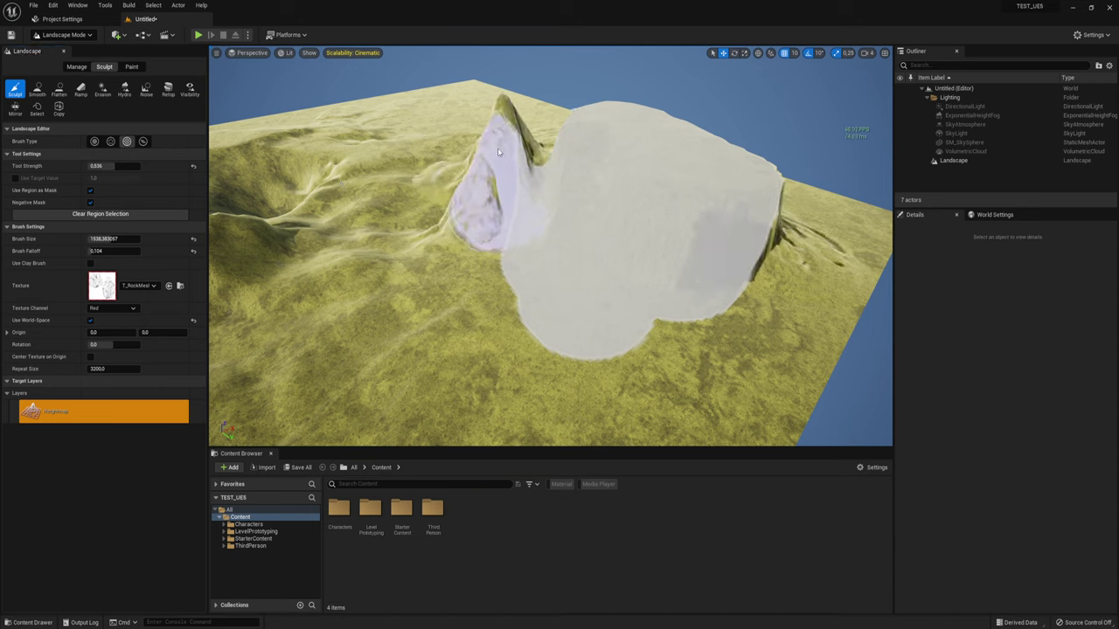
- Sculpt a ridge, spiky bumps and a trench around the masked plateau
drag(498, 153, 437, 222)
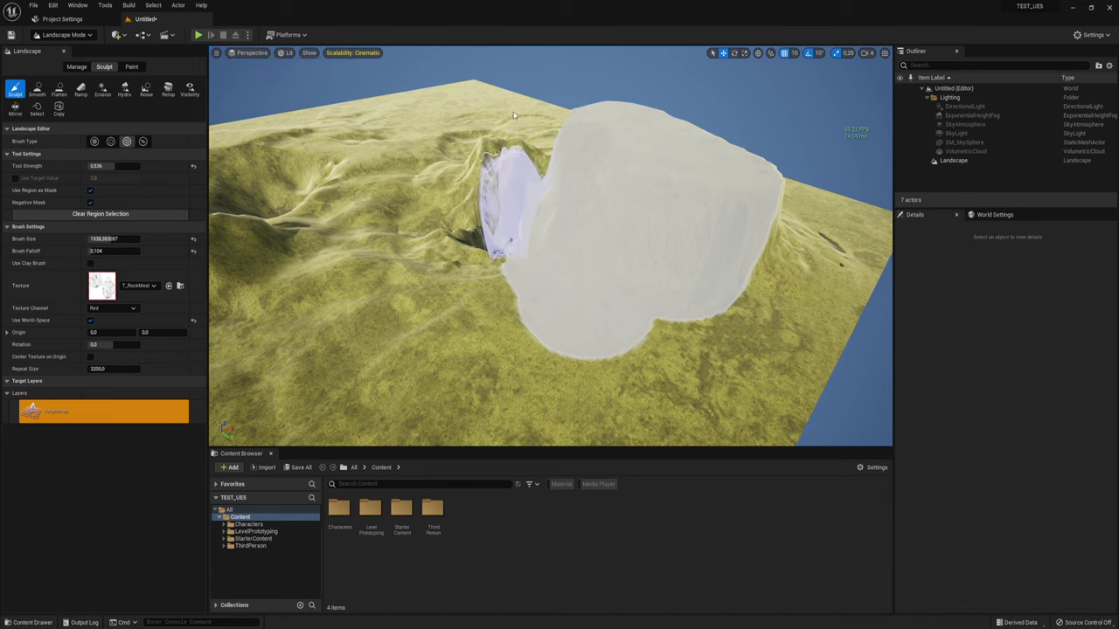
drag(503, 222, 787, 246)
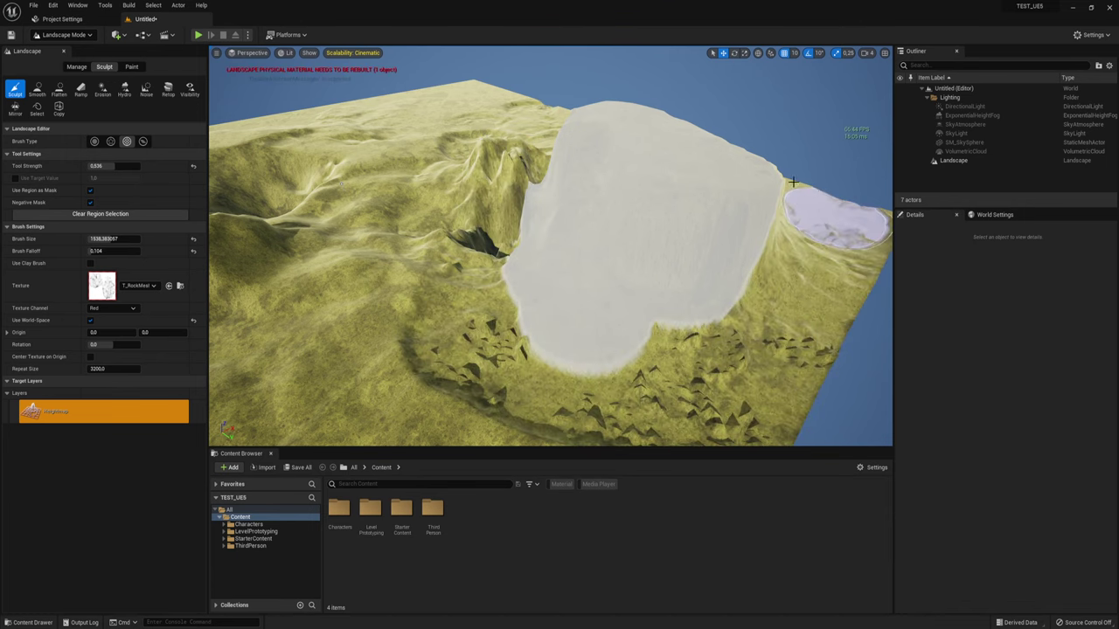
mouse_move(787, 247)
right_down()
mouse_move(752, 247)
mouse_move(600, 195)
right_up()
mouse_move(600, 195)
mouse_down()
mouse_move(755, 230)
mouse_move(766, 120)
mouse_up()
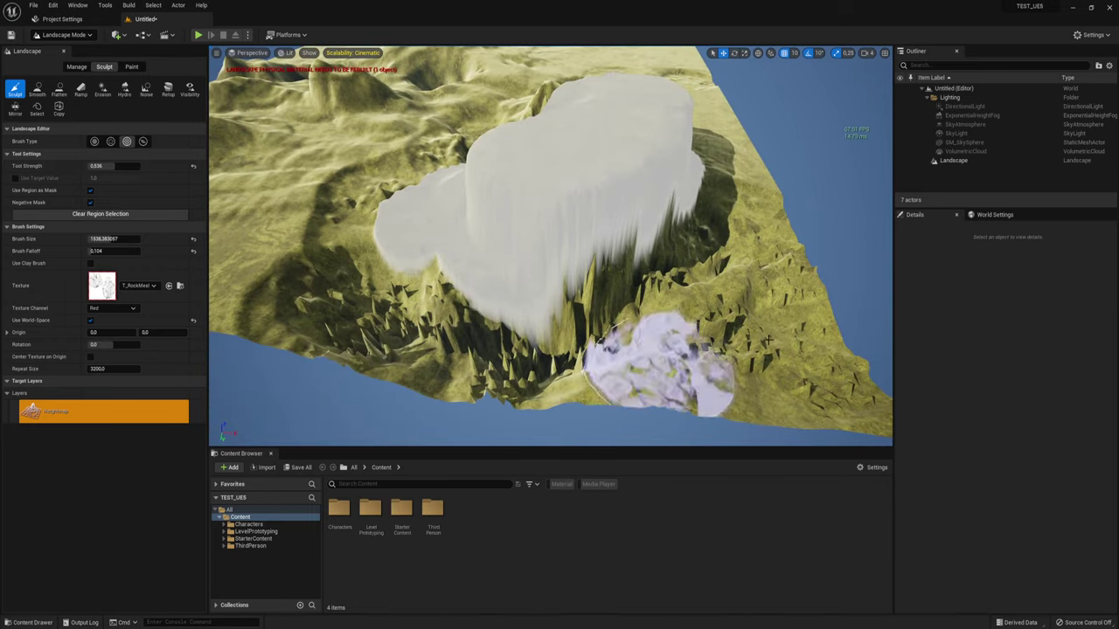
right_drag(634, 111, 225, 141)
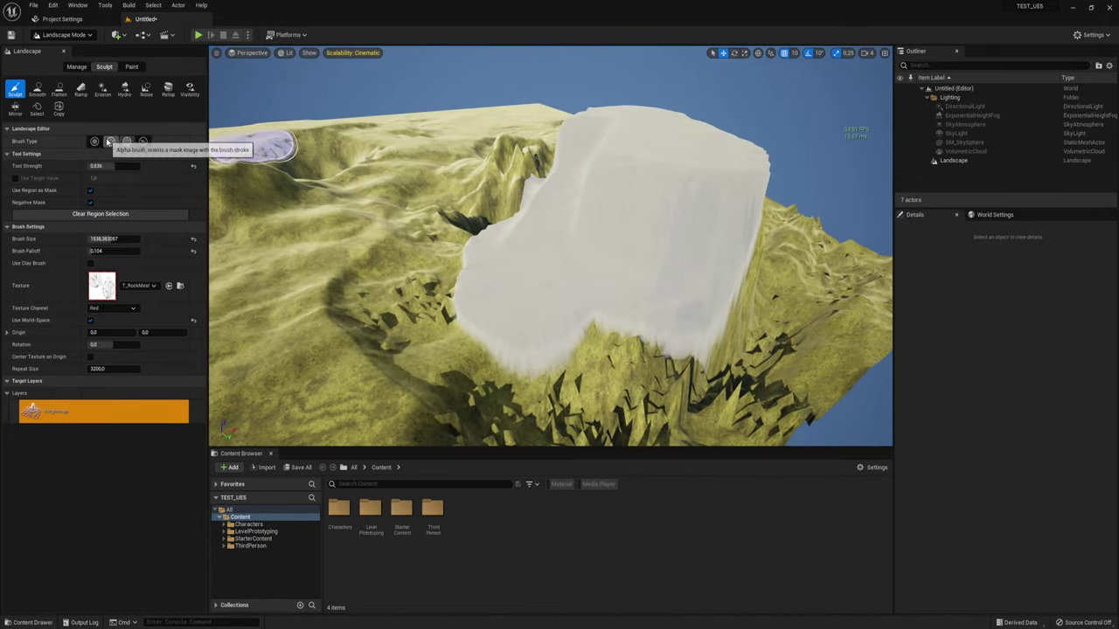
- Switch to a circle brush and smooth the jagged ground below the plateau
click(95, 141)
click(36, 88)
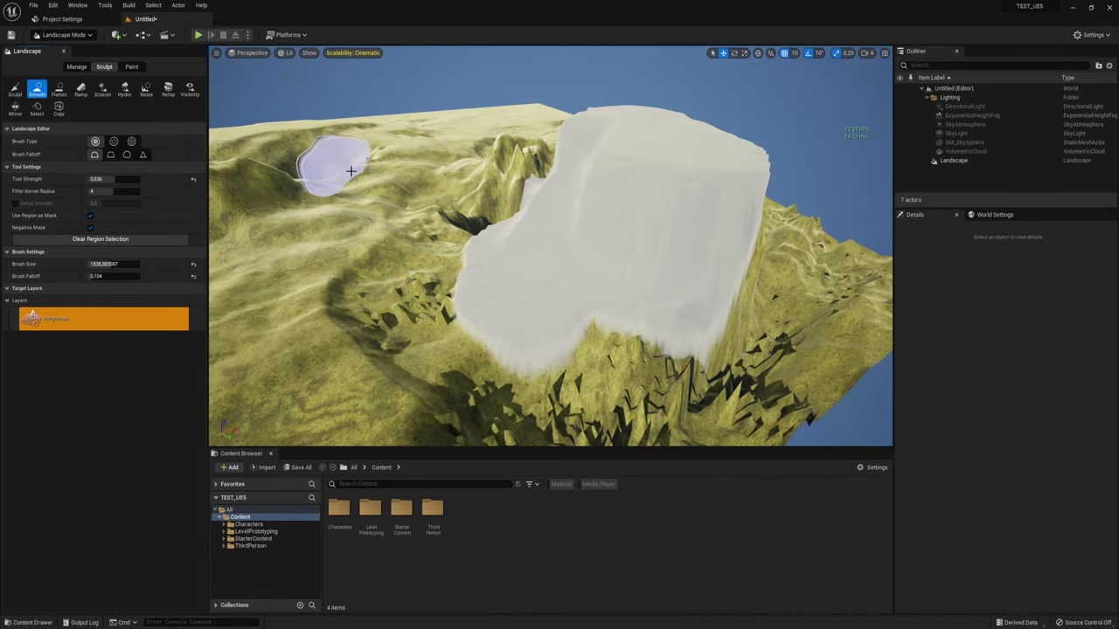
mouse_move(420, 324)
mouse_down()
mouse_move(728, 399)
mouse_move(575, 214)
mouse_up()
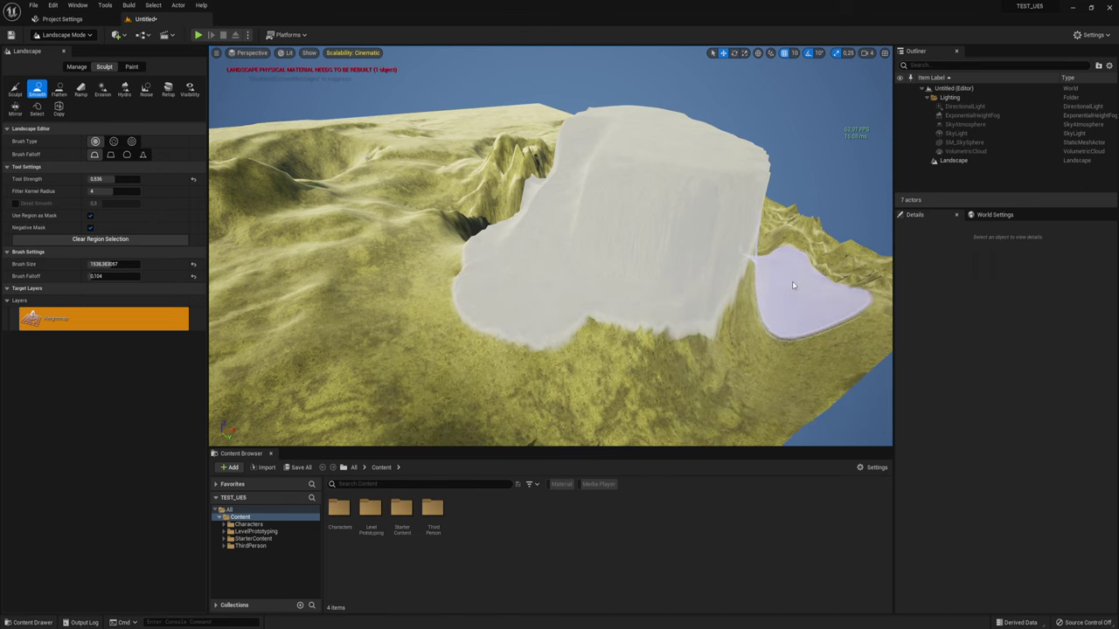
right_drag(575, 213, 559, 242)
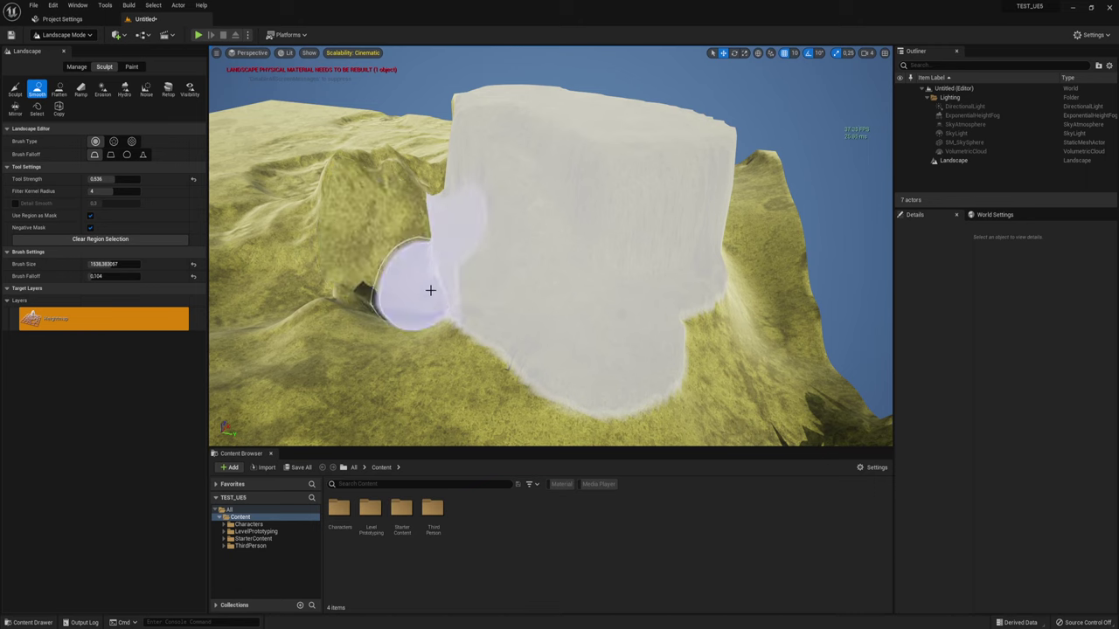
mouse_move(392, 266)
right_down()
mouse_move(411, 263)
mouse_move(390, 306)
right_up()
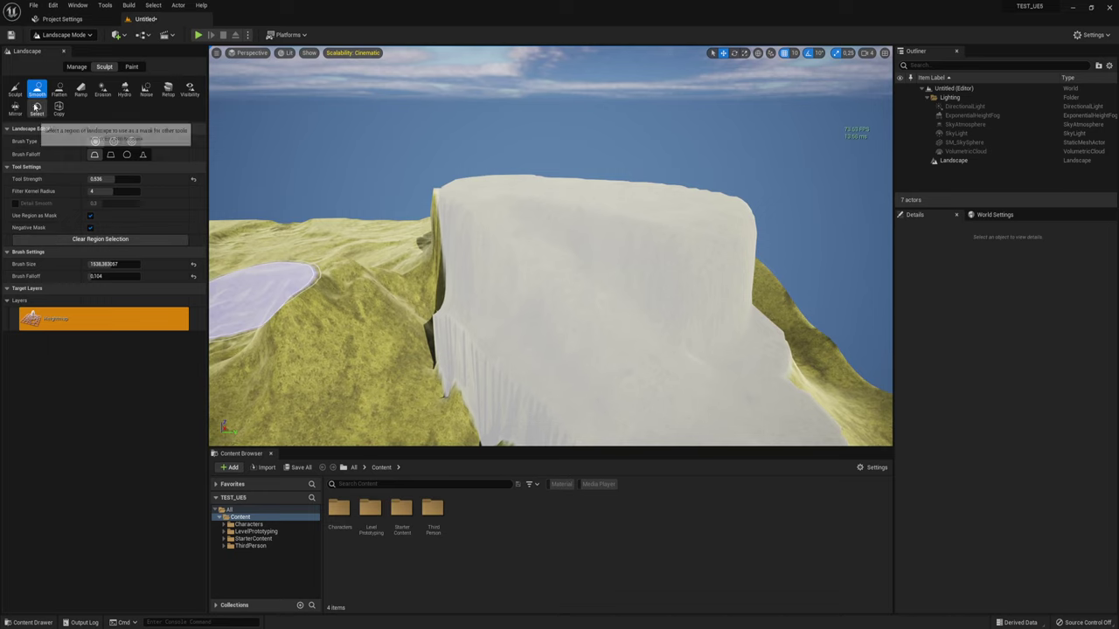
- Mask a band across the hillside, the path around the crater, and a left-edge patch
click(35, 107)
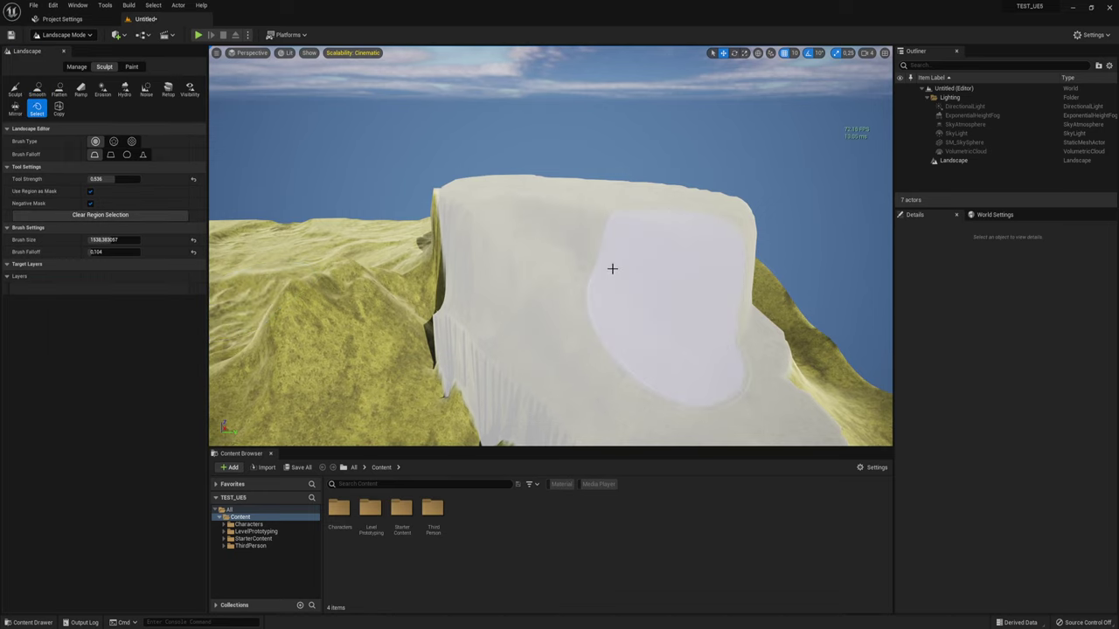
right_drag(489, 242, 490, 245)
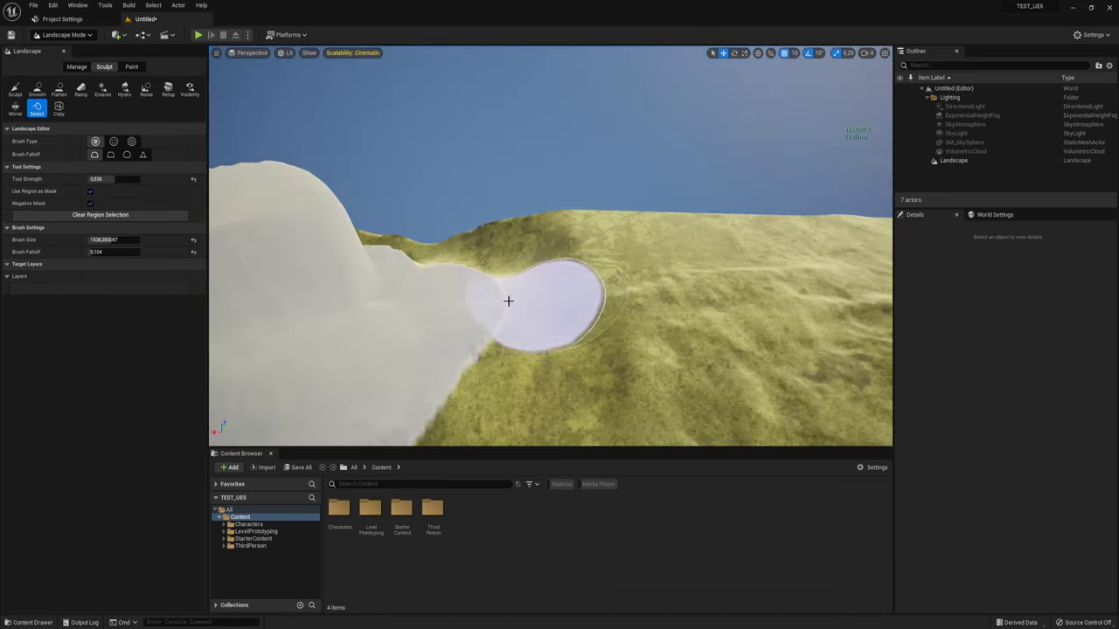
drag(516, 305, 807, 303)
right_drag(807, 302, 799, 299)
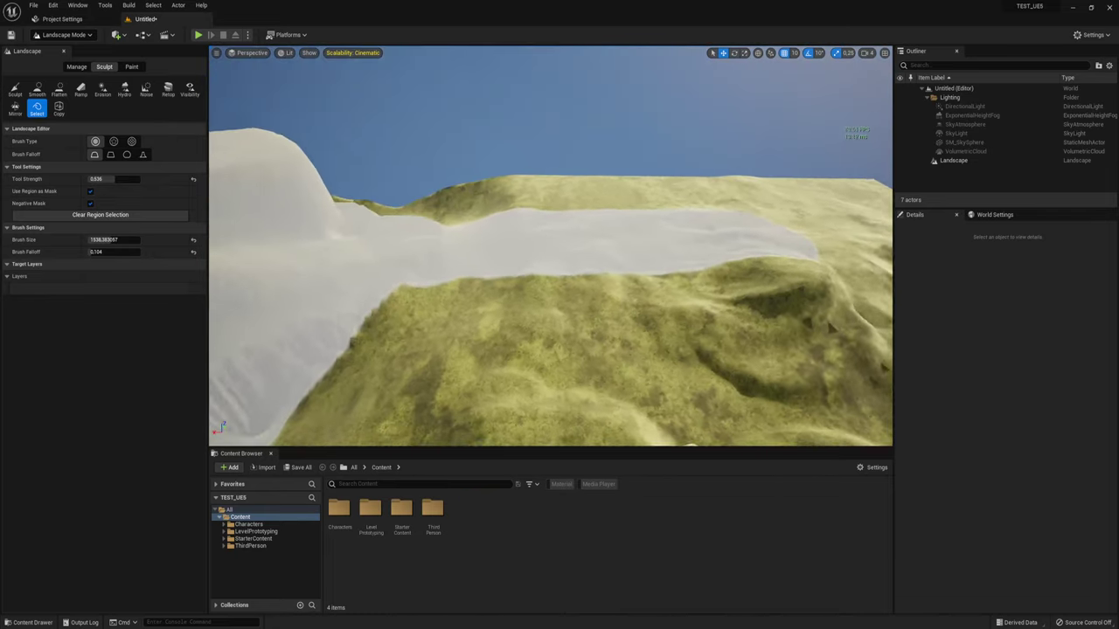
drag(621, 256, 779, 379)
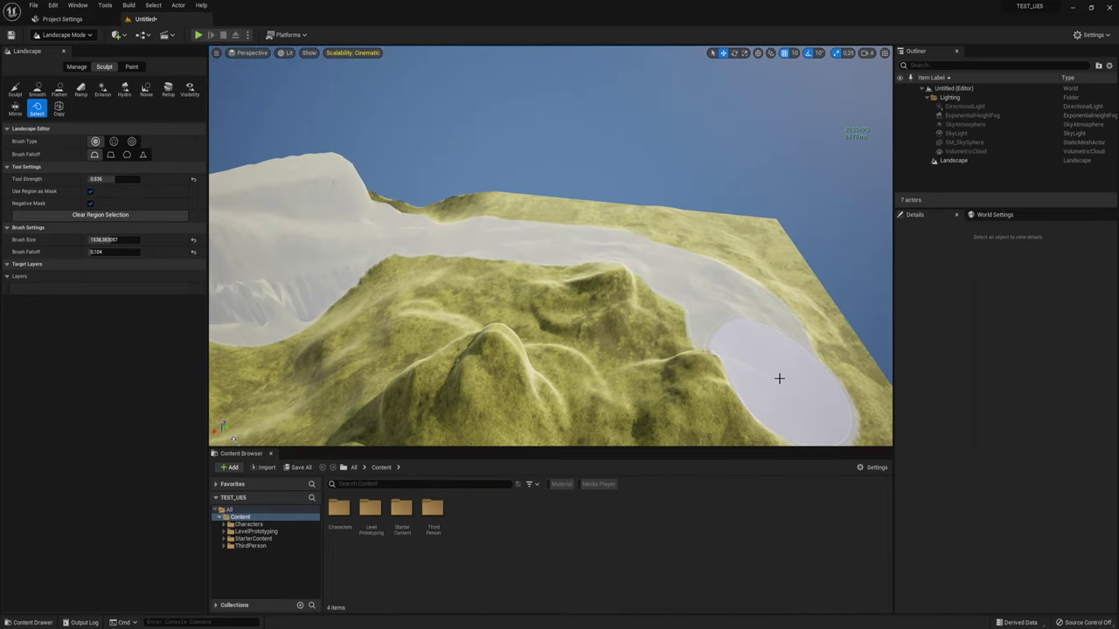
right_drag(779, 379, 392, 291)
drag(392, 291, 554, 334)
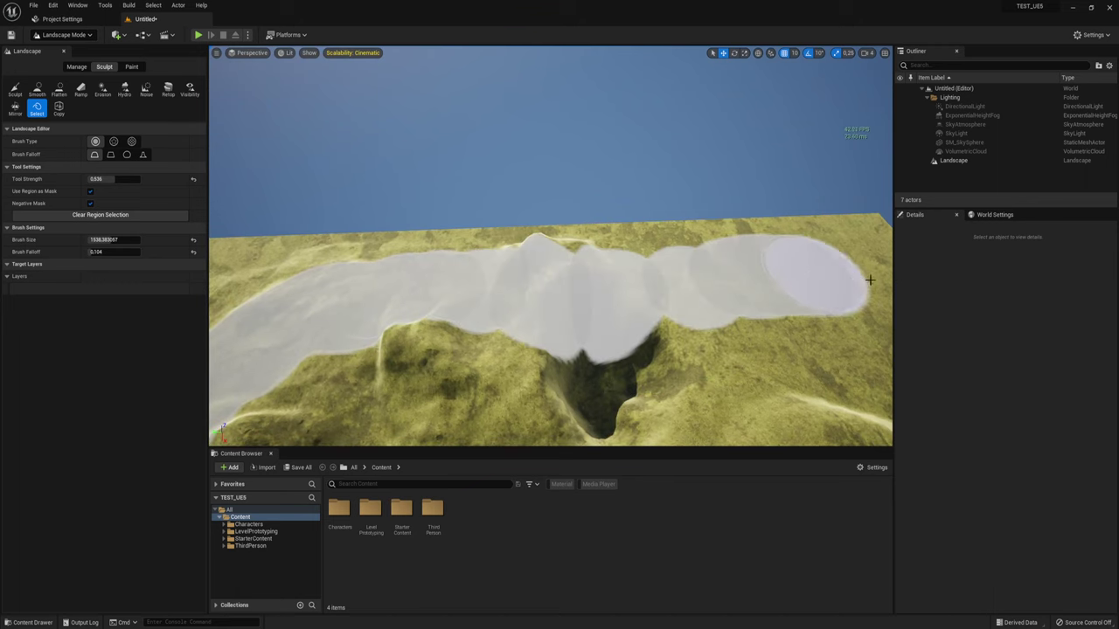
right_drag(554, 335, 529, 312)
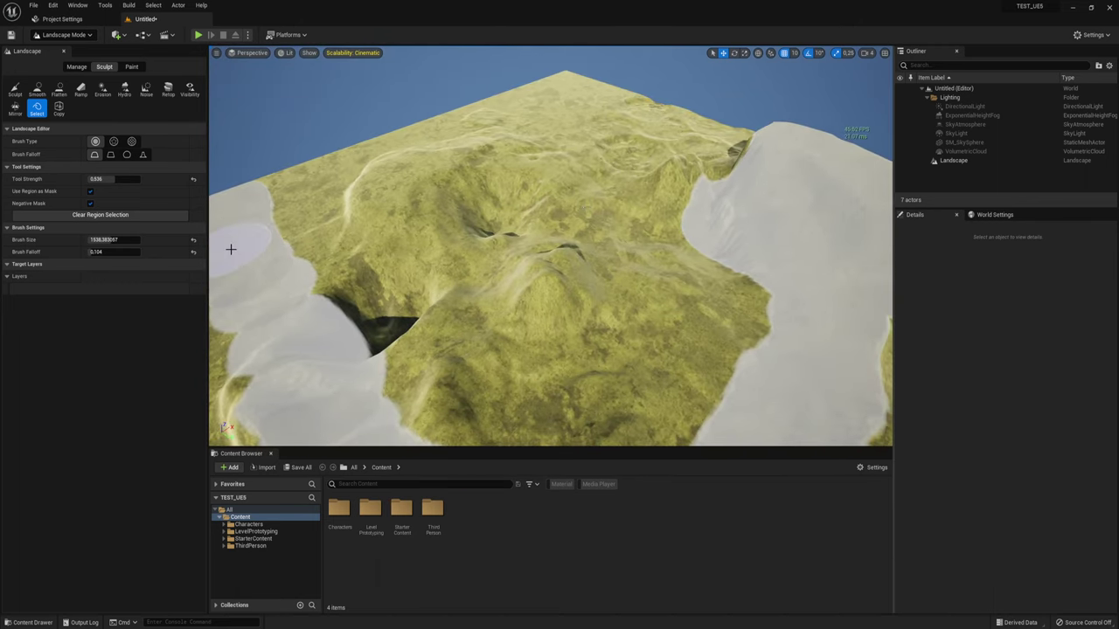
drag(233, 245, 509, 184)
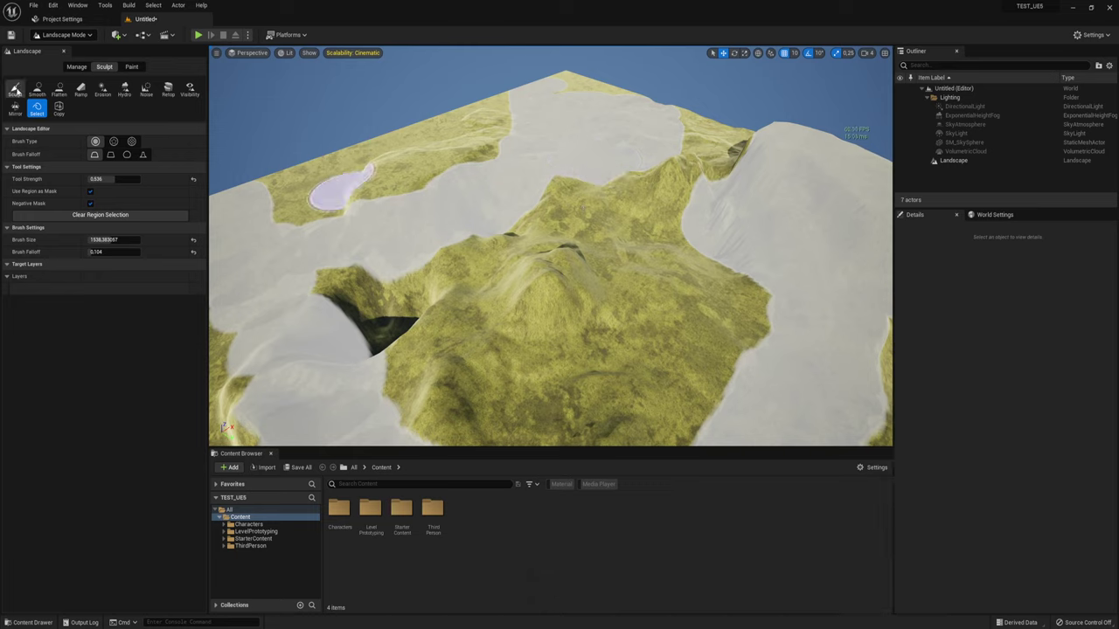
- Raise slopes and a new ridge on the green terrain beside the masked path
click(15, 90)
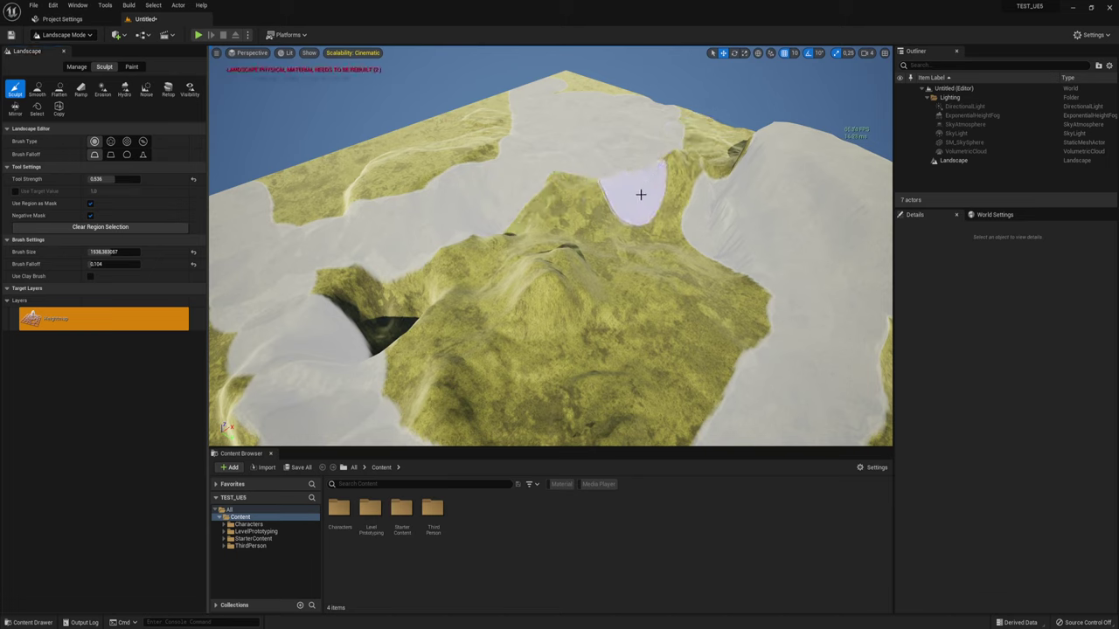
drag(525, 200, 471, 302)
drag(380, 356, 440, 266)
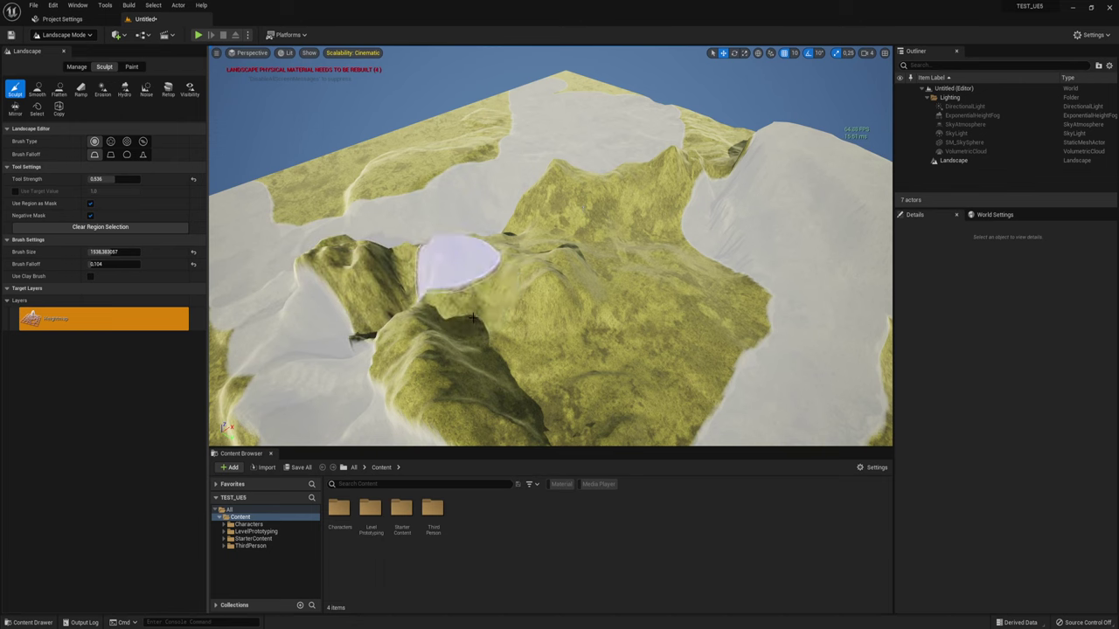
right_drag(441, 266, 508, 195)
mouse_move(508, 195)
mouse_down()
mouse_move(399, 412)
mouse_move(516, 137)
mouse_move(424, 393)
mouse_move(620, 225)
mouse_up()
right_drag(620, 225, 702, 392)
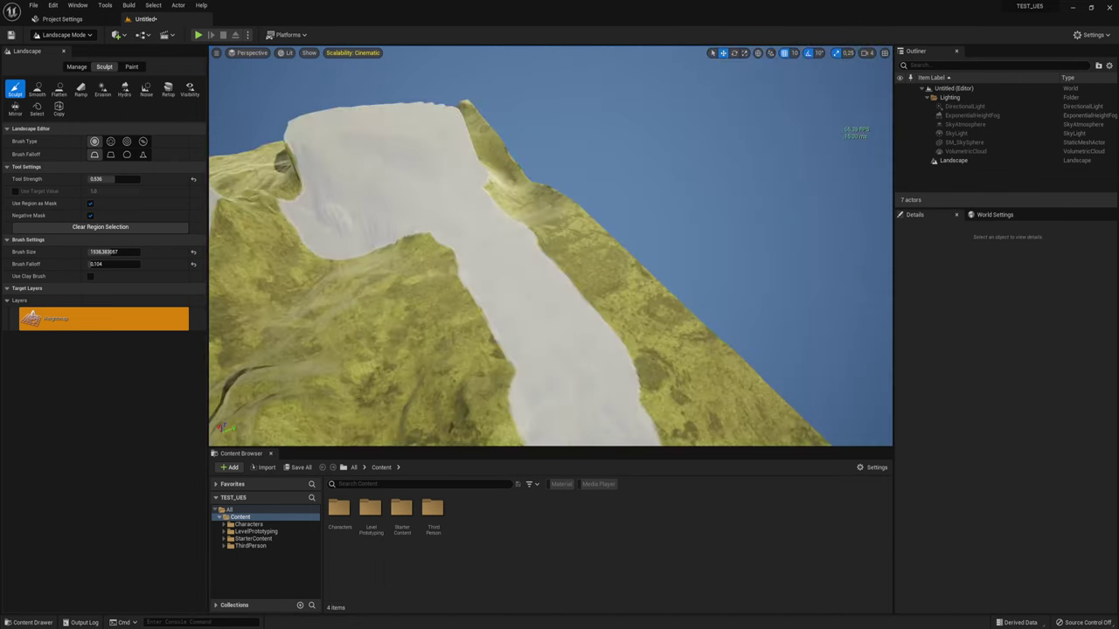
- Reshape the valley's right side and raise sharp ridges toward the upper left
mouse_move(575, 283)
mouse_down()
mouse_move(624, 340)
mouse_move(539, 230)
mouse_up()
mouse_move(437, 274)
mouse_down()
mouse_move(474, 399)
mouse_move(402, 324)
mouse_up()
drag(411, 275, 477, 374)
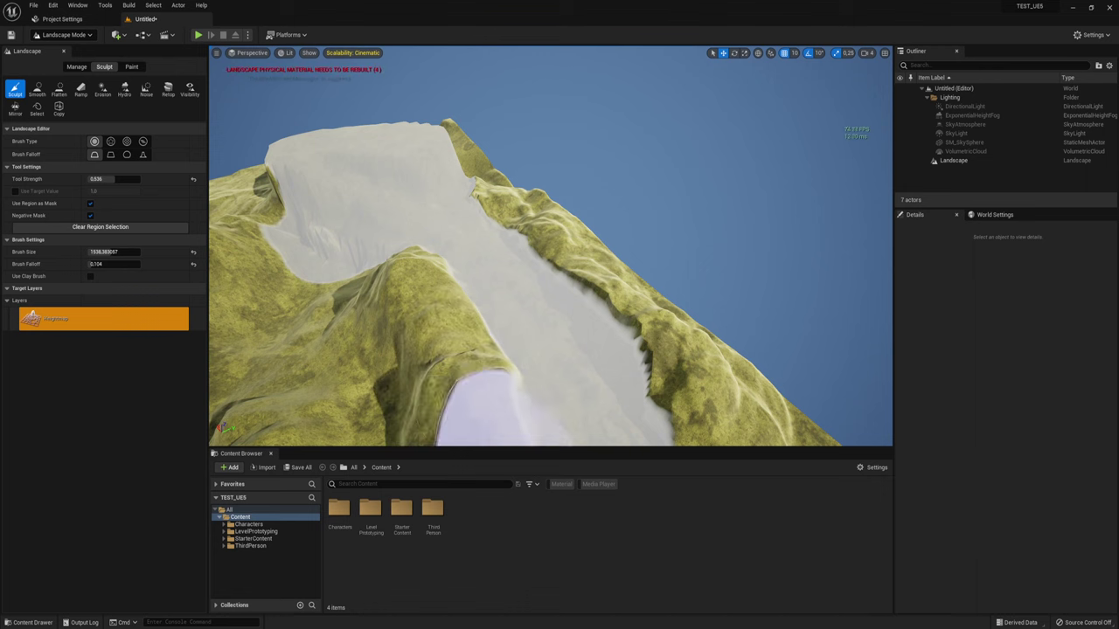
right_drag(591, 313, 522, 274)
mouse_move(522, 275)
mouse_down()
mouse_move(389, 197)
mouse_move(243, 160)
mouse_up()
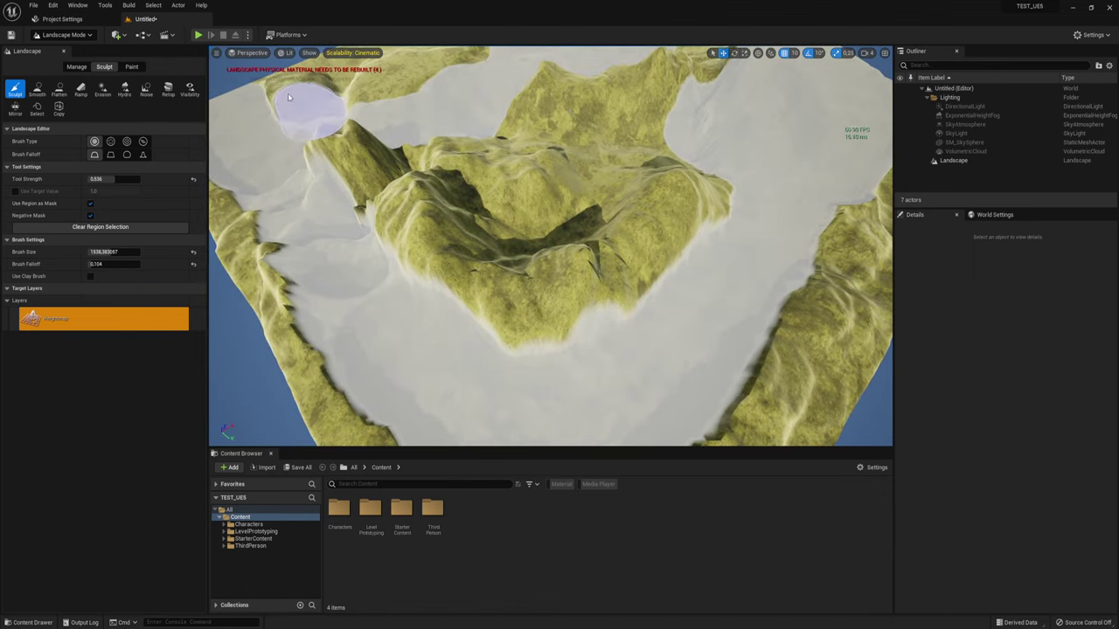
drag(289, 97, 283, 81)
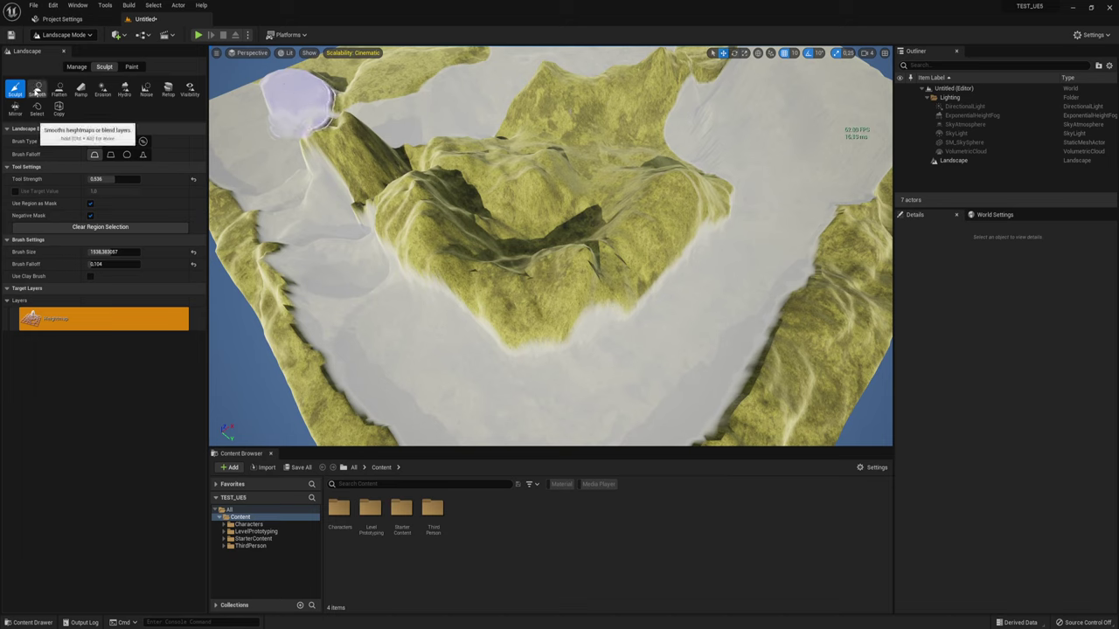
- Clear the region selection mask from the landscape
click(21, 89)
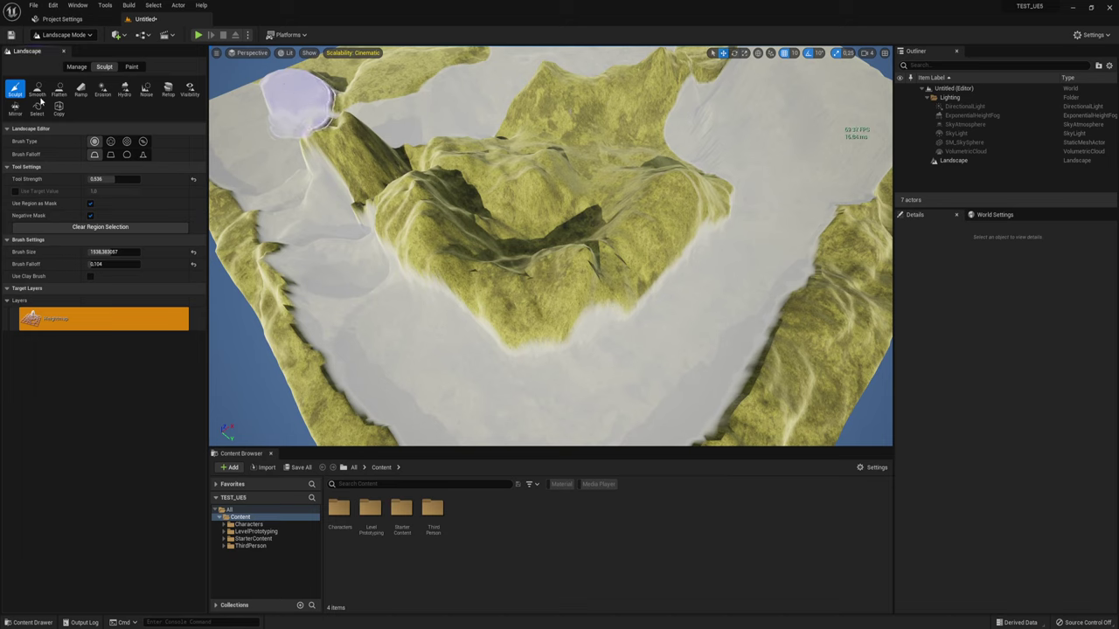
click(36, 109)
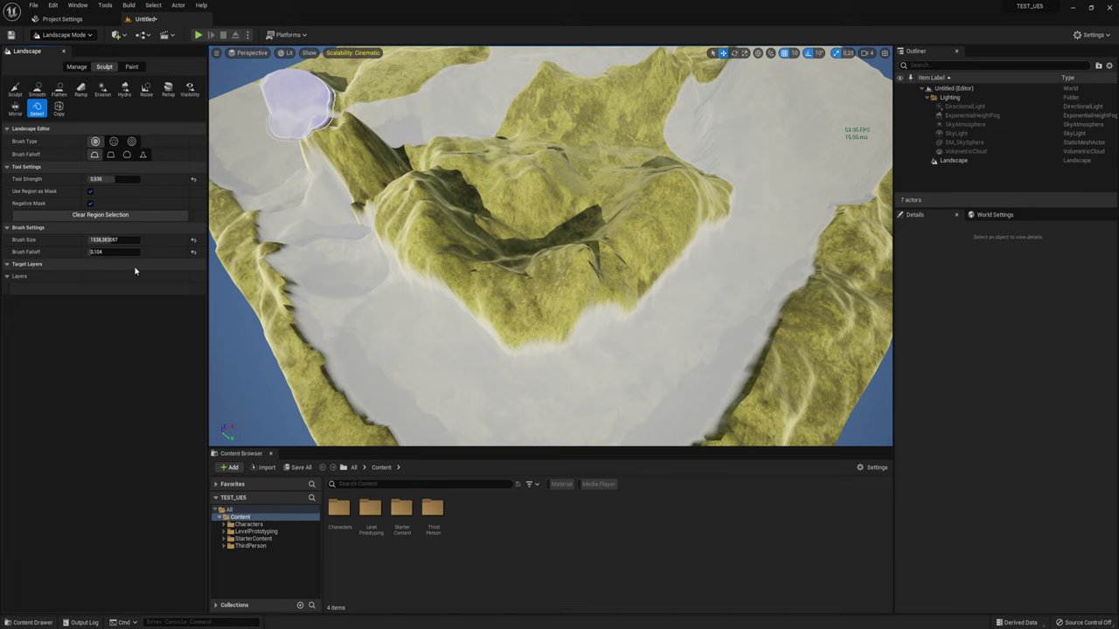
click(111, 216)
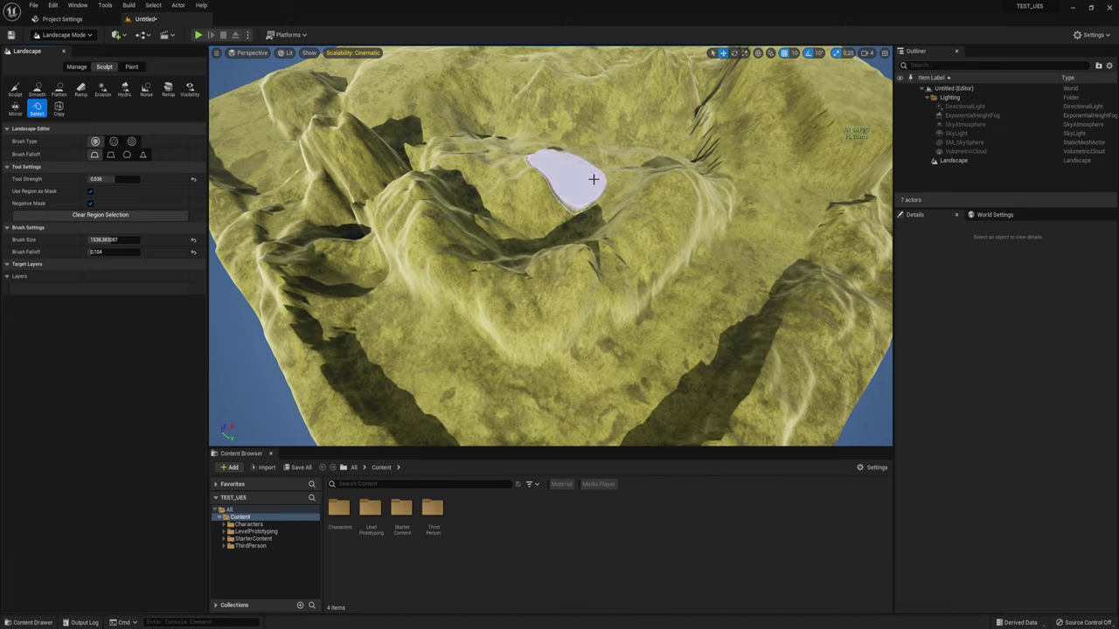
mouse_move(593, 179)
right_down()
mouse_move(612, 184)
mouse_move(584, 236)
right_up()
drag(664, 231, 584, 236)
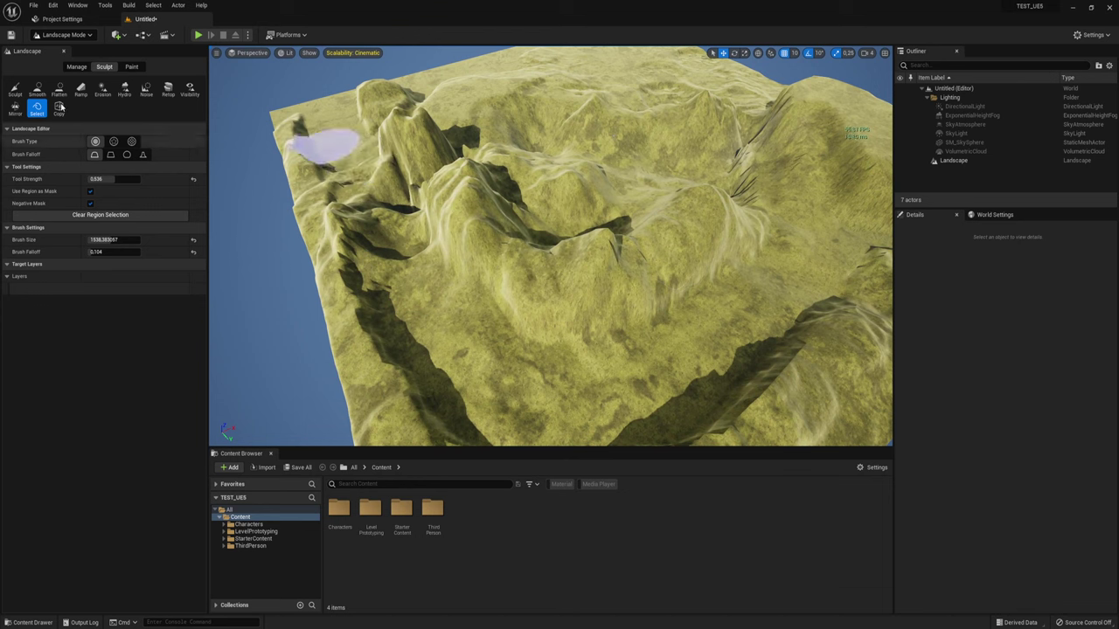
- Smooth the canyon's lower-left ridge with the Smooth tool
click(15, 88)
mouse_move(355, 350)
mouse_down()
mouse_move(437, 337)
mouse_move(387, 246)
mouse_up()
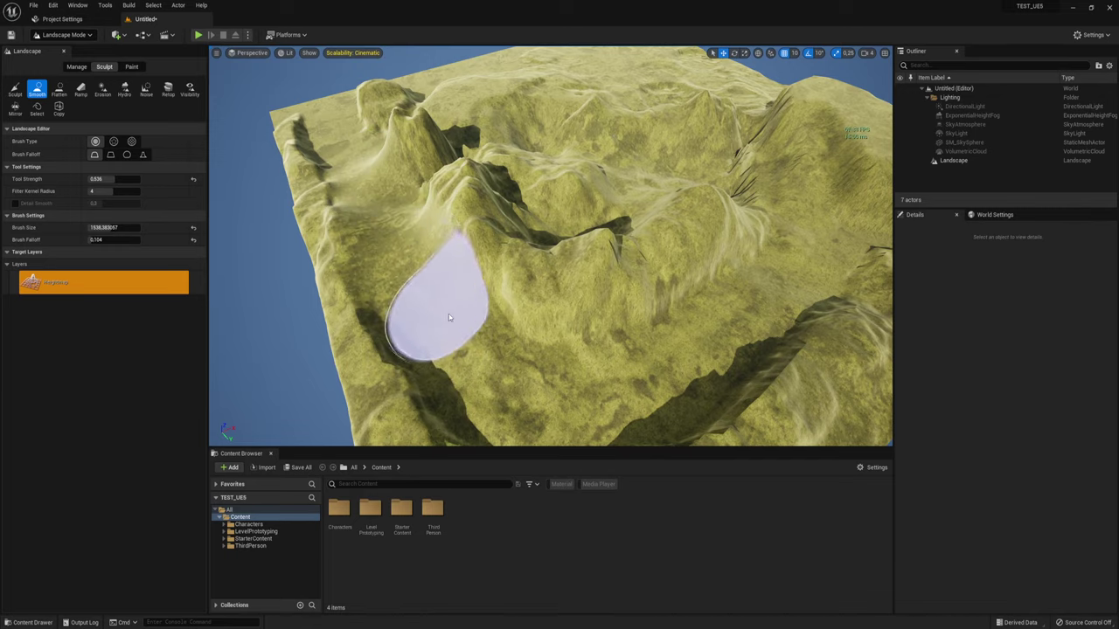
mouse_move(425, 314)
right_down()
mouse_move(428, 367)
mouse_move(369, 201)
right_up()
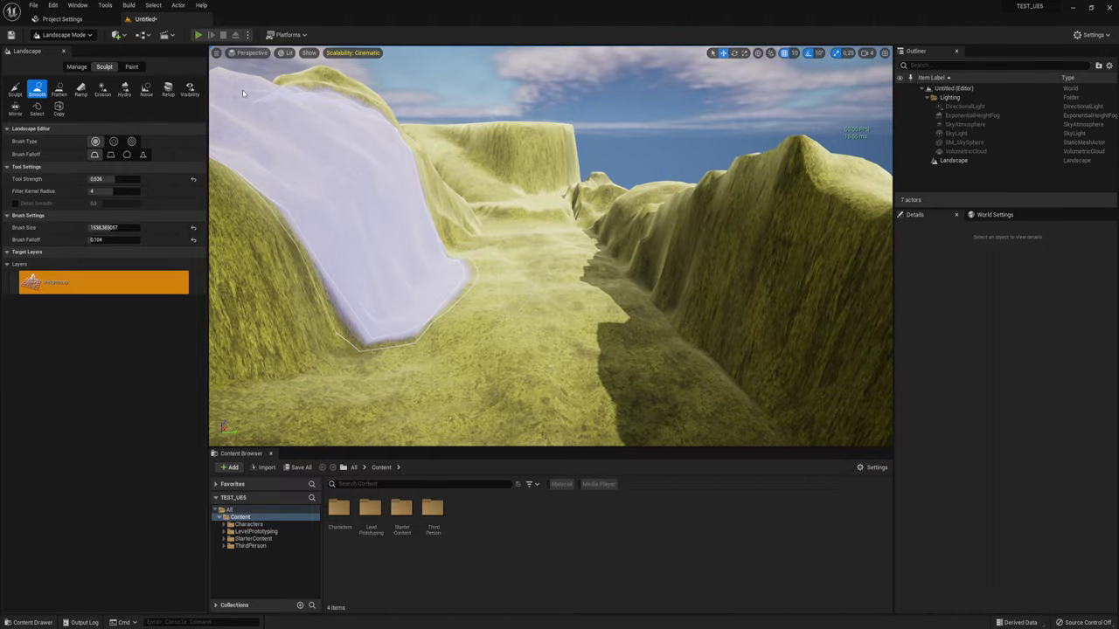
- Start a Play-in-Editor test and run the character through the canyon
click(198, 35)
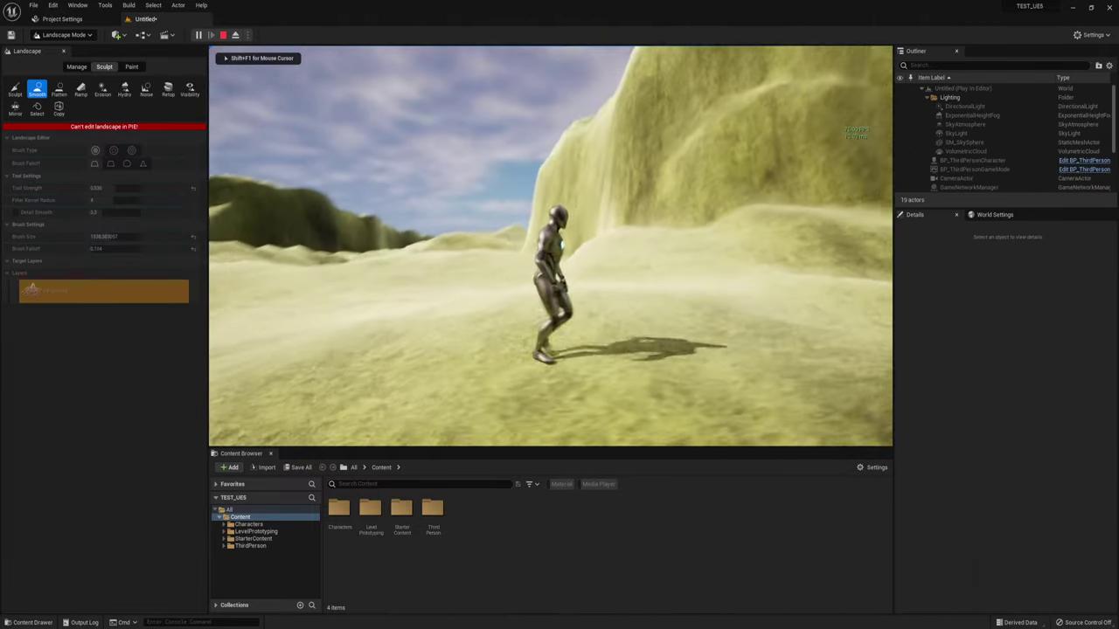
key(w)
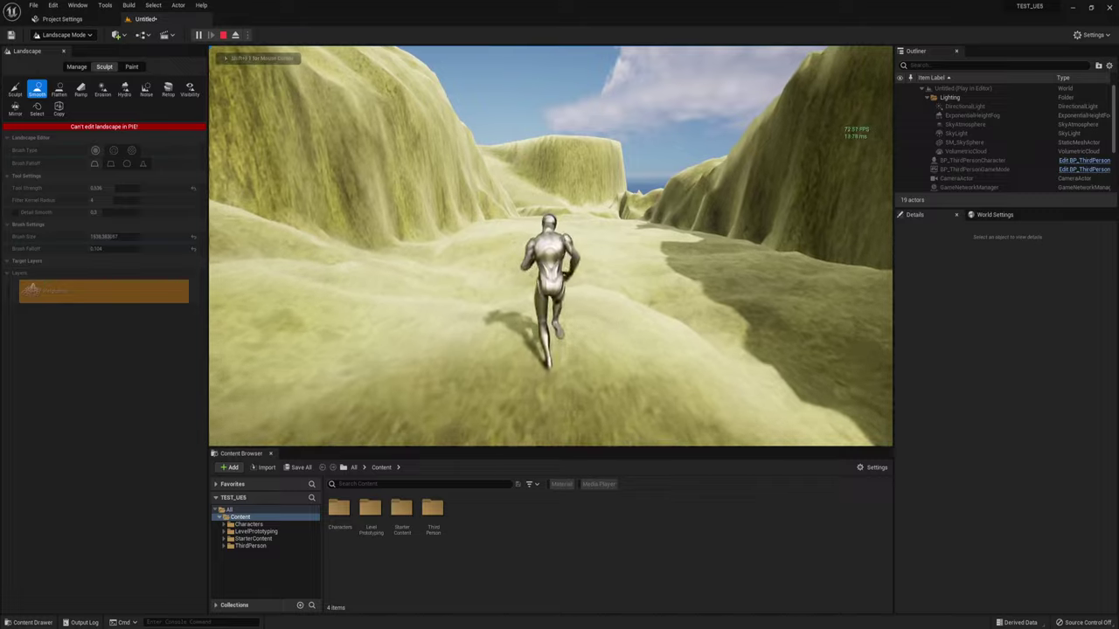
key(w)
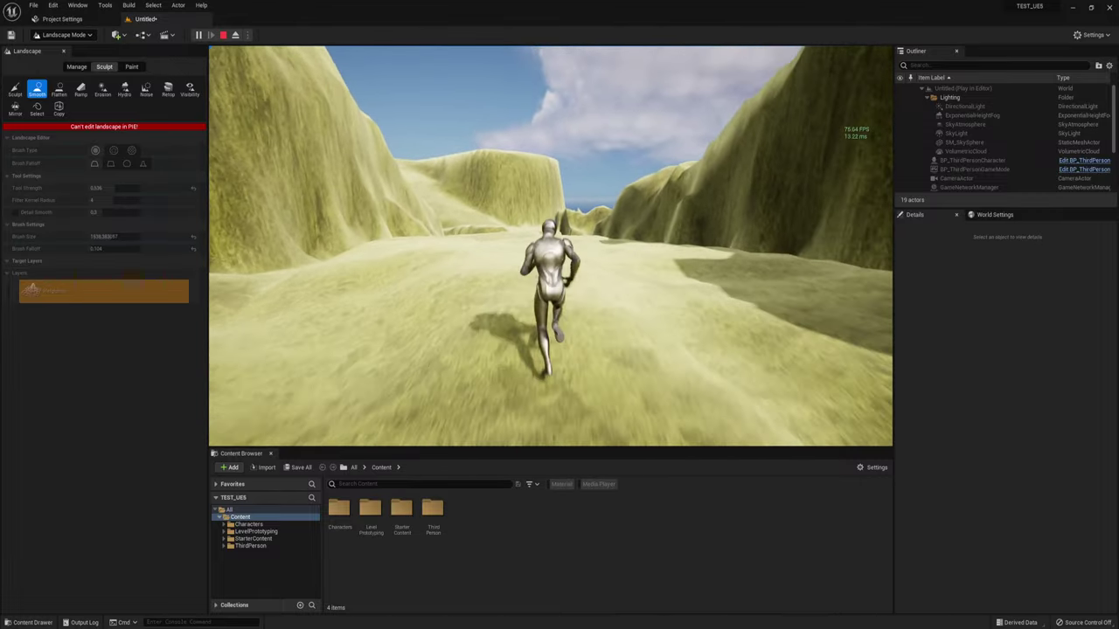
key(w)
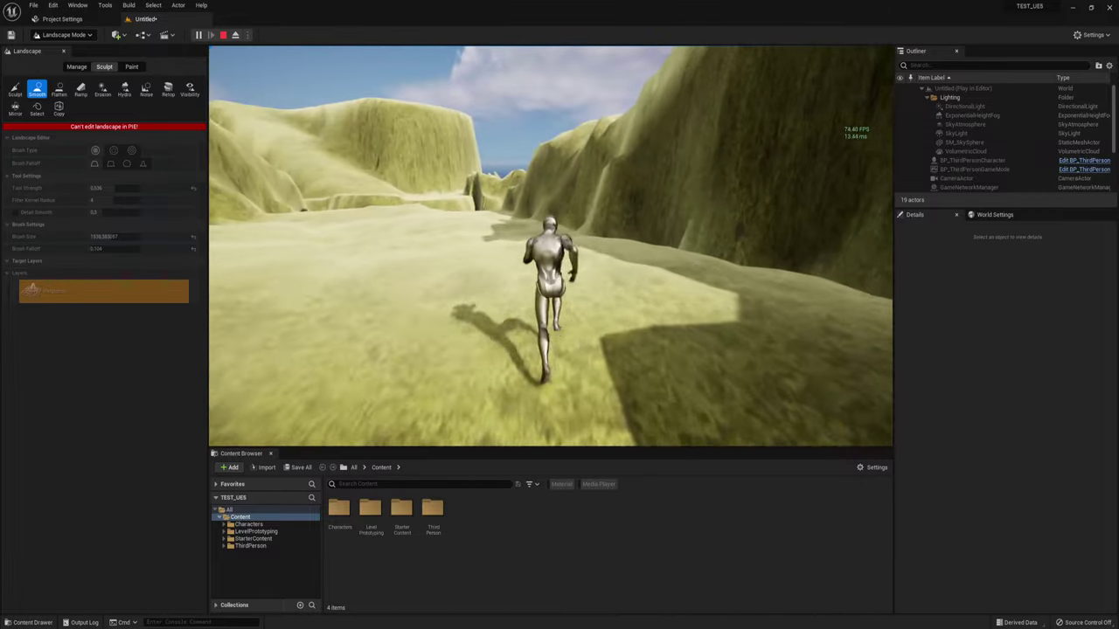
key(w)
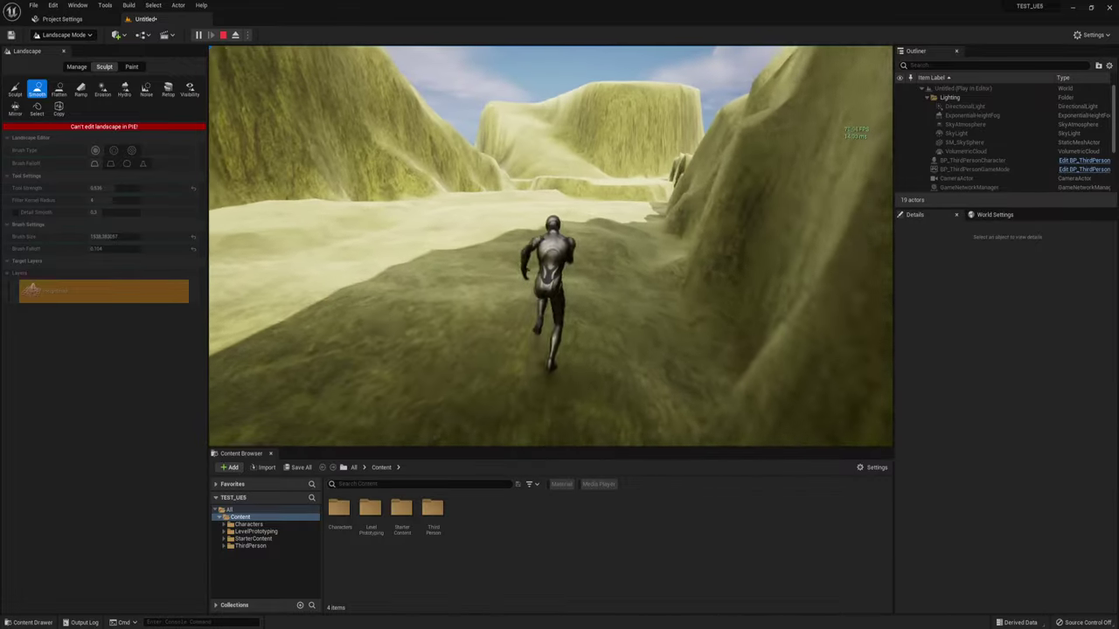
key(w)
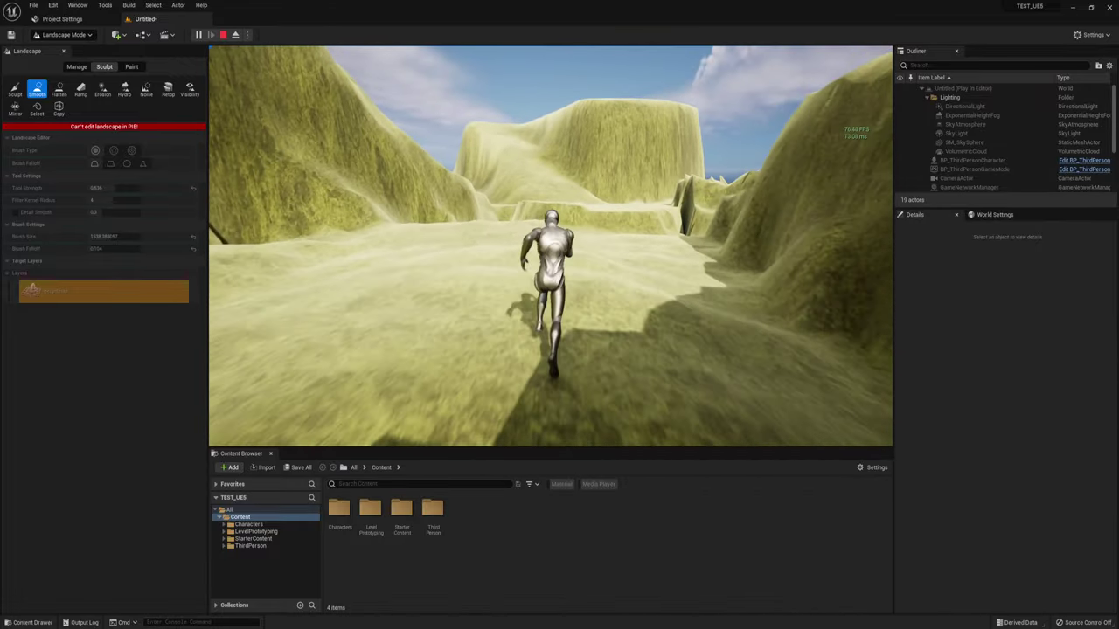
key(w)
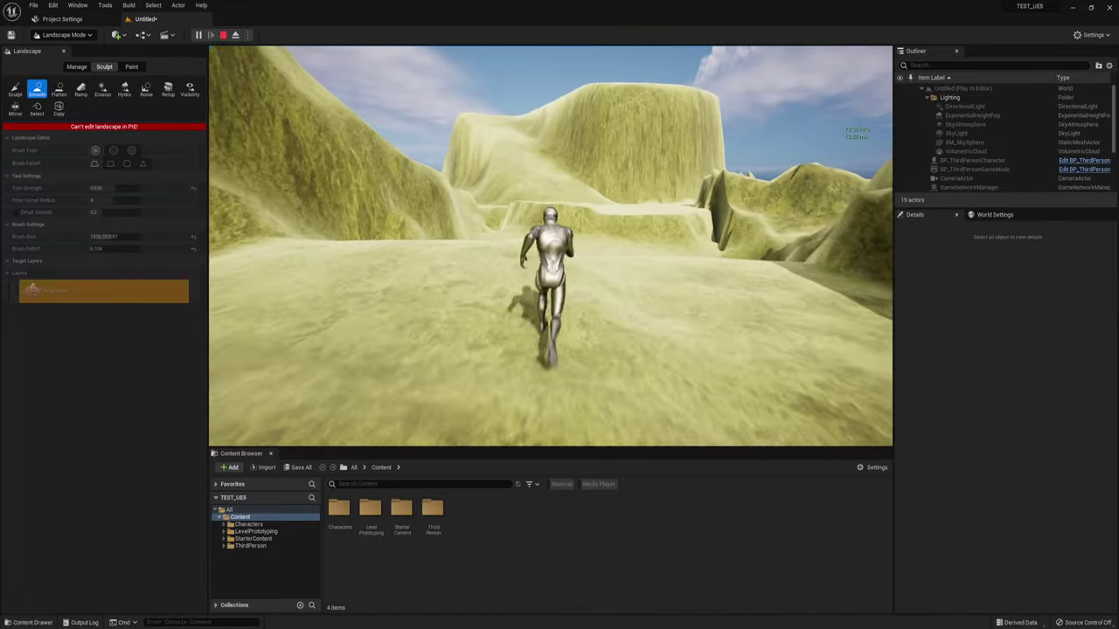
- Run toward the plateau and up the narrow valley, then end the play session
key(d)
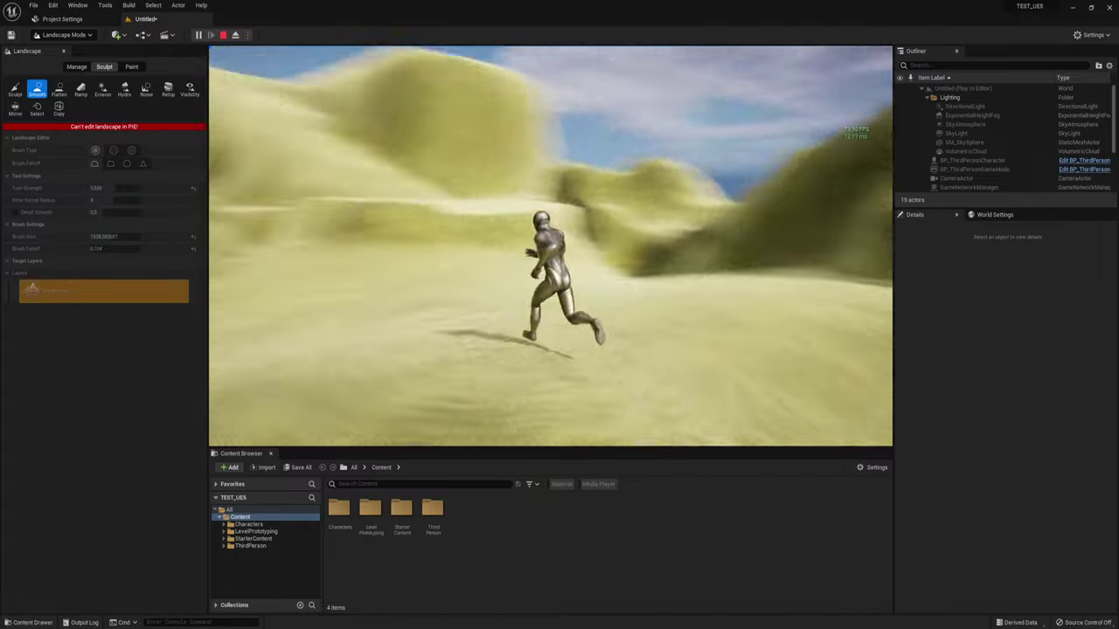
key(w)
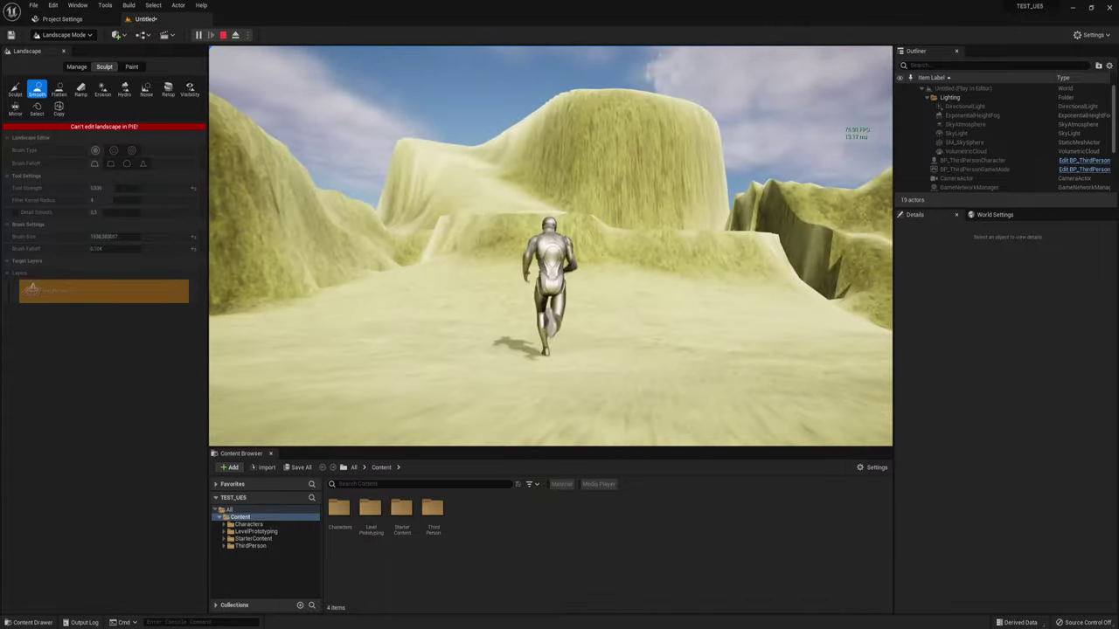
key(w)
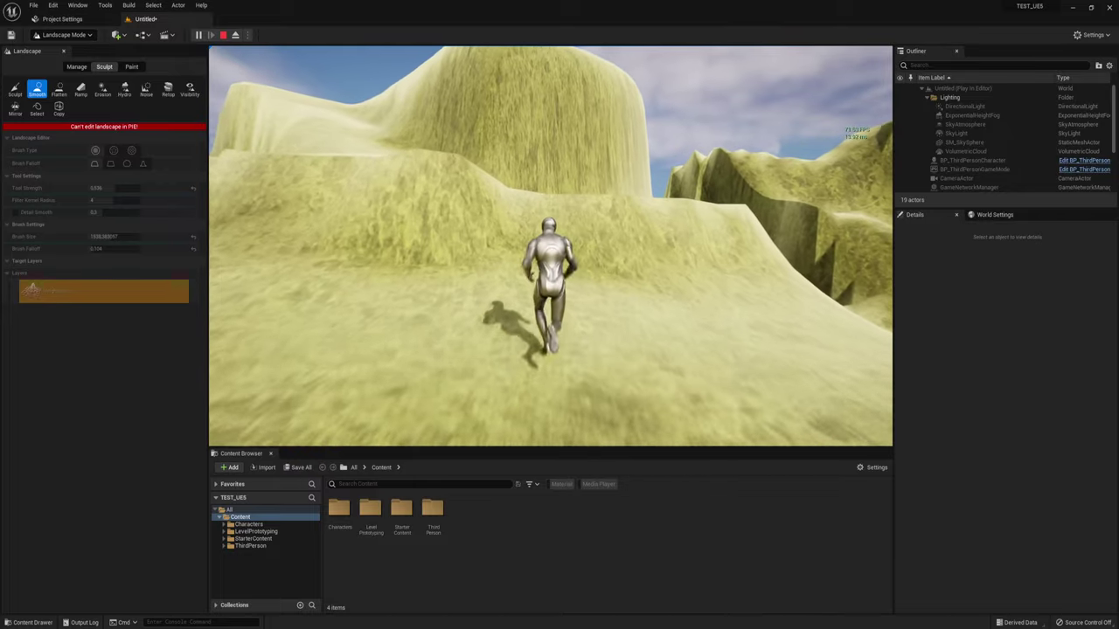
key(w)
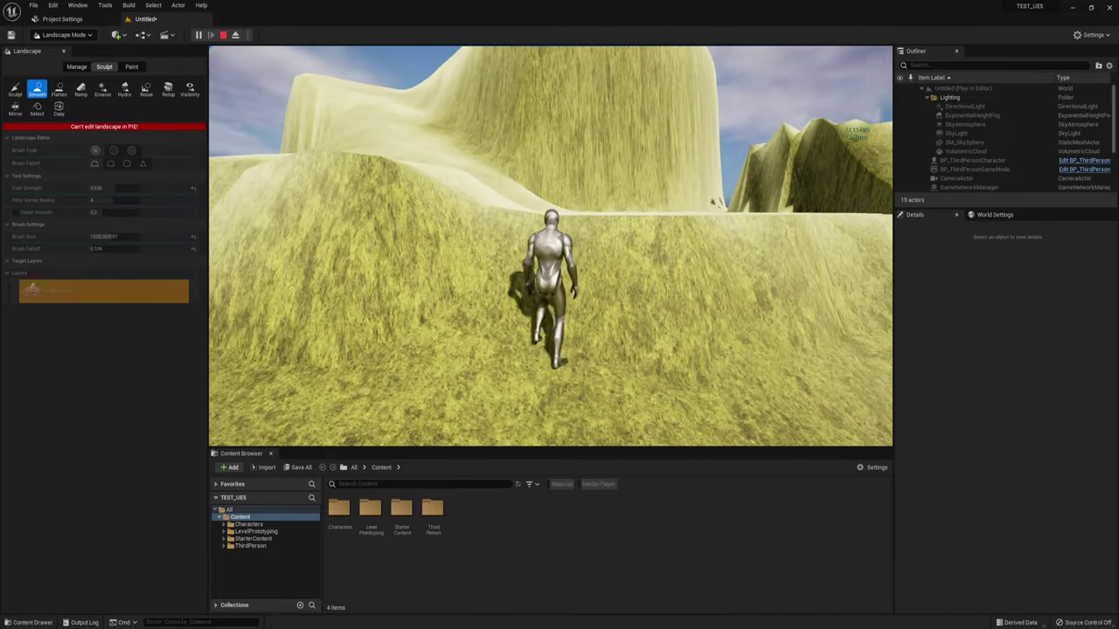
key(w)
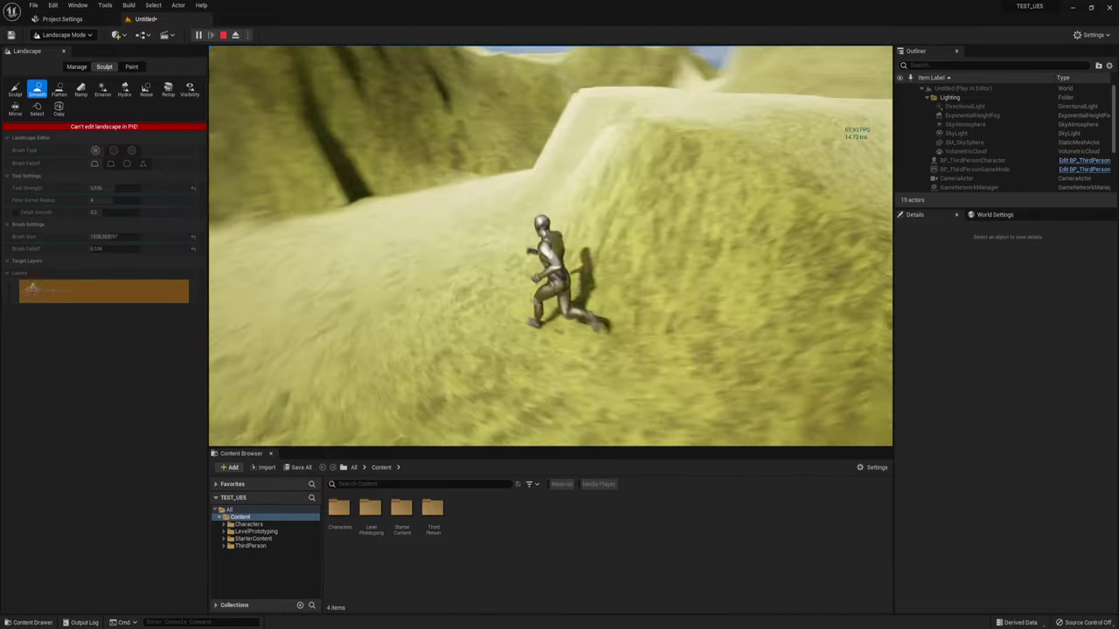
key(w)
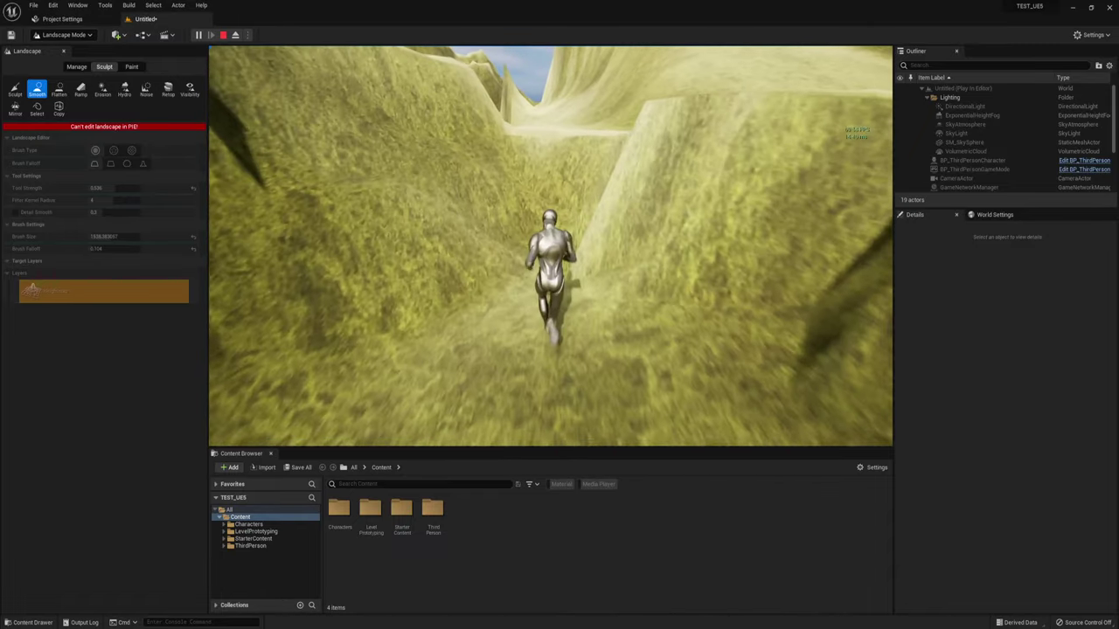
key(w)
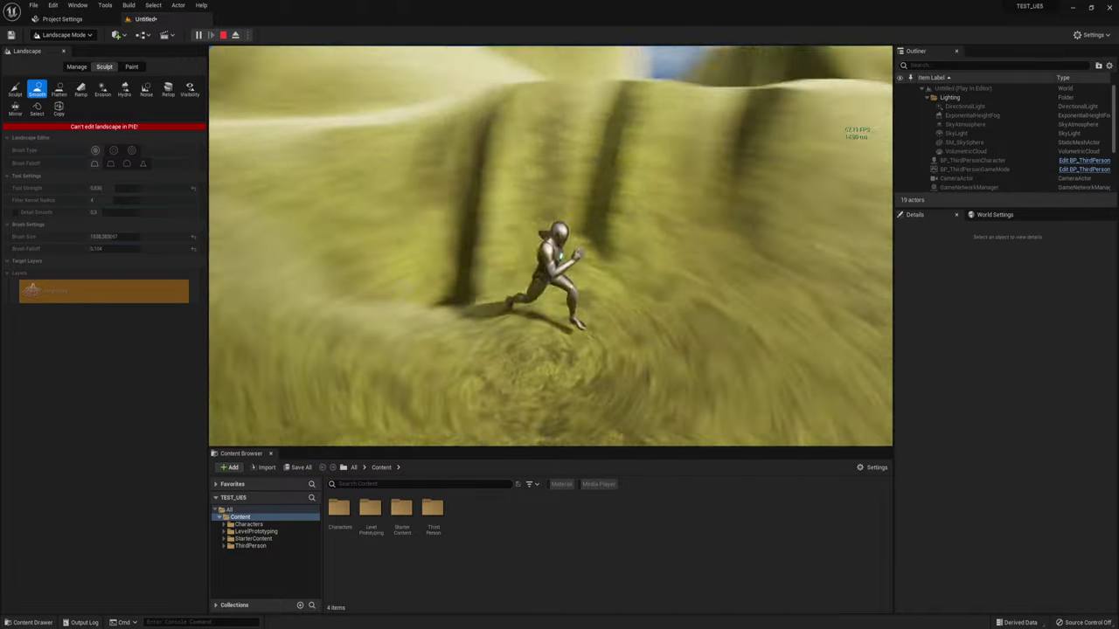
key(Escape)
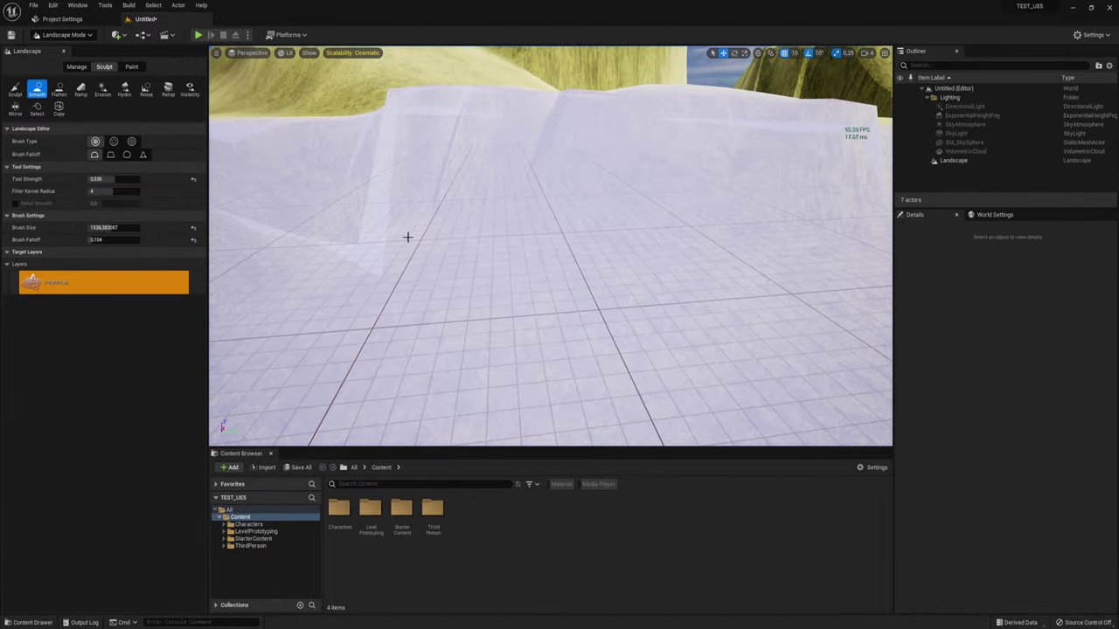
- Activate the Copy tool and slide the 6400×6400 copy gizmo left past the landscape edge by the plateau
click(60, 108)
right_drag(550, 245, 595, 262)
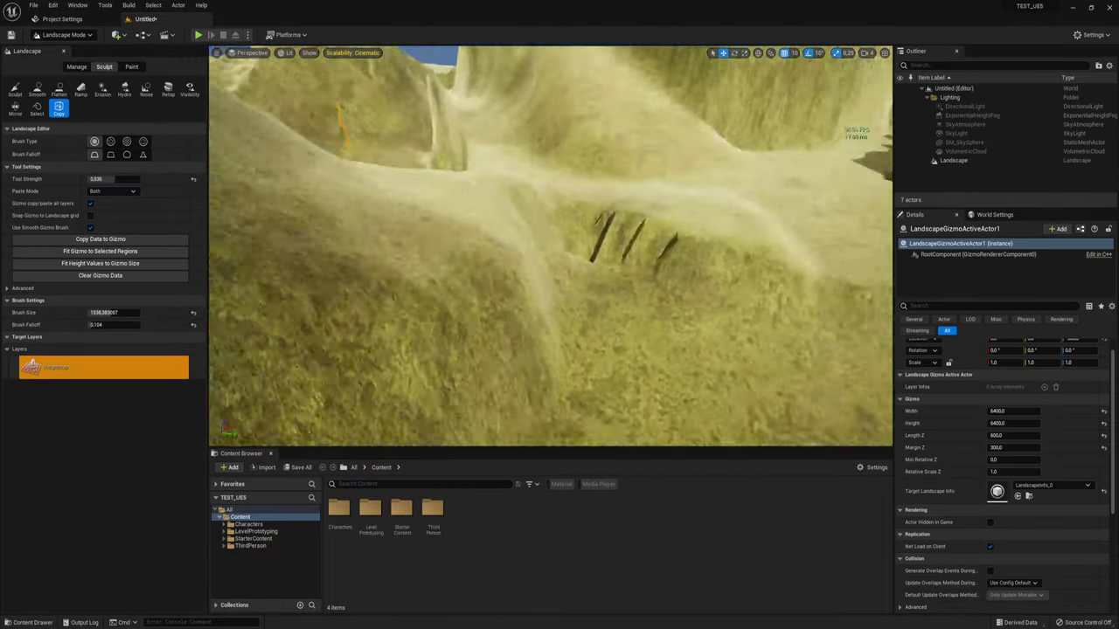
scroll(551, 245, down, 3)
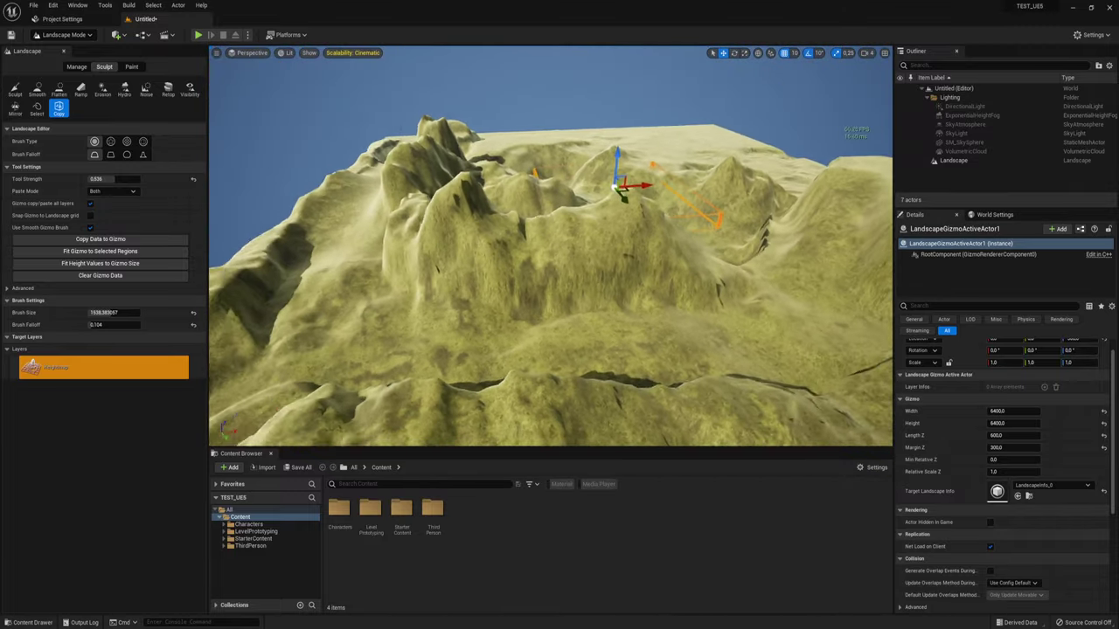
right_drag(550, 245, 551, 219)
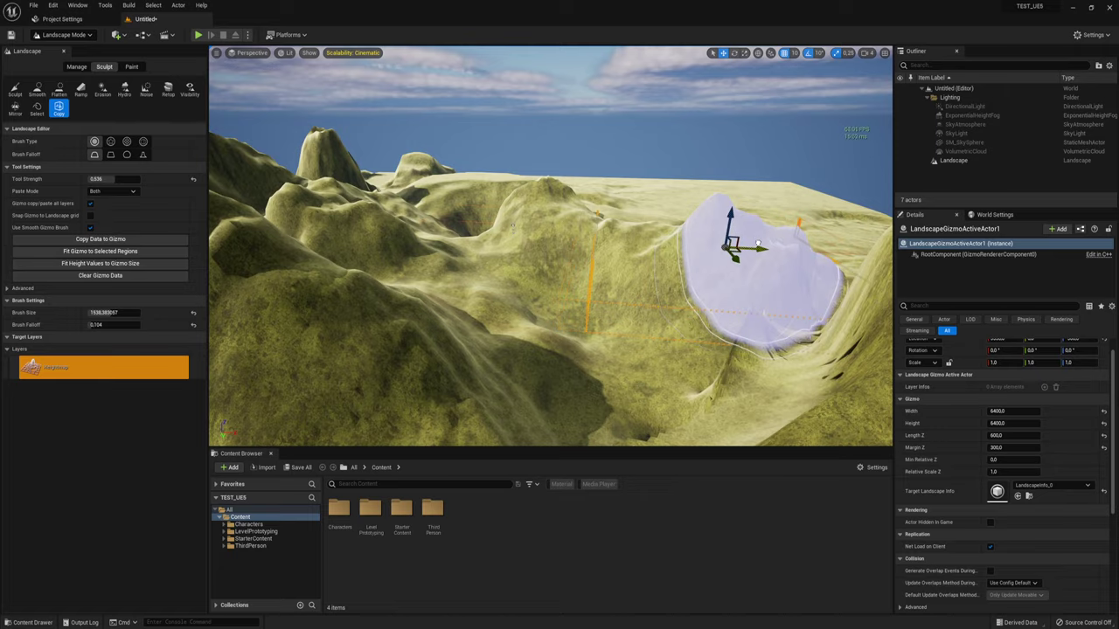
mouse_move(551, 245)
right_down()
mouse_move(629, 262)
mouse_move(612, 254)
right_up()
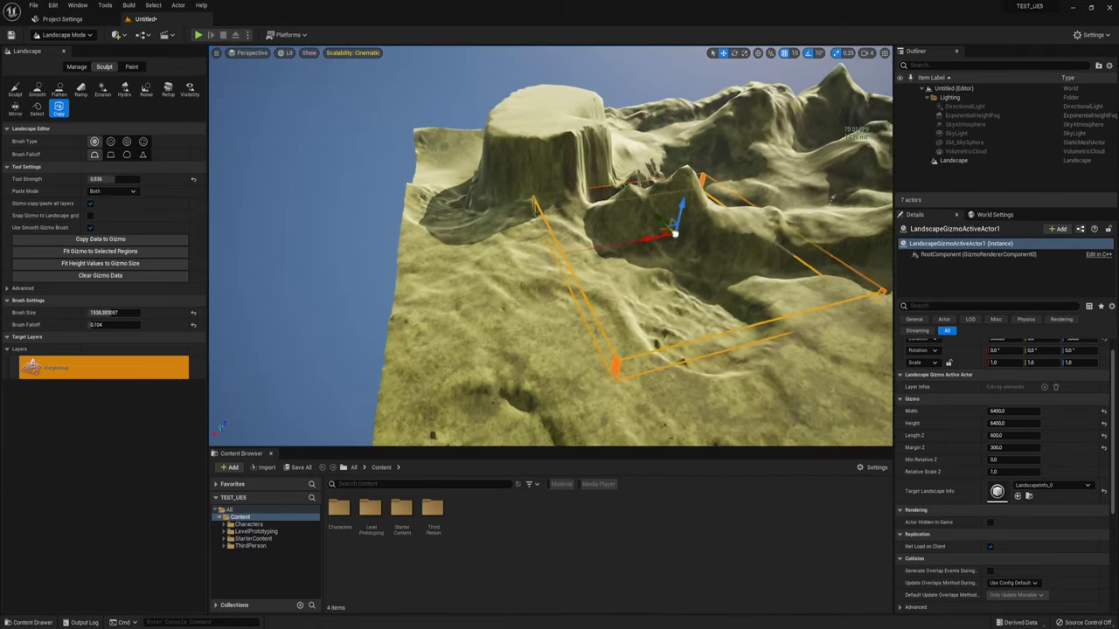
right_drag(674, 233, 574, 241)
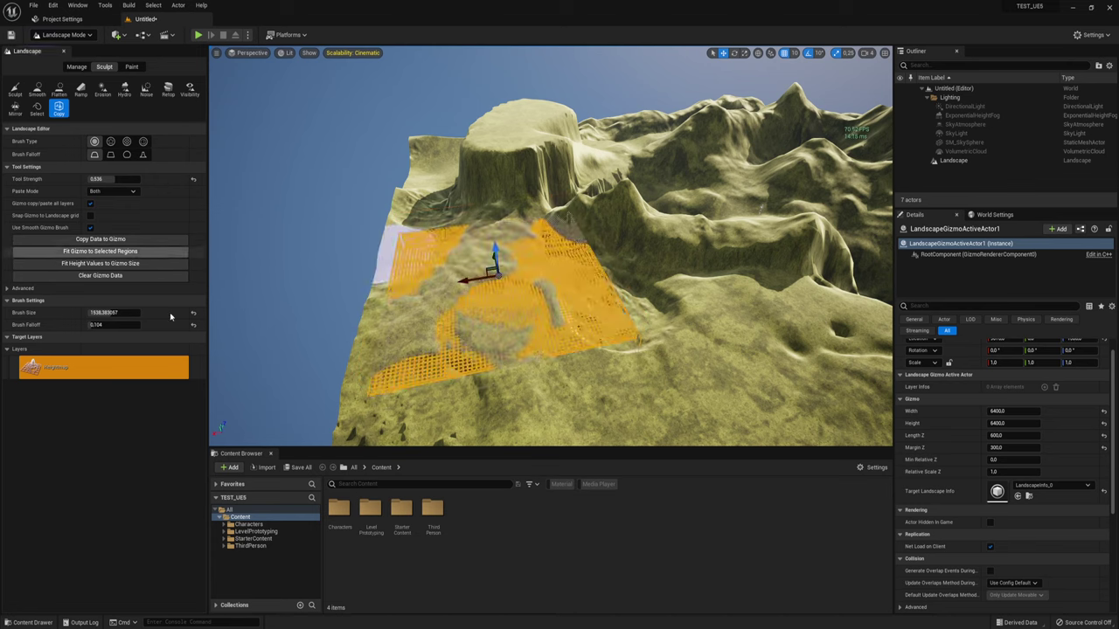
drag(466, 280, 235, 318)
key(f)
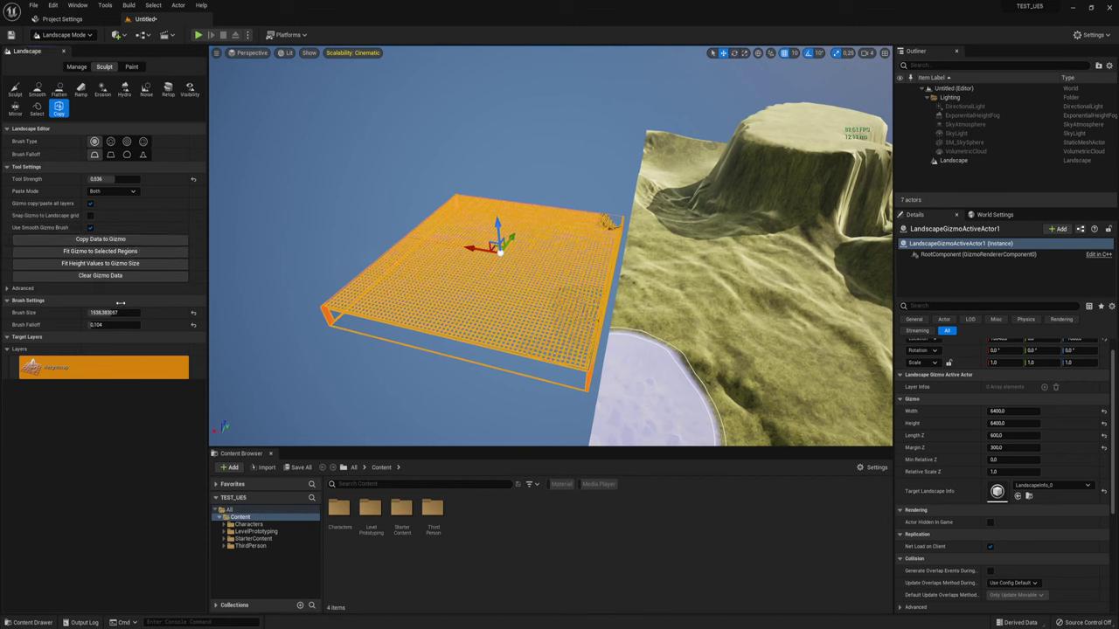
- Return to the Copy tool and fly in close to the copy region's grid
click(16, 90)
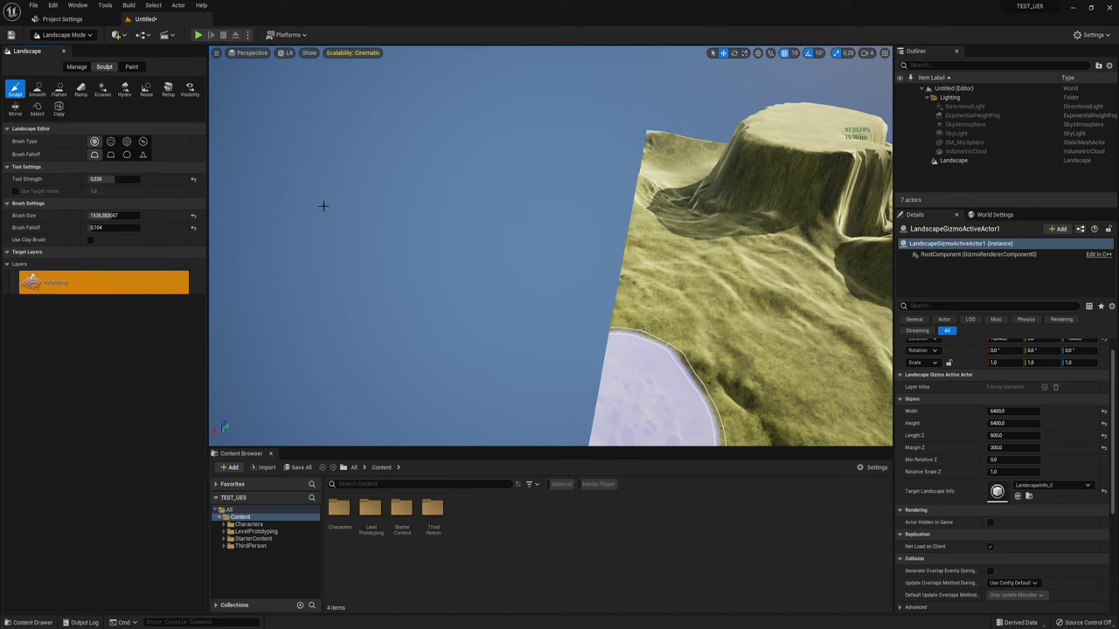
click(59, 108)
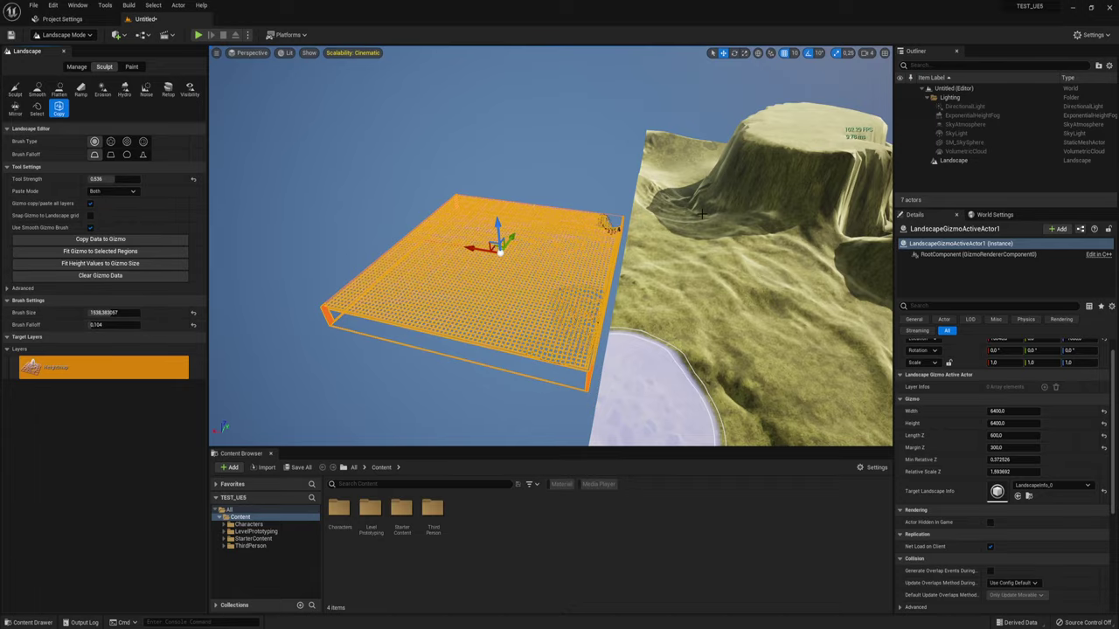
right_drag(515, 322, 472, 262)
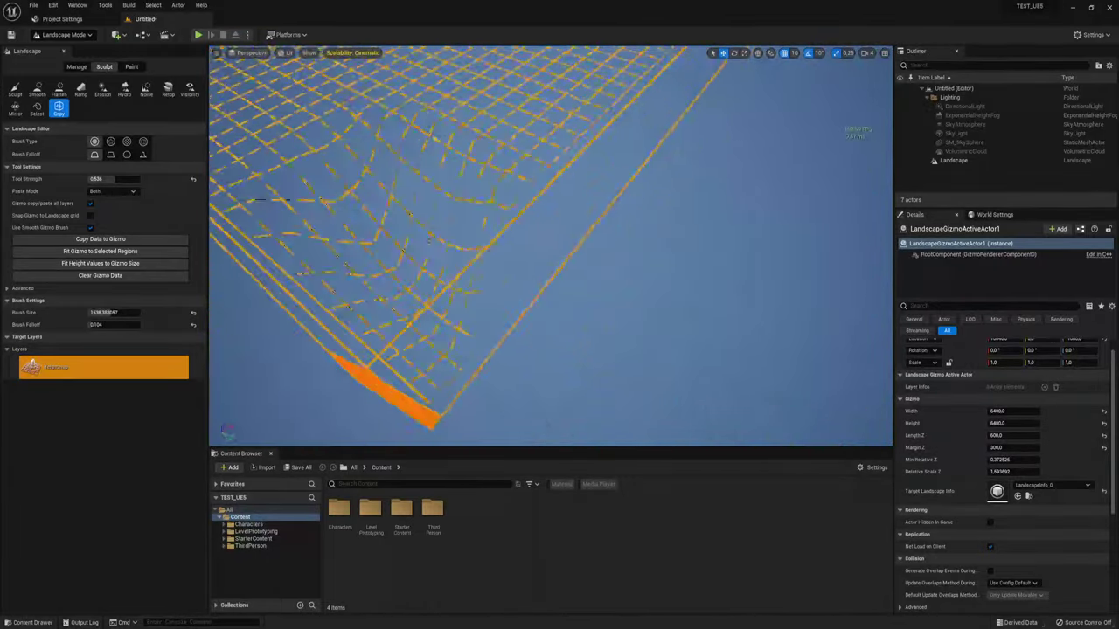
right_drag(842, 230, 842, 230)
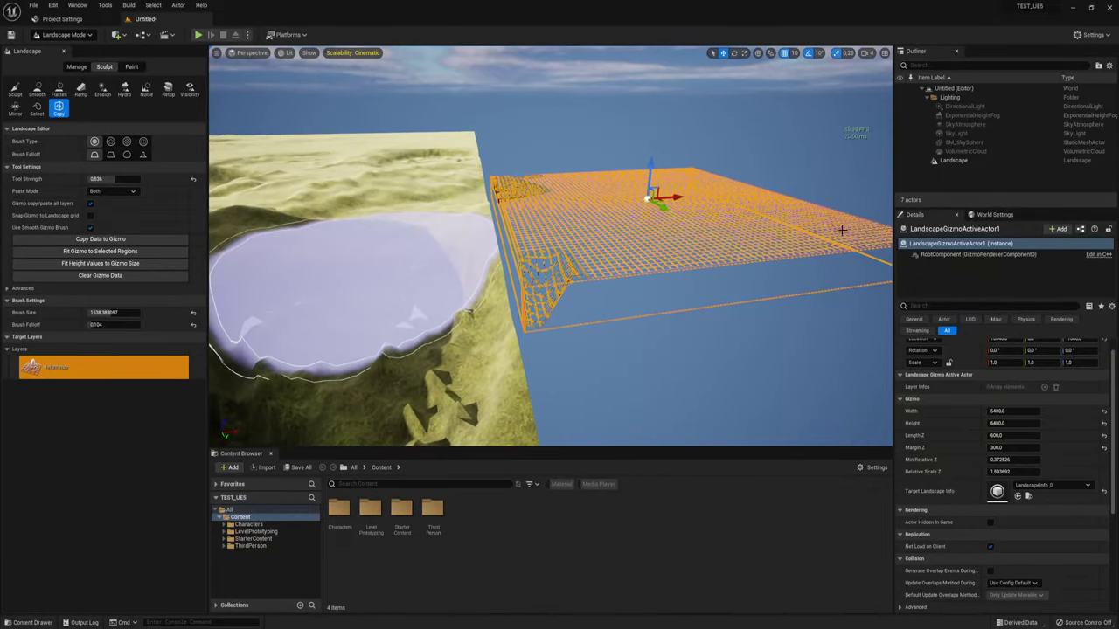
- Switch back to Sculpt and fly across the terrain toward the flatter area
click(15, 89)
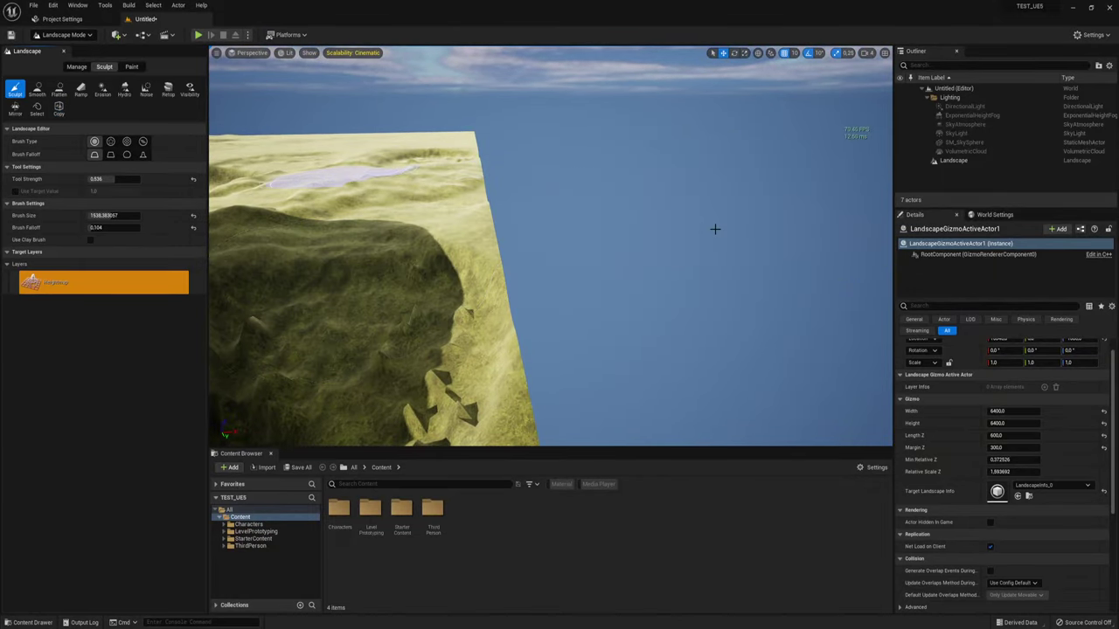
right_drag(416, 191, 416, 191)
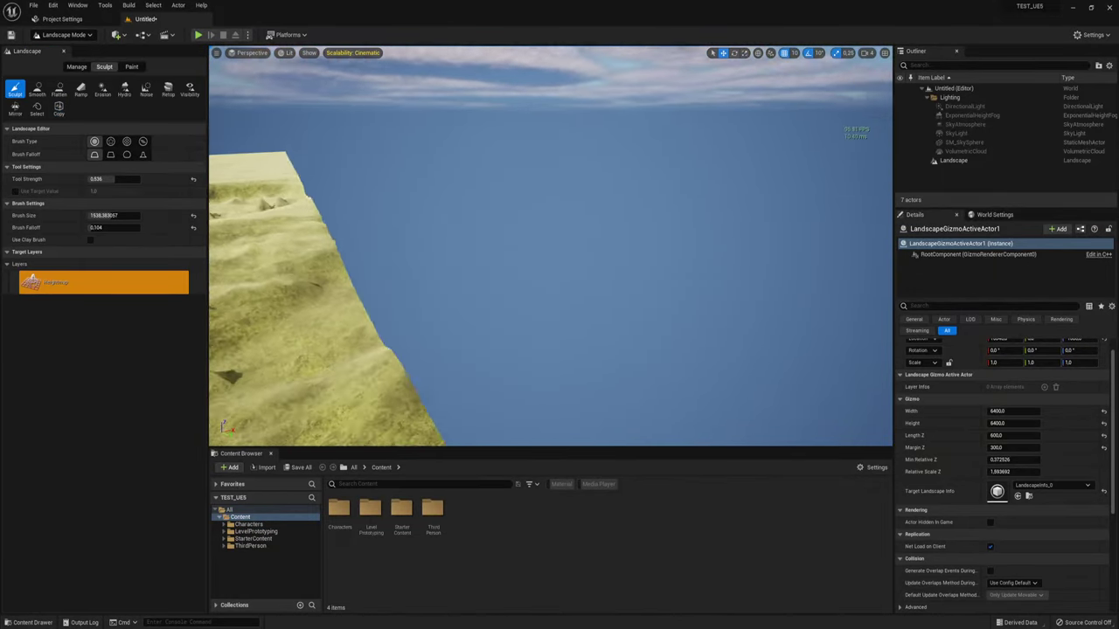
right_drag(470, 215, 513, 238)
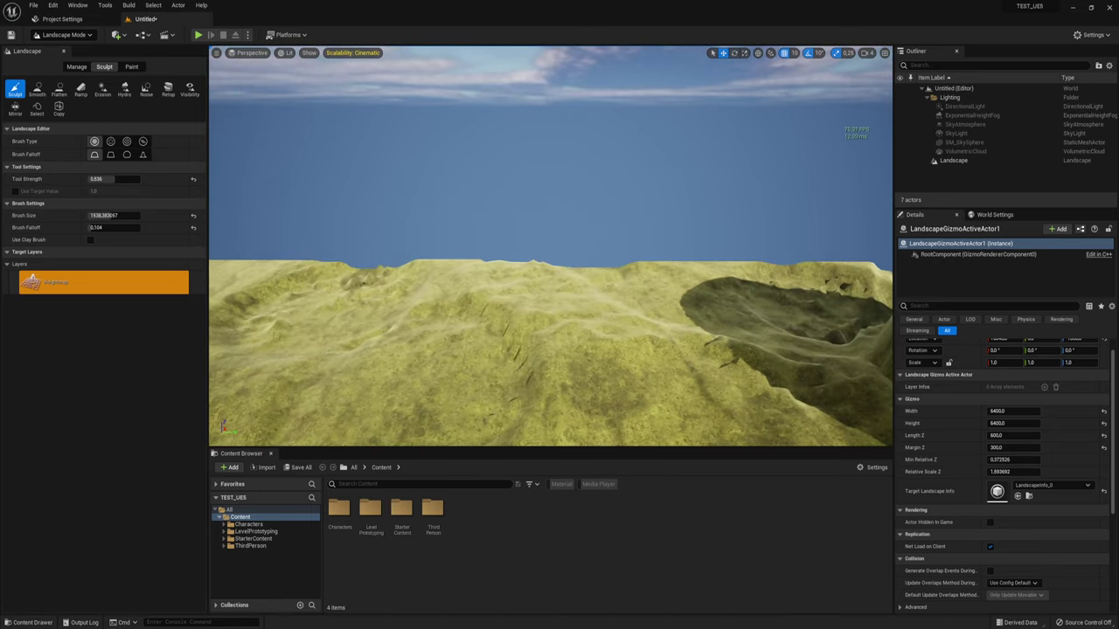
right_drag(254, 196, 255, 196)
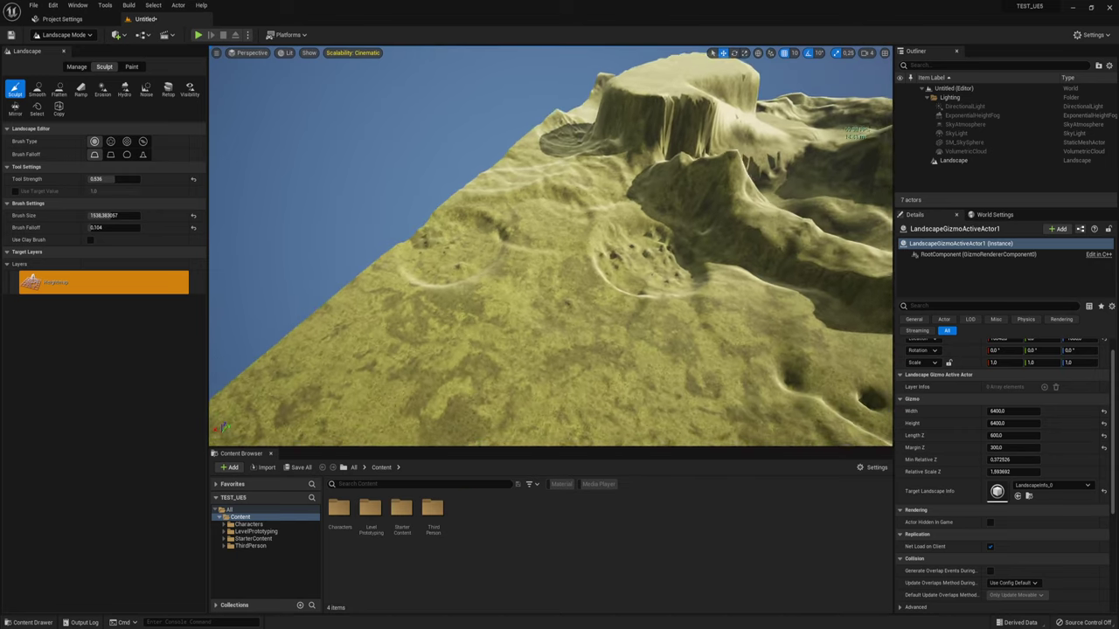
- Position the Copy gizmo over the flat grassland and copy its terrain heights with Ctrl+C
click(59, 108)
drag(609, 165, 379, 225)
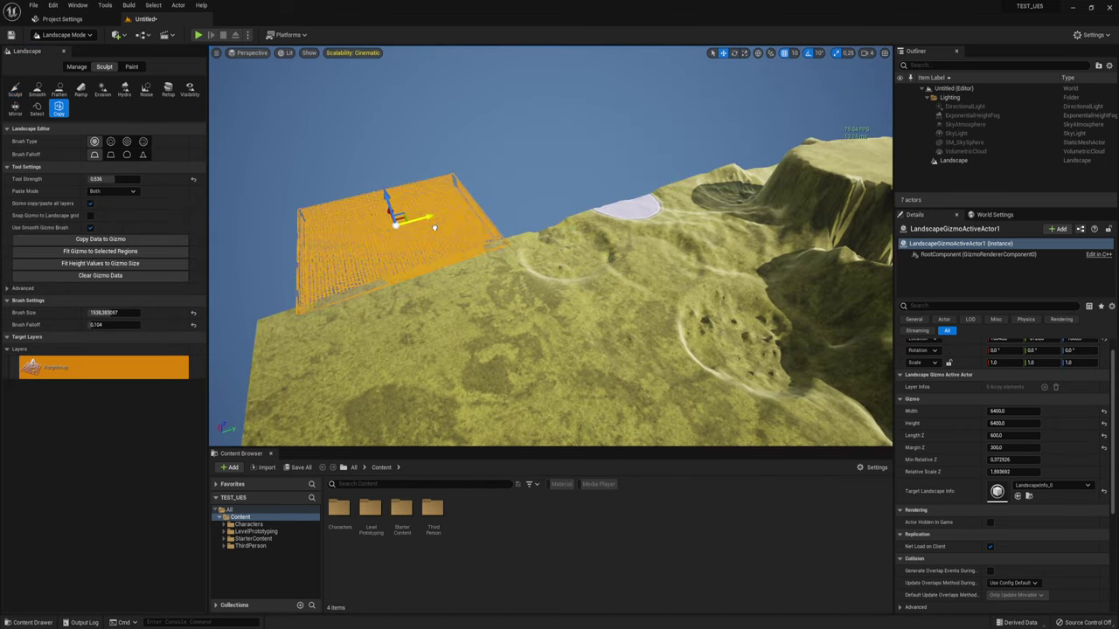
drag(374, 214, 393, 297)
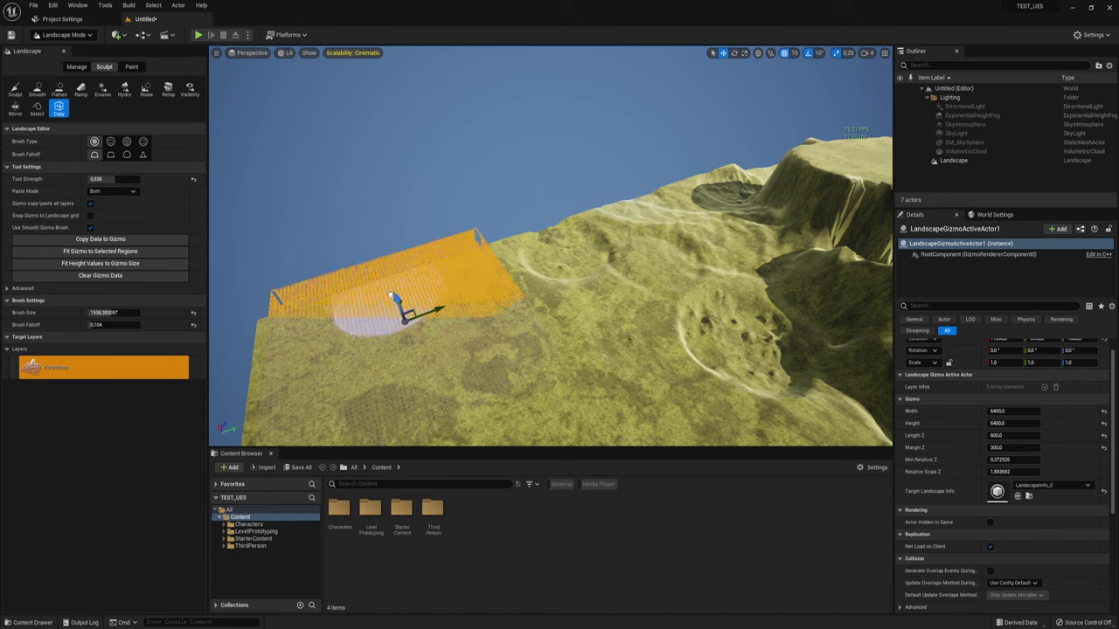
right_drag(463, 327, 463, 327)
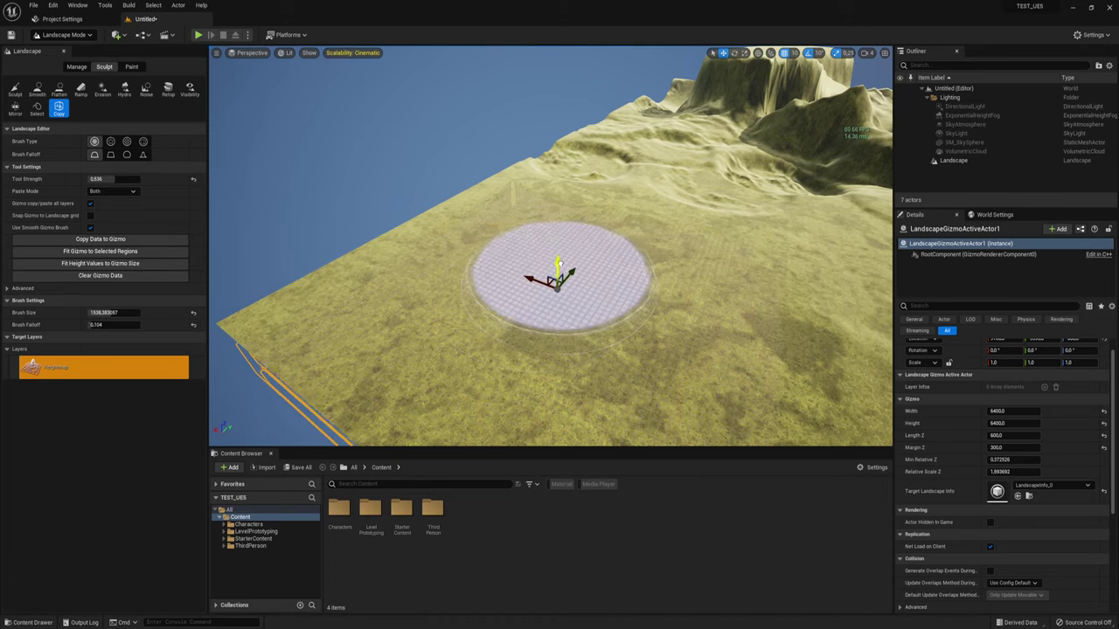
key(ctrl+c)
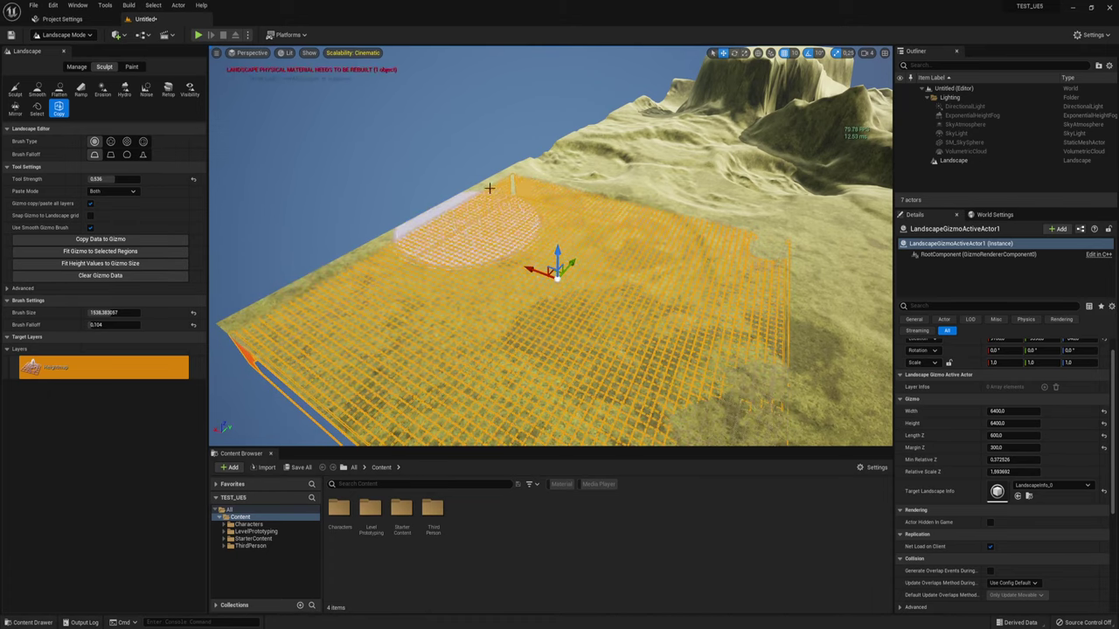
- Inspect the orange-grid copied region from several angles, then return to Sculpt mode
right_drag(581, 402, 581, 403)
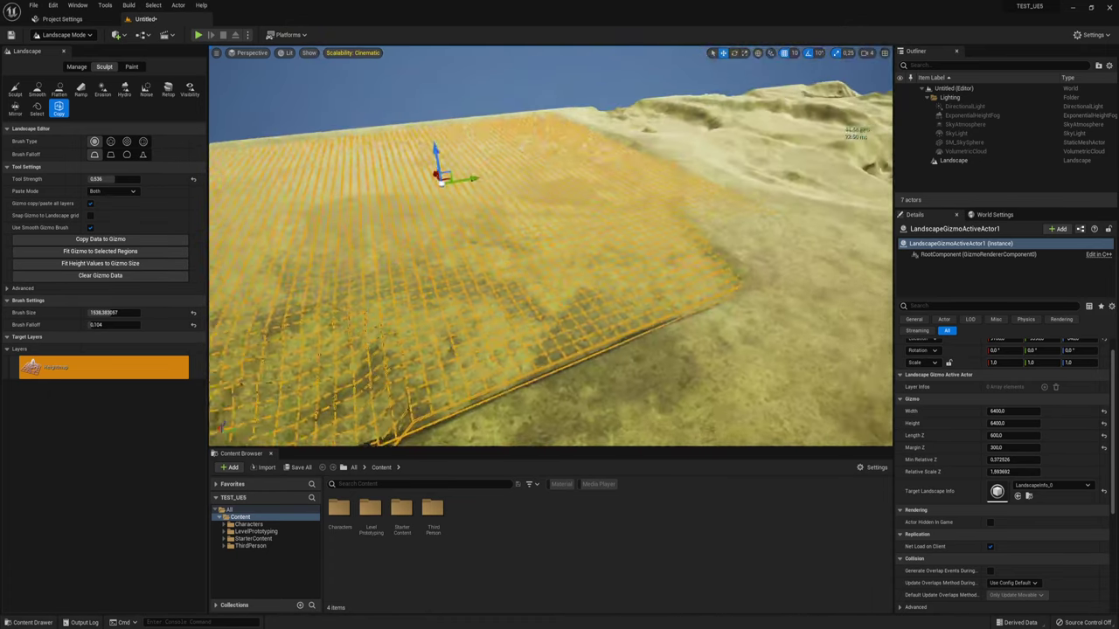
right_drag(521, 221, 520, 220)
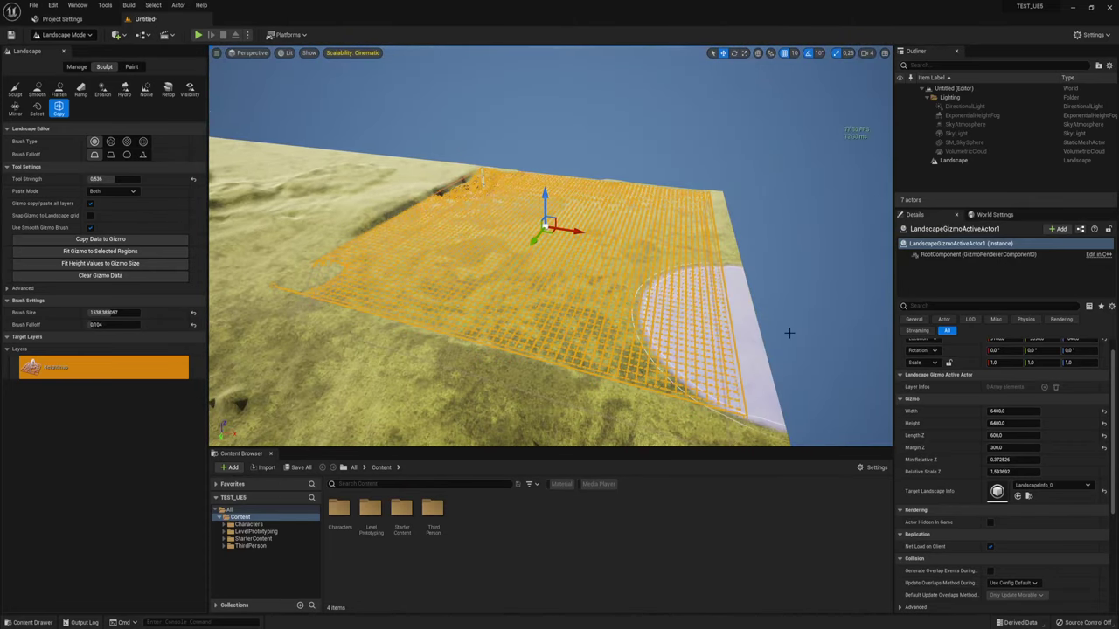
right_drag(487, 286, 487, 286)
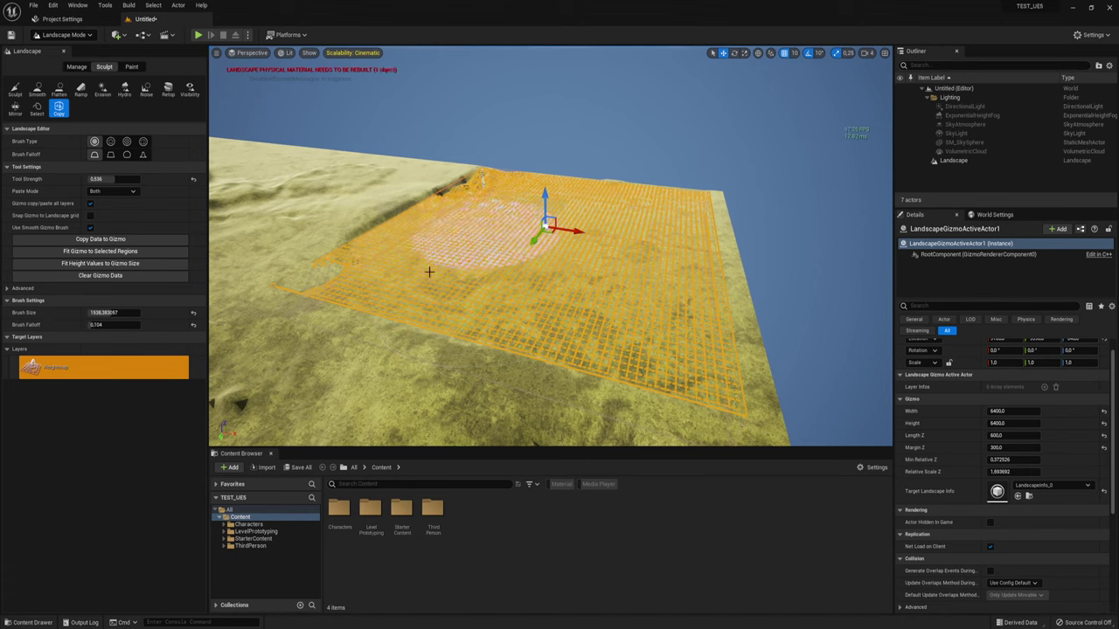
right_drag(266, 182, 266, 182)
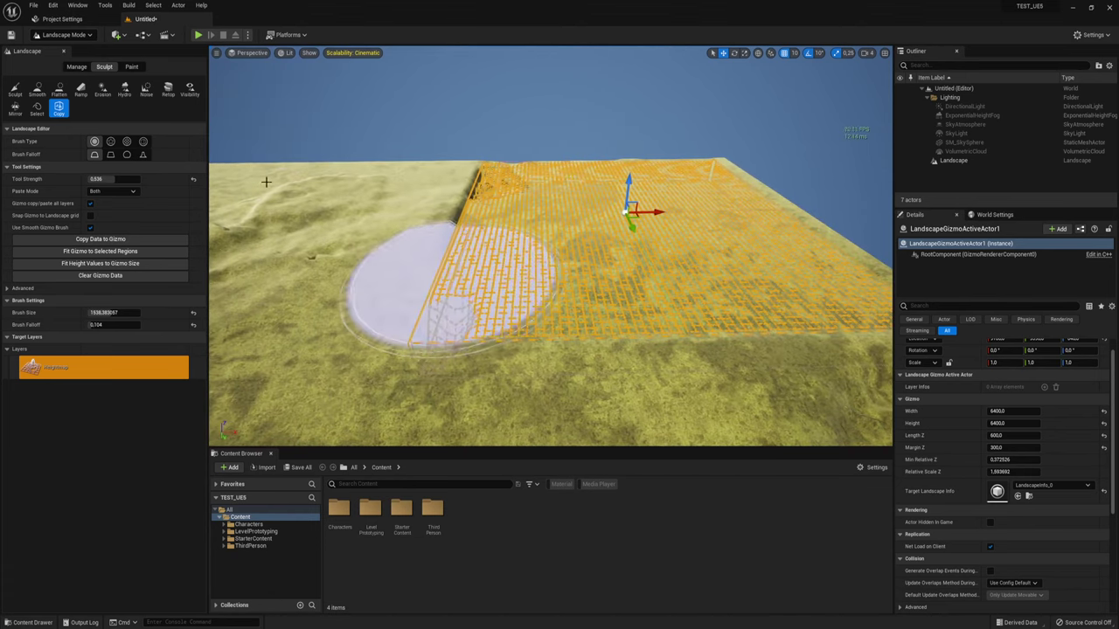
click(13, 88)
right_drag(478, 175, 478, 175)
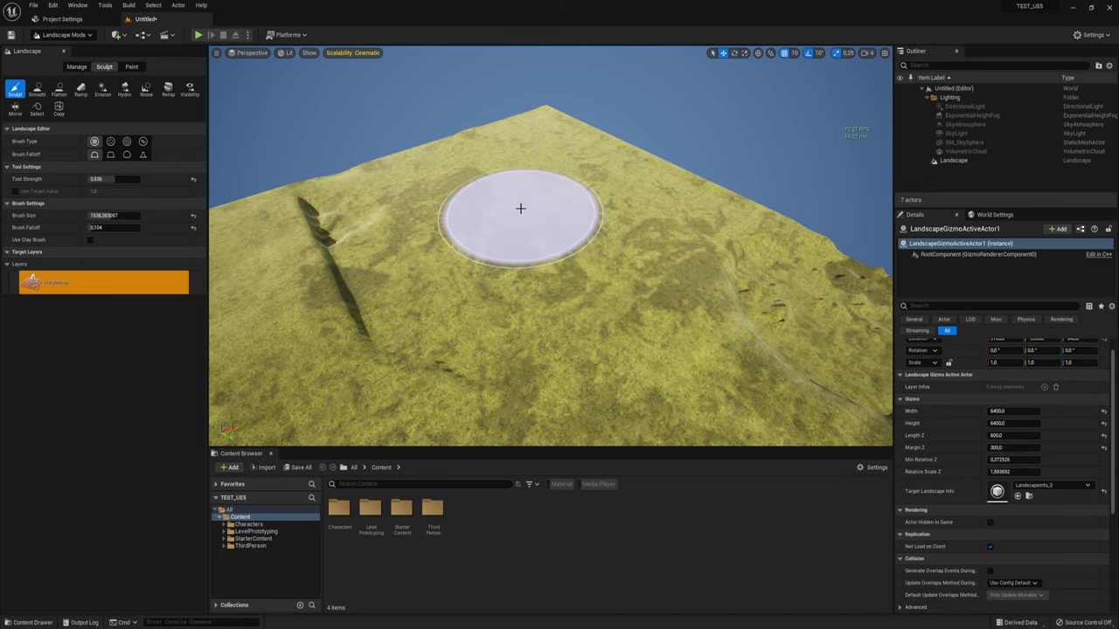
right_drag(521, 208, 519, 226)
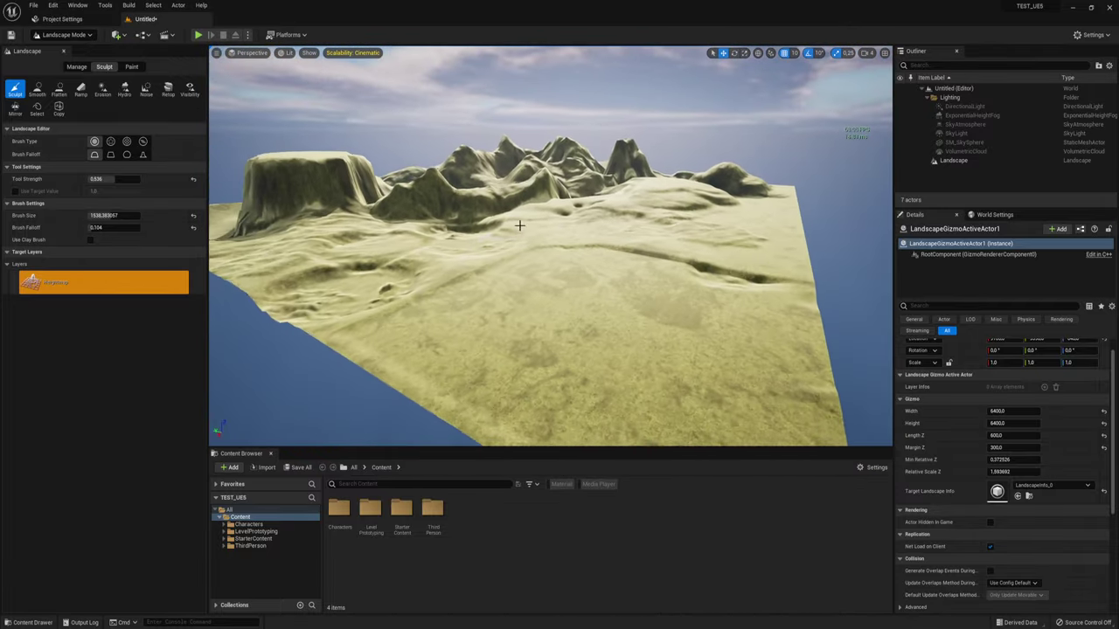